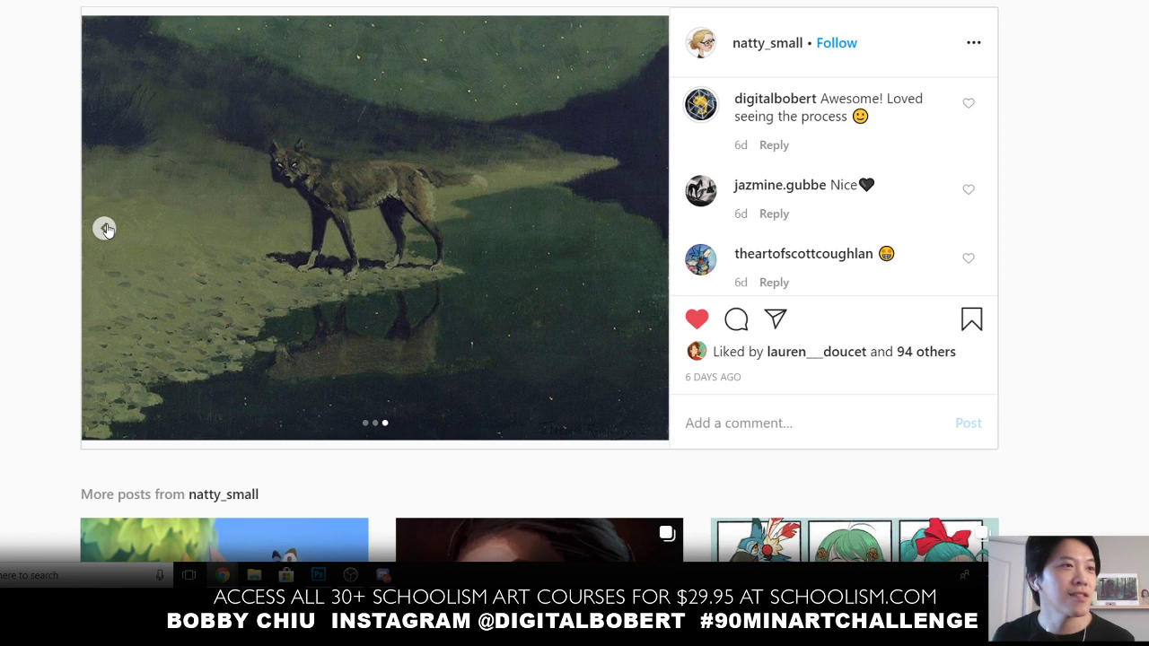
Return to the fox post's first image, then move on to the cat-sketch post
click(105, 229)
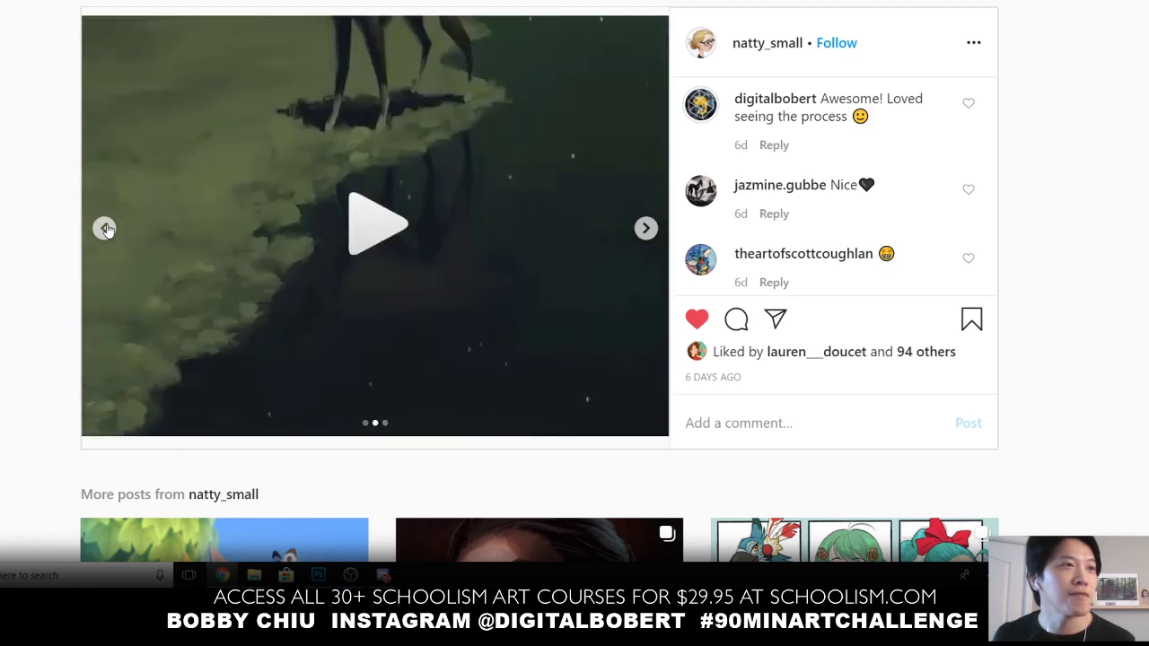
click(106, 229)
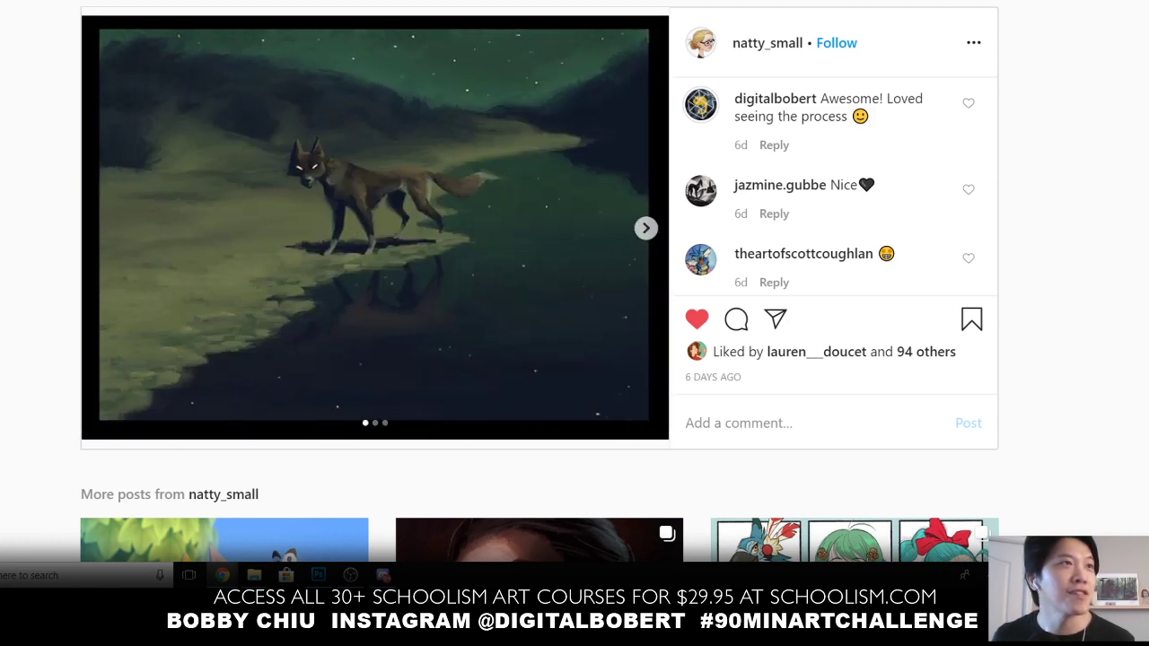
key(alt+Left)
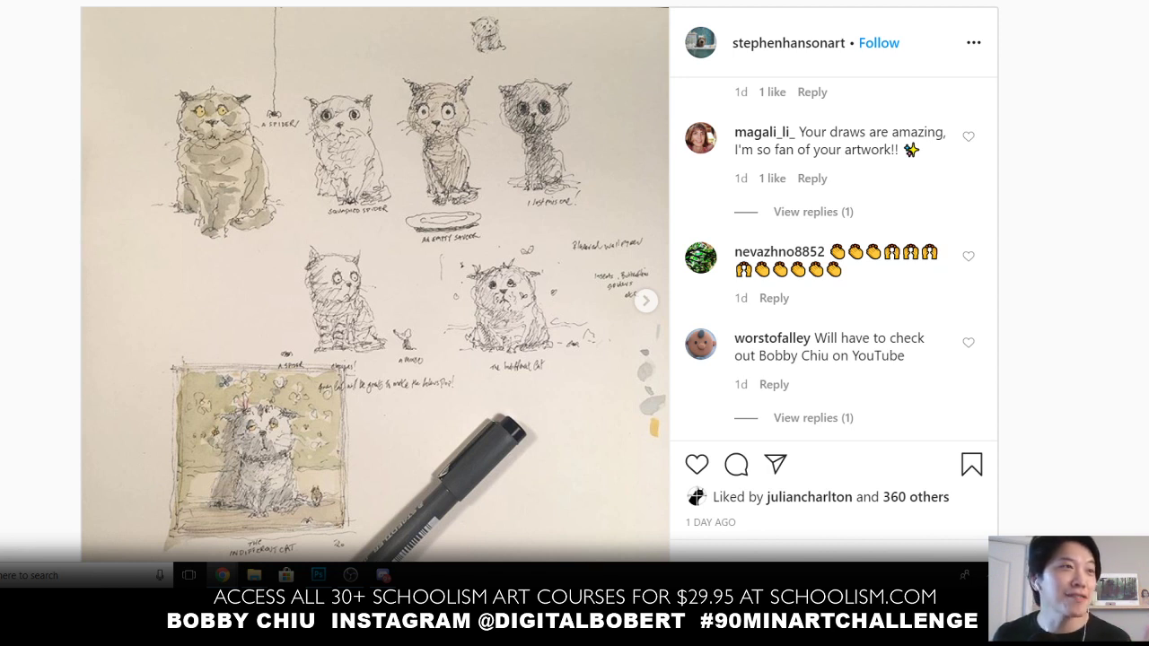
scroll(540, 282, down, 2)
scroll(1, 313, up, 1)
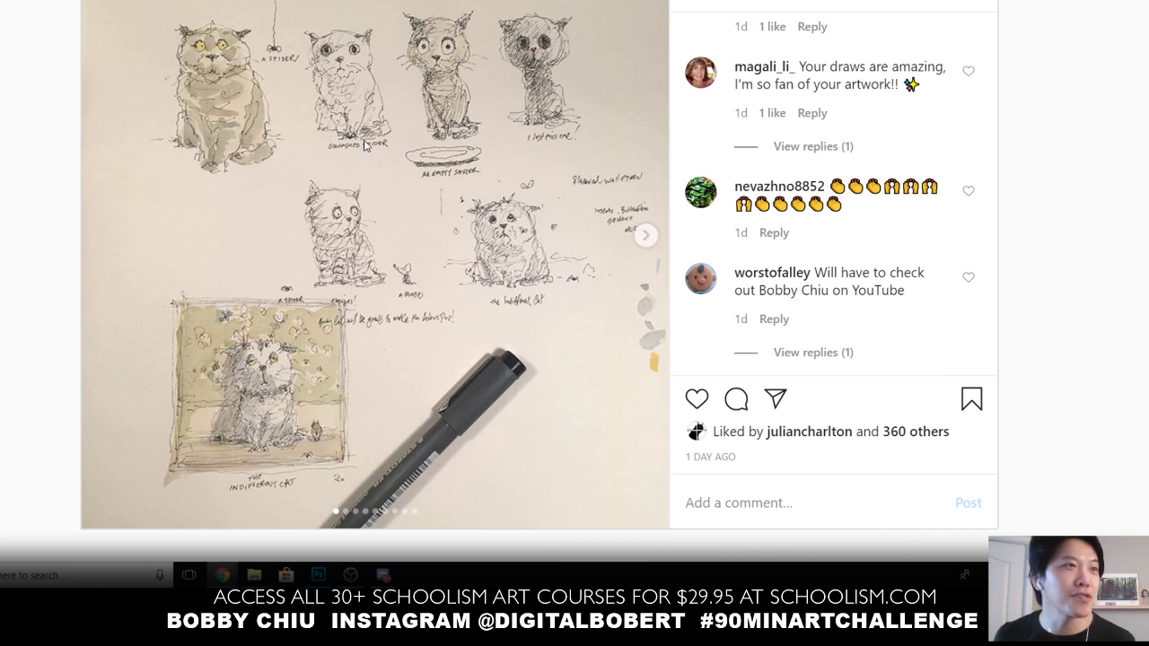
scroll(491, 195, up, 1)
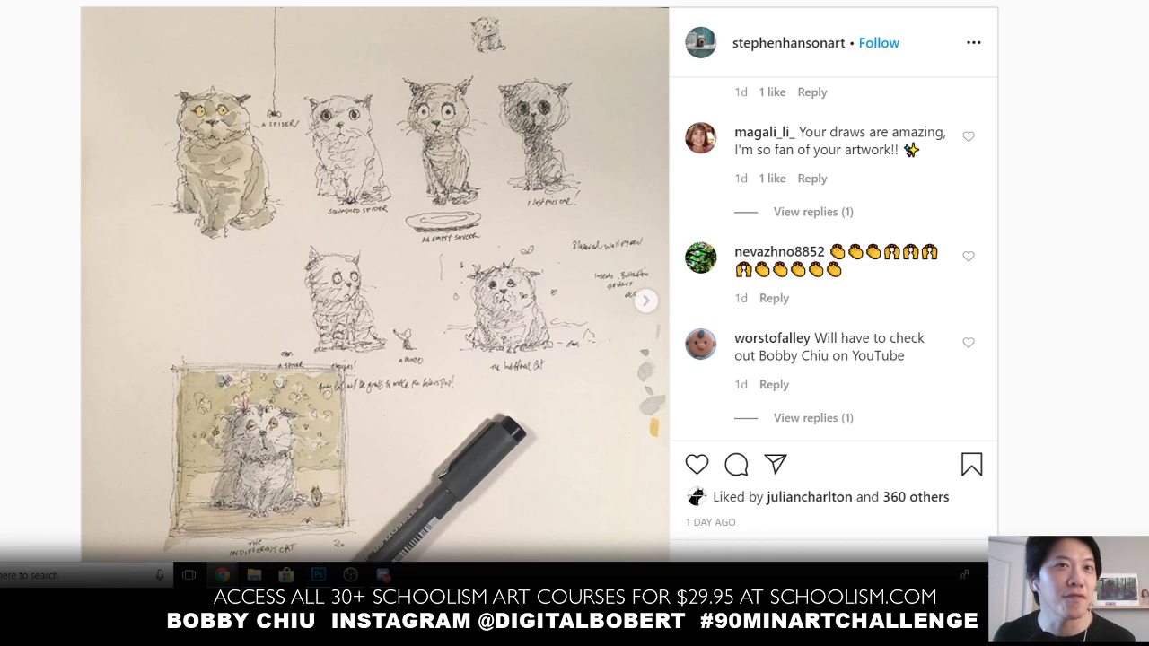
scroll(646, 296, down, 1)
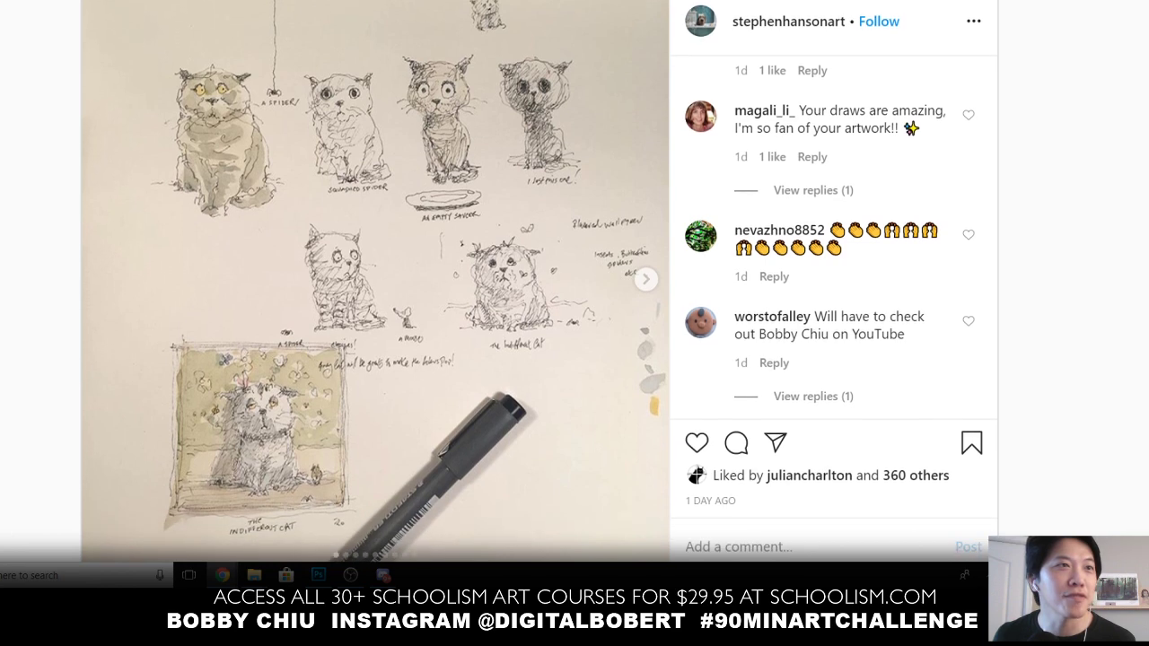
Page through every cat painting to the last, then advance to the Little Red wolf post
click(646, 283)
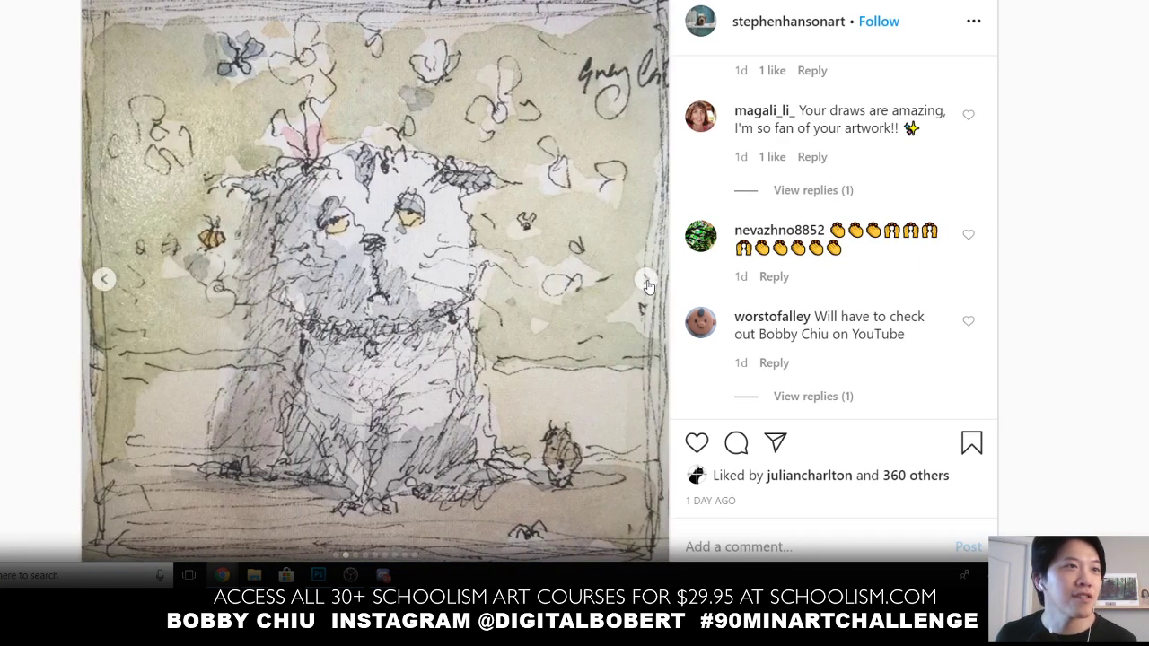
click(646, 282)
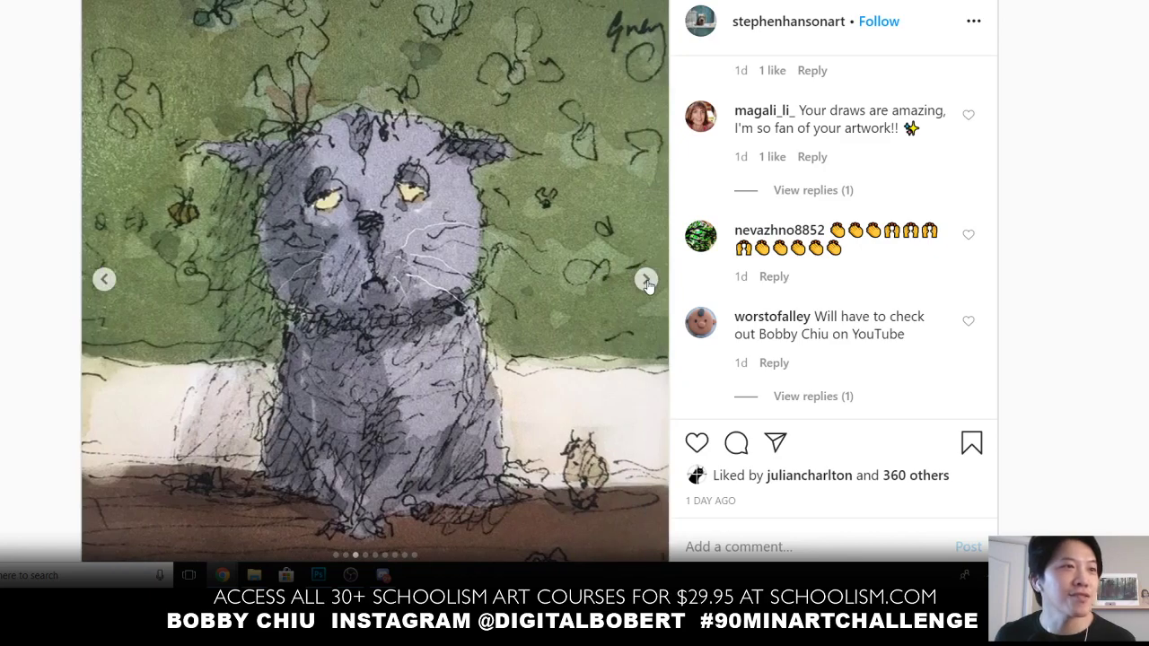
click(646, 282)
click(646, 282)
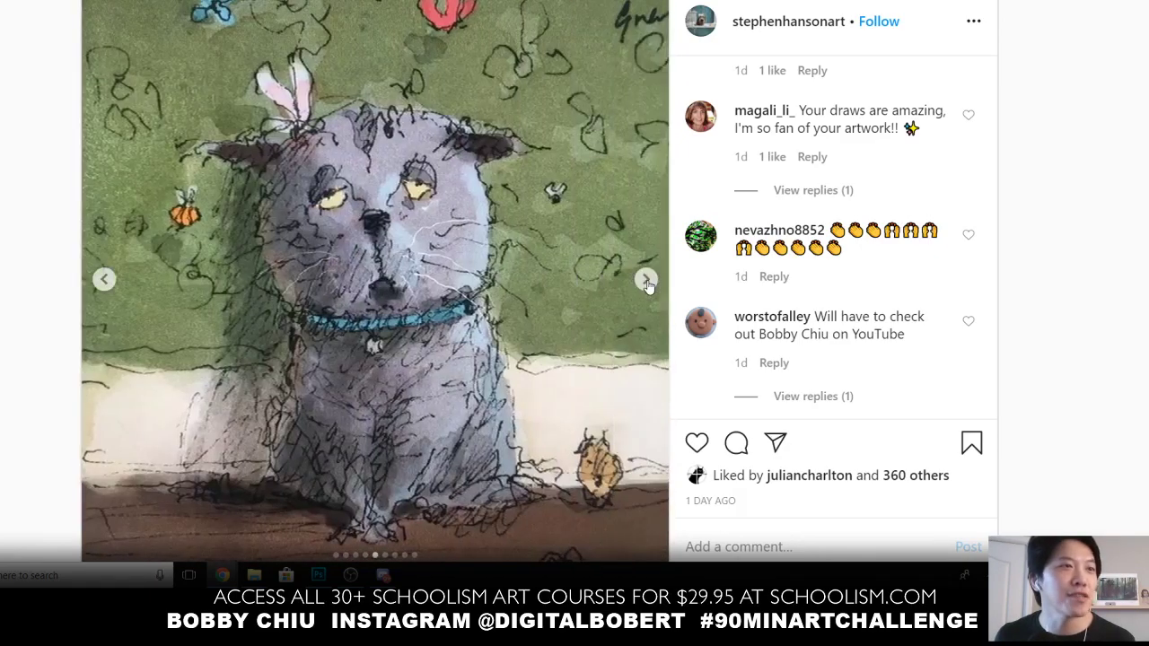
click(646, 282)
click(646, 282)
click(646, 282)
click(646, 282)
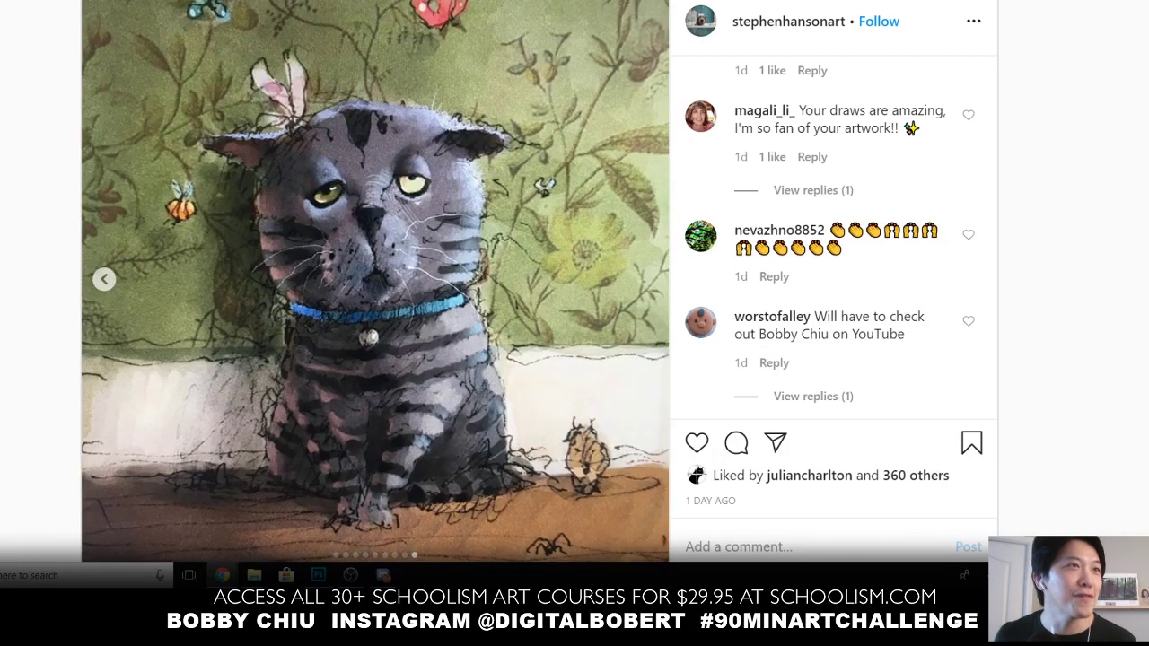
key(Right)
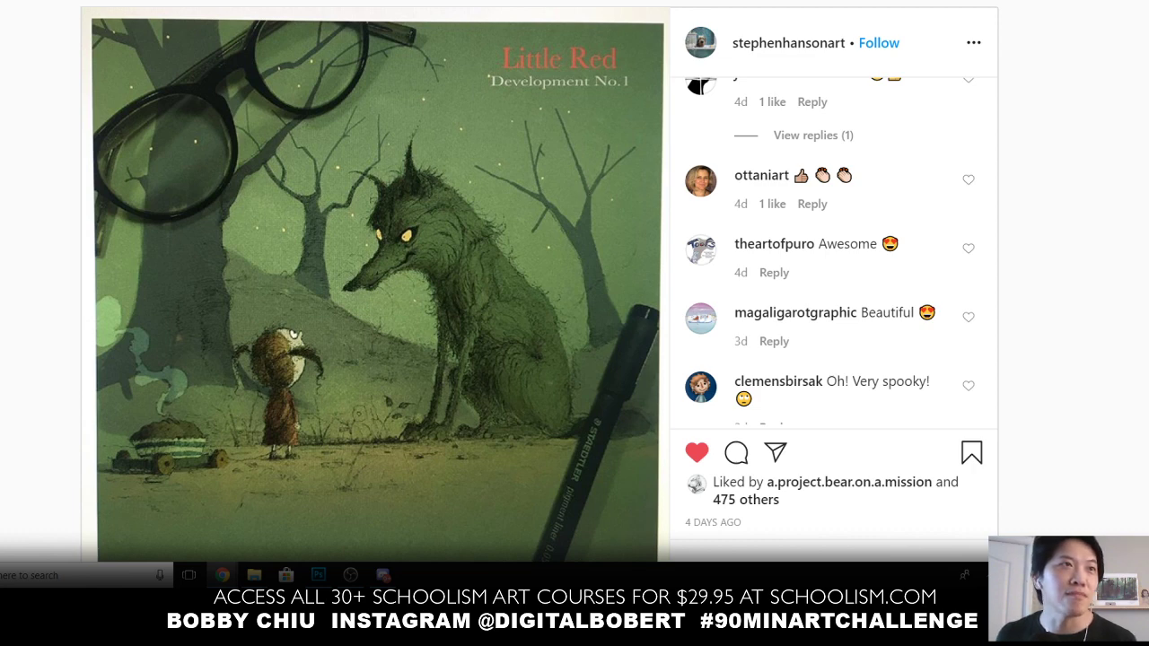
Play the dragon painting process video, then advance to the moonlit-shoreline wolf post
key(alt+Left)
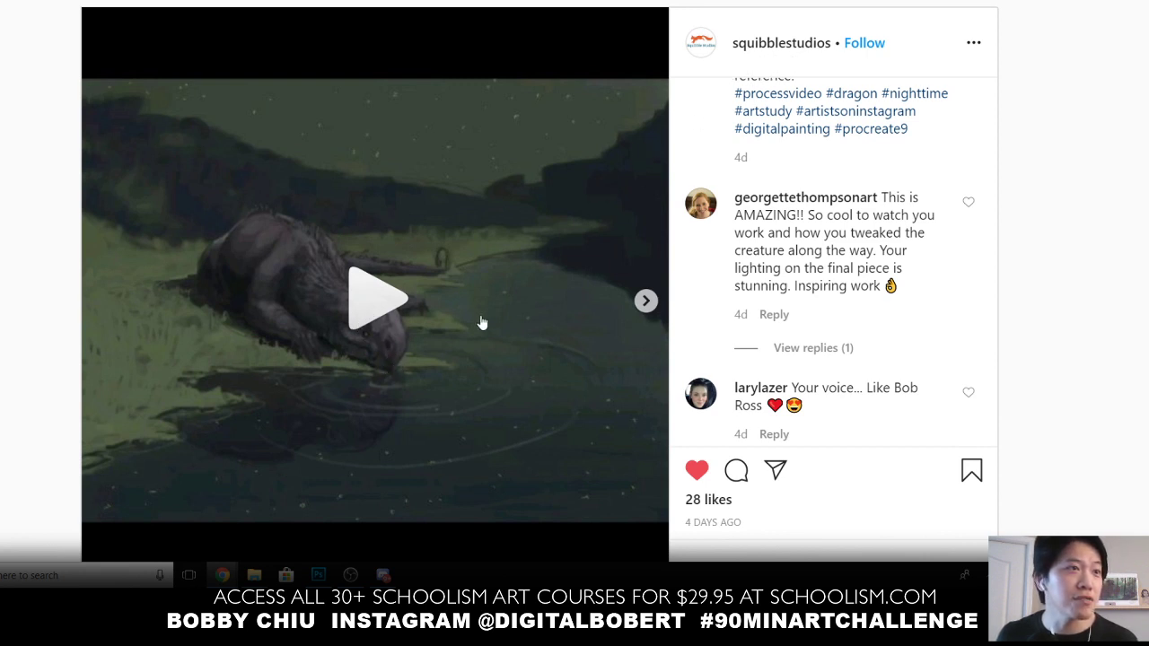
click(392, 298)
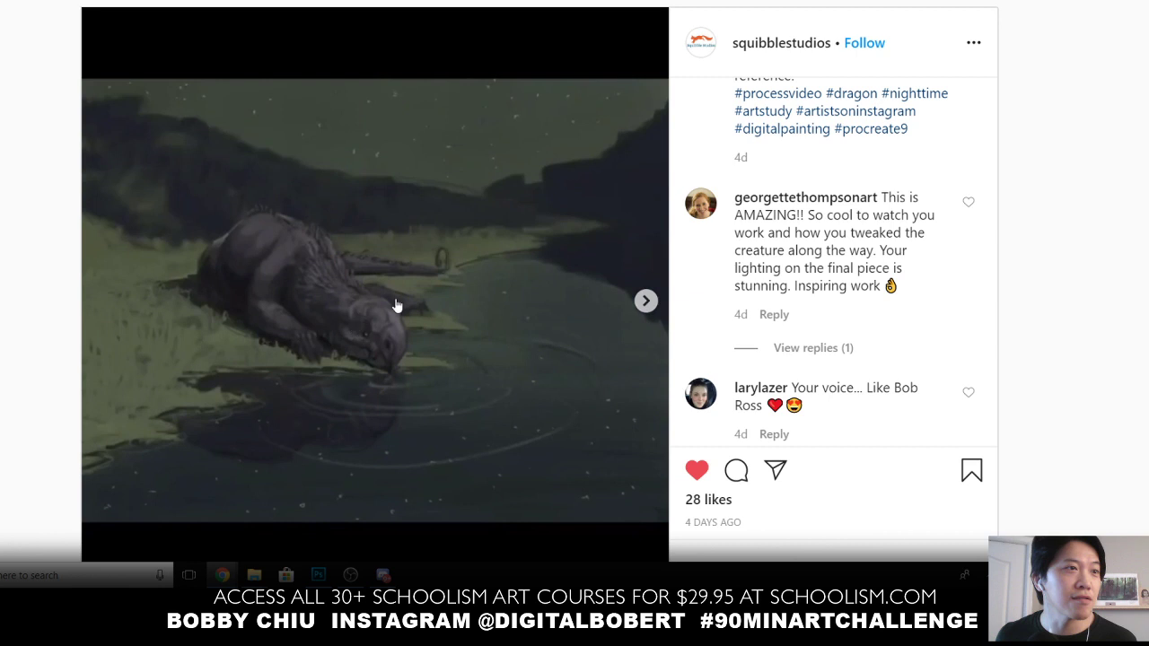
key(Right)
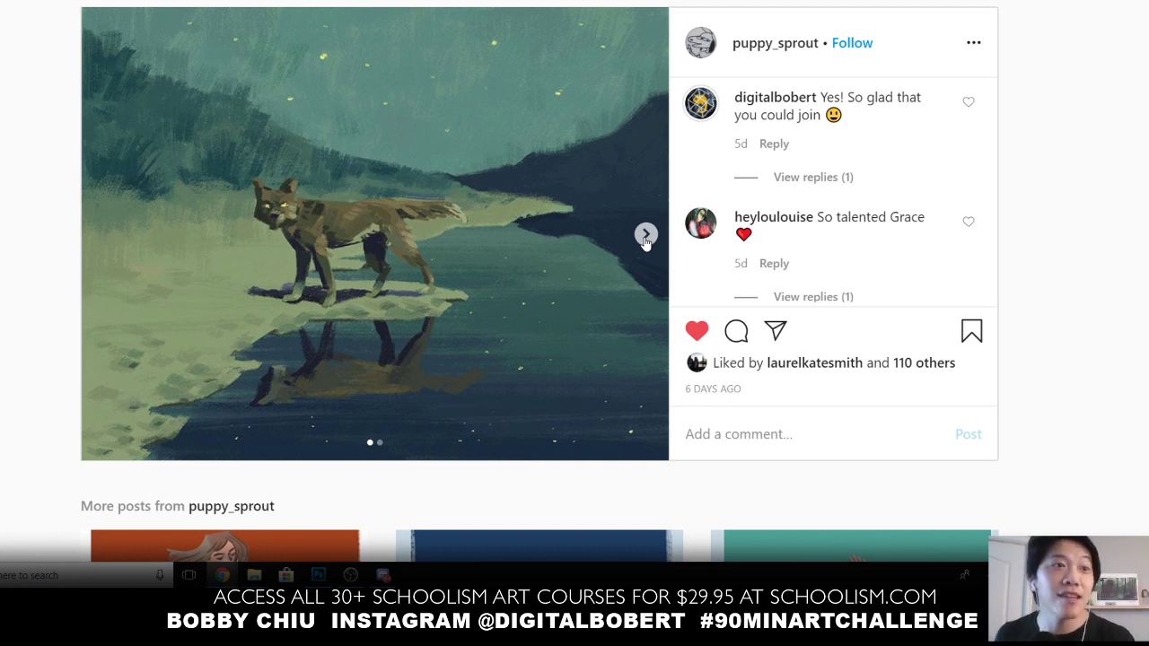
View the night wolf post's second painting, return to the first, and advance
click(645, 237)
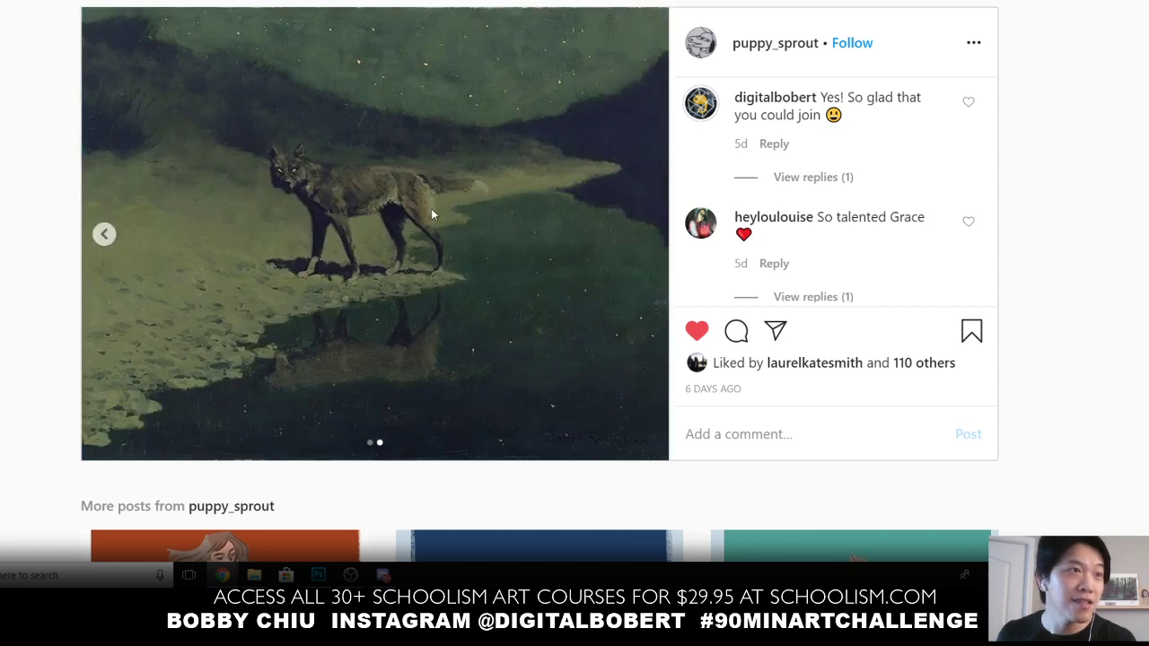
click(106, 235)
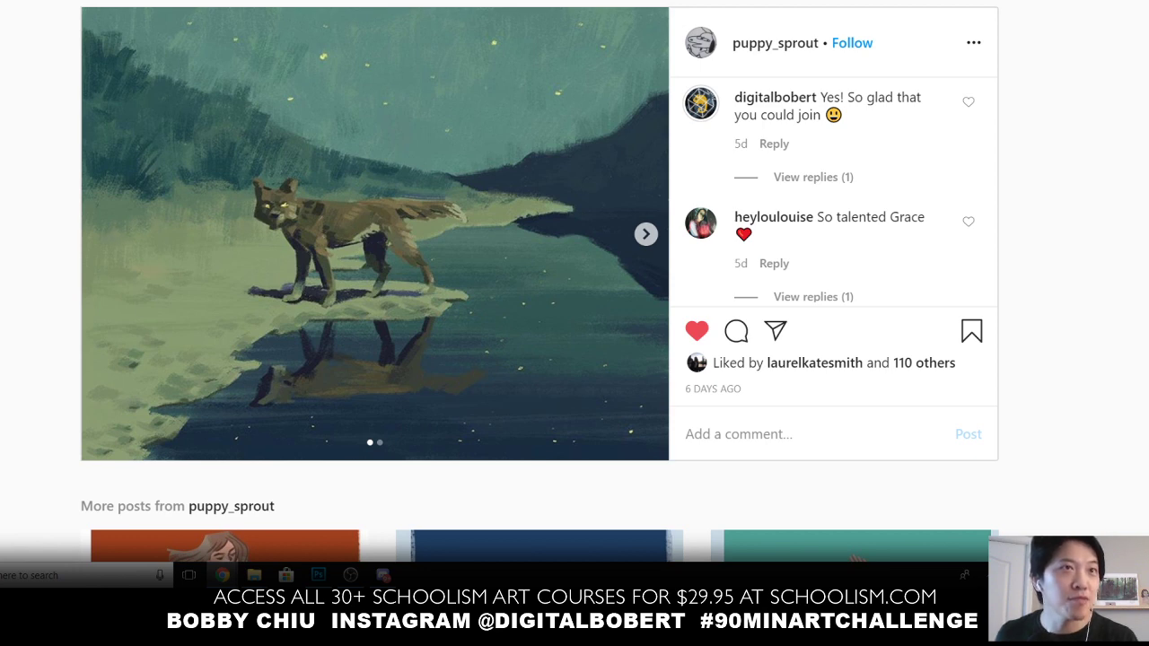
key(alt+Left)
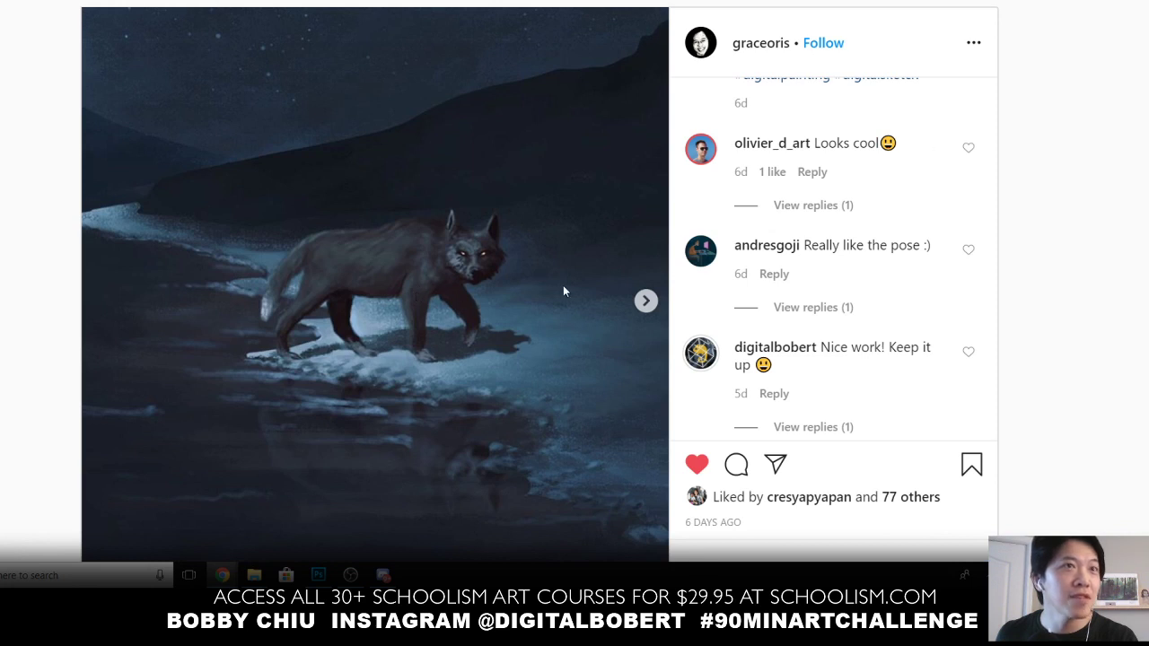
Step through the next wolf post to its last image and back, then advance to the dog post
click(644, 301)
click(644, 302)
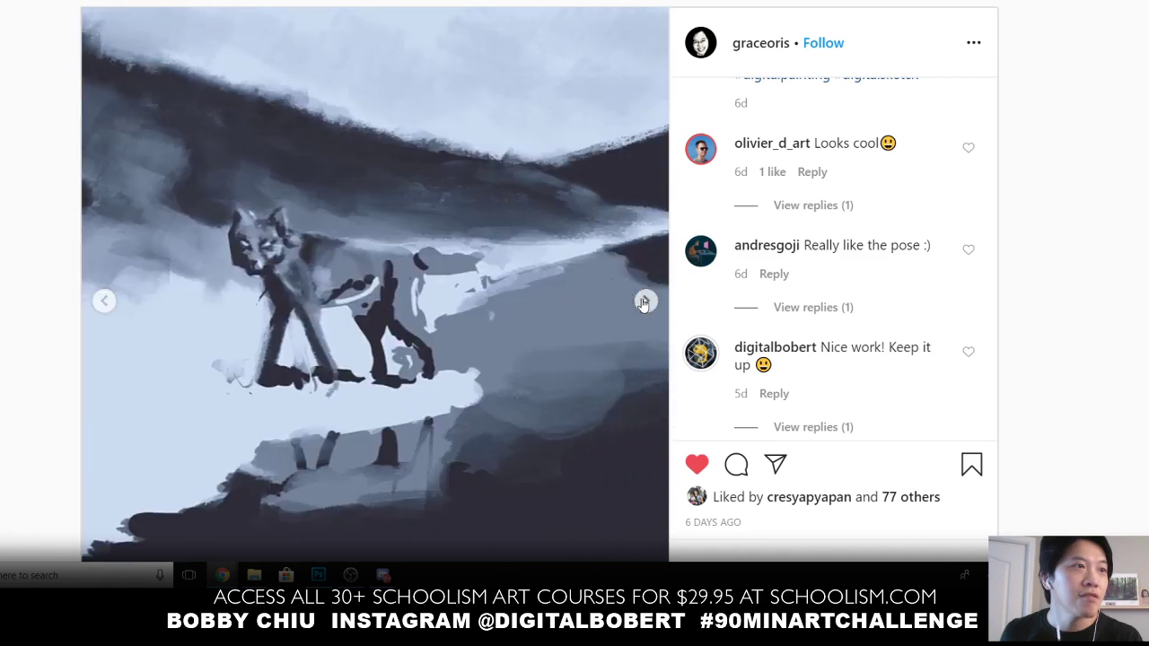
click(645, 301)
click(645, 301)
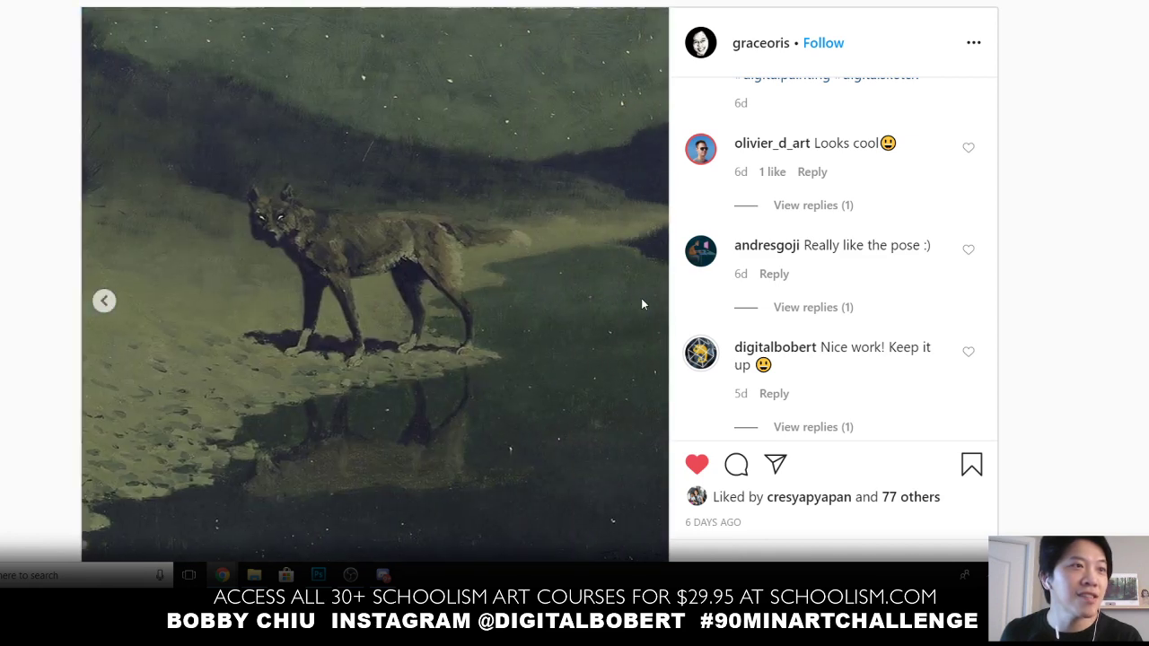
click(105, 302)
click(106, 303)
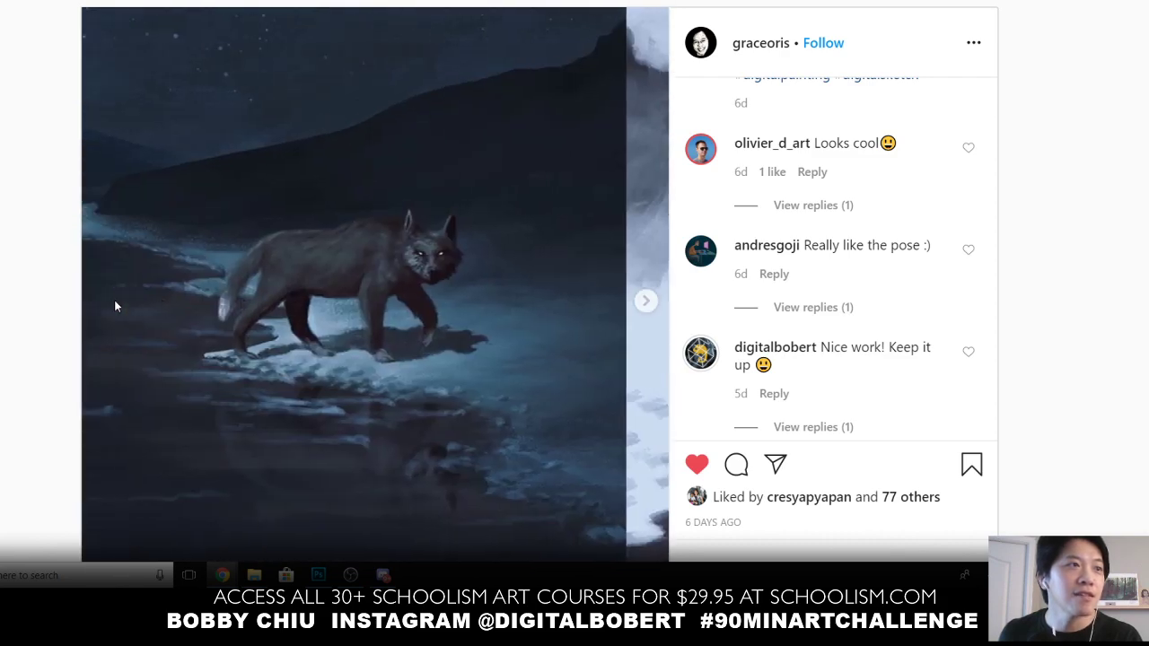
key(alt+Left)
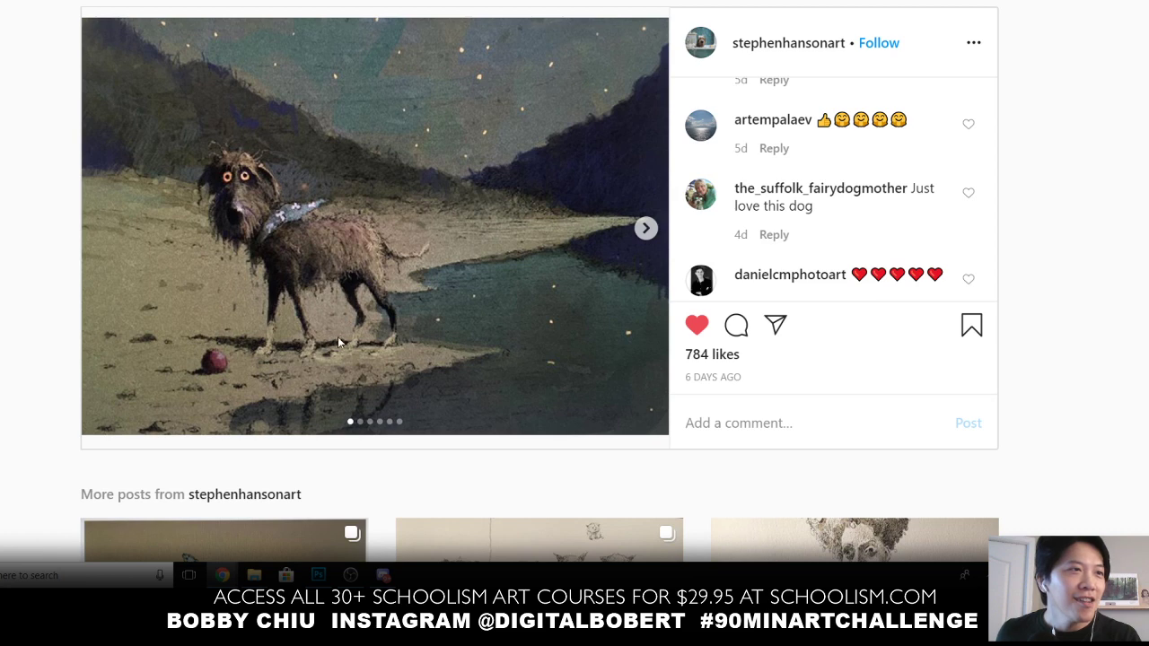
Advance past the sketchbook and wolf-sketch slides to the sixth wolf-and-girl image
click(646, 230)
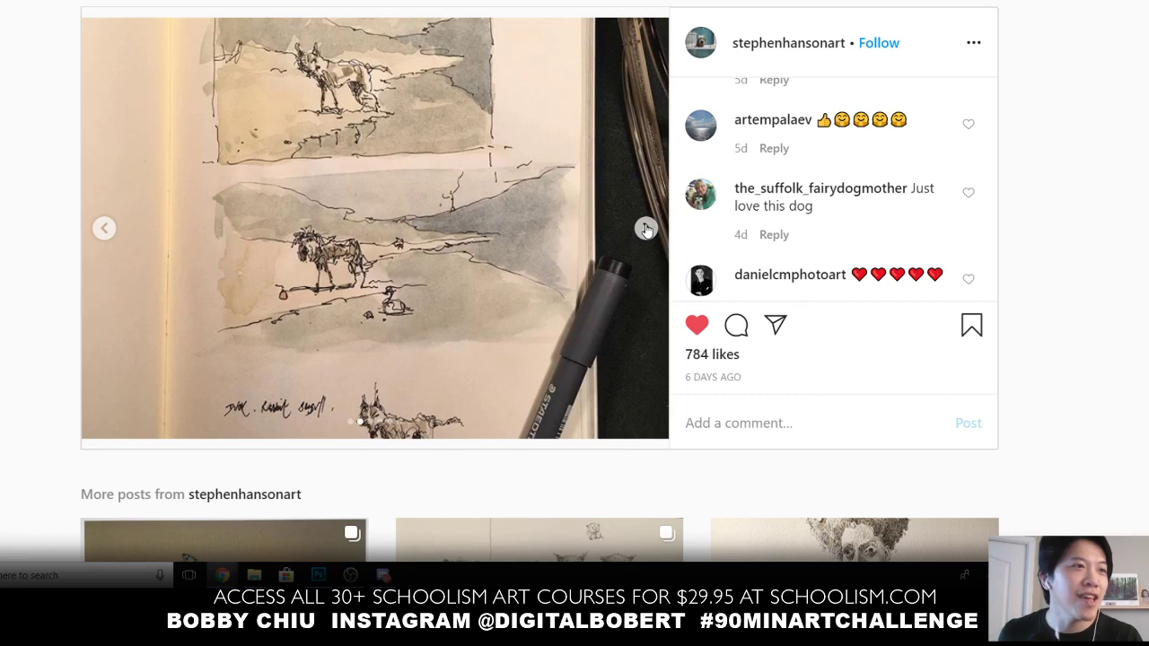
click(646, 230)
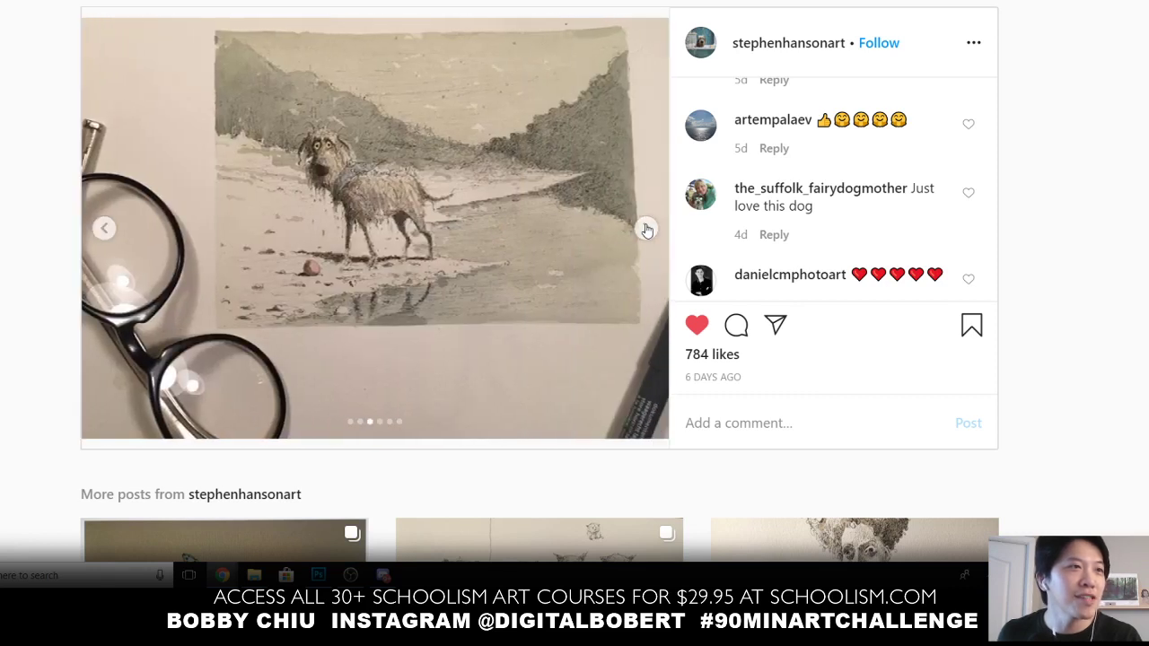
click(646, 230)
click(647, 230)
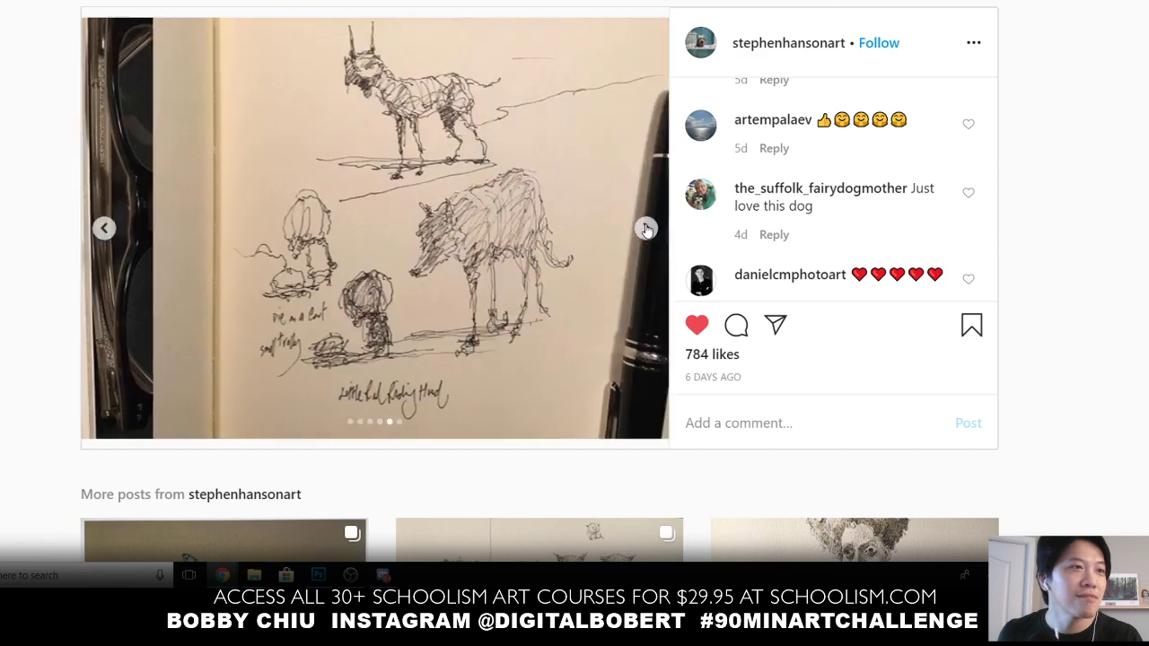
click(646, 230)
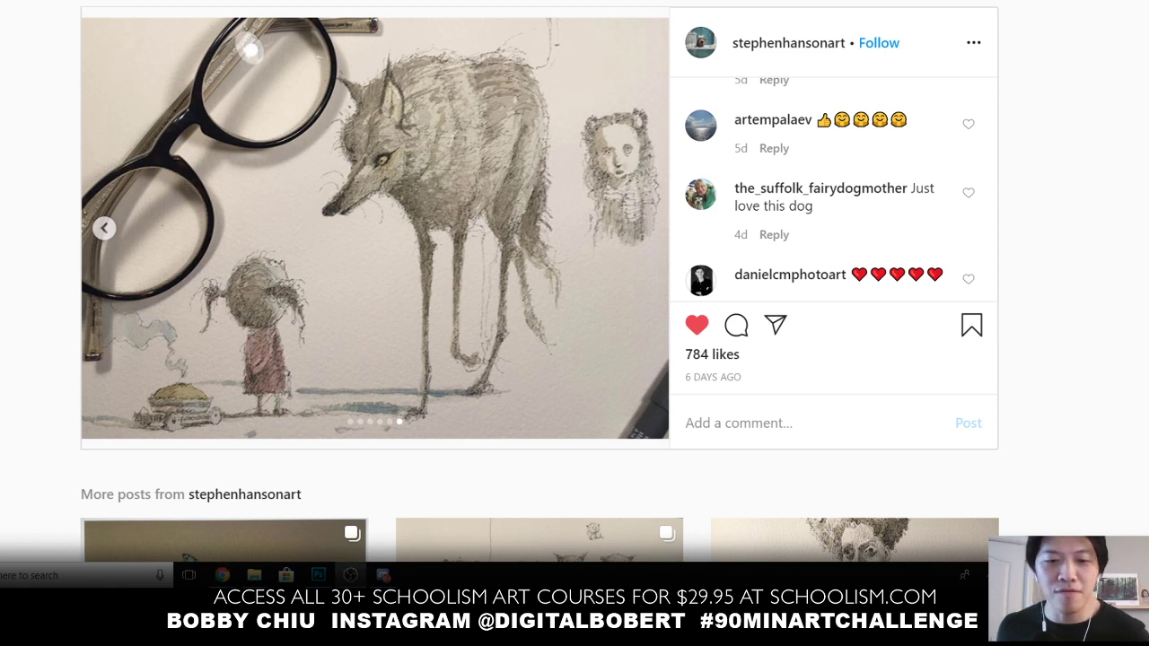
Bring the Photoshop canvas back and abandon the crop with Don't Crop
key(alt+Tab)
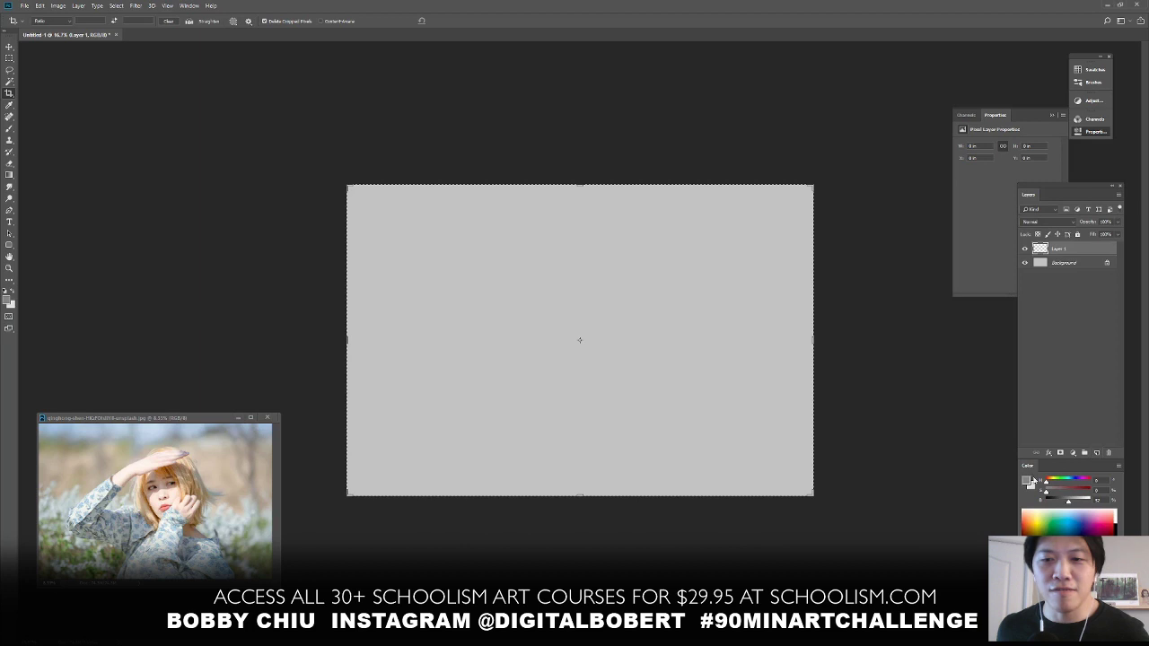
click(851, 375)
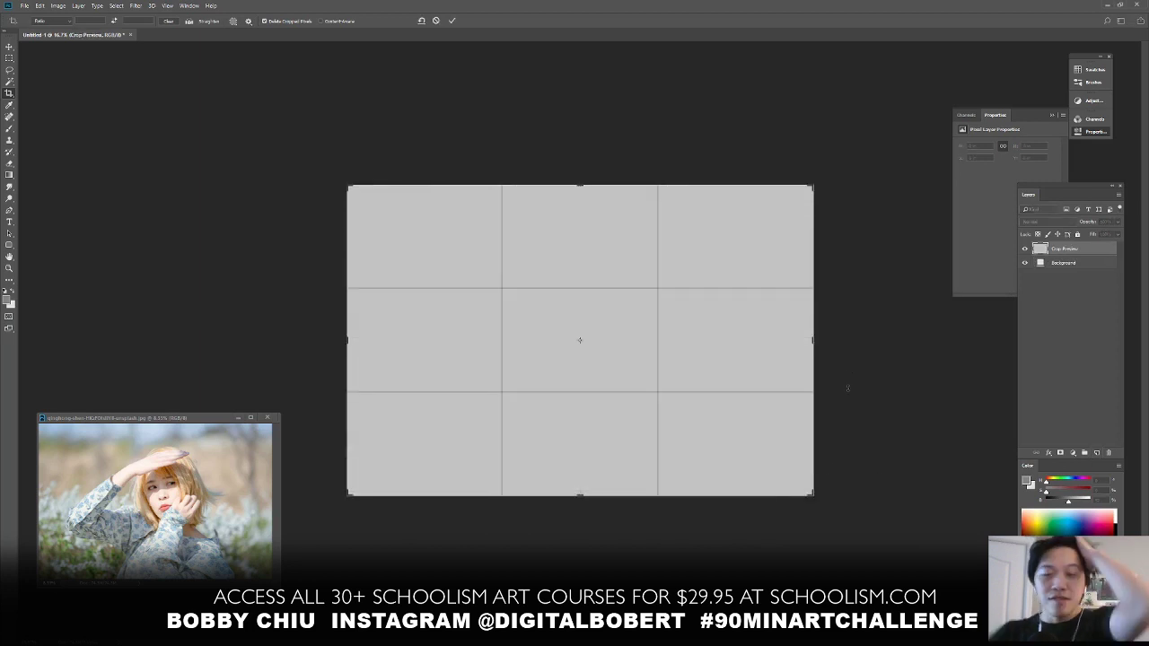
click(12, 130)
click(585, 241)
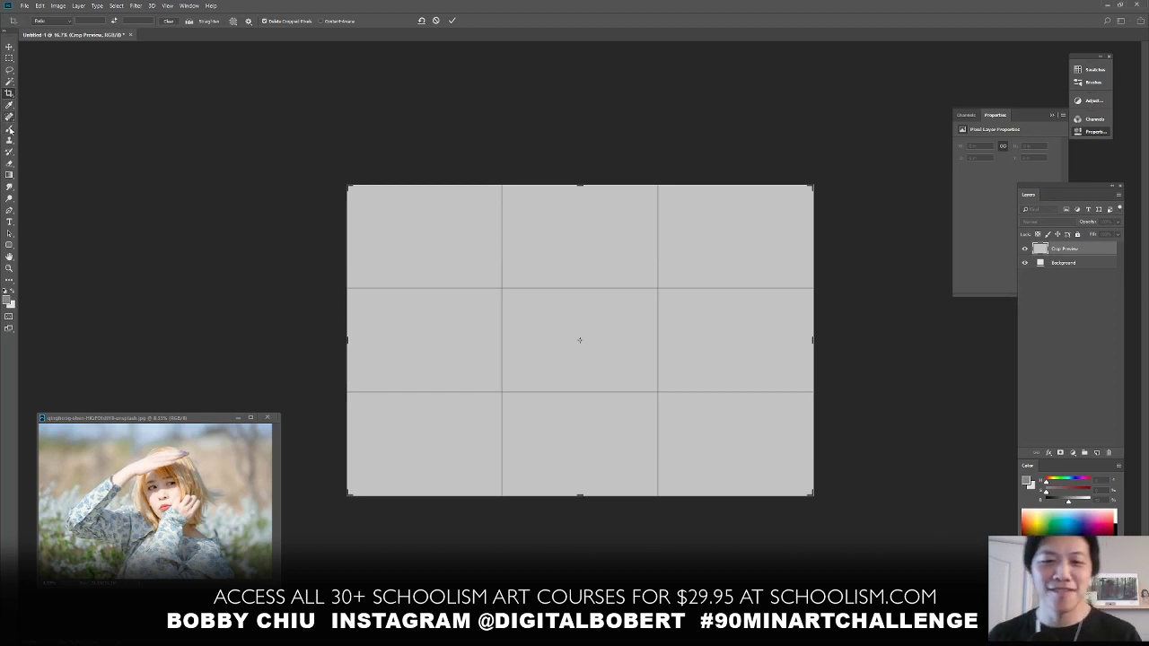
click(9, 127)
click(629, 239)
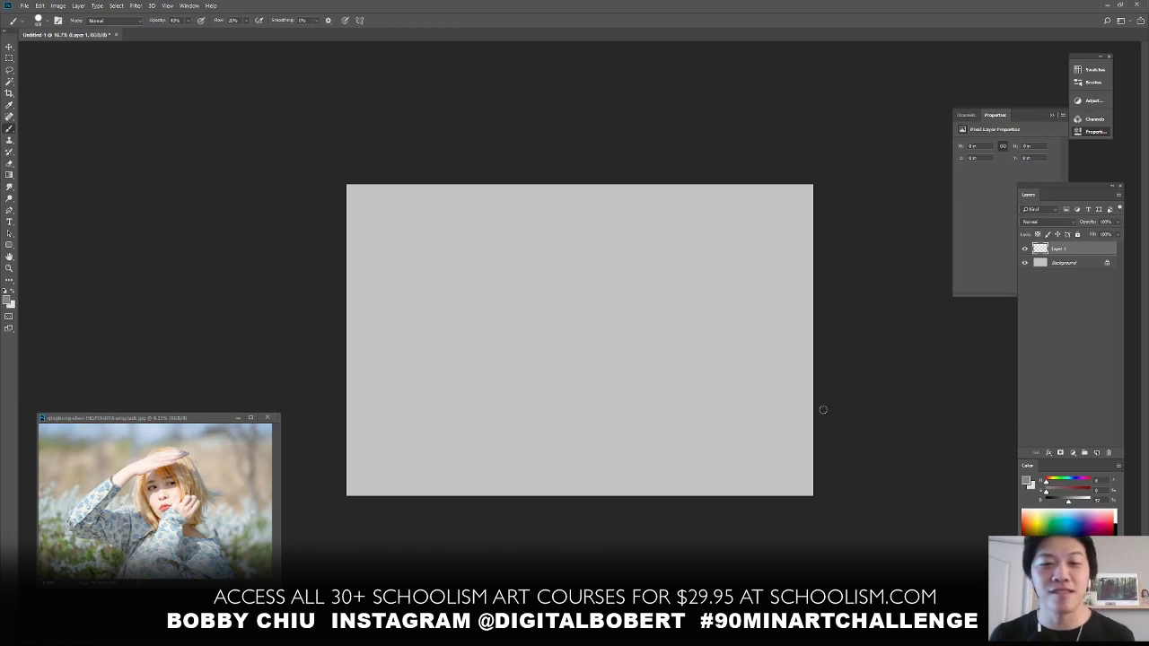
Set the brush to mid gray at brightness 42, zoom out, and sketch the head's top arc
drag(1066, 502, 1063, 500)
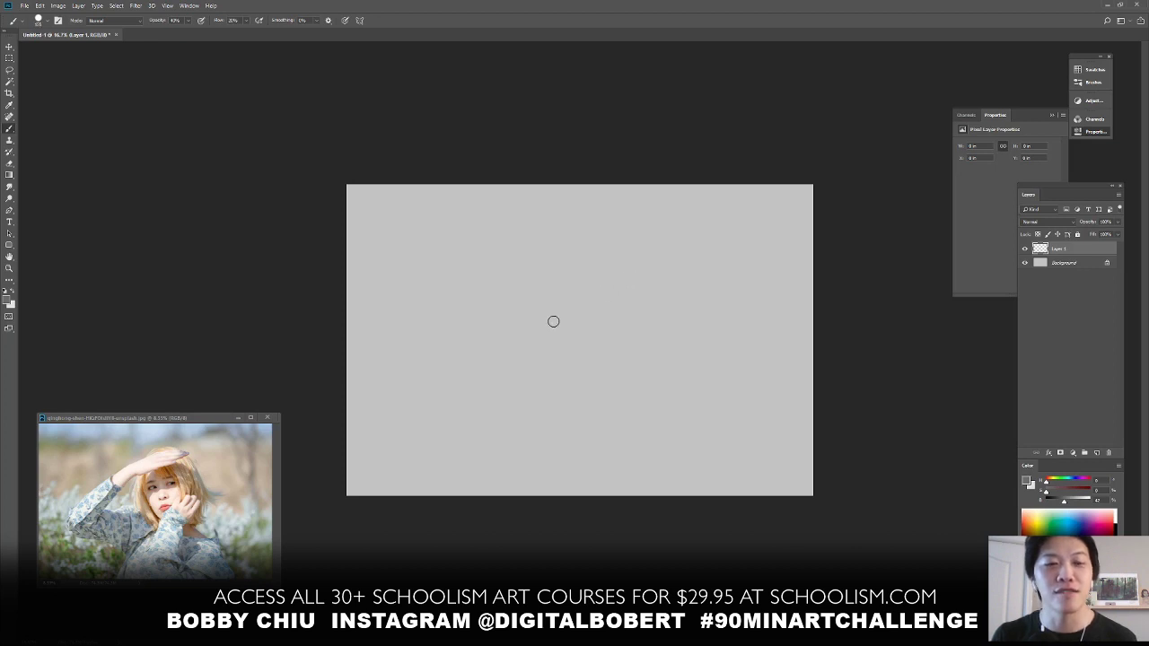
key(ctrl+minus)
key(ctrl+minus)
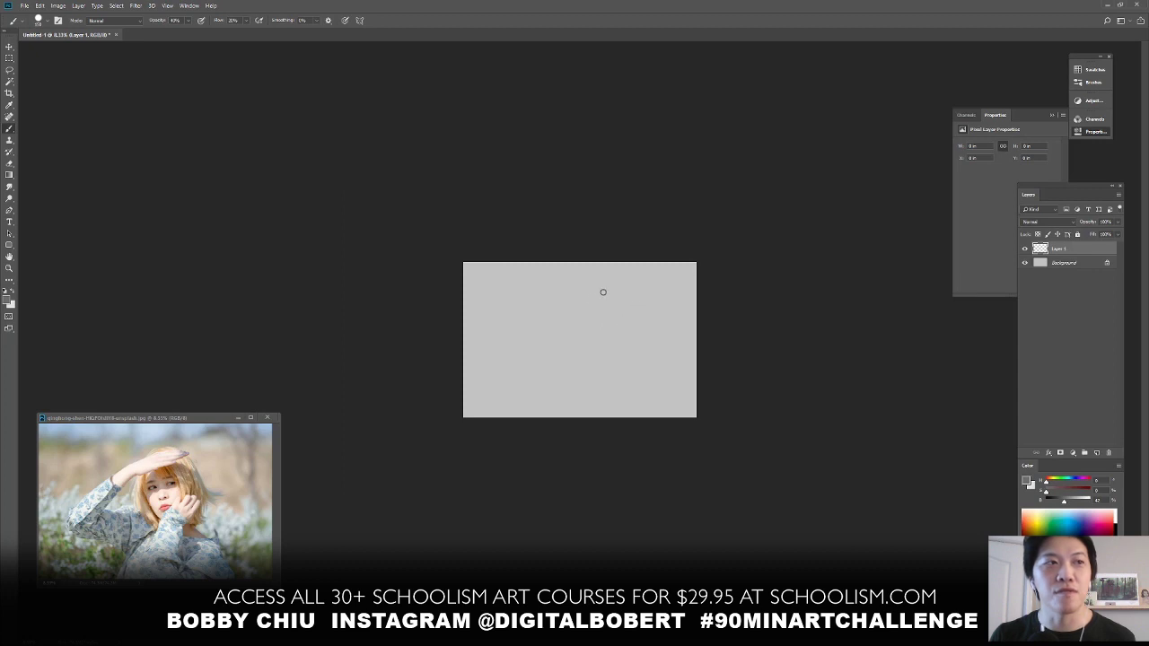
mouse_move(593, 292)
mouse_down()
mouse_move(577, 299)
mouse_move(616, 283)
mouse_move(650, 324)
mouse_up()
Extend the head arc into the bob hair's flipped end, left side and an inner strand
drag(654, 328, 653, 335)
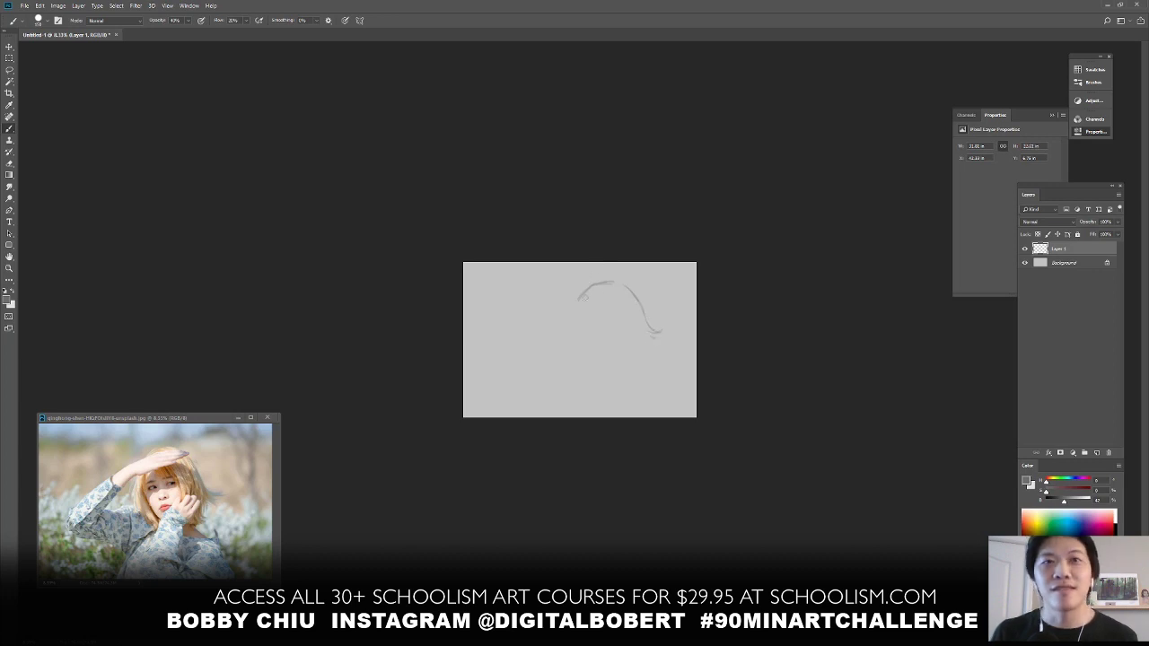
drag(579, 299, 574, 341)
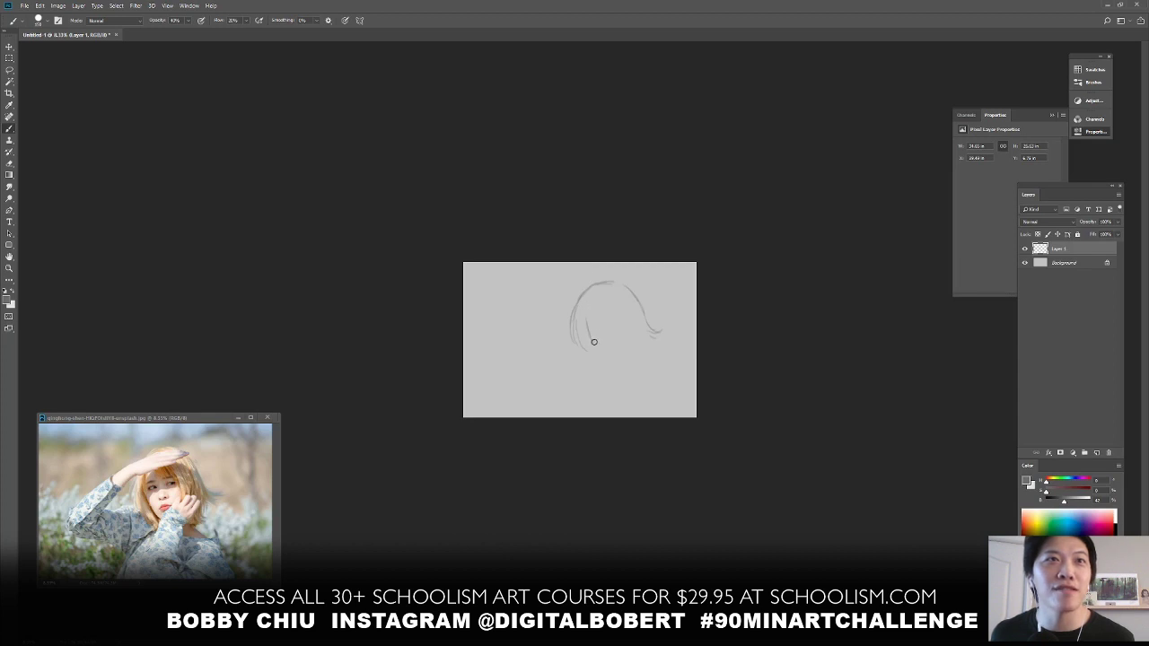
drag(590, 335, 604, 351)
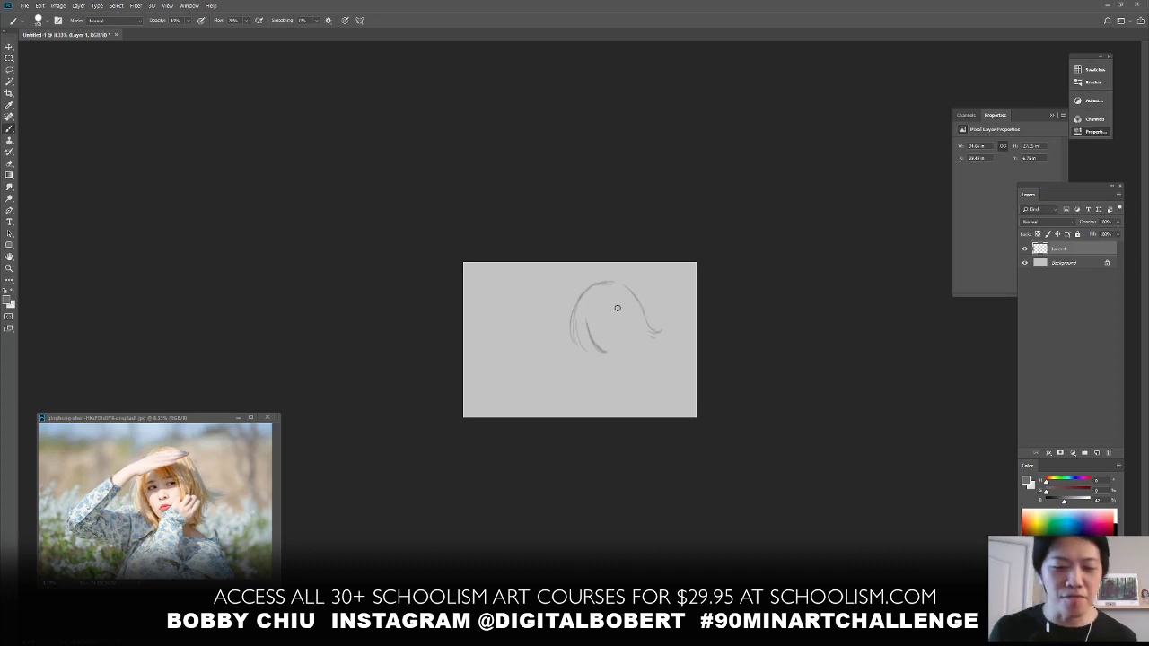
drag(618, 309, 627, 334)
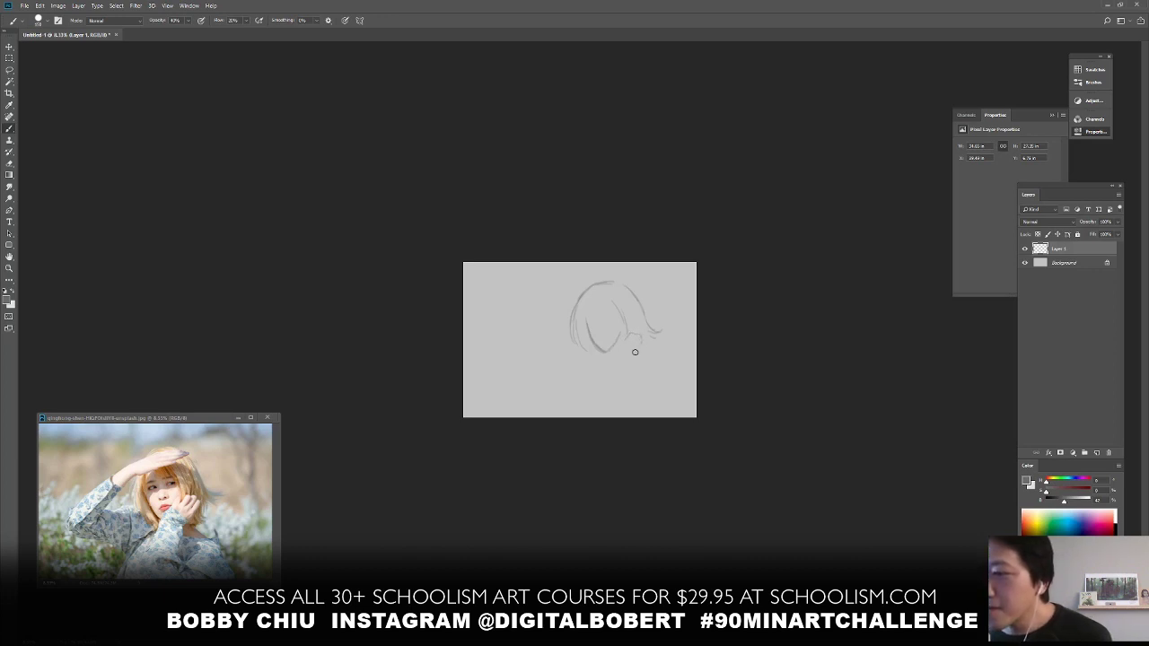
Sketch the hooked hand line, a short chin stroke and the neck line
drag(632, 340, 637, 351)
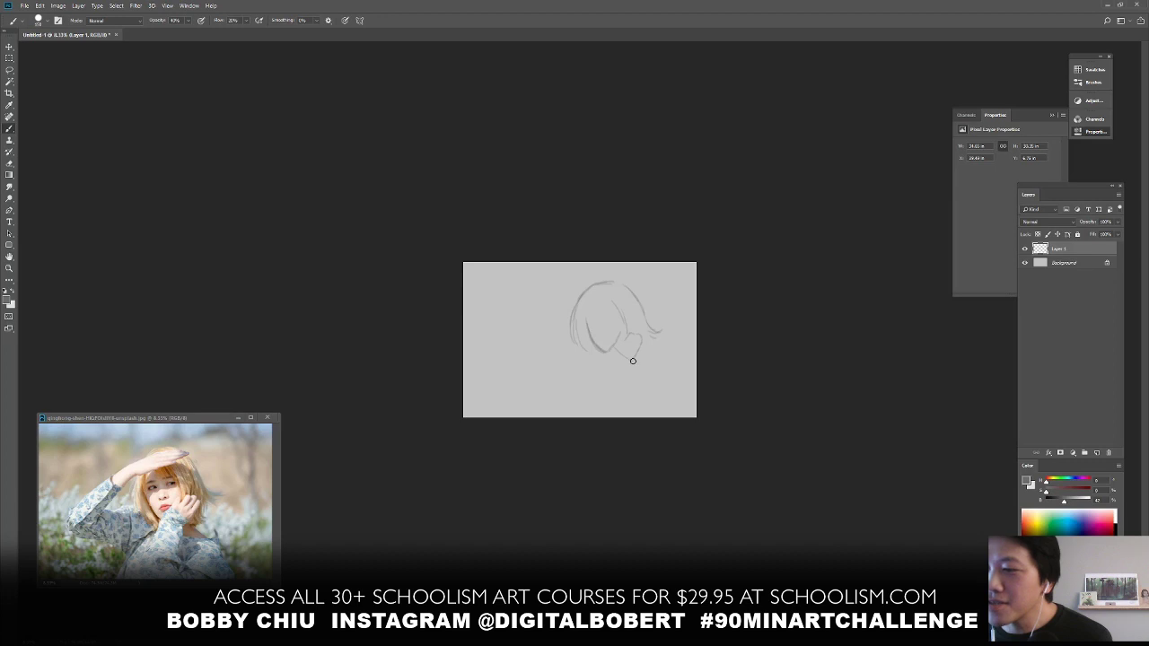
drag(628, 360, 622, 364)
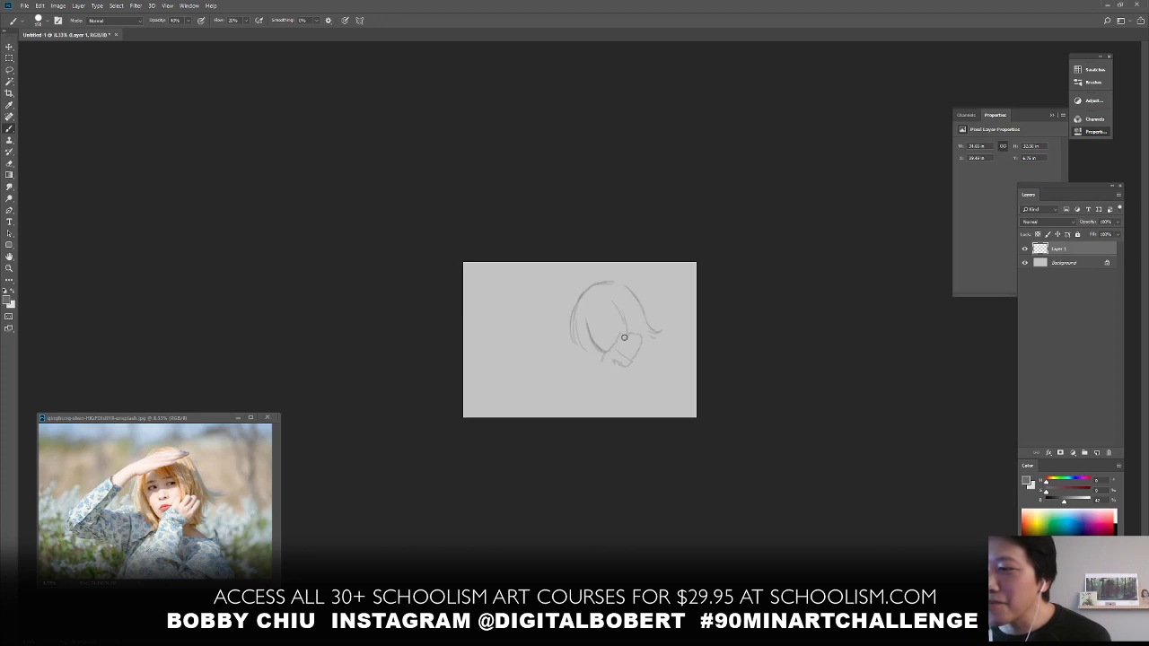
drag(600, 363, 593, 401)
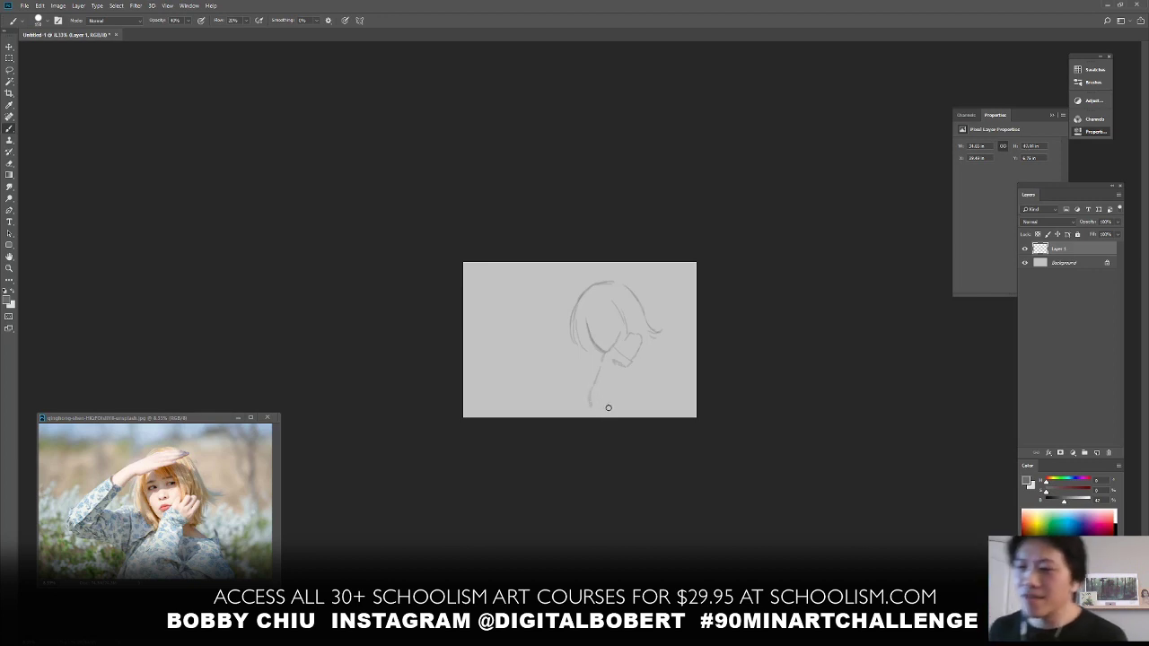
Darken the hand lines, draw a long stroke under the chin, then undo it
drag(631, 357, 627, 370)
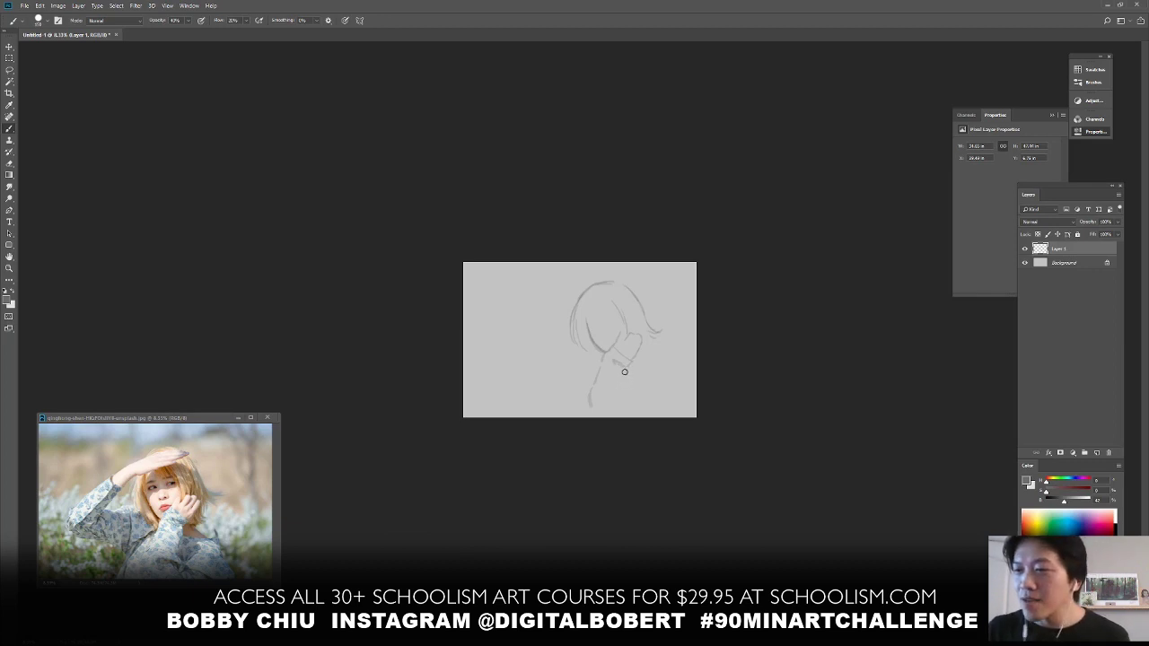
drag(618, 372, 622, 368)
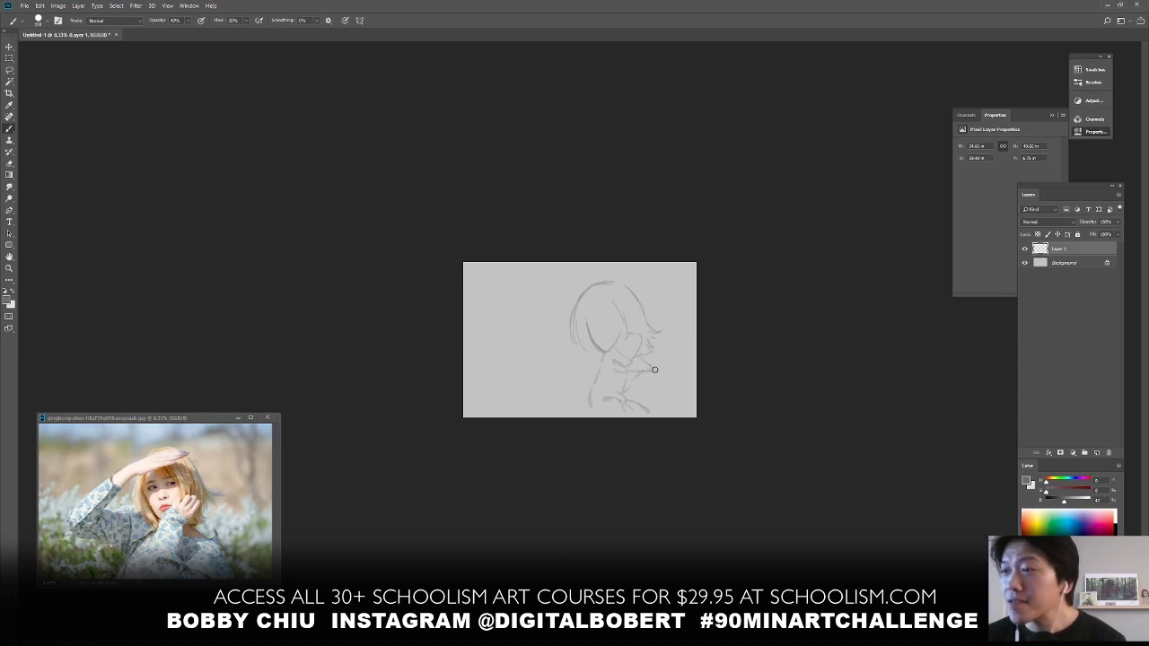
mouse_move(658, 338)
mouse_down()
mouse_move(671, 403)
mouse_move(665, 385)
mouse_move(683, 404)
mouse_up()
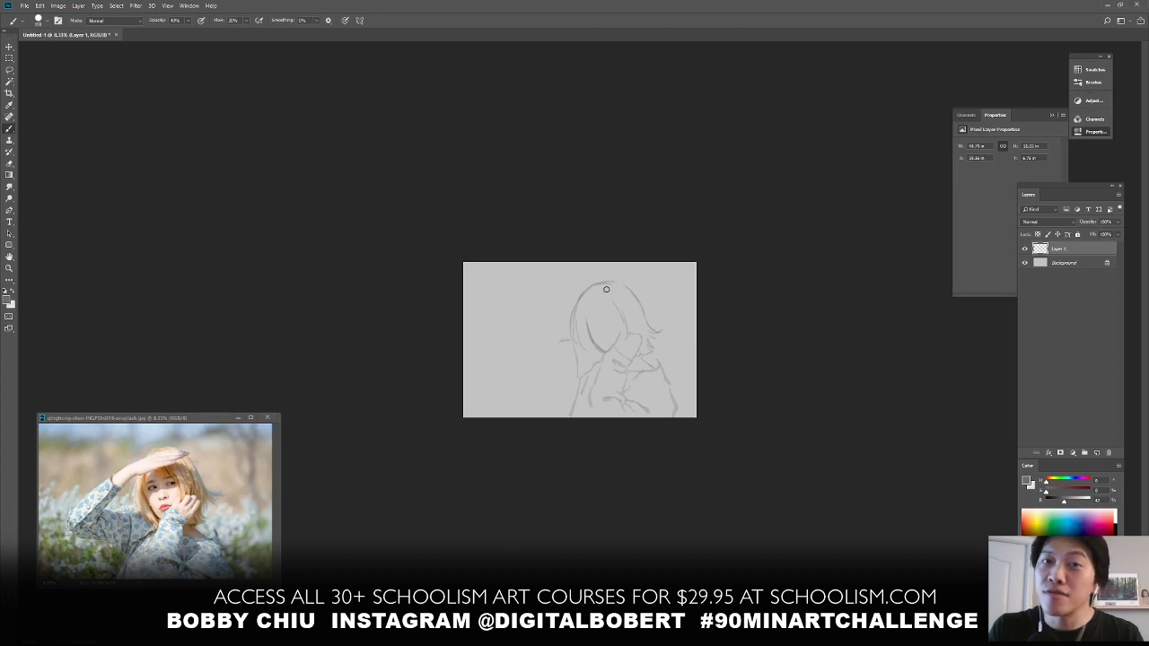
key(ctrl+z)
Sketch a line beside the face and the raised arm's upper edge, leftward extension and underside
drag(576, 338, 563, 342)
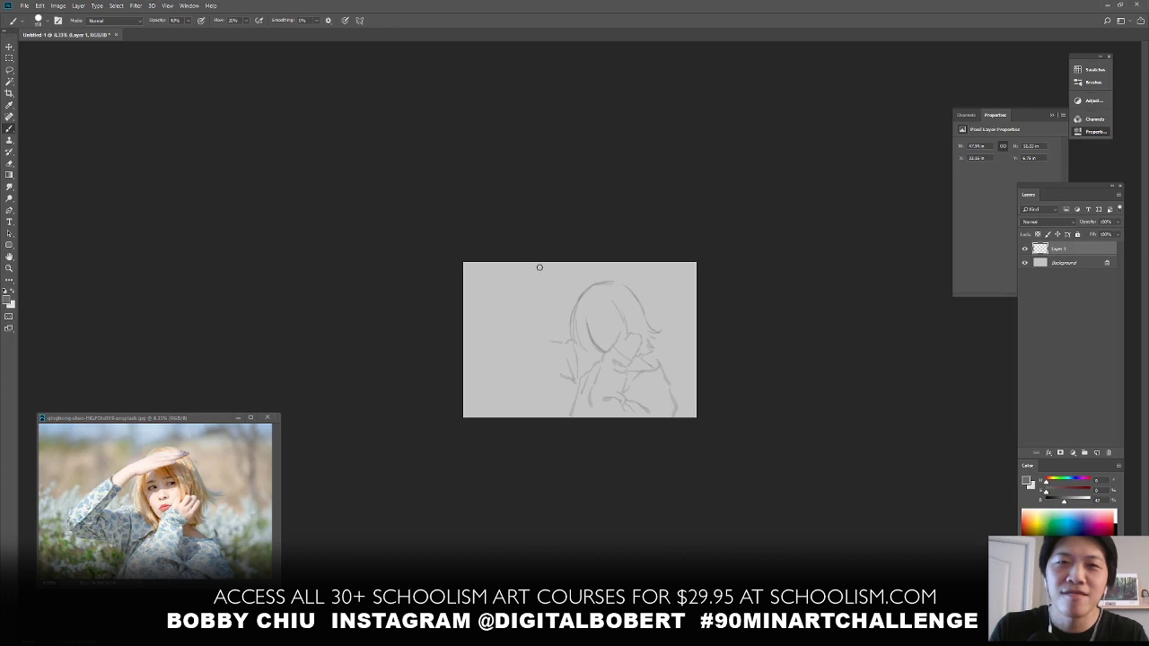
drag(523, 362, 545, 367)
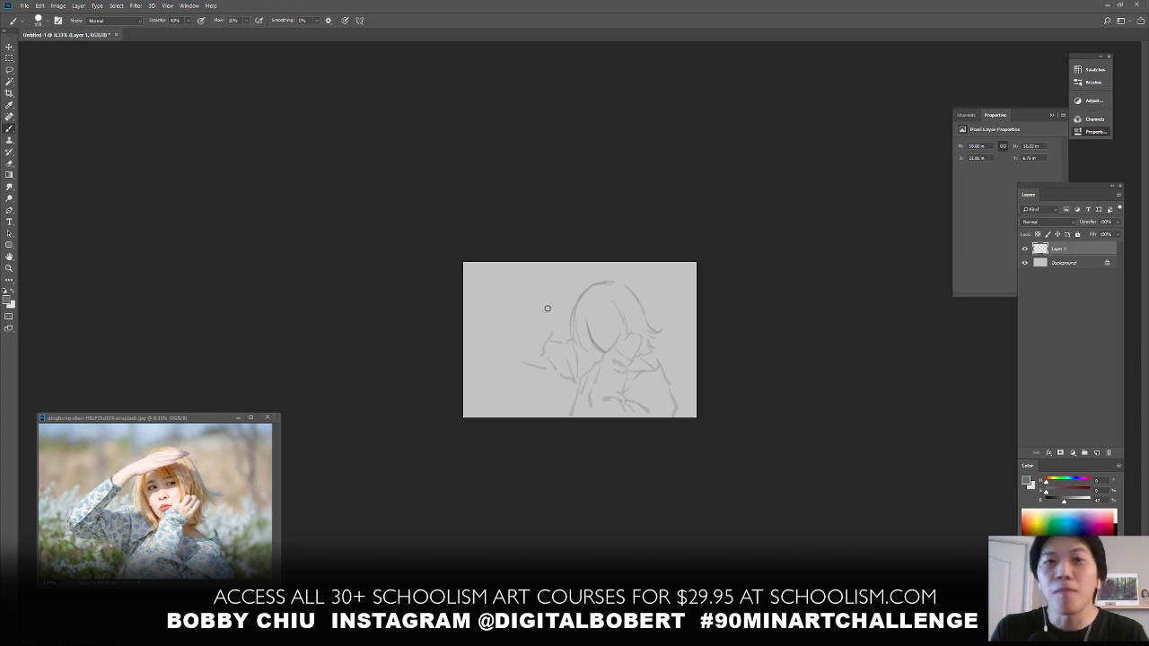
drag(538, 316, 515, 343)
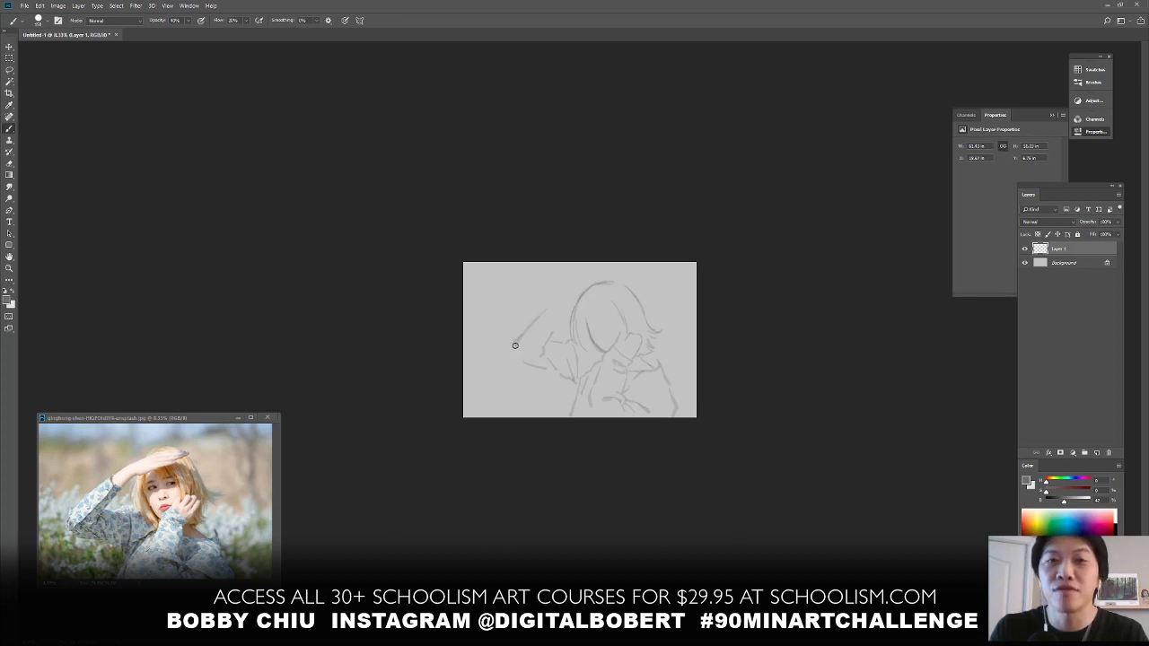
mouse_move(561, 358)
mouse_down()
mouse_move(509, 333)
mouse_move(513, 362)
mouse_up()
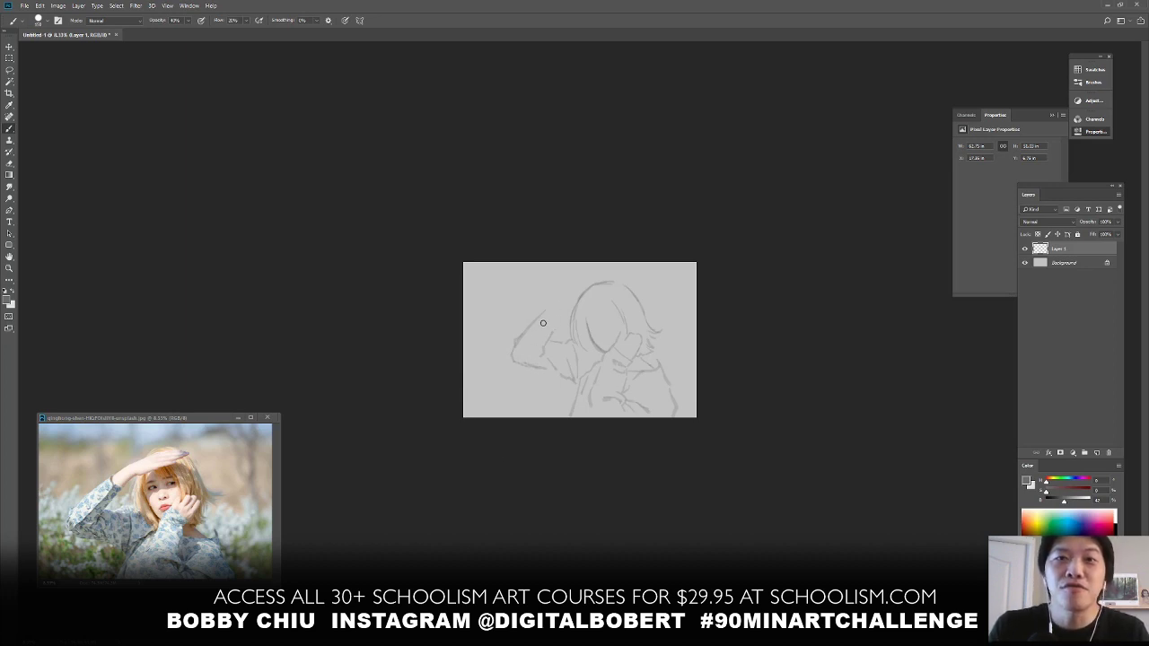
drag(553, 311, 518, 341)
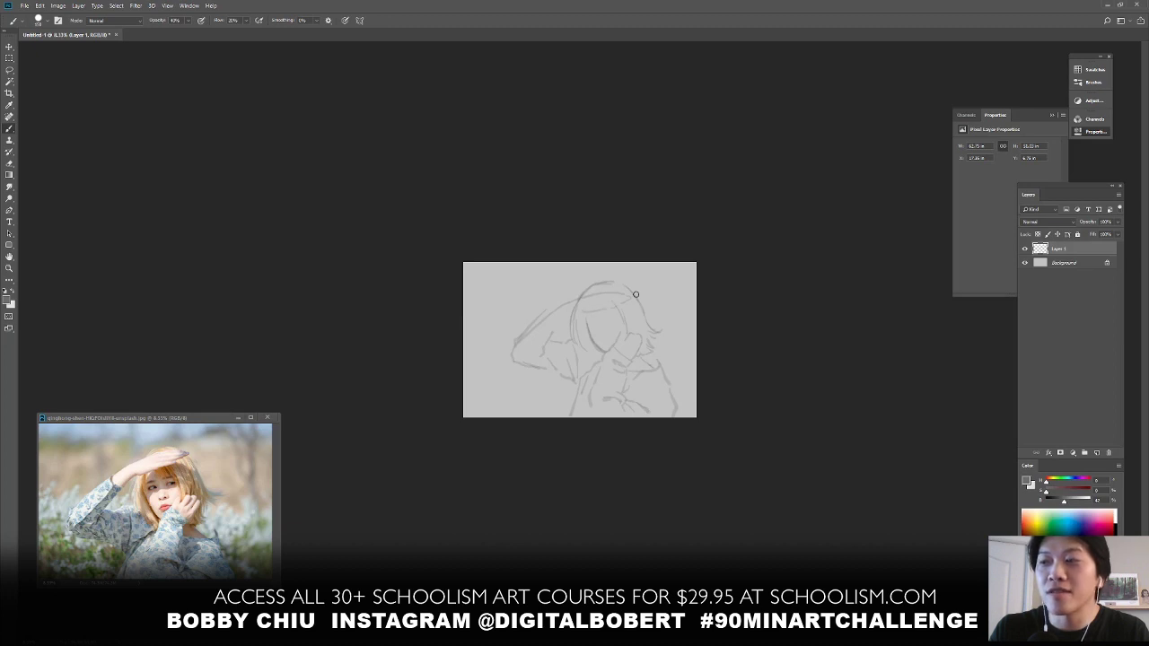
Add a short stroke near the head, then switch to the Eraser with E
mouse_move(613, 301)
mouse_down()
mouse_move(578, 306)
mouse_move(622, 295)
mouse_up()
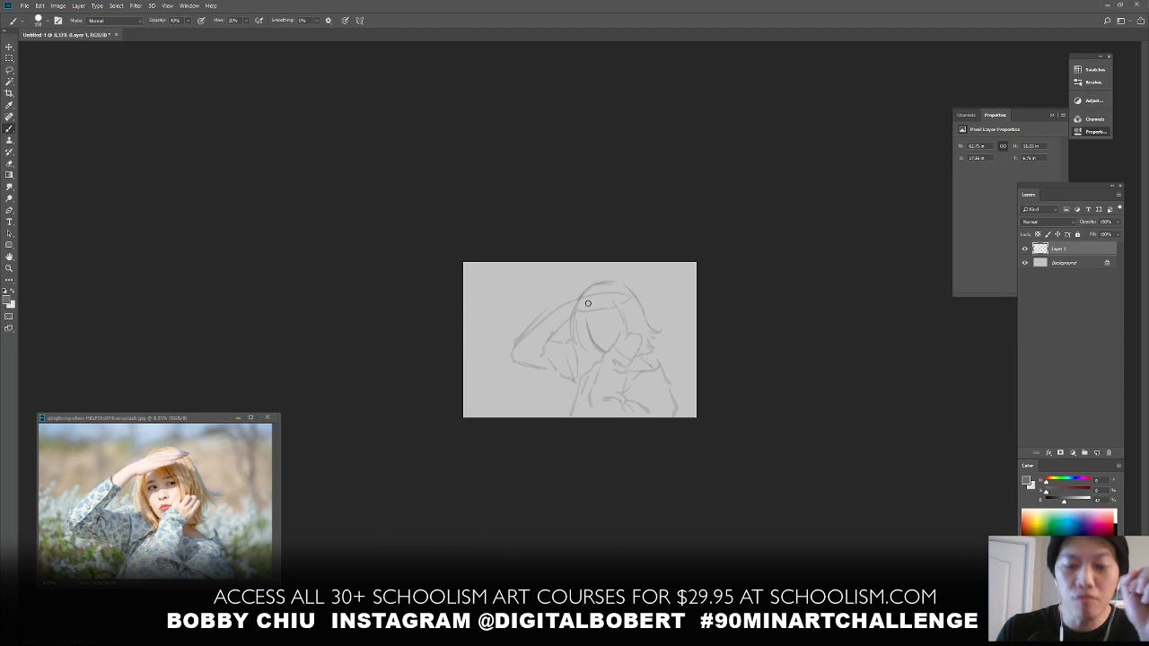
key(e)
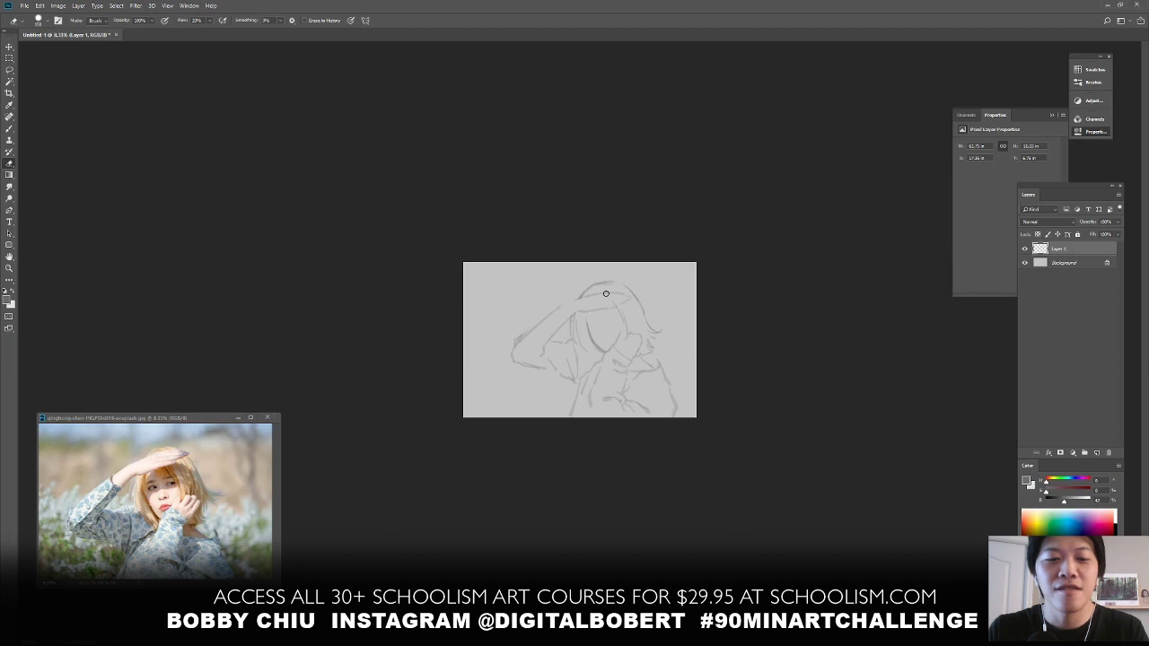
Switch back to the Brush with B and add small facial-feature strokes under the hand
key(b)
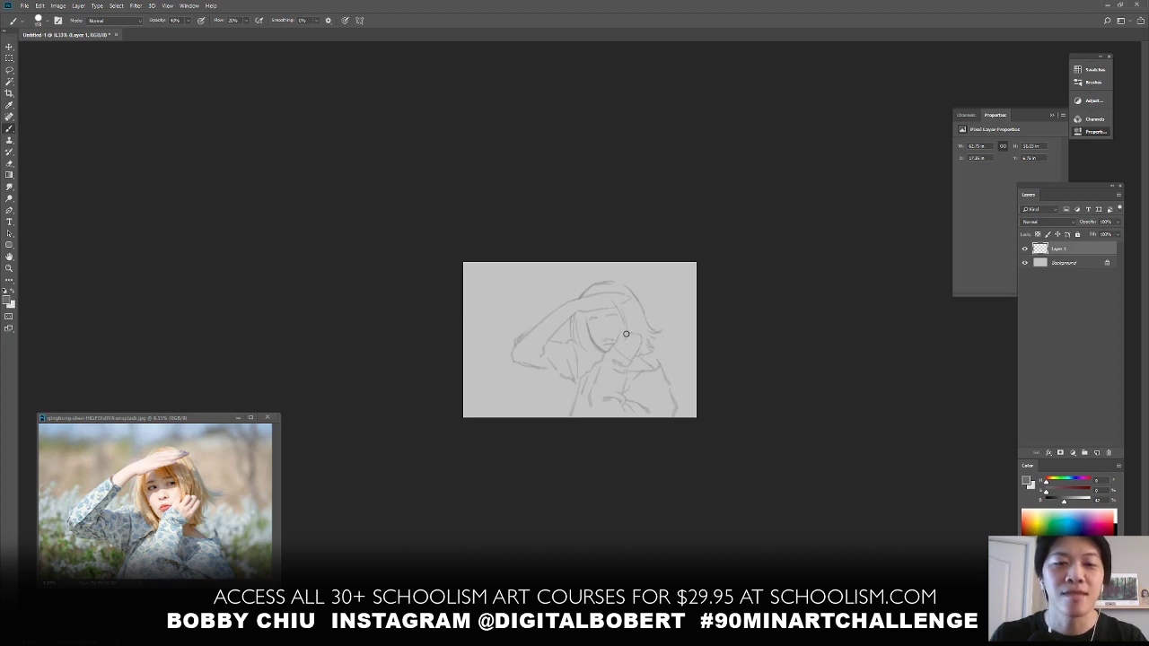
drag(623, 339, 608, 341)
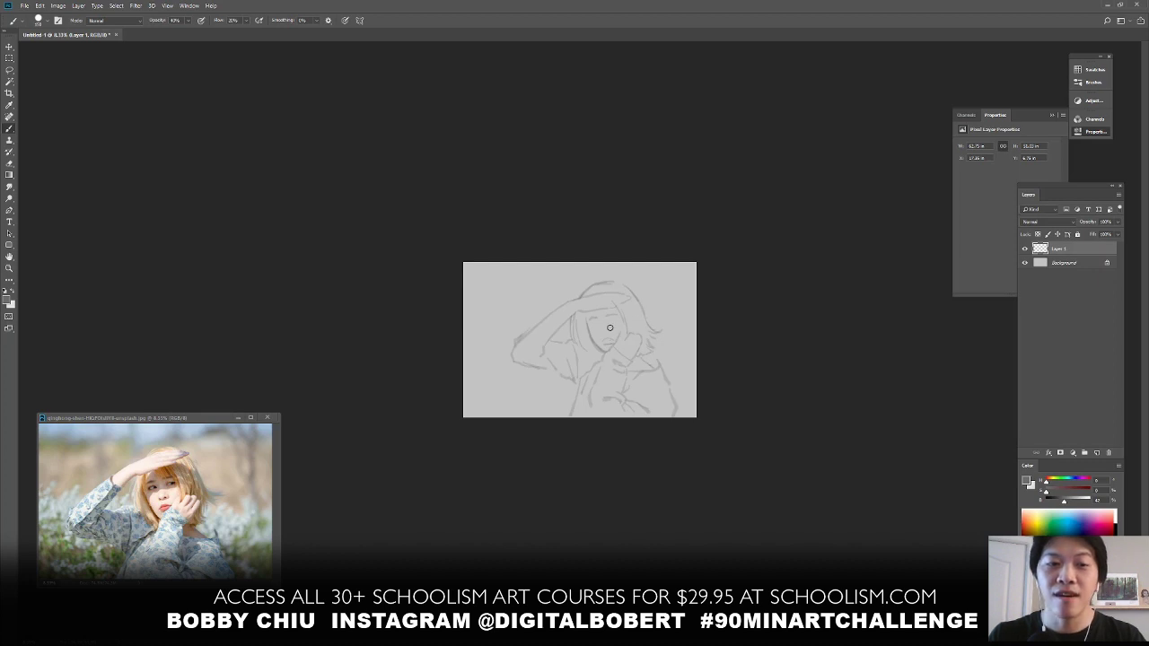
drag(603, 333, 611, 331)
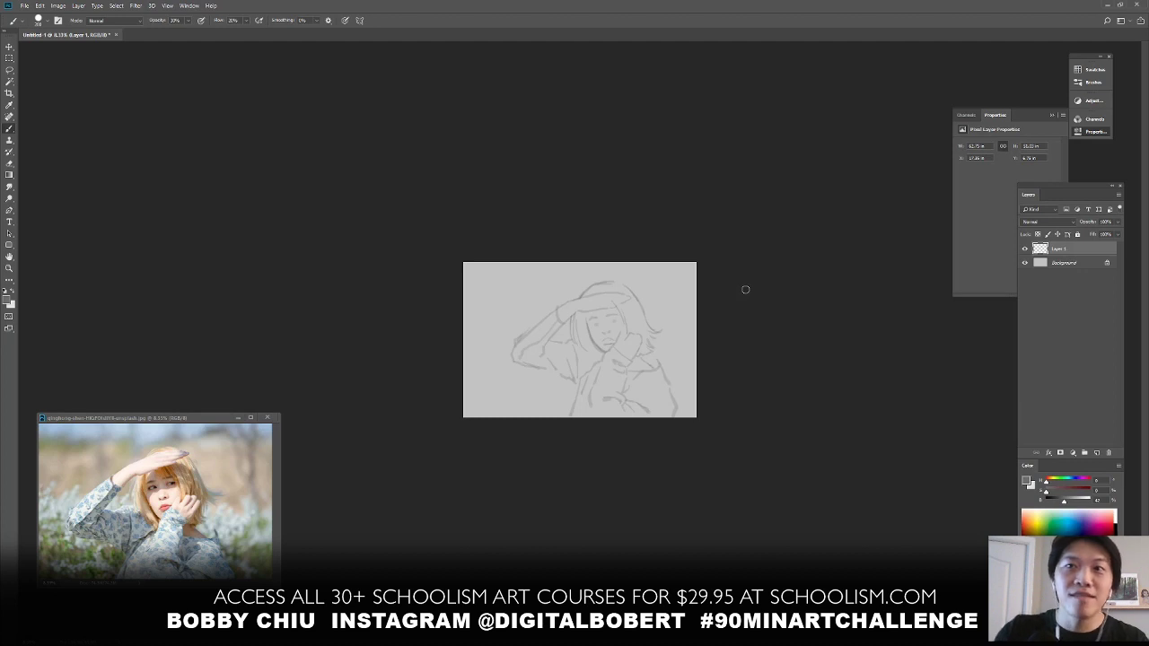
Zoom the sketch to 16.7%, erase stray strokes, and toggle Layer 1's visibility to check the cleanup
key(ctrl+plus)
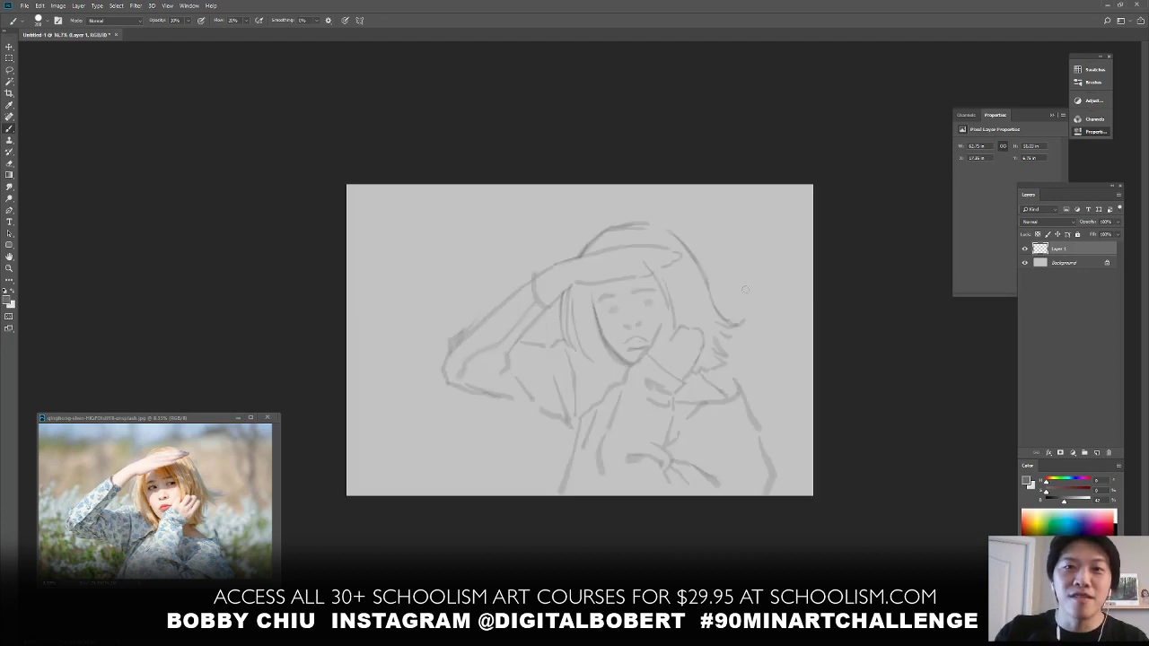
key(e)
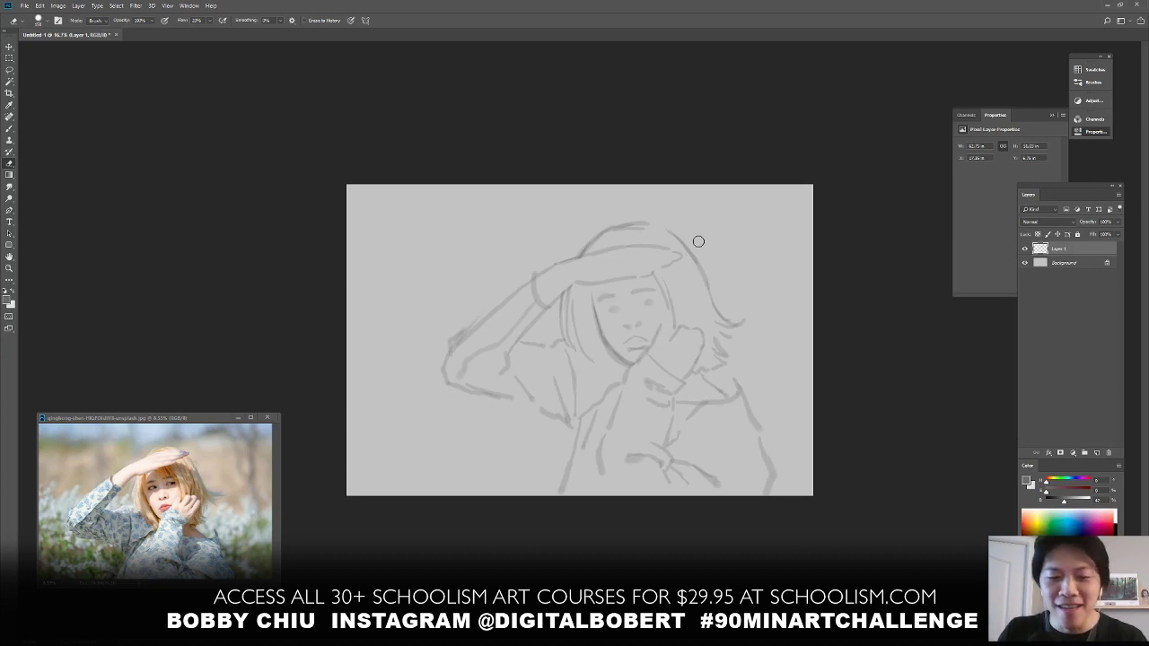
click(1025, 249)
click(1024, 248)
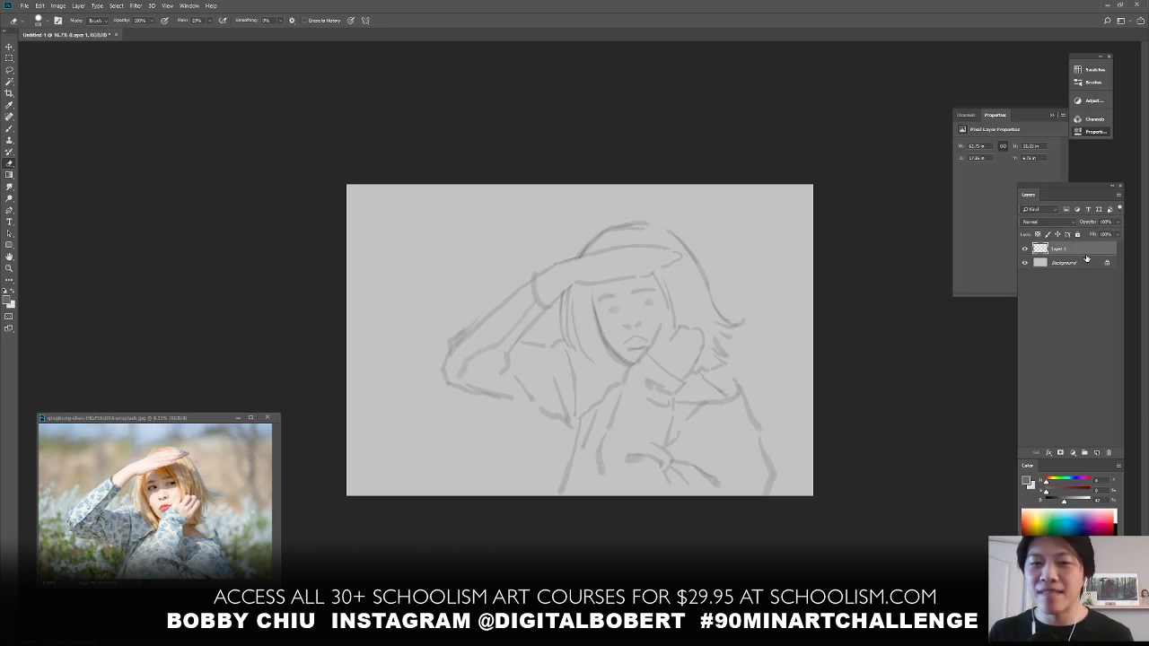
Create an empty Layer 2 under Layer 1, above the background, and switch to the Brush tool
click(1025, 250)
click(1025, 250)
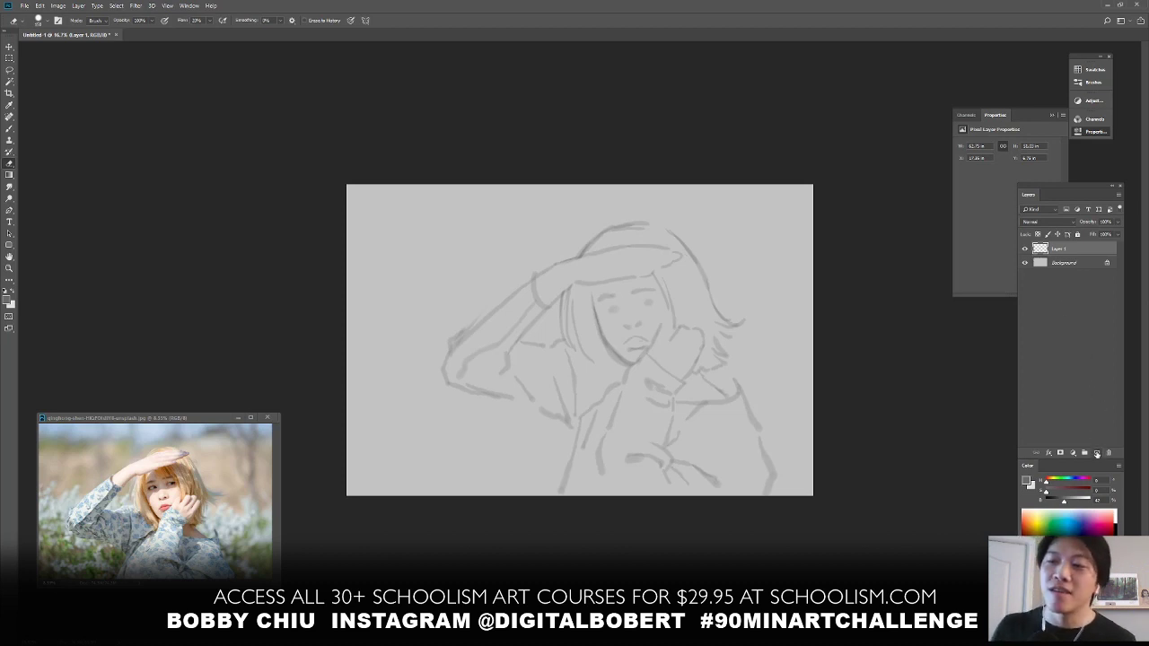
click(1096, 453)
drag(1063, 250, 1057, 271)
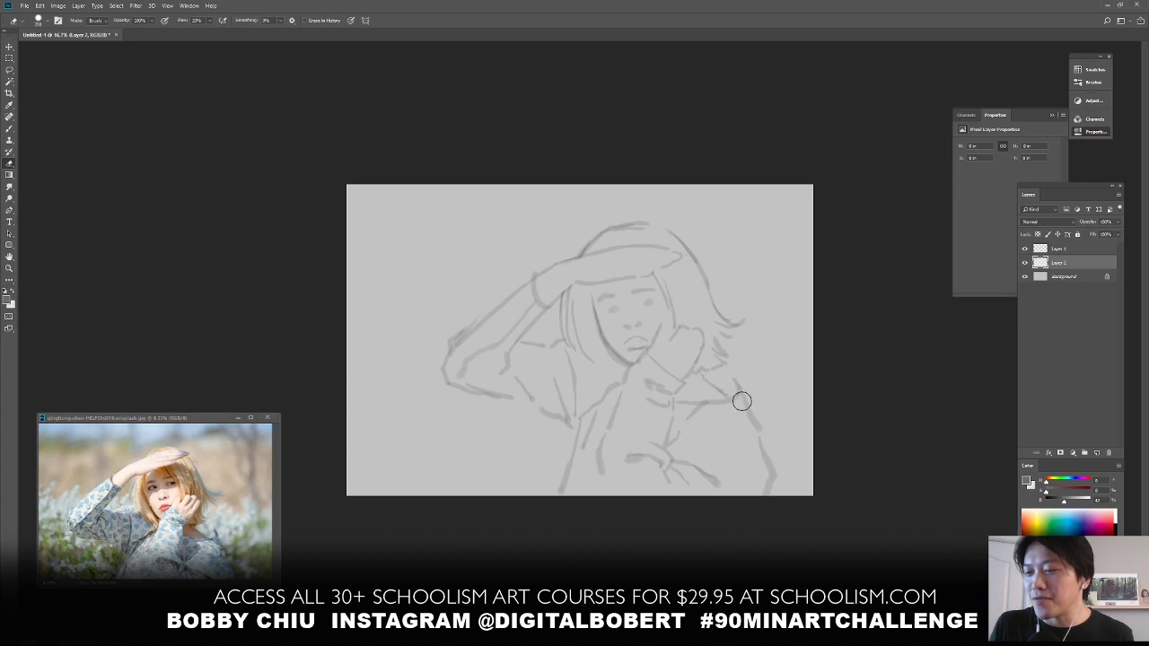
key(b)
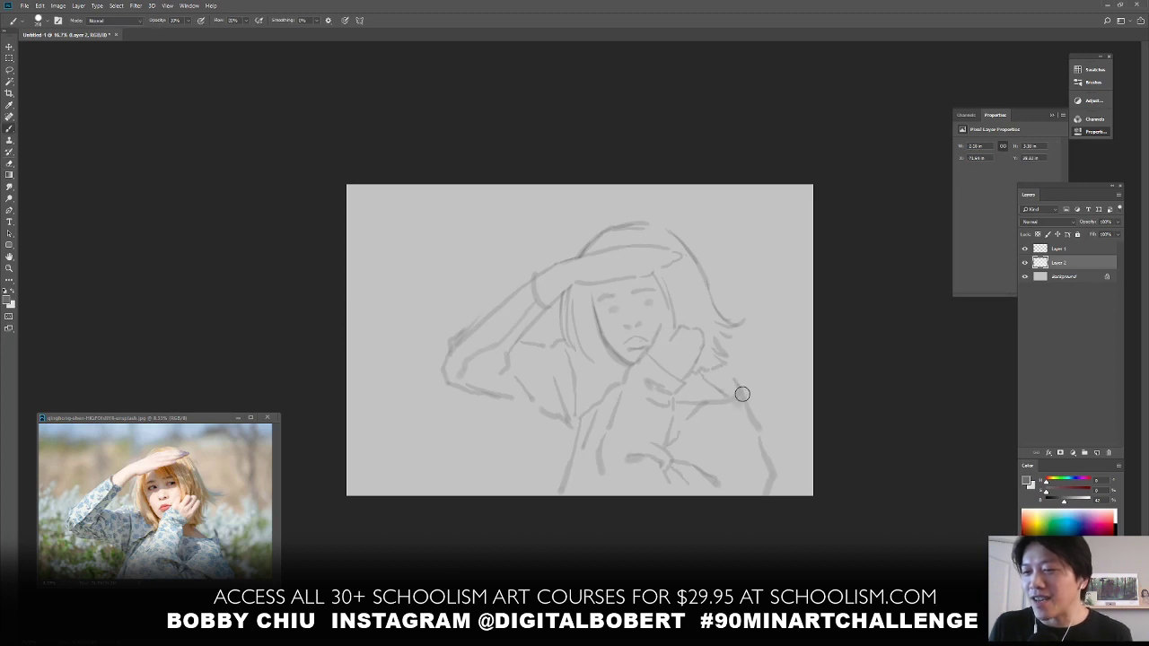
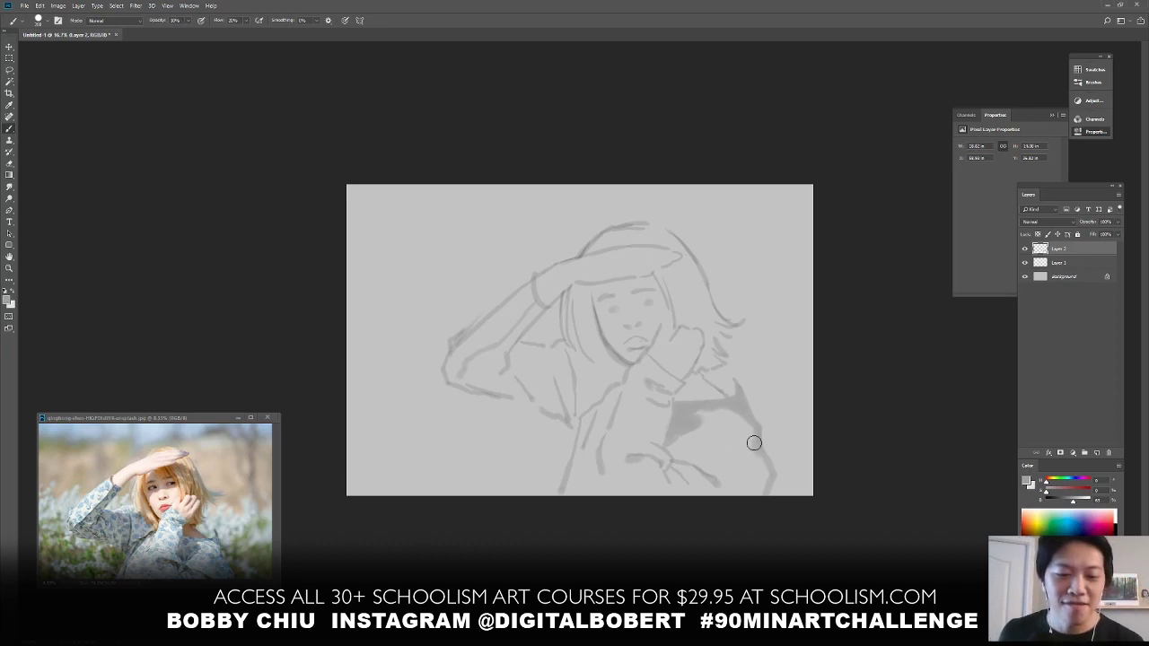
Brush soft grey shading over the lower-right part of the jacket
mouse_move(754, 442)
mouse_down()
mouse_move(731, 454)
mouse_move(736, 476)
mouse_move(757, 456)
mouse_move(759, 488)
mouse_move(728, 489)
mouse_move(760, 458)
mouse_move(769, 475)
mouse_move(737, 453)
mouse_move(746, 477)
mouse_up()
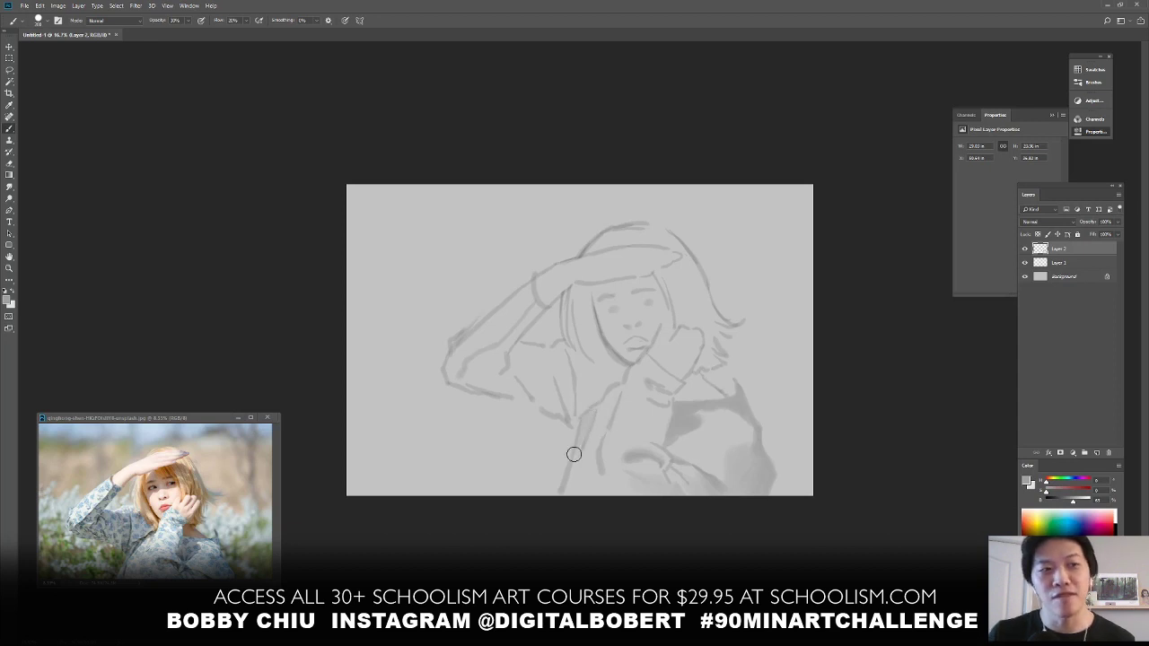
Try sketch and shading strokes on the neck and collar, undoing the unwanted ones
mouse_move(594, 407)
mouse_down()
mouse_move(615, 375)
mouse_move(604, 392)
mouse_move(618, 385)
mouse_up()
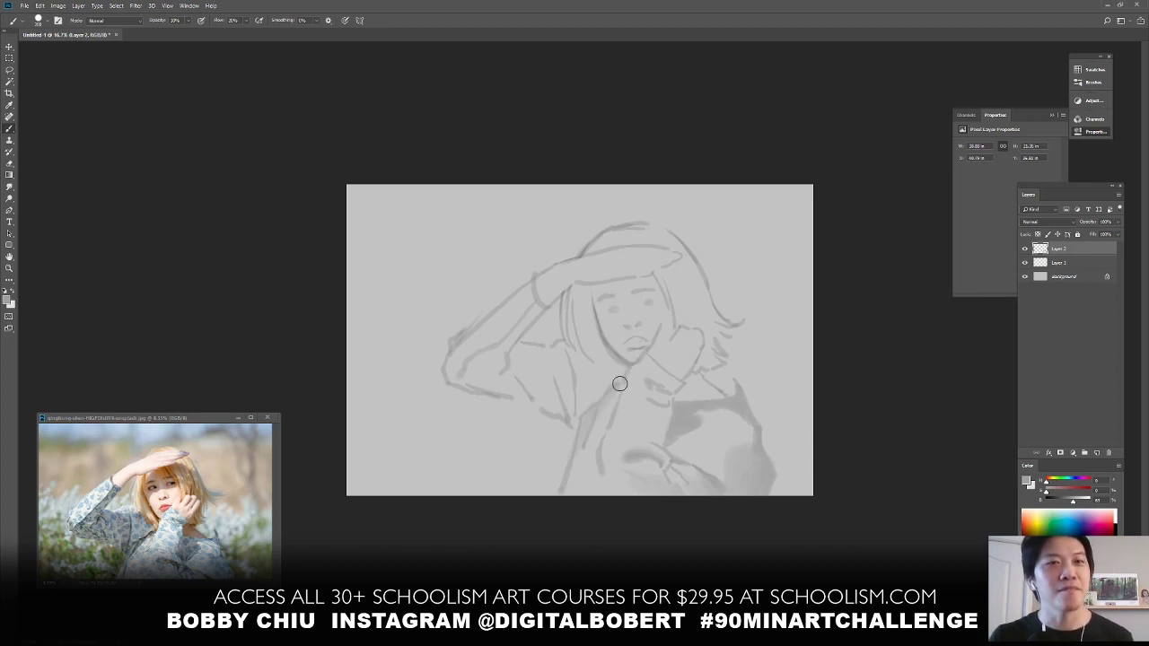
mouse_move(619, 384)
mouse_down()
mouse_move(638, 351)
mouse_move(624, 350)
mouse_move(619, 375)
mouse_up()
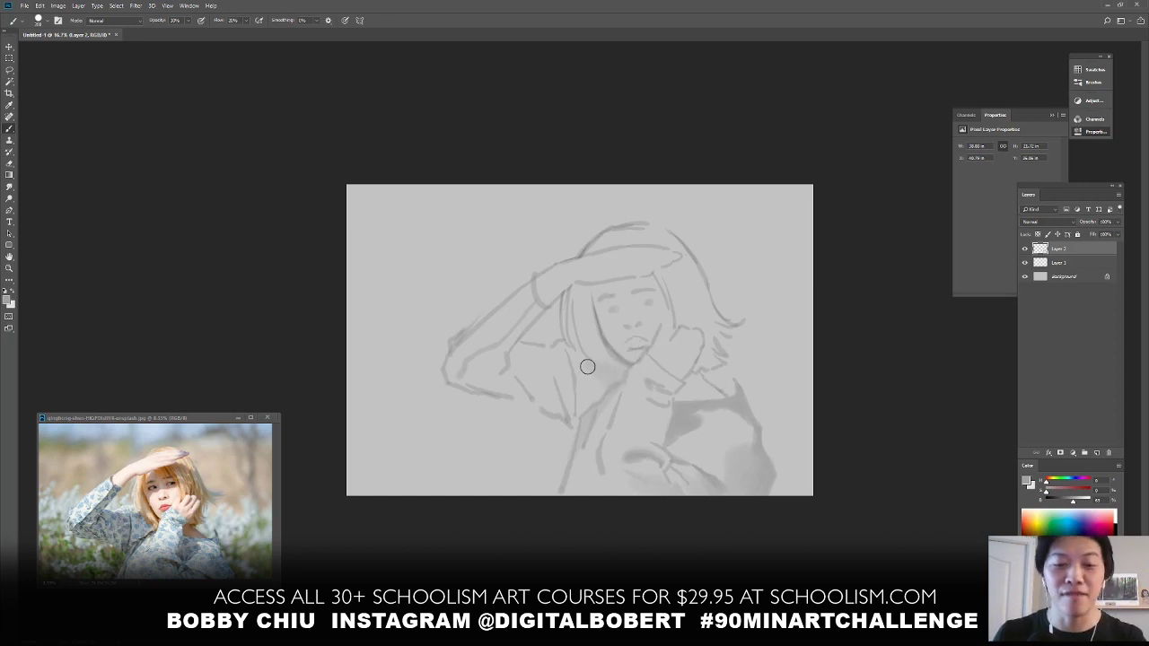
mouse_move(581, 390)
mouse_down()
mouse_move(582, 402)
mouse_move(602, 380)
mouse_move(574, 418)
mouse_move(565, 385)
mouse_move(571, 420)
mouse_move(563, 369)
mouse_move(581, 363)
mouse_up()
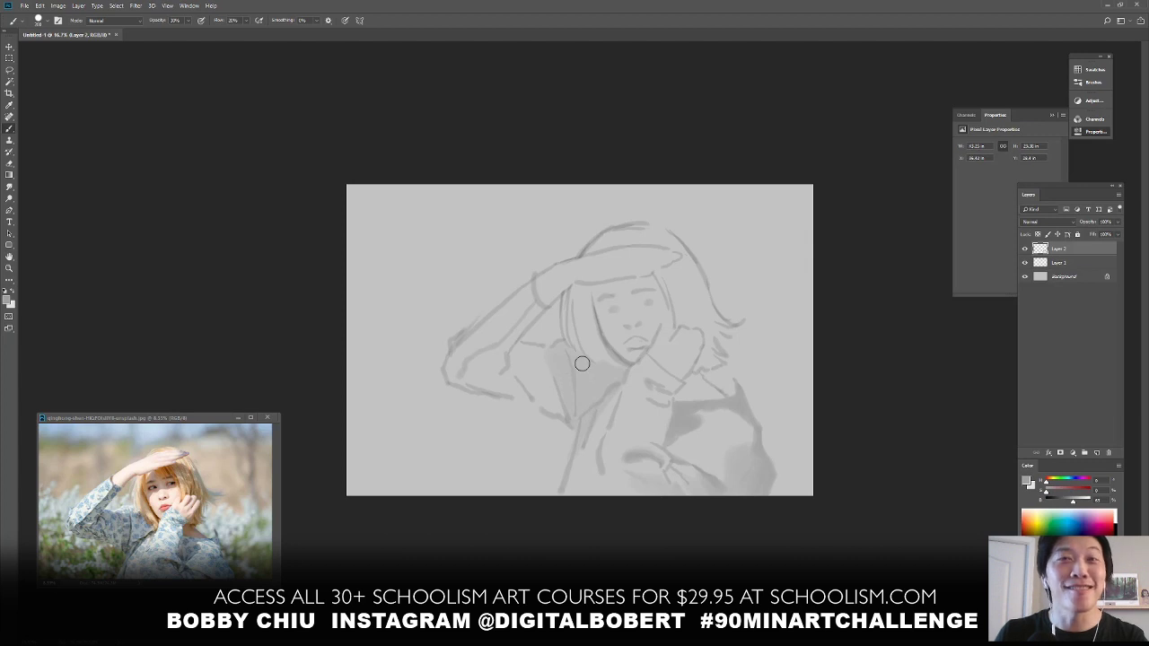
key(ctrl+z)
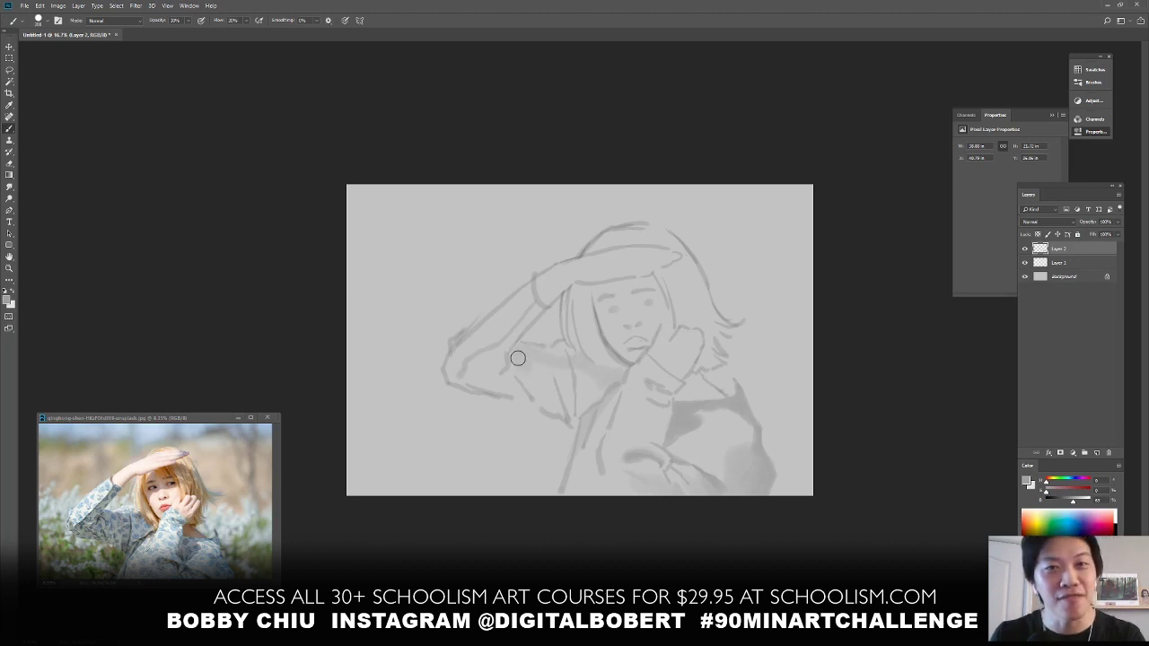
key(ctrl+z)
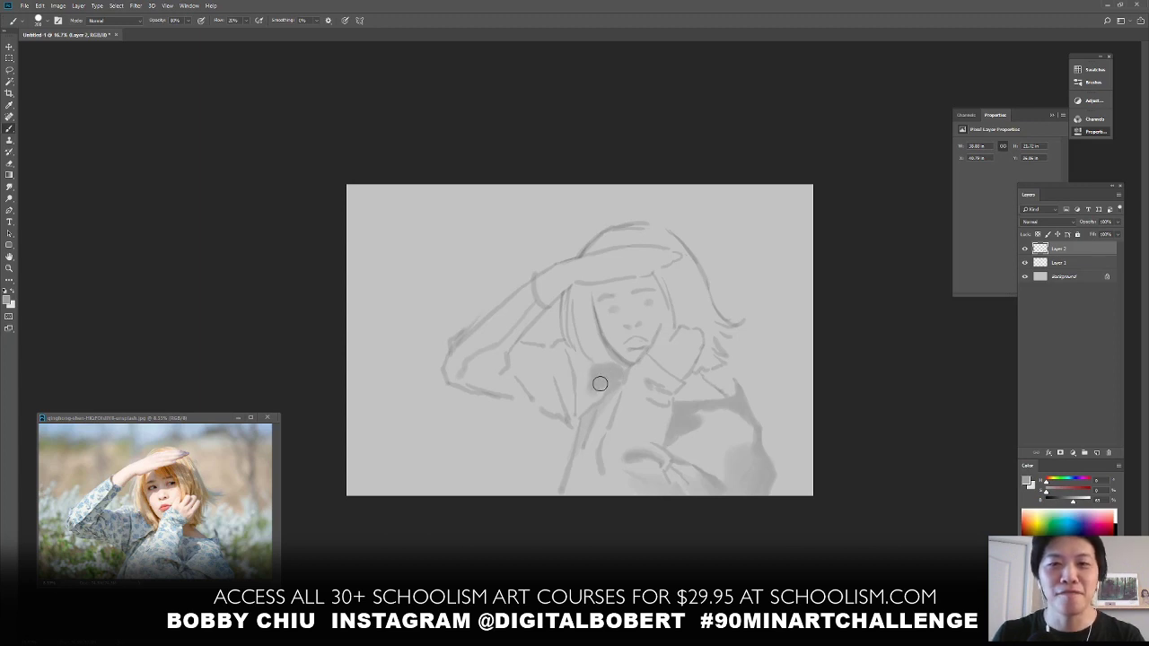
drag(597, 385, 584, 375)
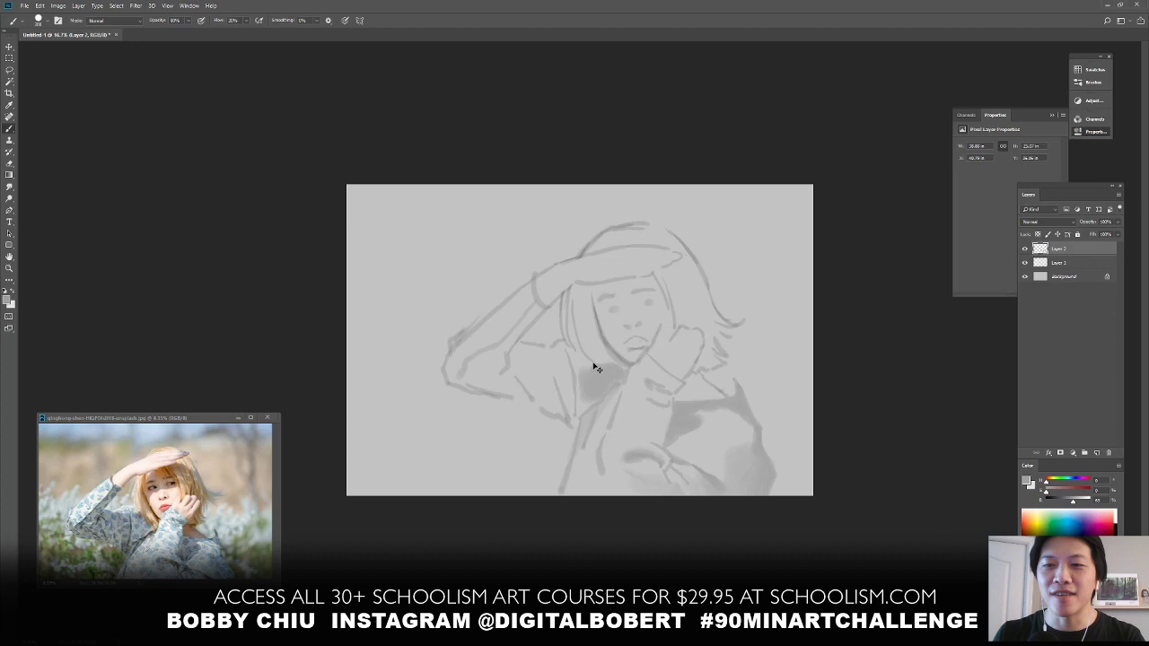
key(ctrl+z)
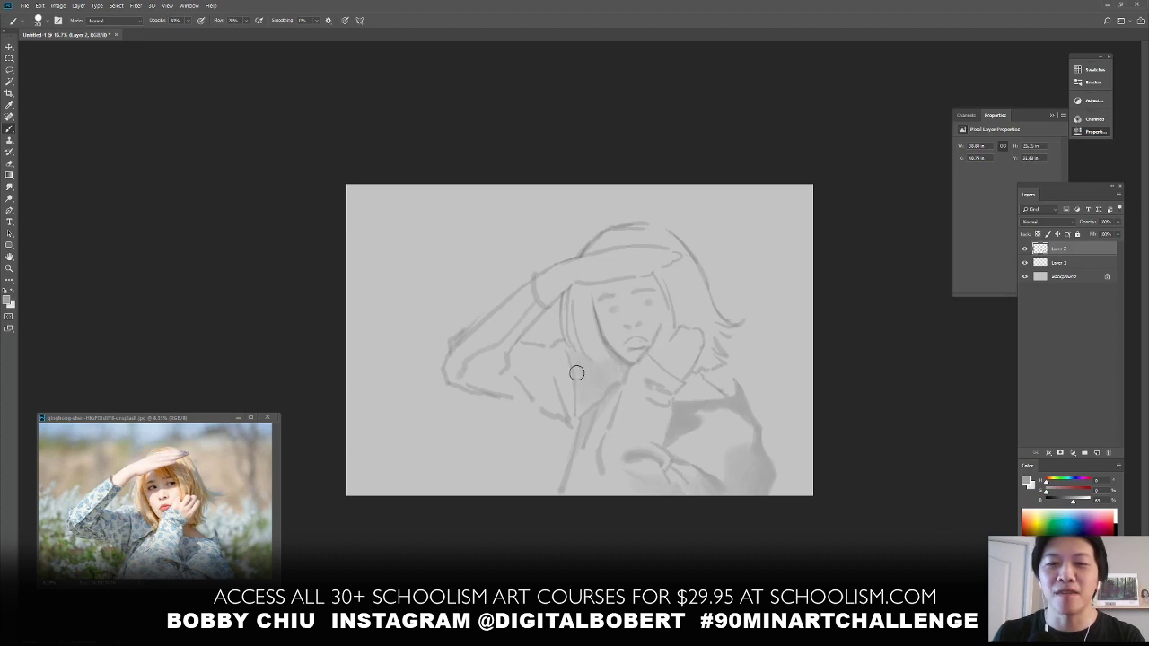
Raise brush opacity to 73% and shade grey to the left of the collar
key(7)
key(3)
mouse_move(580, 398)
mouse_down()
mouse_move(560, 326)
mouse_move(584, 377)
mouse_move(577, 351)
mouse_move(575, 417)
mouse_up()
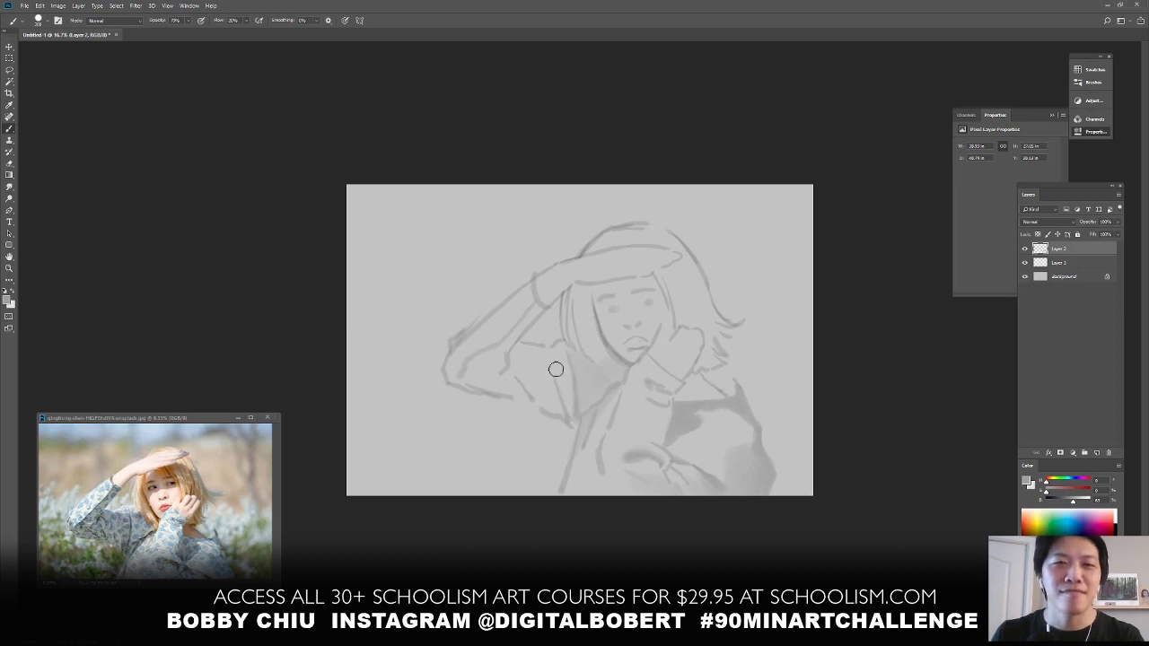
mouse_move(555, 369)
mouse_down()
mouse_move(572, 417)
mouse_move(553, 383)
mouse_move(558, 406)
mouse_move(546, 386)
mouse_move(542, 402)
mouse_move(543, 368)
mouse_move(520, 347)
mouse_move(520, 394)
mouse_move(536, 400)
mouse_move(490, 389)
mouse_move(483, 378)
mouse_move(511, 388)
mouse_move(496, 368)
mouse_move(472, 368)
mouse_move(471, 386)
mouse_move(483, 369)
mouse_move(467, 382)
mouse_move(452, 369)
mouse_move(453, 381)
mouse_move(451, 365)
mouse_move(460, 381)
mouse_move(470, 370)
mouse_move(450, 366)
mouse_move(490, 361)
mouse_move(564, 297)
mouse_move(553, 242)
mouse_move(534, 275)
mouse_up()
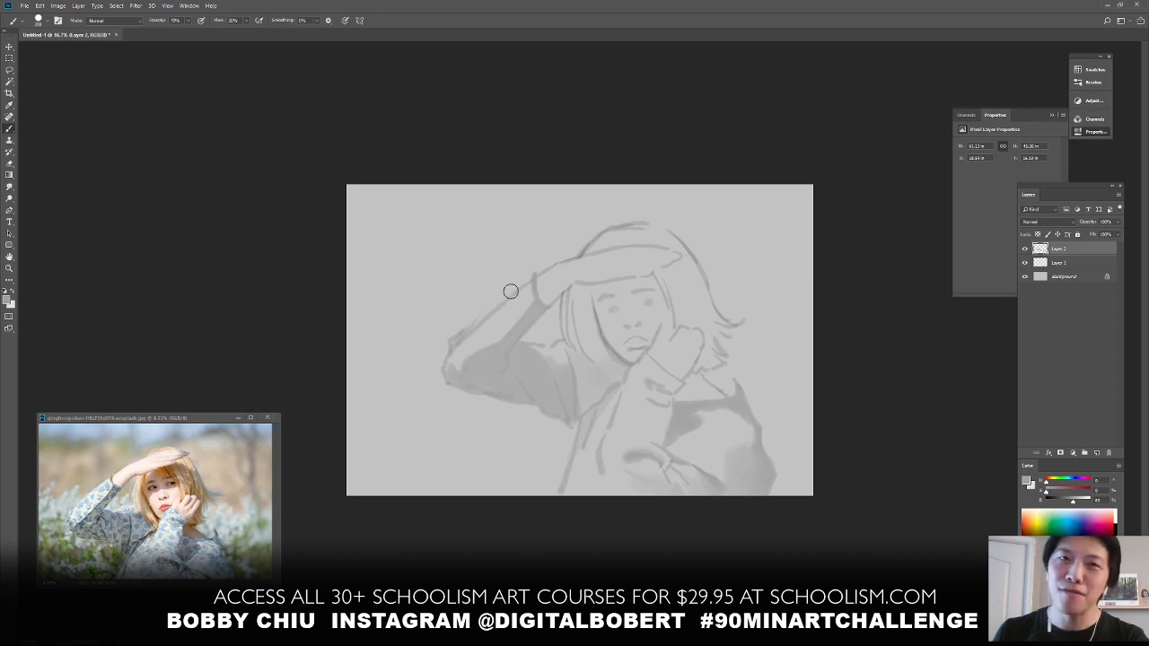
Sample a lighter grey from the painting for shading the raised arm
alt+click(563, 270)
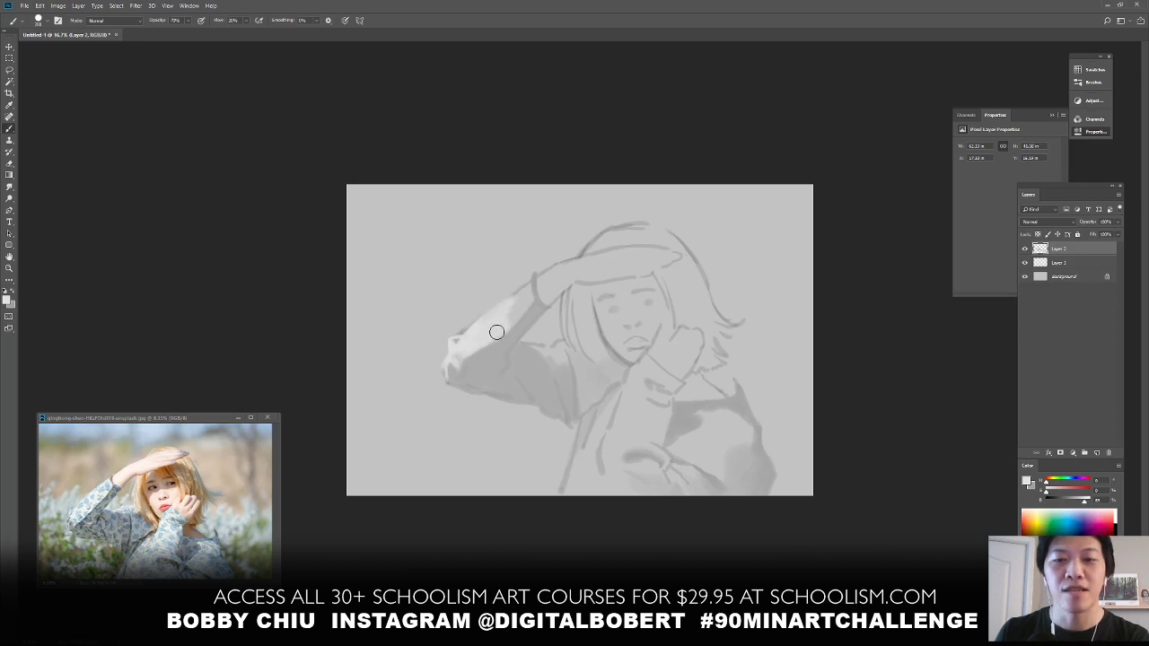
Lighten the forearm toward the hand with pale grey, then pick a mid-grey
mouse_move(496, 332)
mouse_down()
mouse_move(529, 291)
mouse_move(494, 317)
mouse_move(535, 274)
mouse_move(482, 330)
mouse_move(536, 289)
mouse_up()
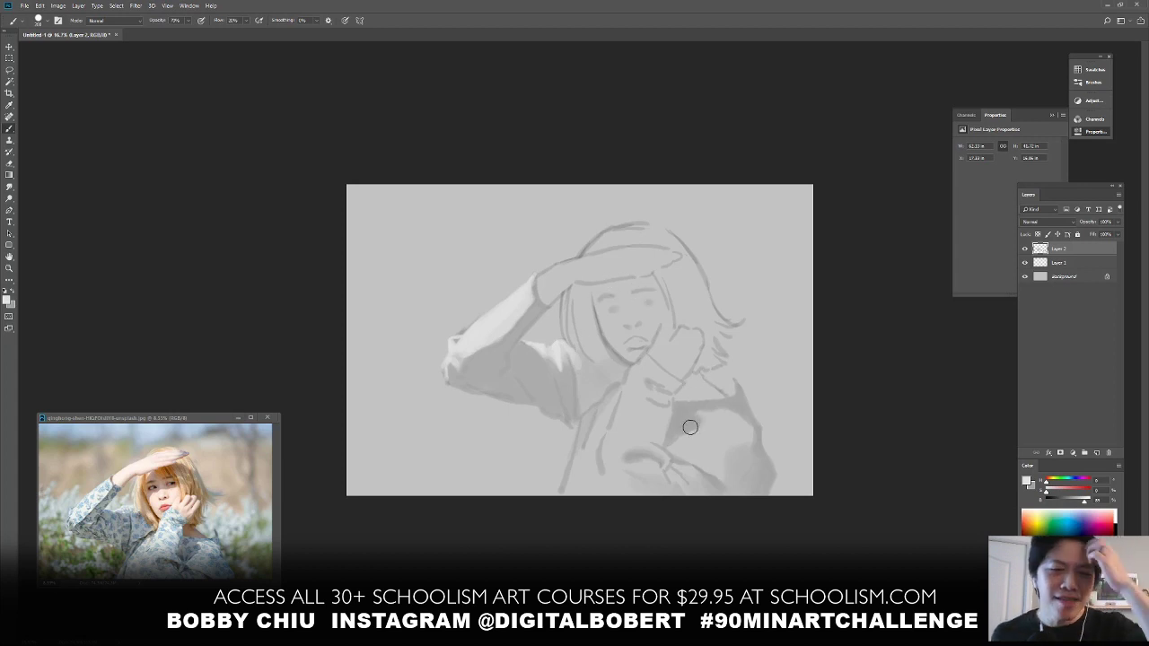
alt+click(587, 359)
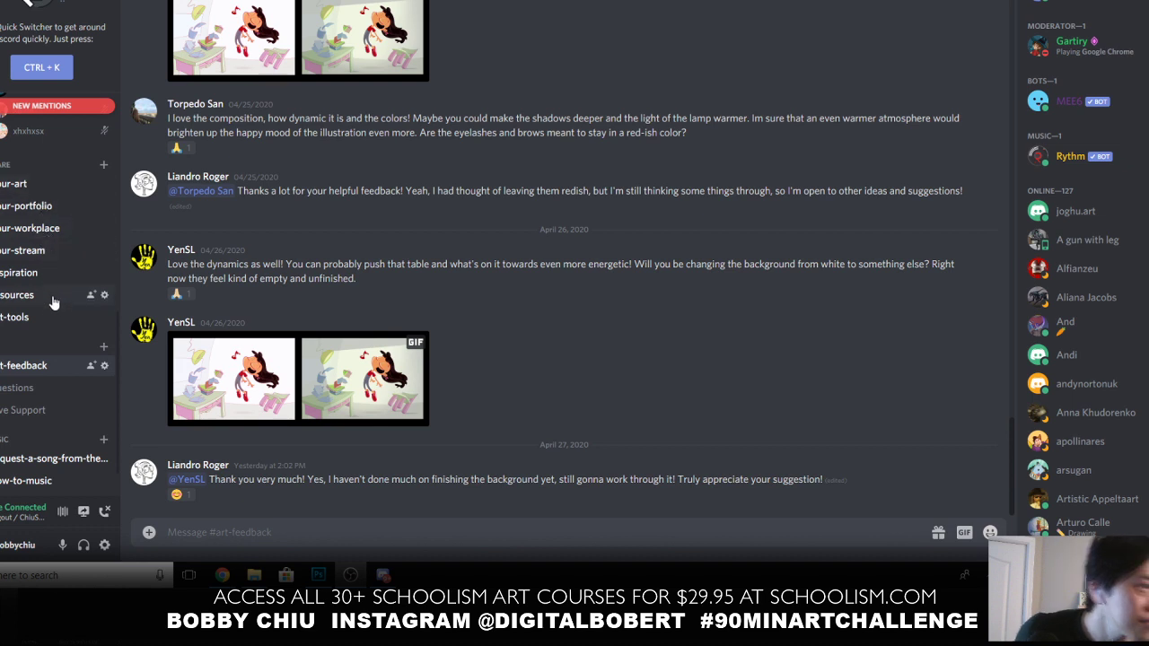
Browse the #your-portfolio and #your-art channels, scrolling through members' shared artwork
scroll(53, 303, down, 1)
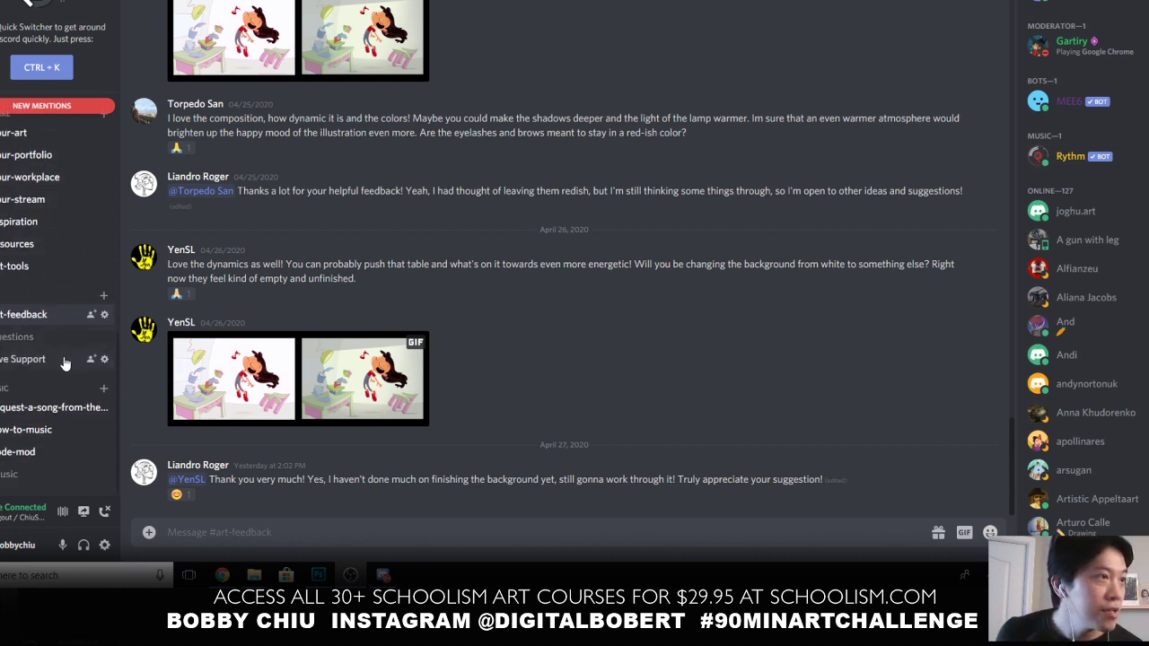
scroll(50, 272, up, 1)
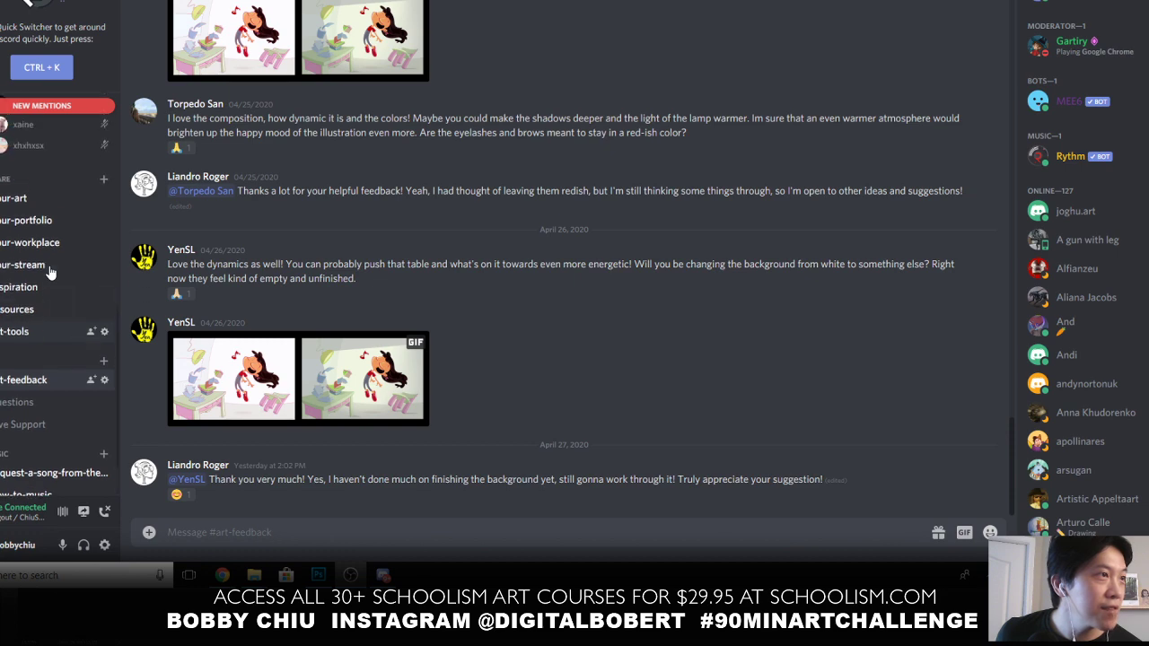
click(56, 223)
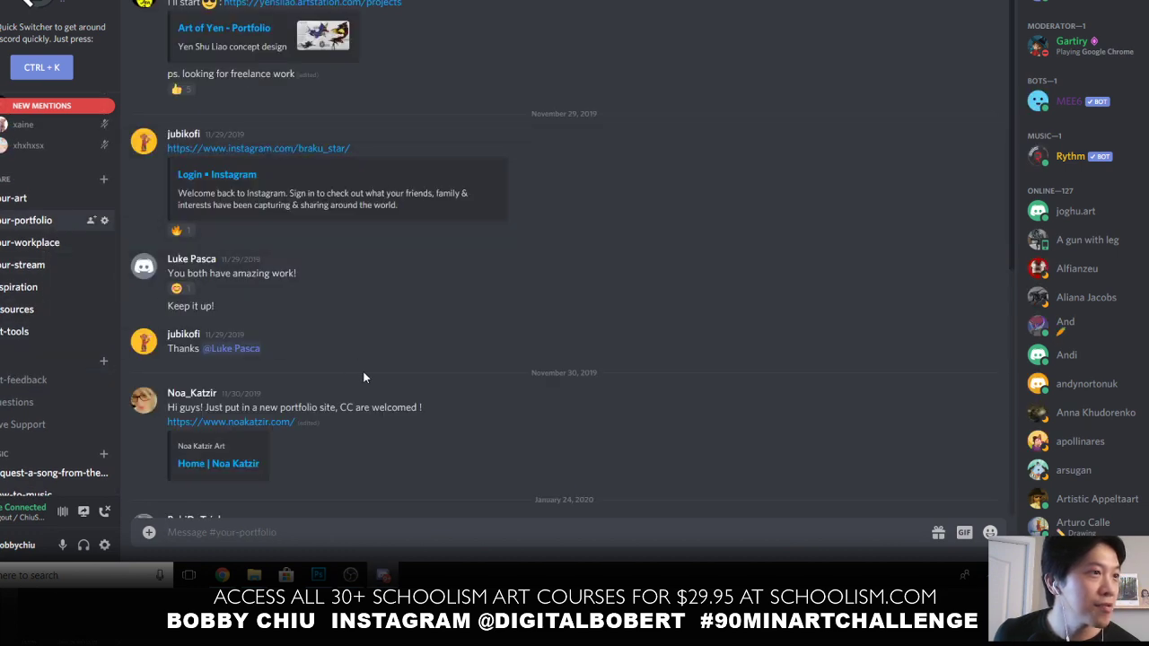
scroll(206, 334, down, 5)
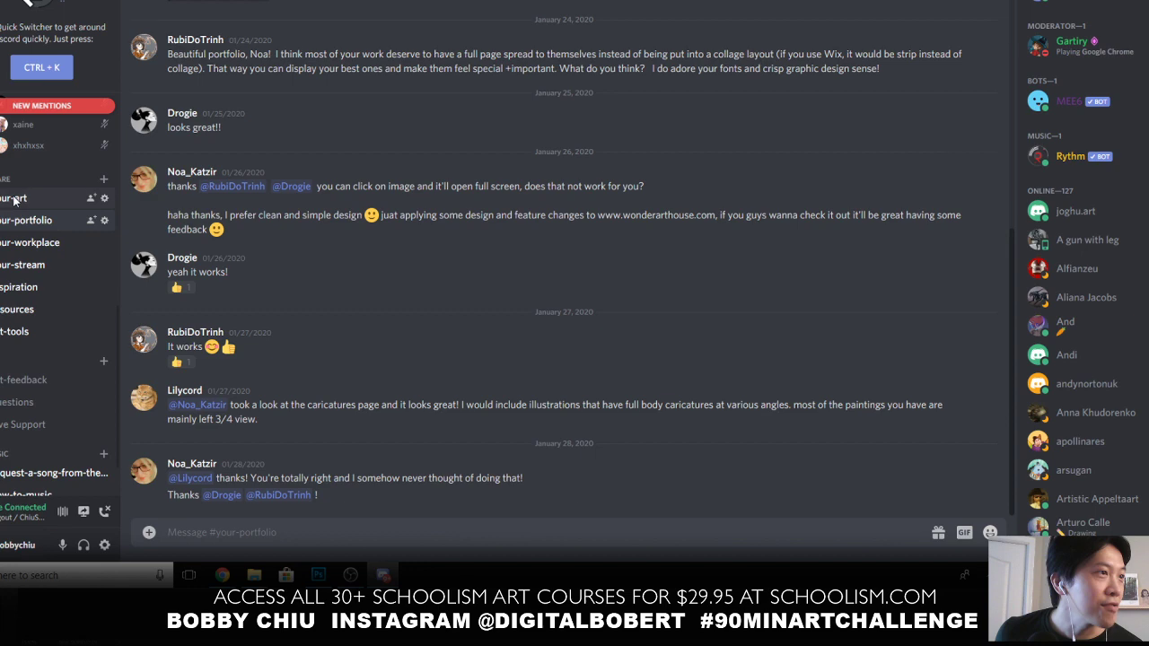
click(14, 199)
scroll(429, 339, down, 20)
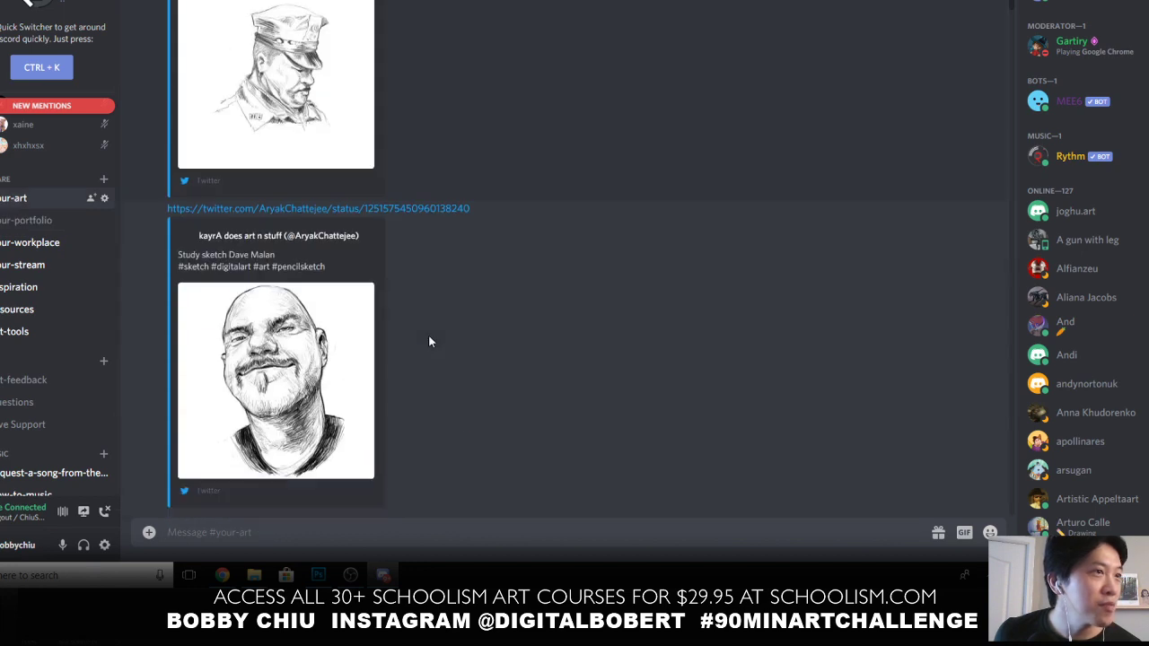
scroll(426, 341, down, 15)
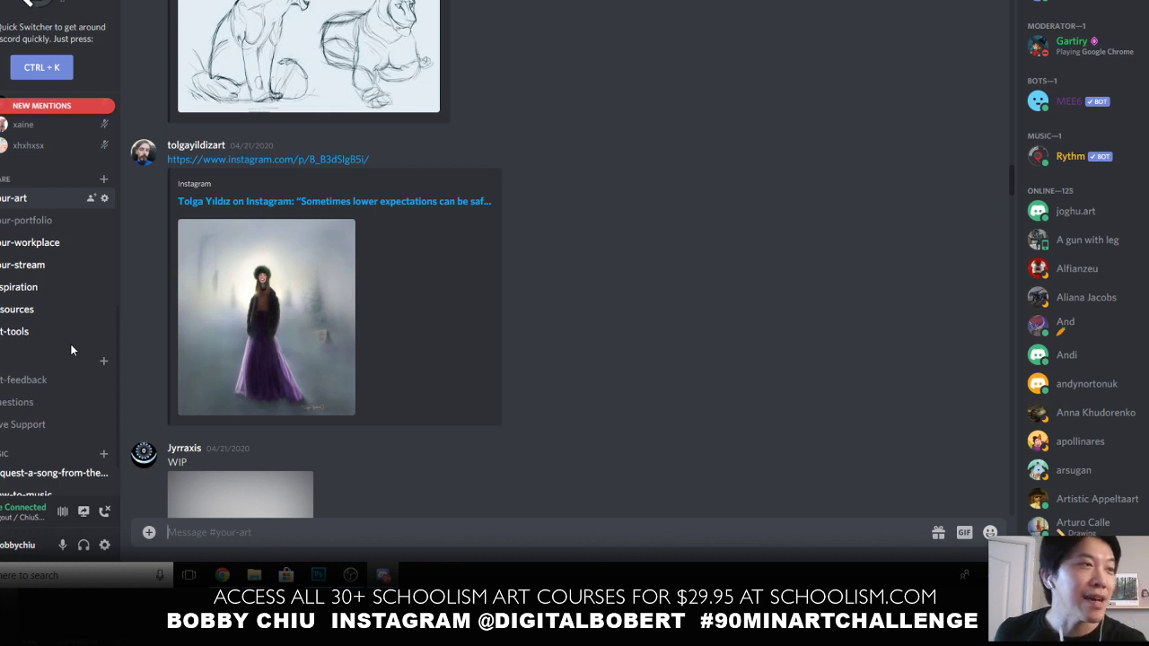
Scroll the Discord channel list up and back down to look it over
scroll(53, 334, up, 4)
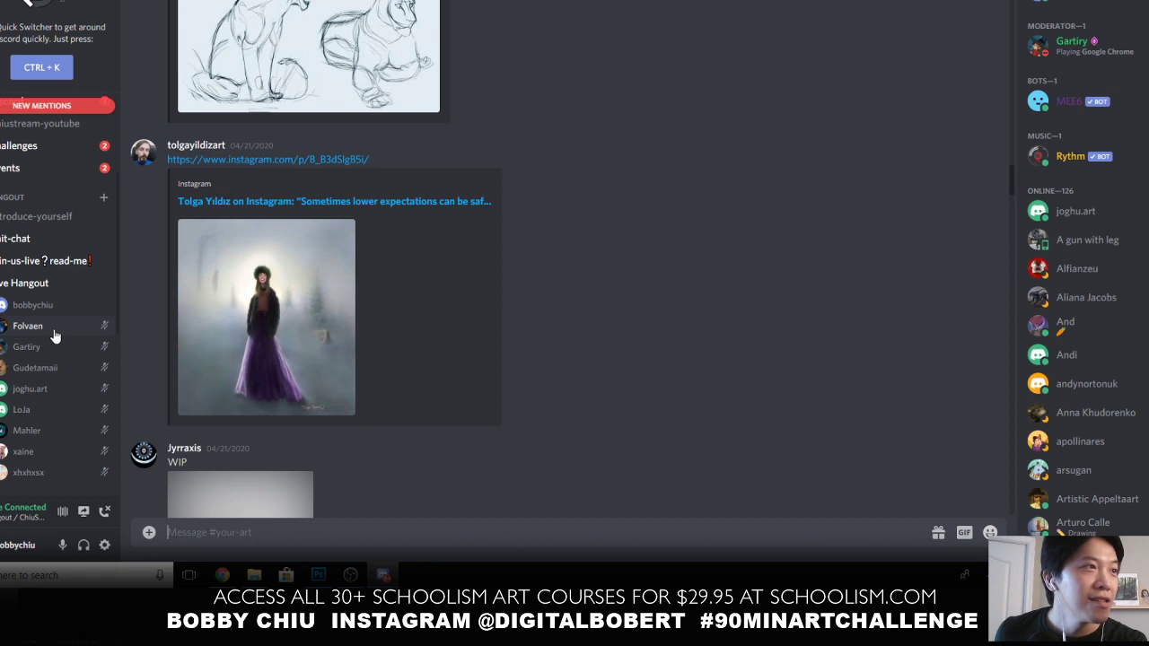
scroll(54, 335, up, 3)
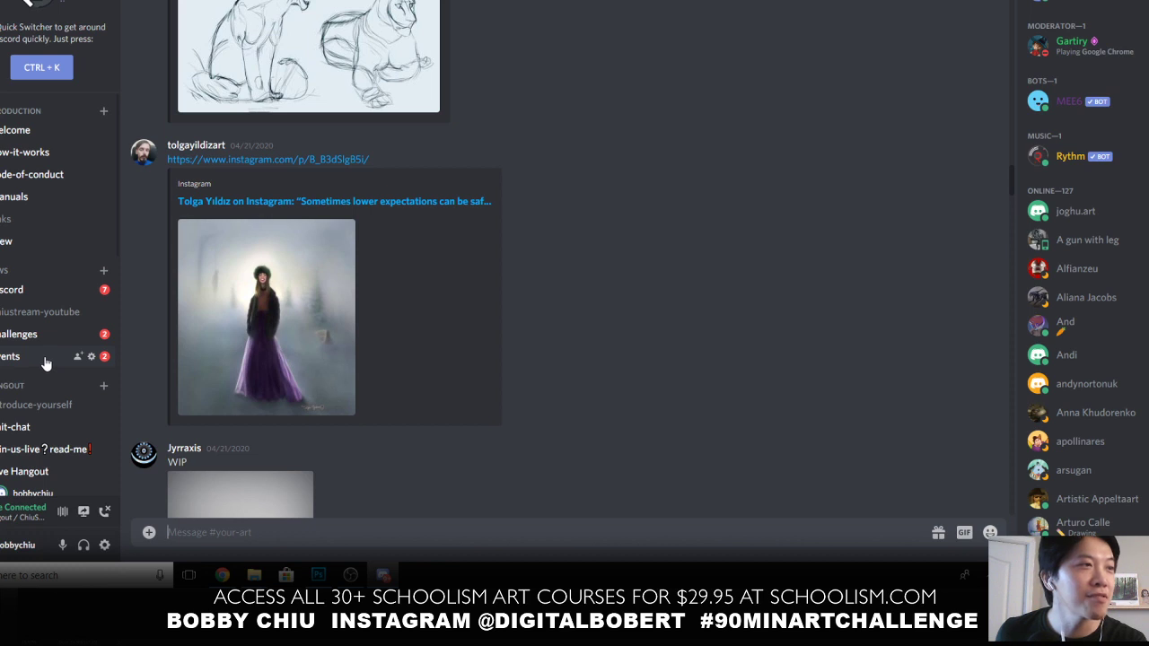
scroll(46, 362, down, 5)
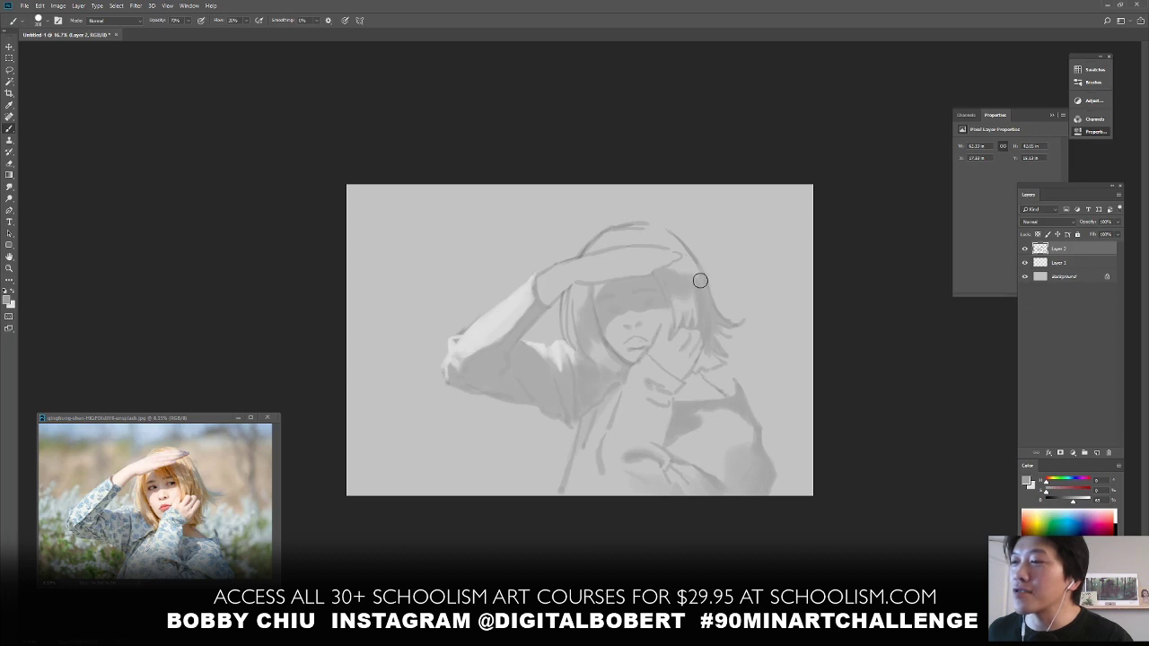
Softly shade the top of the hair, pick a lighter grey, and hide Layer 2 to compare
mouse_move(683, 248)
mouse_down()
mouse_move(695, 279)
mouse_move(689, 260)
mouse_up()
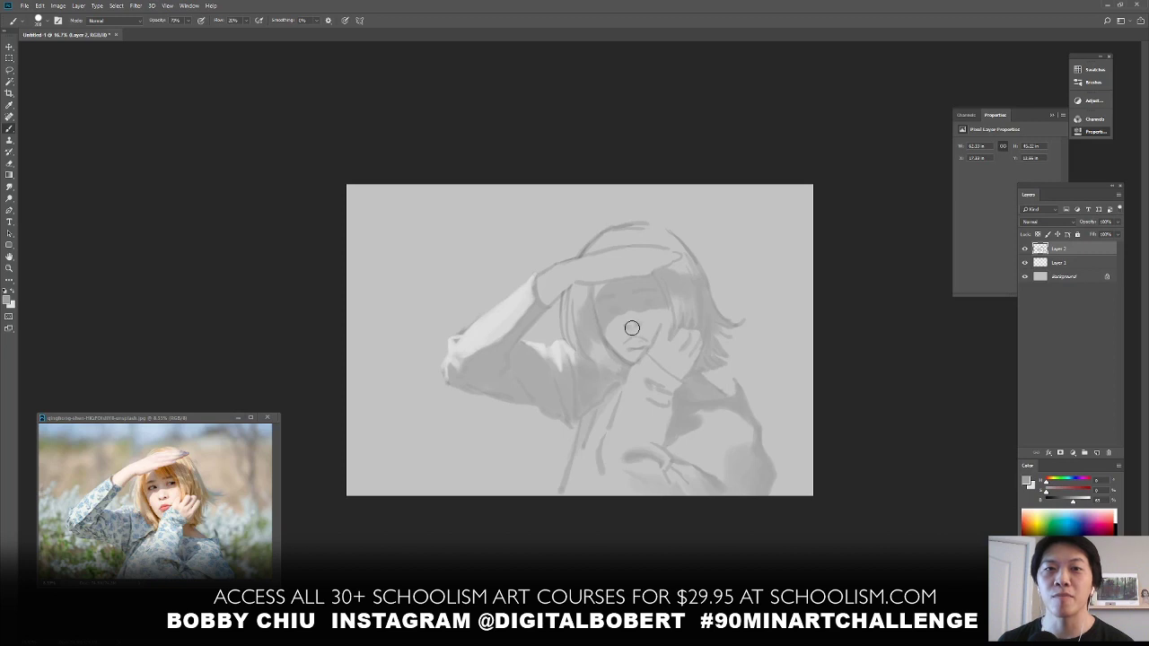
alt+click(701, 294)
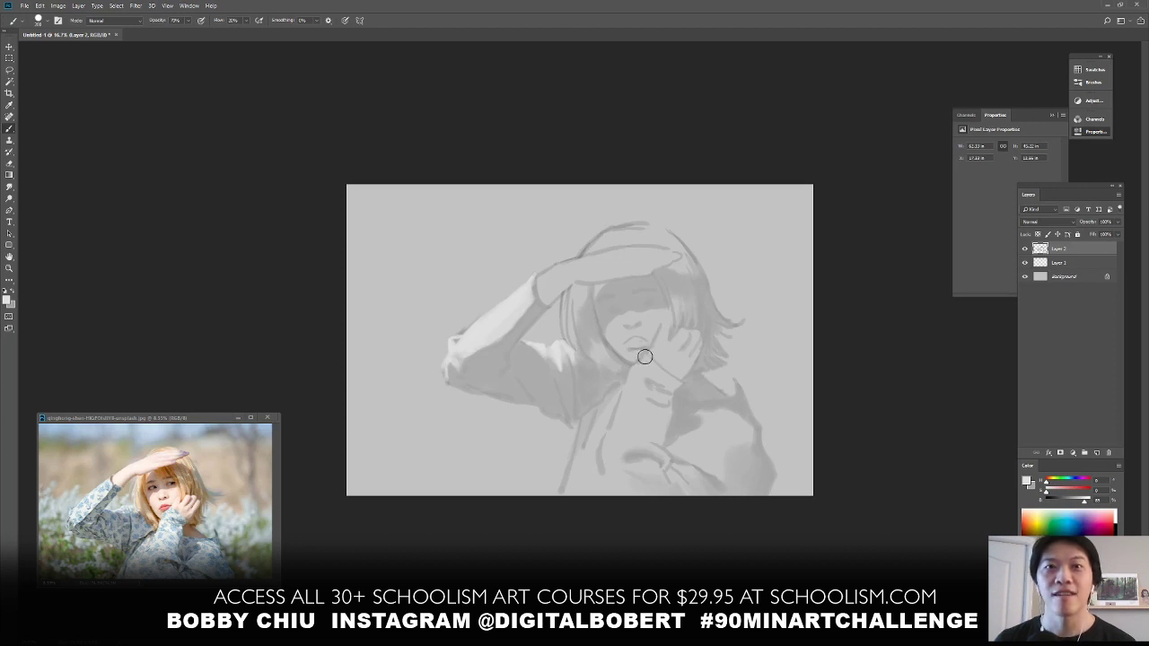
click(1024, 249)
Show Layer 2 again and lighten the lower edge of the sleeve with pale grey
click(1024, 248)
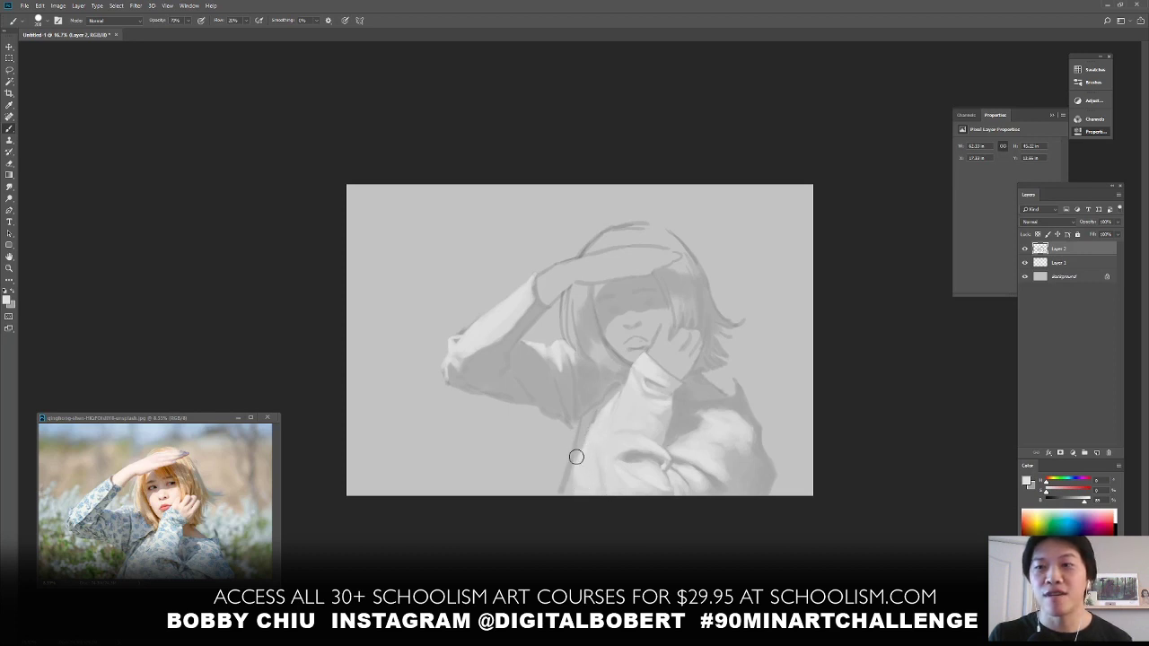
mouse_move(577, 447)
mouse_down()
mouse_move(553, 504)
mouse_move(590, 406)
mouse_move(574, 455)
mouse_move(600, 410)
mouse_up()
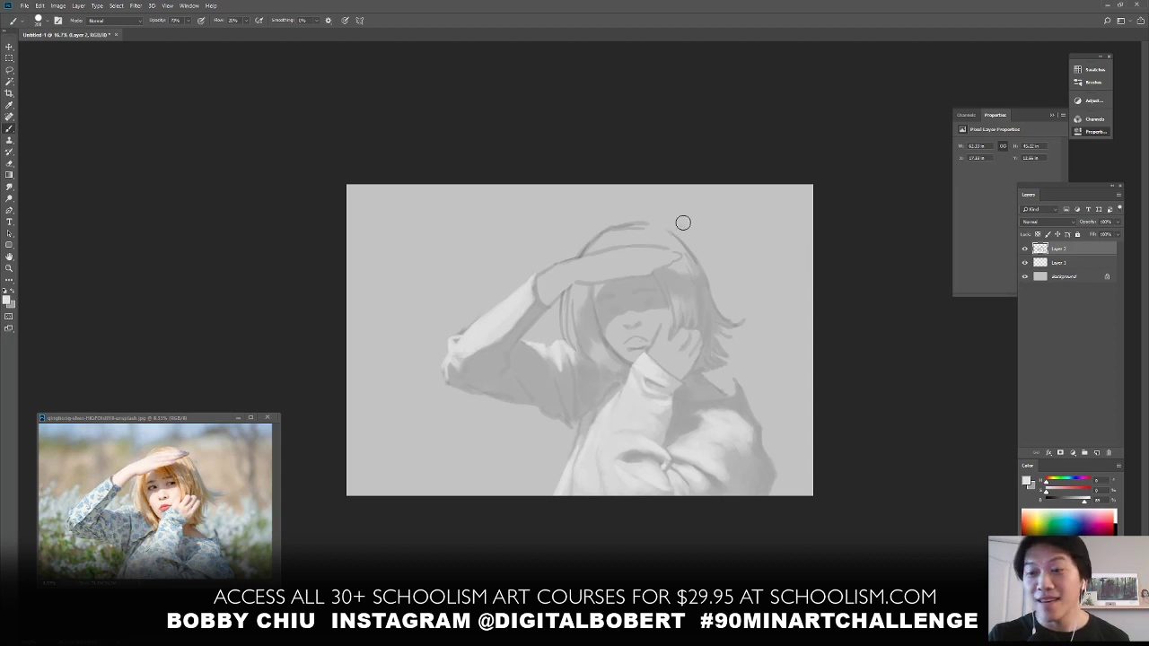
With the line sketch (Layer 1) hidden, sample a darker grey from the painting, then show the sketch again
click(1024, 249)
click(1025, 248)
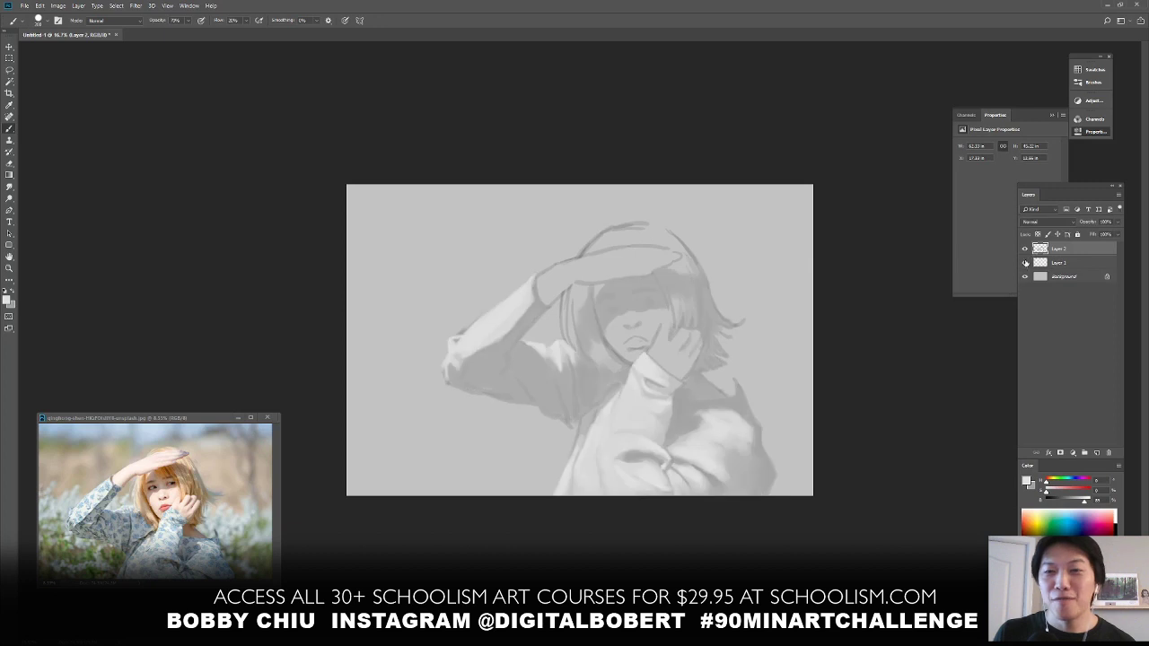
click(1025, 261)
click(1026, 261)
click(1027, 261)
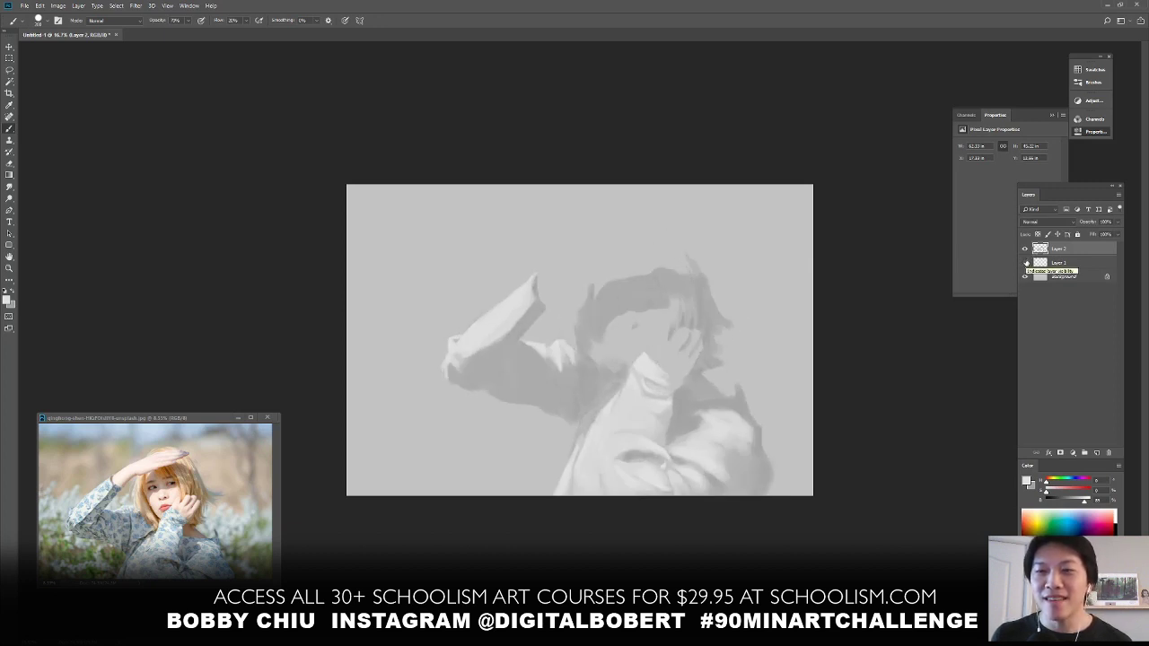
click(1026, 261)
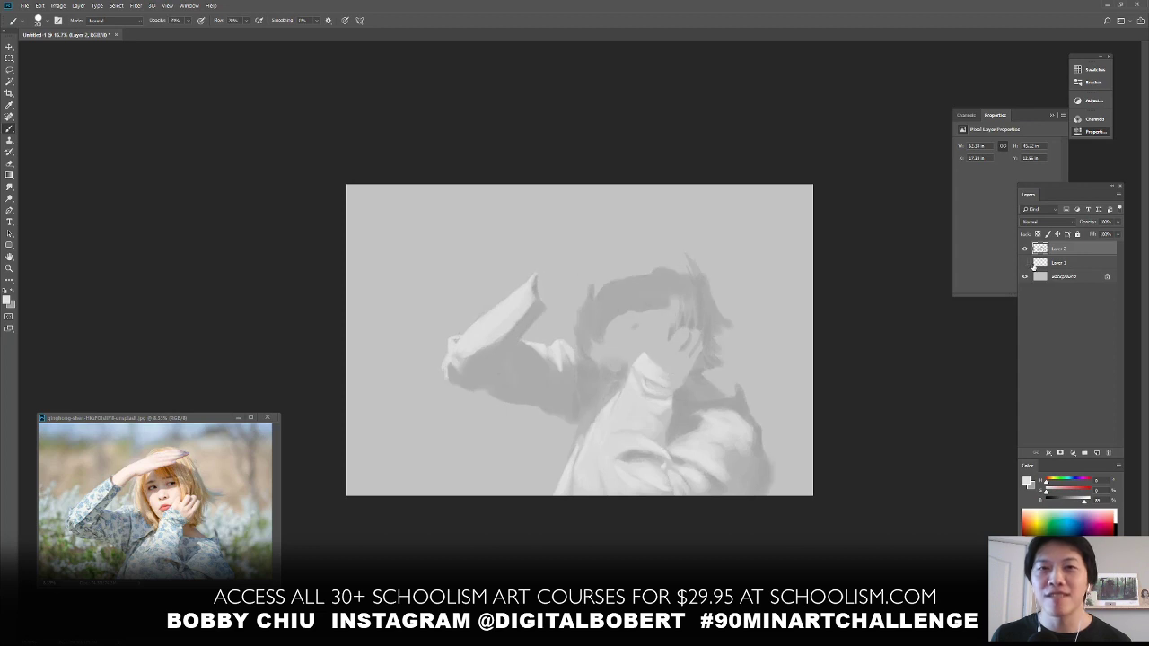
alt+click(451, 335)
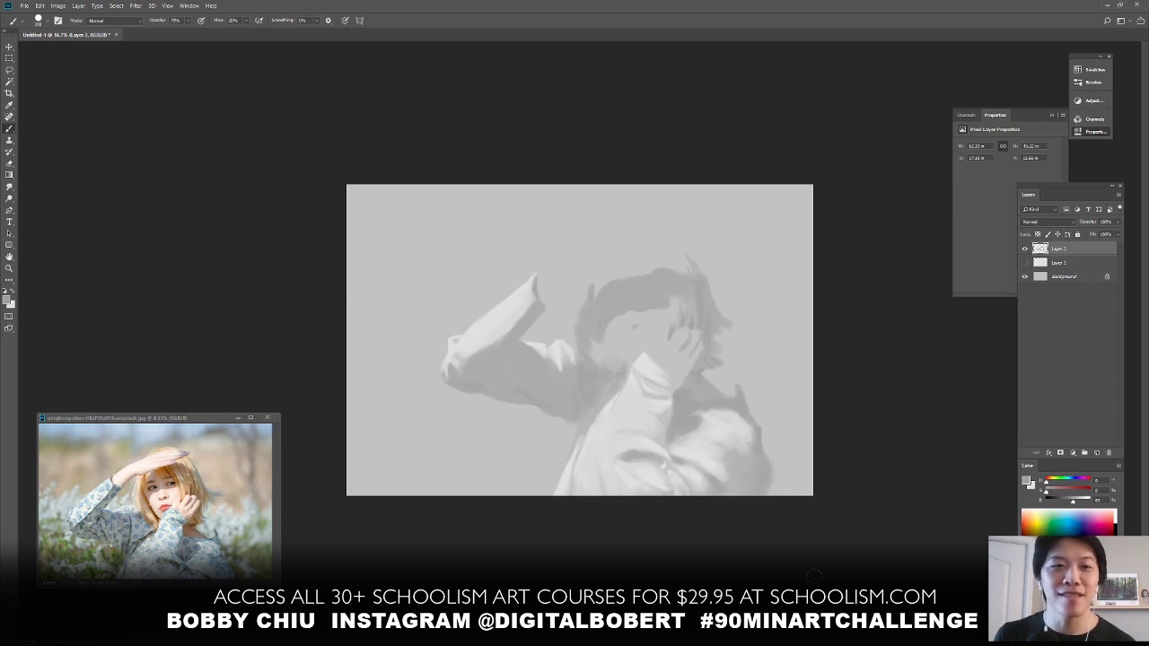
click(1025, 261)
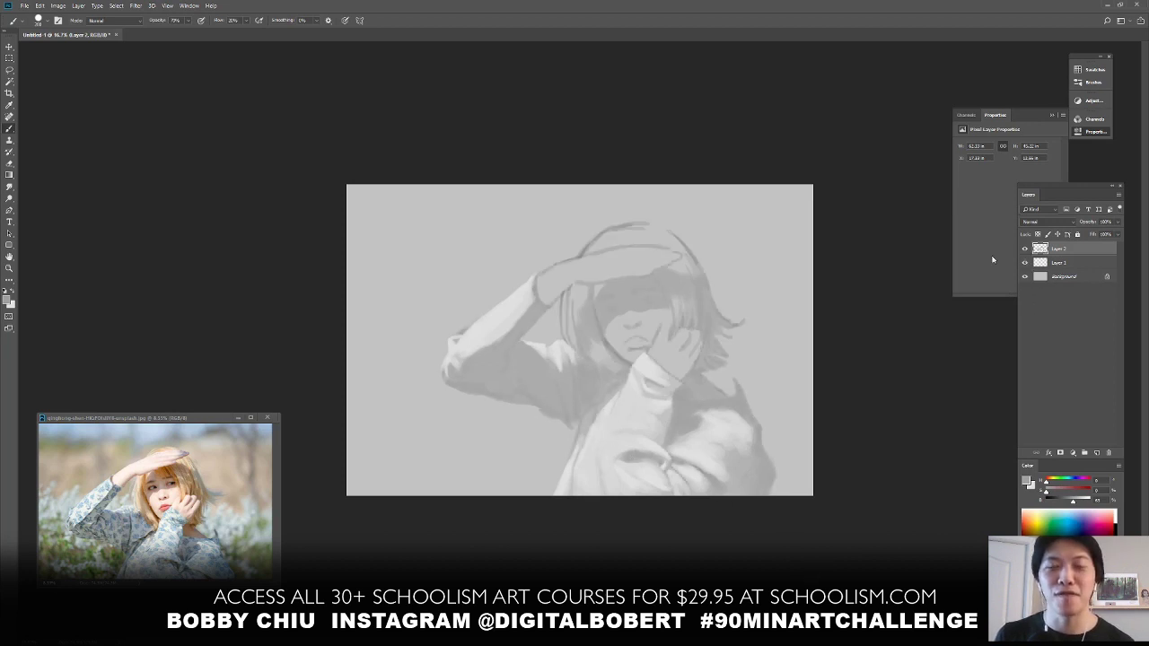
Pick a lighter grey, compare with Layer 2 hidden, then brighten the top of the raised hand
alt+click(567, 260)
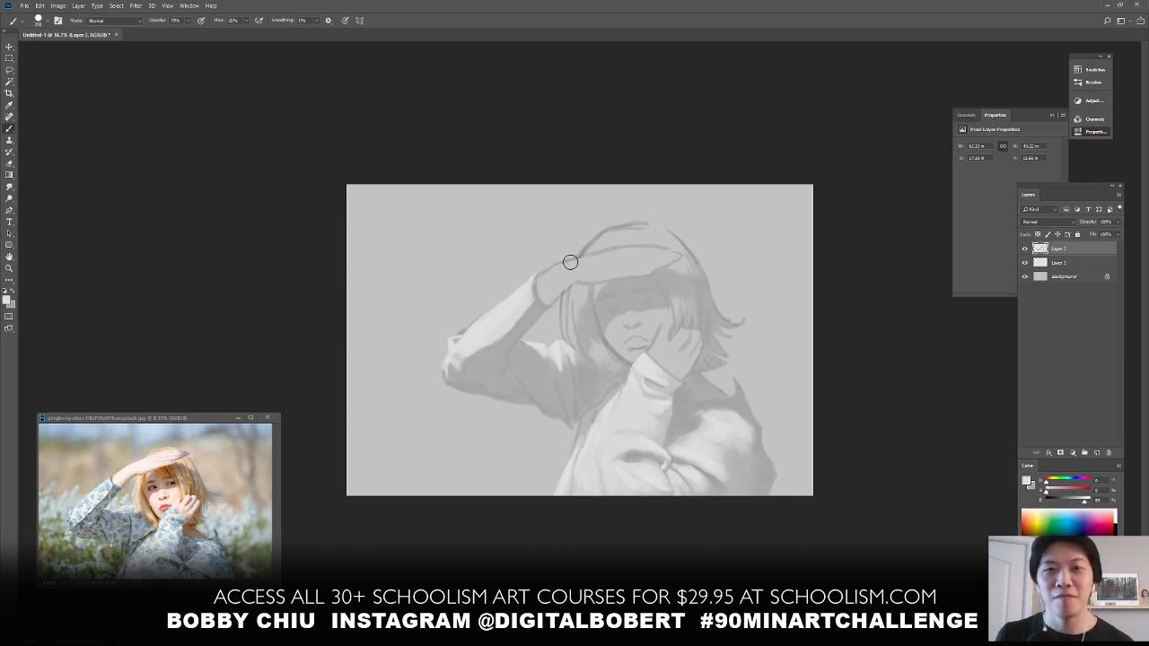
click(1024, 249)
click(1025, 248)
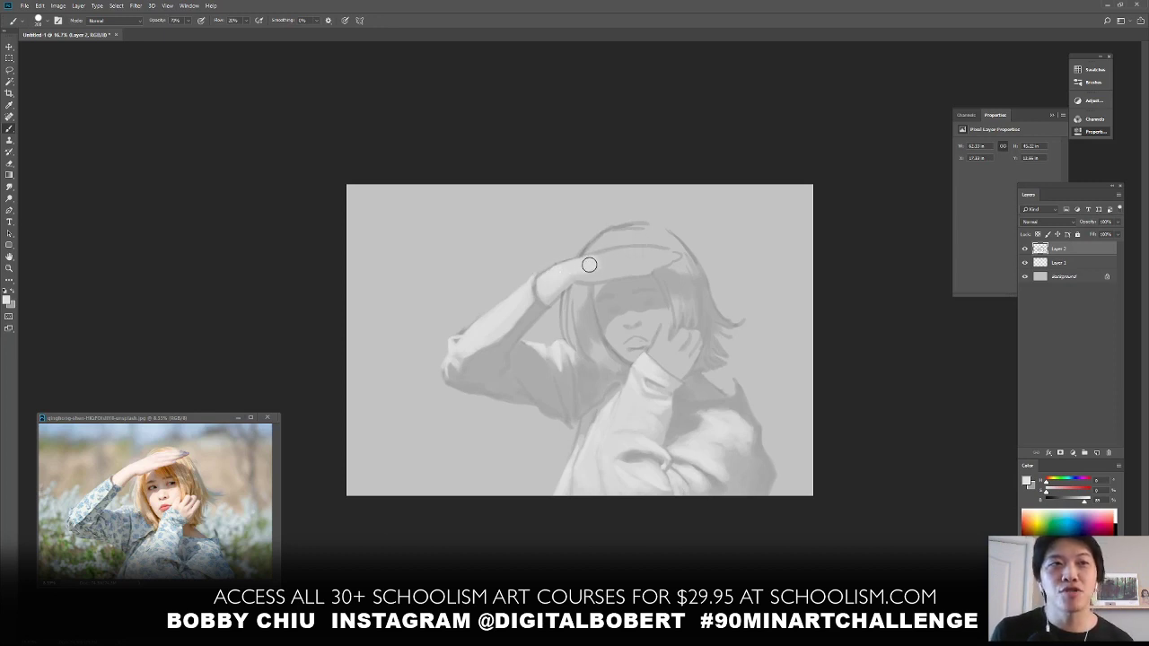
drag(588, 264, 679, 243)
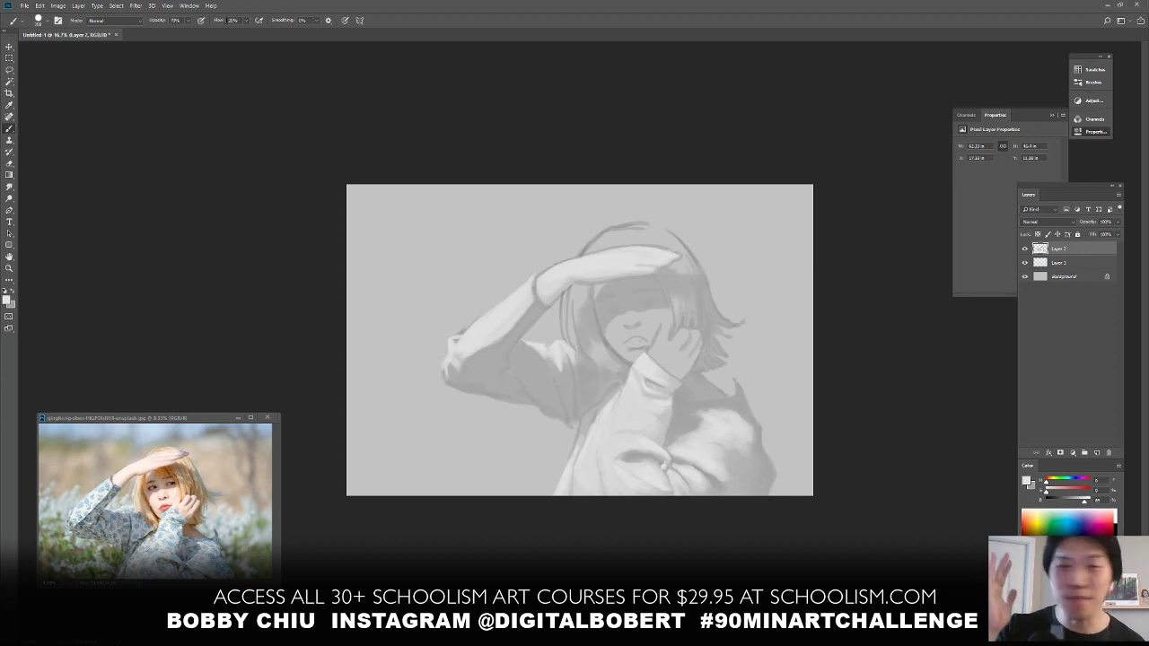
Open a second Untitled-1 window at 8.33% above the reference photo, and mask Layer 1
click(187, 6)
mouse_move(193, 16)
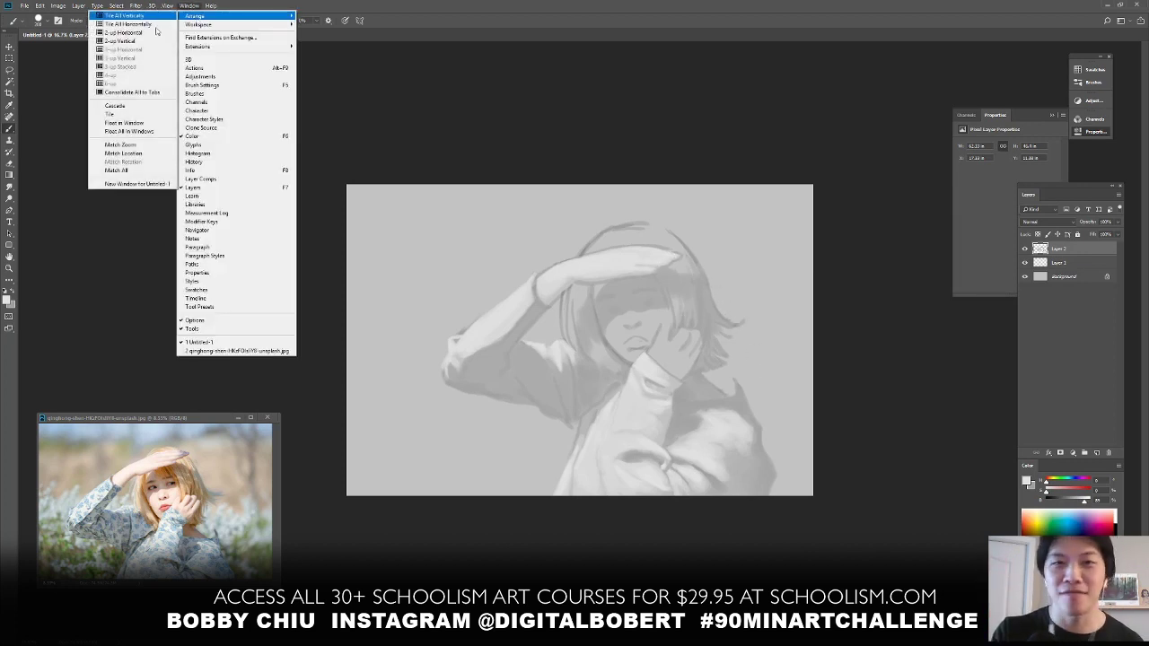
click(139, 185)
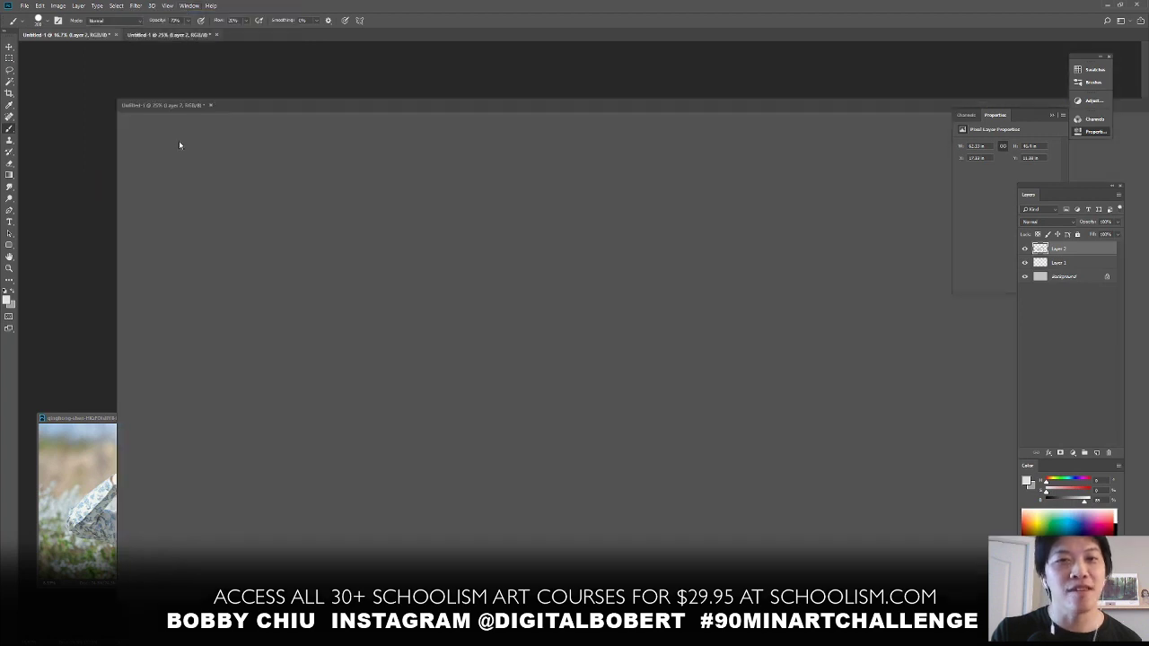
key(ctrl+minus)
key(ctrl+minus)
key(ctrl+minus)
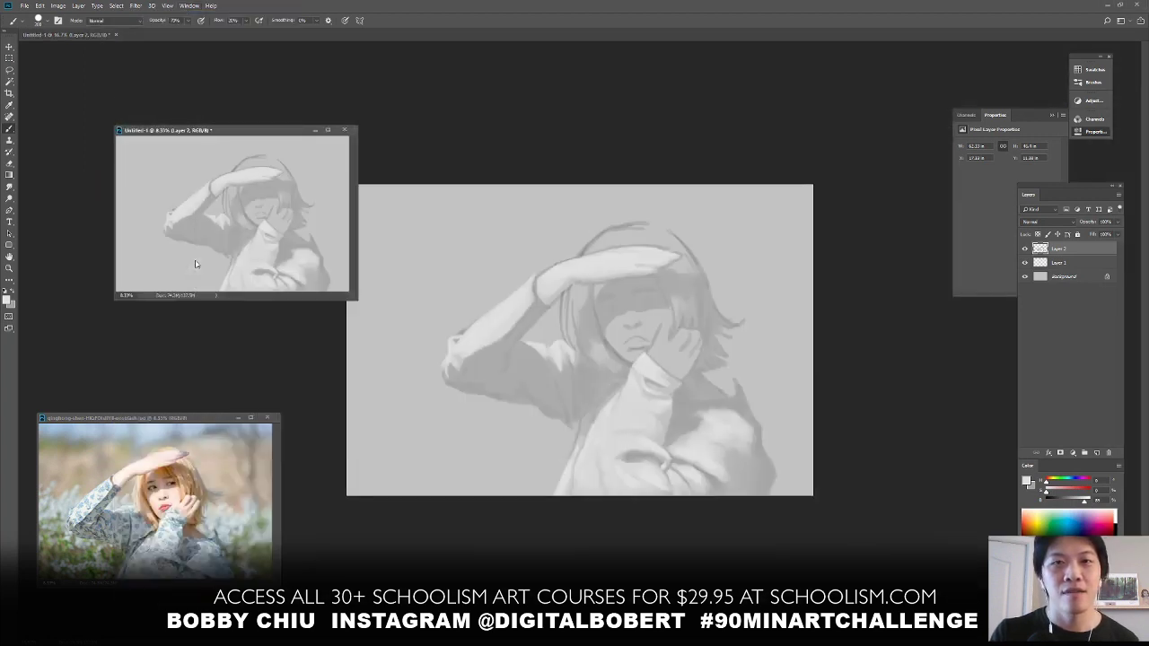
drag(260, 131, 195, 162)
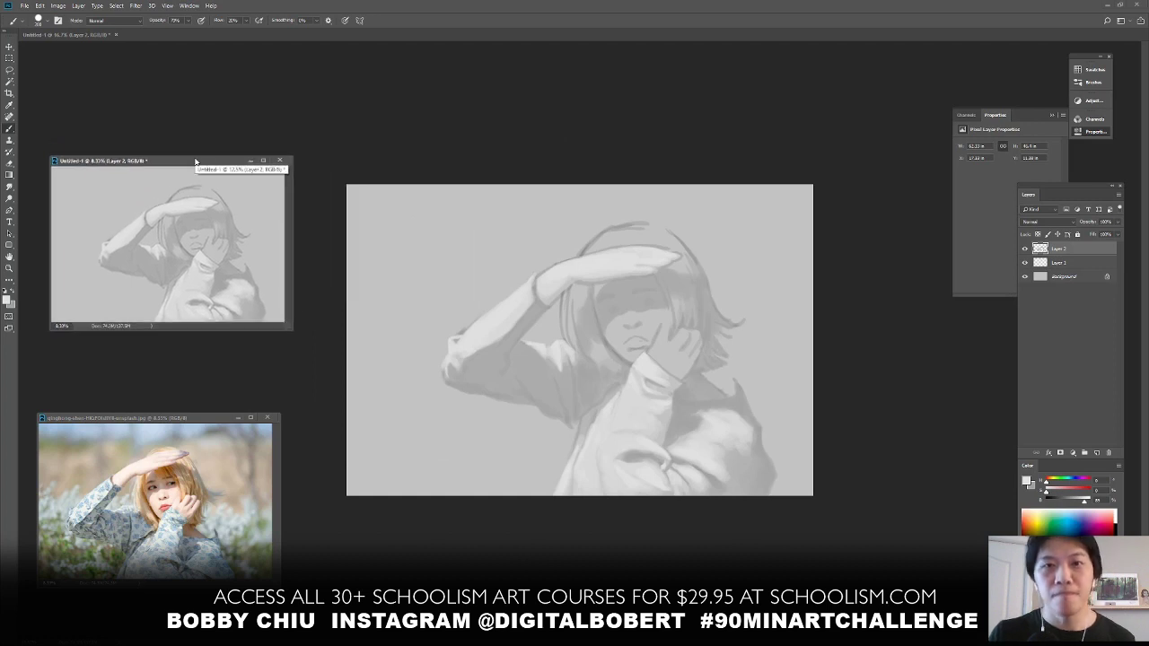
click(1070, 263)
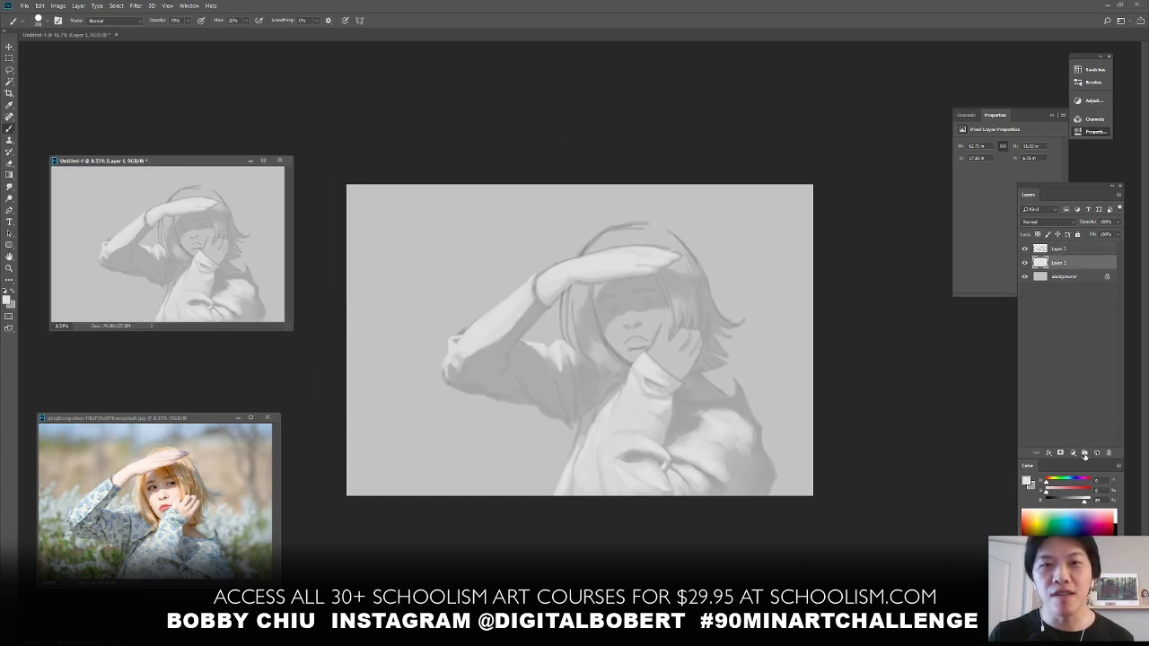
click(1060, 453)
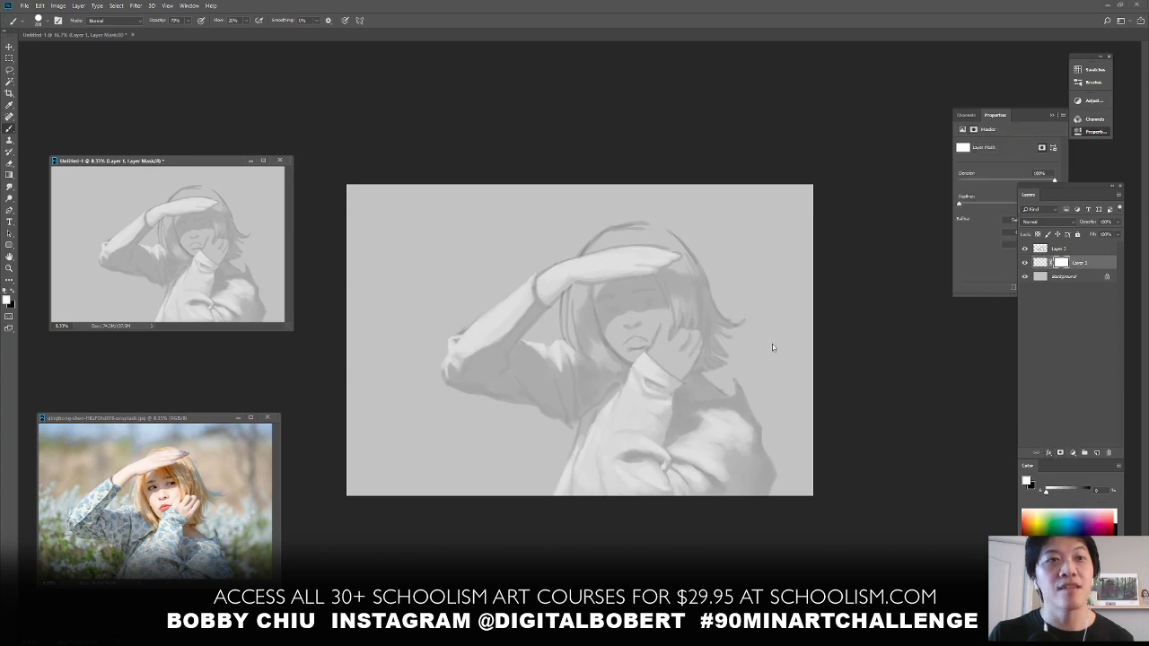
Paint black on Layer 1's mask to fade the top of the head, then select Layer 2
click(563, 257)
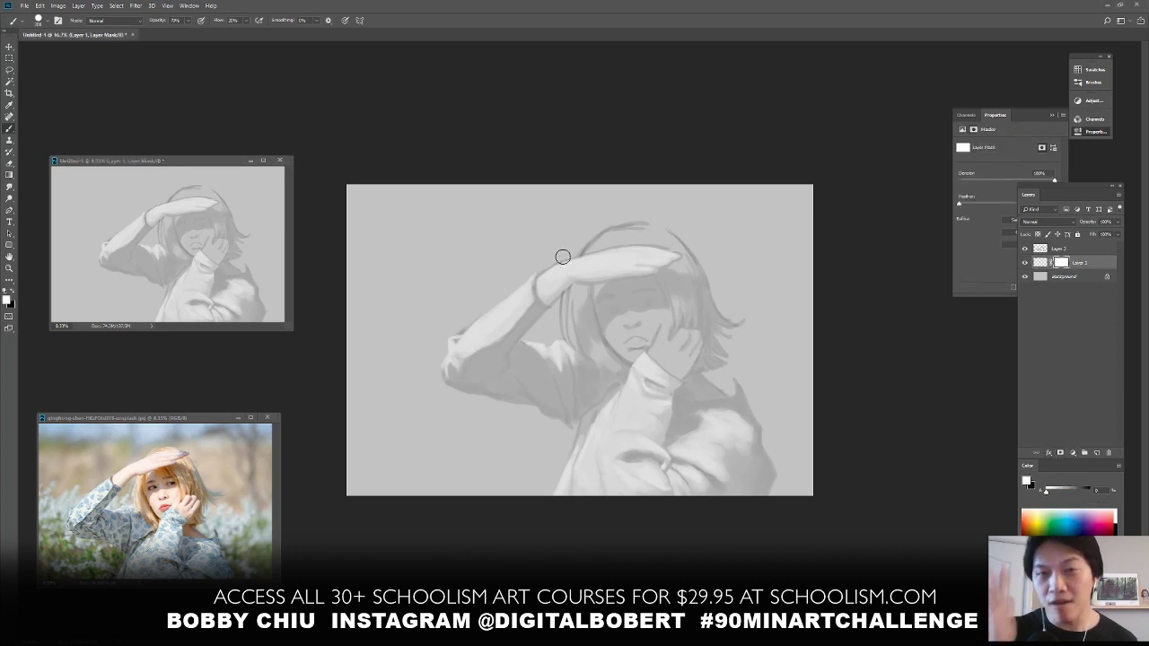
key(x)
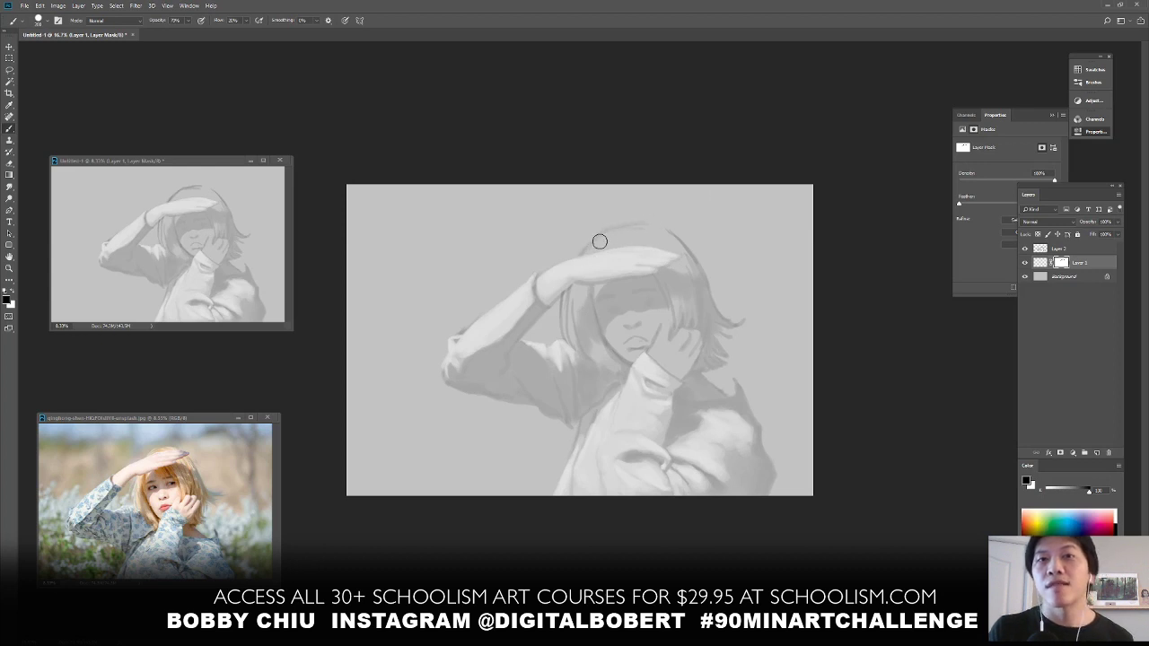
drag(600, 242, 622, 230)
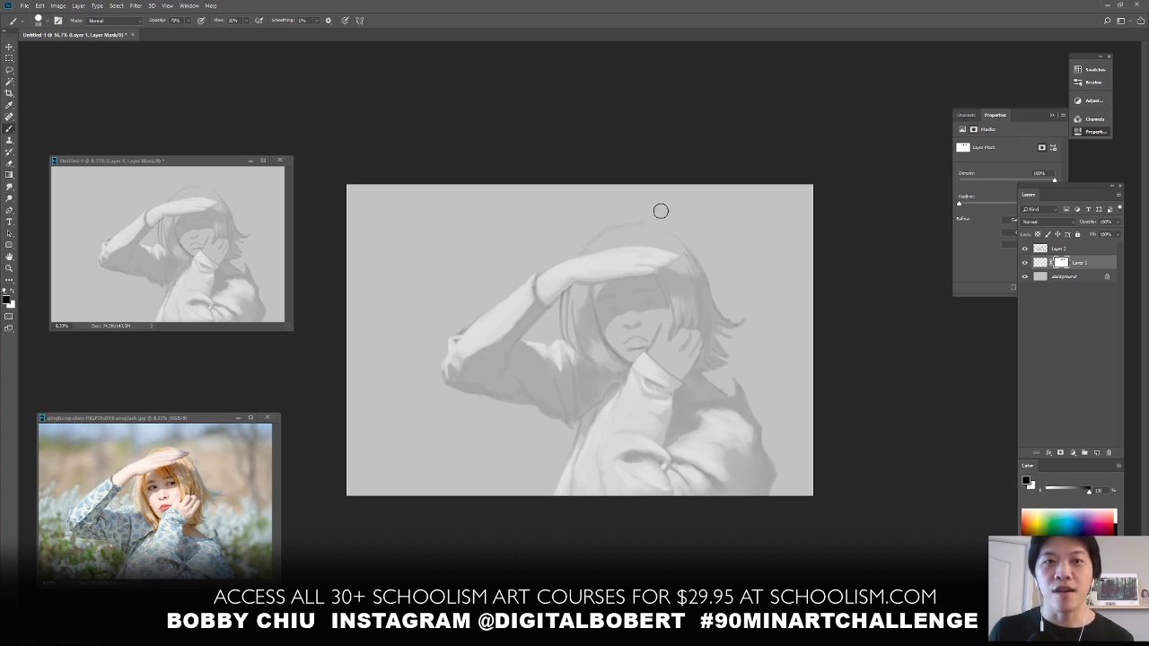
click(1066, 250)
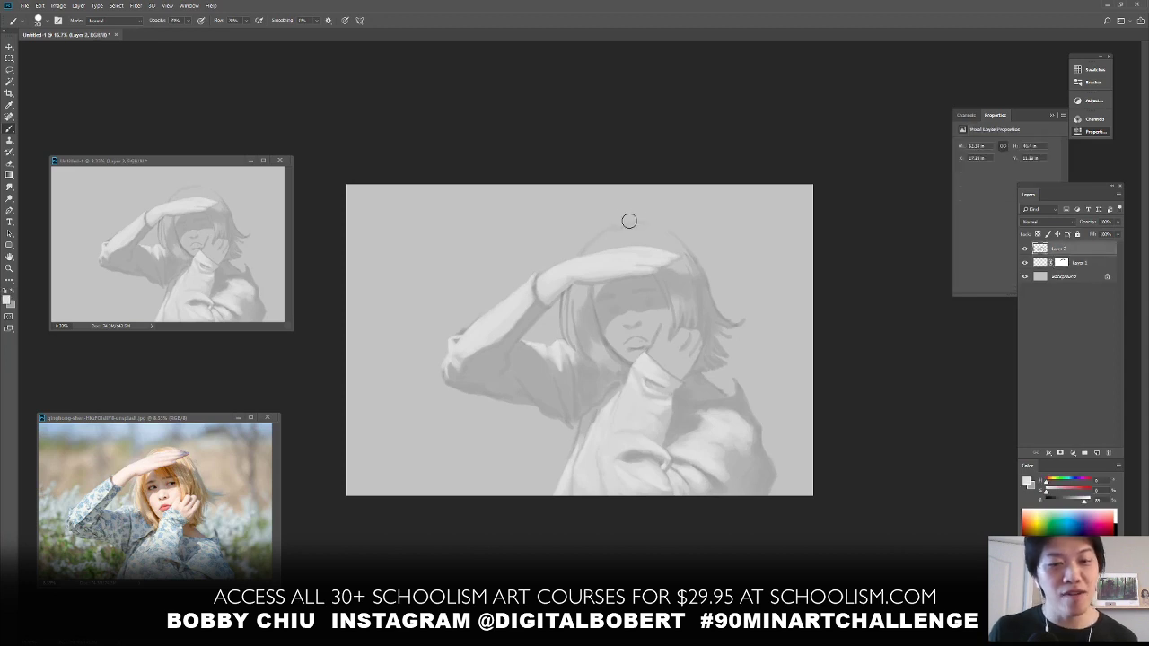
Brush soft light strokes over the top of the head on Layer 2, then sample a mid grey
mouse_move(590, 245)
mouse_down()
mouse_move(607, 228)
mouse_move(582, 254)
mouse_up()
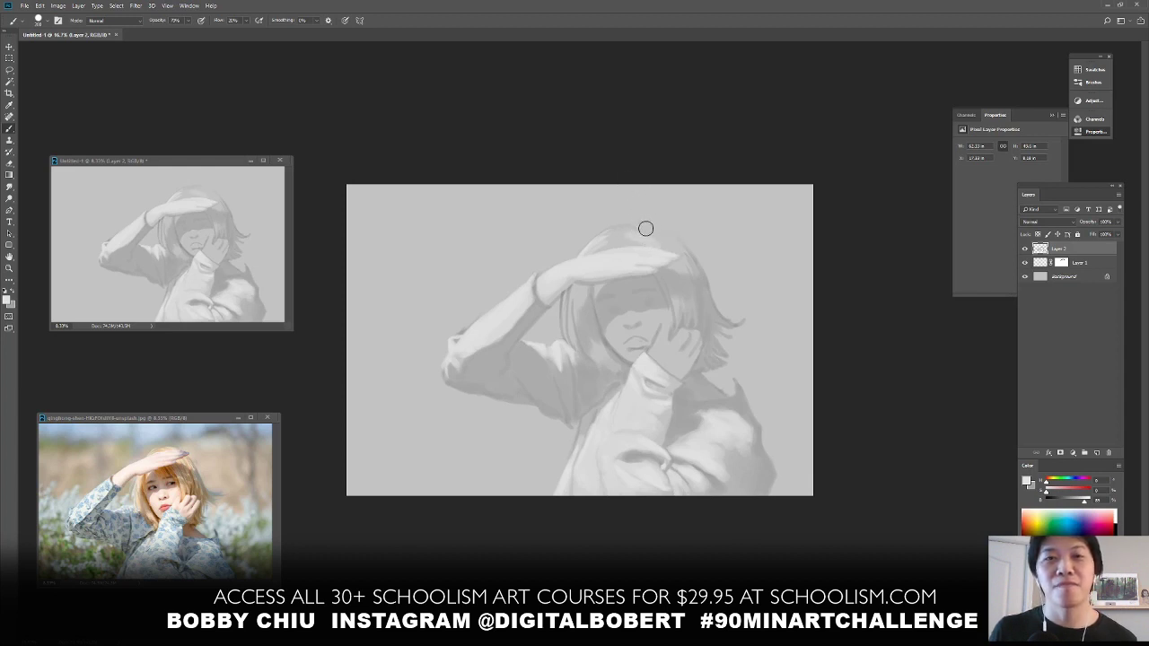
drag(645, 228, 656, 233)
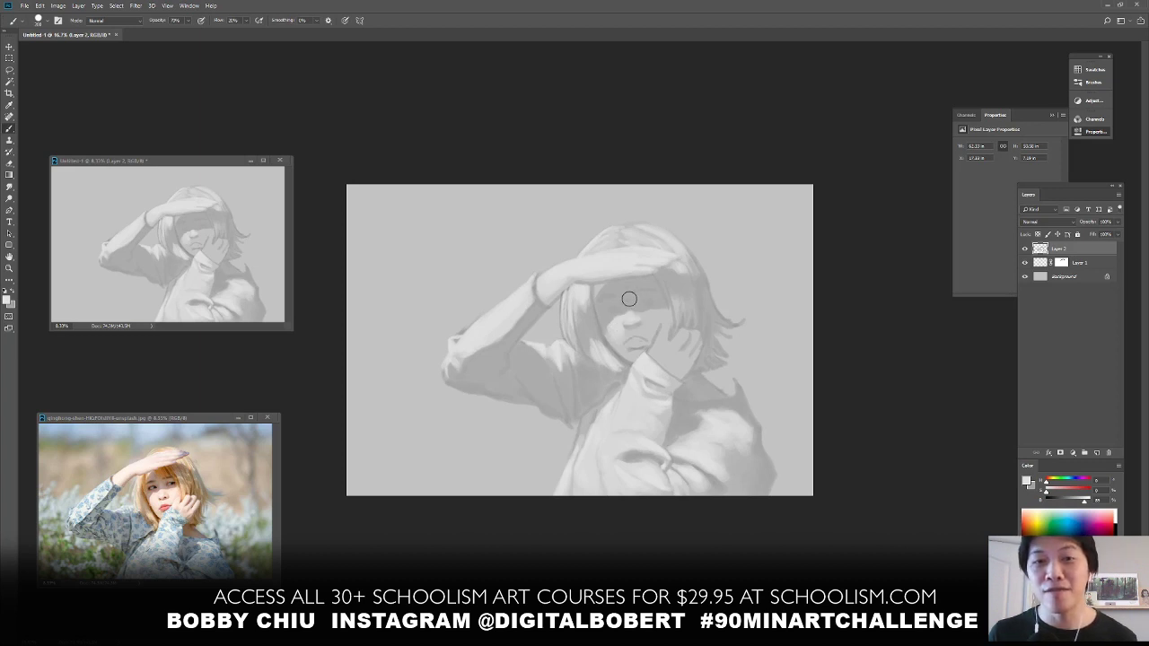
alt+click(671, 334)
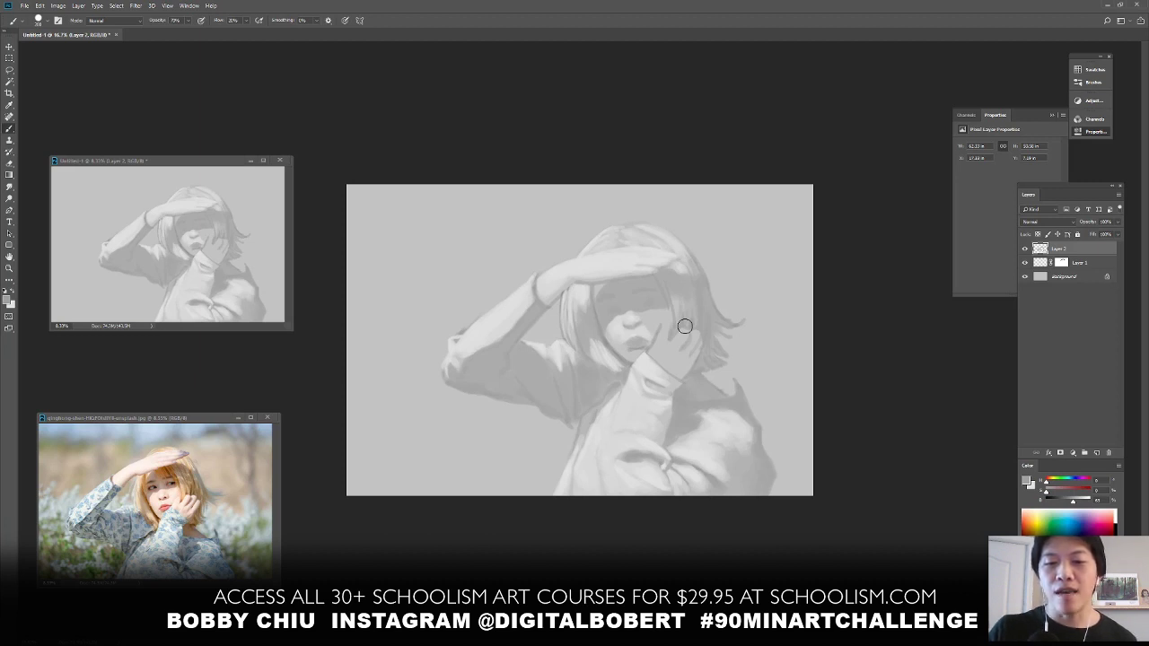
Zoom in closer and sample a lighter grey from the face for Layer 2
key(ctrl+plus)
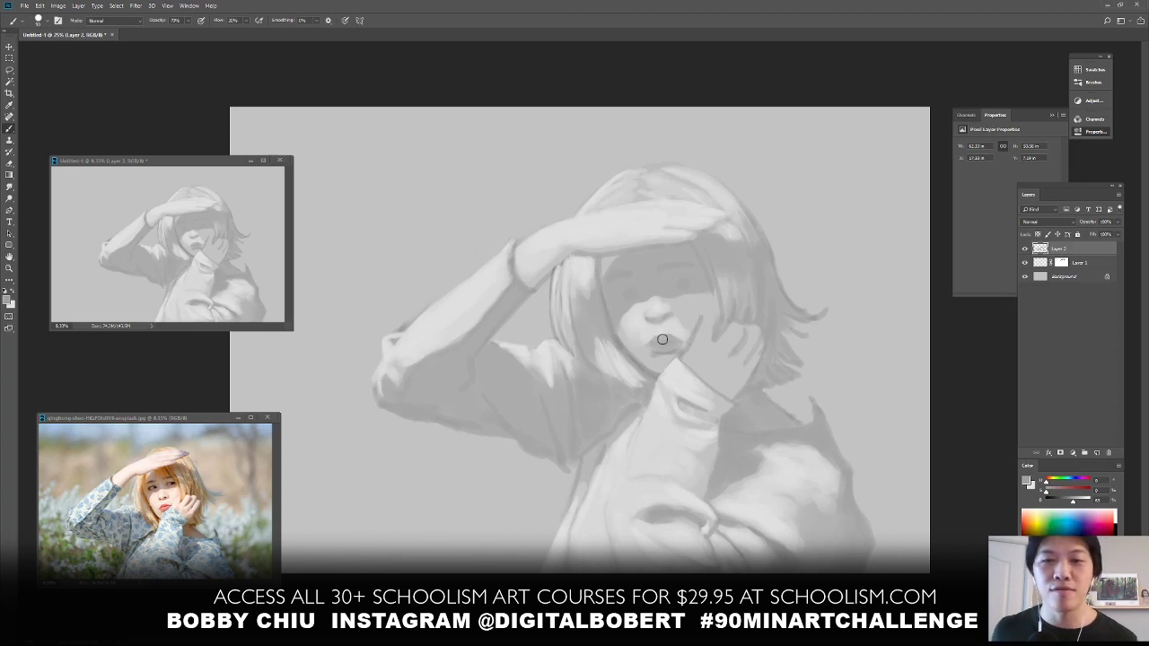
alt+click(685, 295)
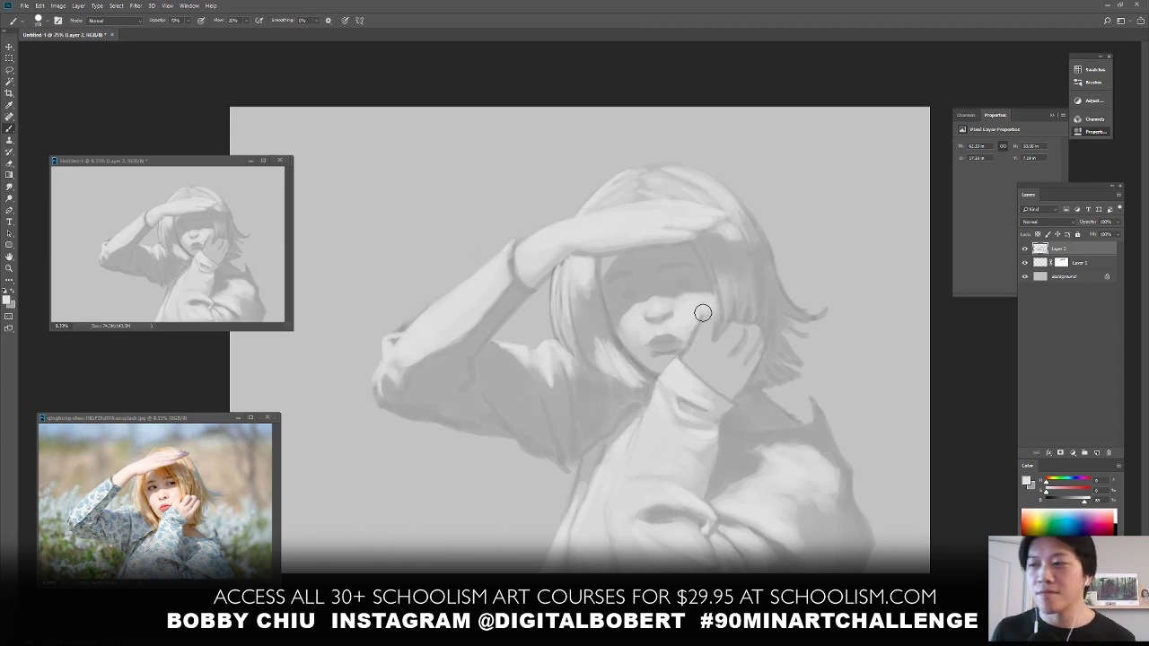
Target Layer 1's mask, then return to Layer 2 to paint the fingers at the cheek
click(1060, 262)
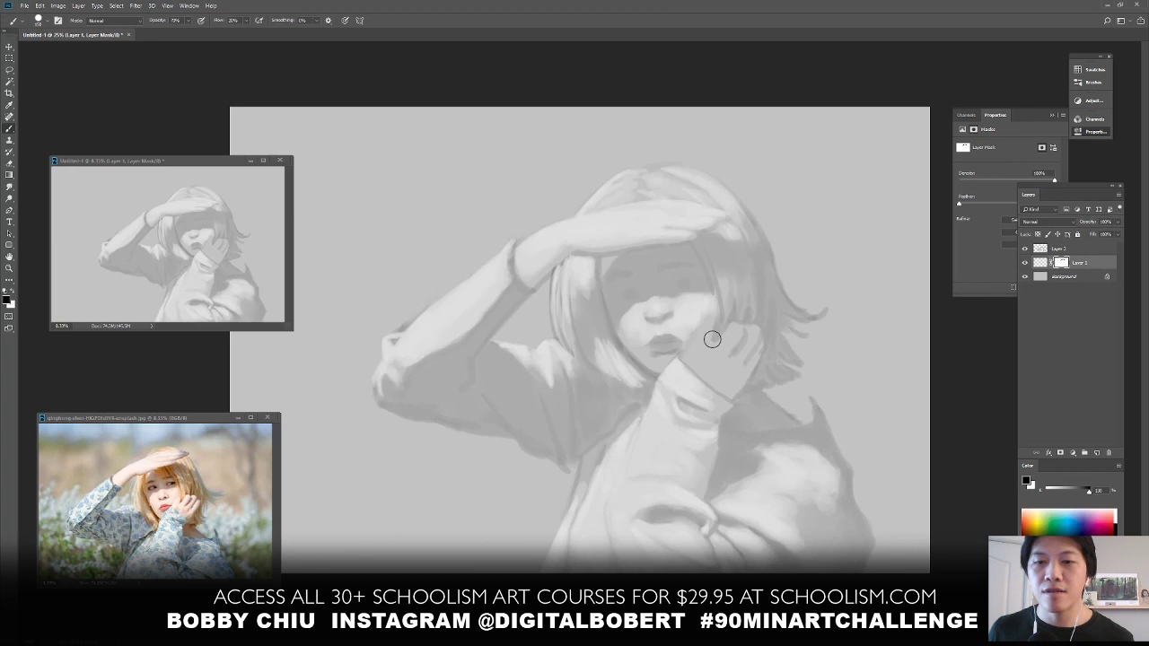
key(alt+bracketright)
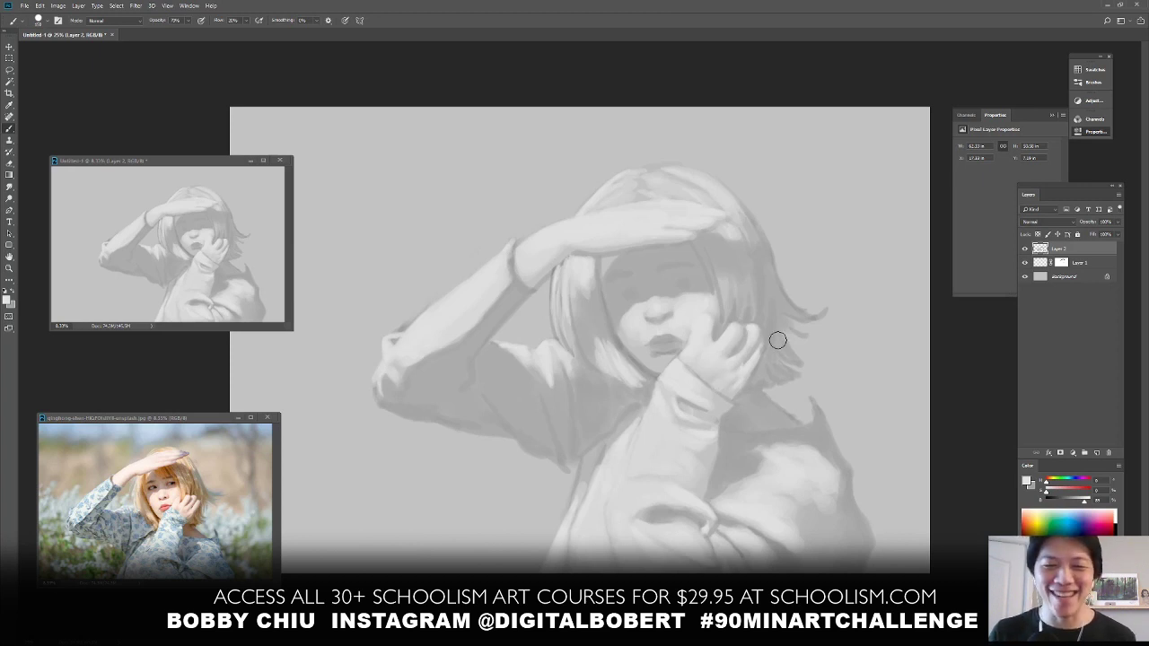
Sample darker and lighter face tones to shade the cheek and fingers, then target Layer 1's mask
alt+click(709, 313)
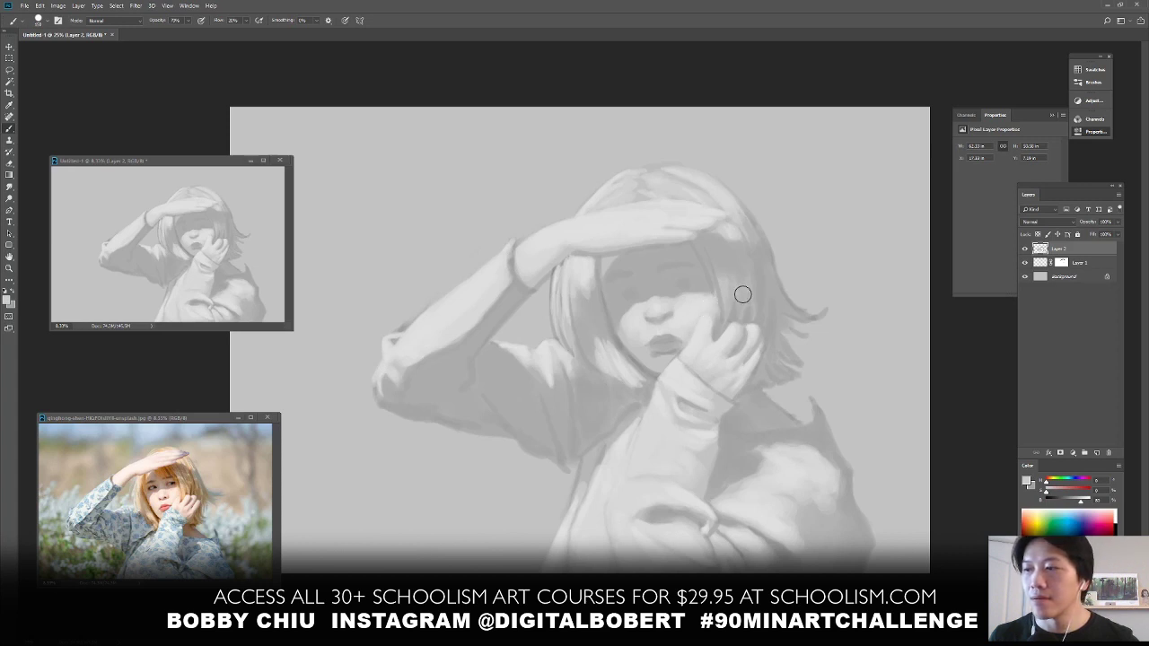
alt+click(698, 309)
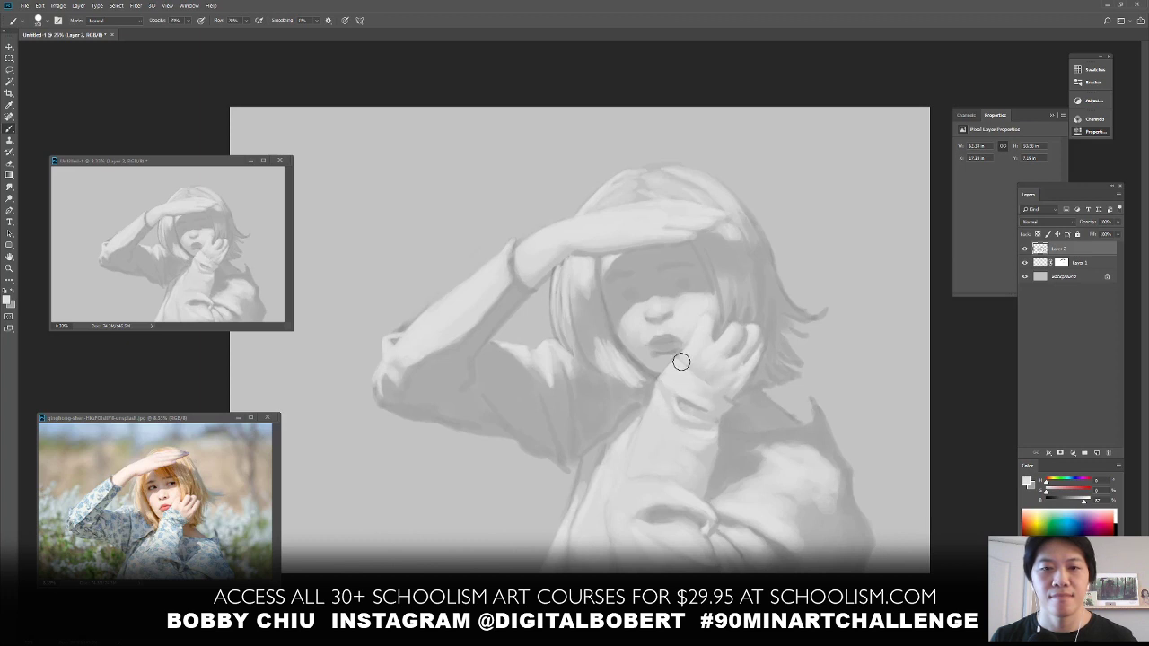
click(1062, 262)
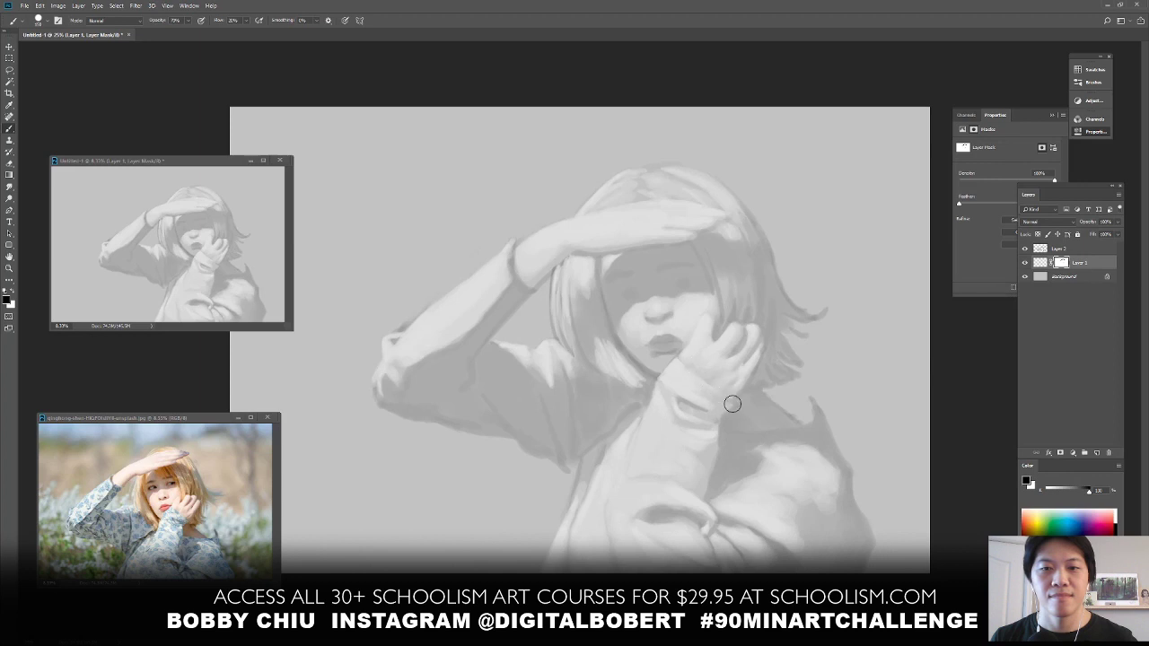
On Layer 2, with a smaller brush and sampled face greys, darken and reshape the lips
click(1062, 249)
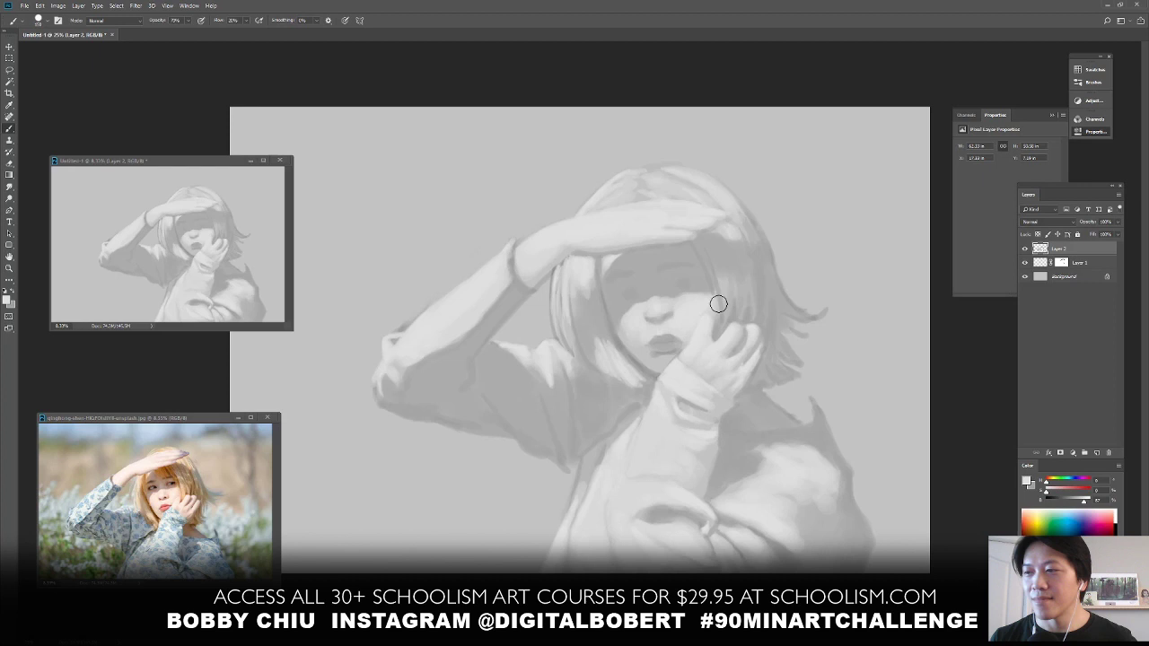
key(bracketleft)
key(bracketleft)
key(bracketleft)
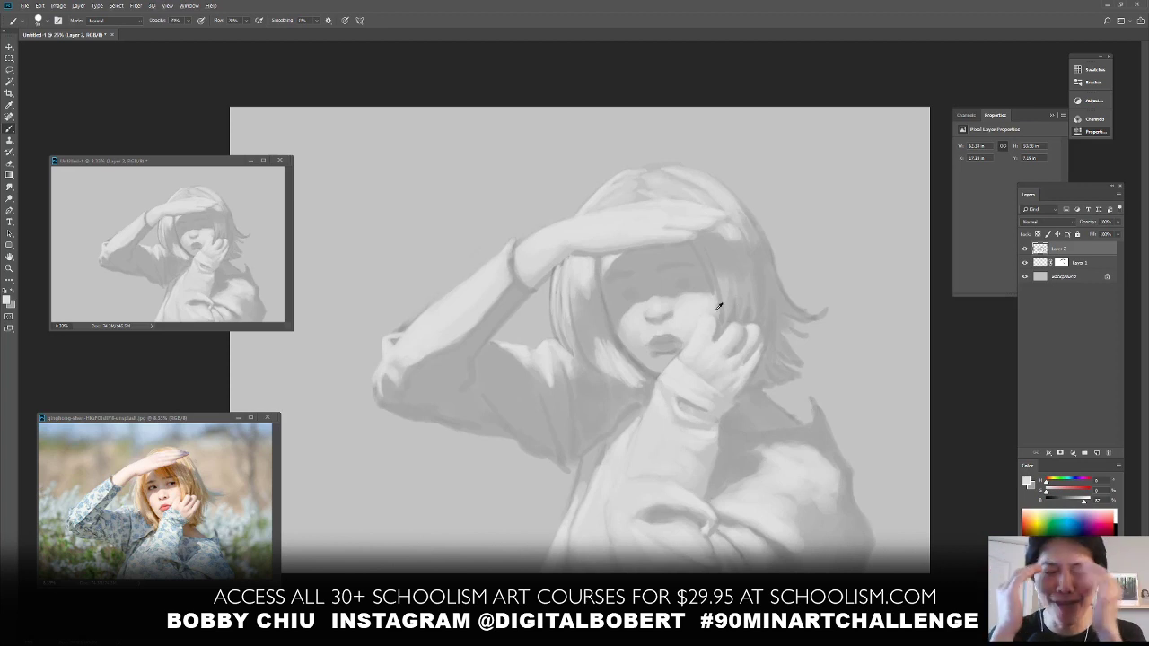
alt+click(711, 312)
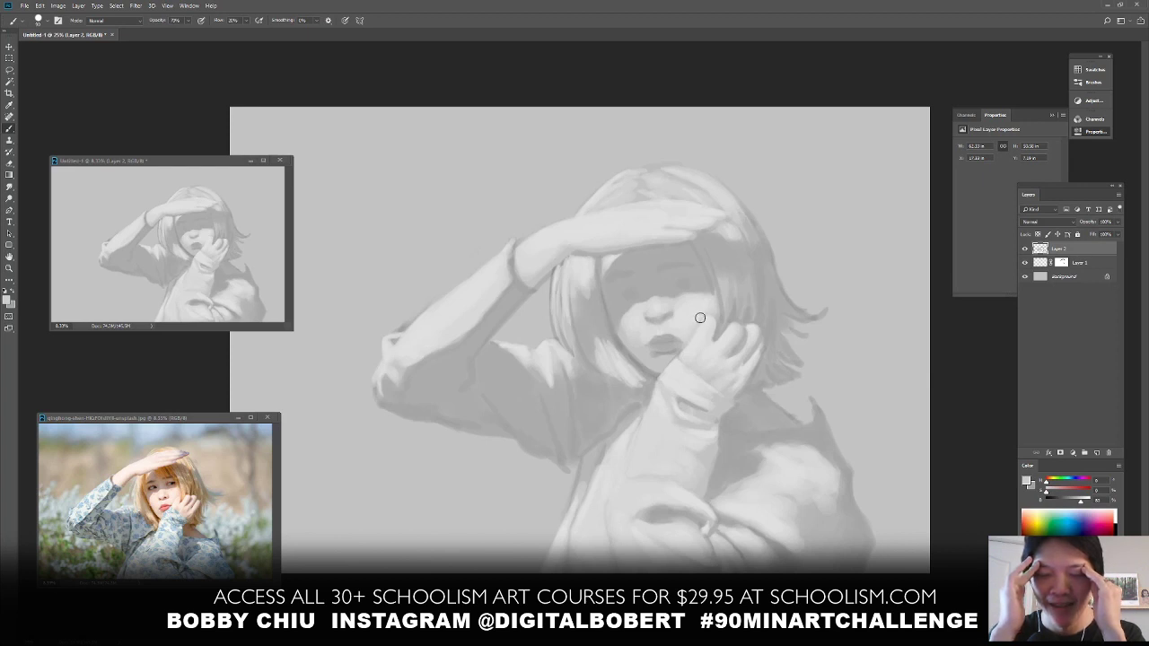
alt+click(705, 319)
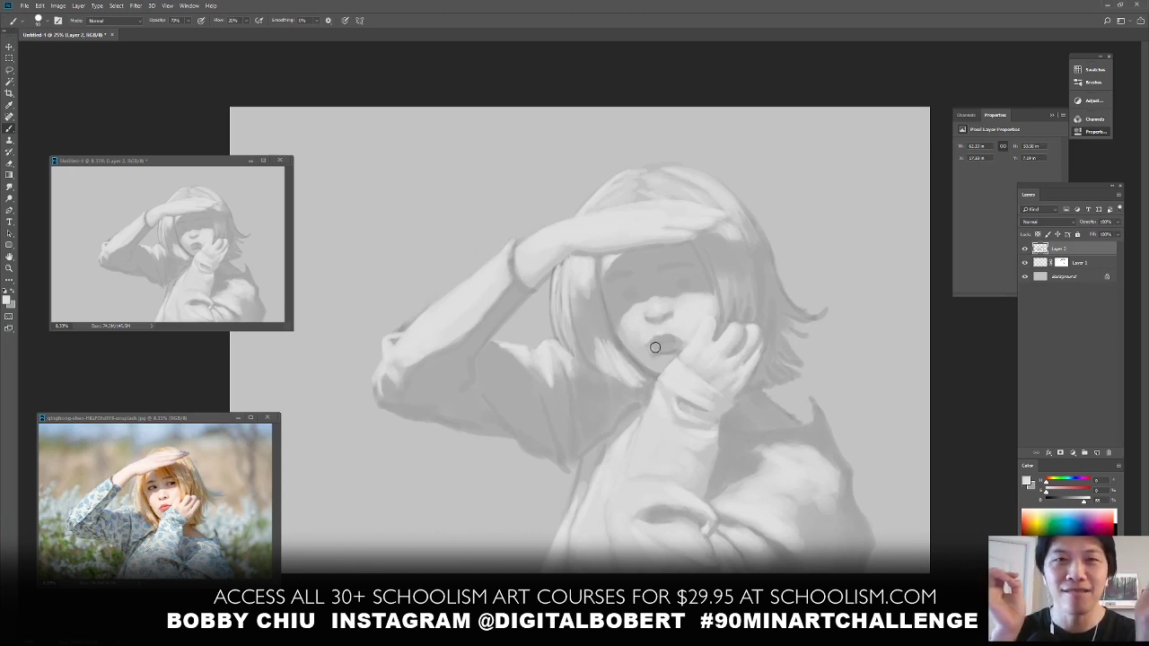
drag(655, 347, 674, 344)
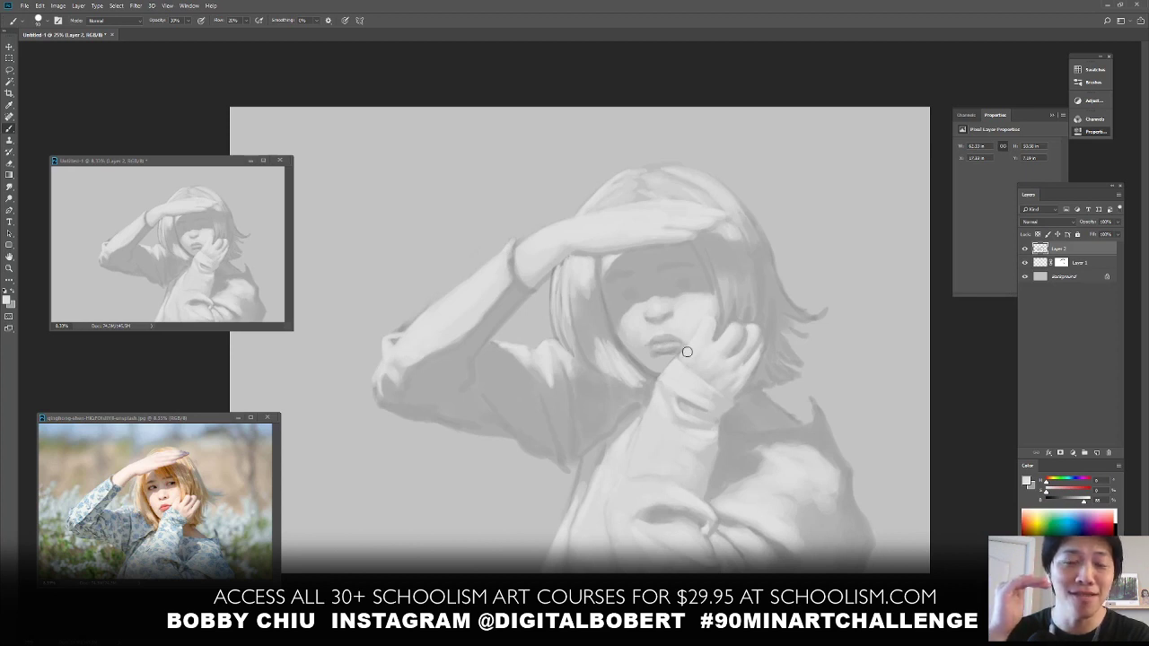
drag(654, 351, 667, 359)
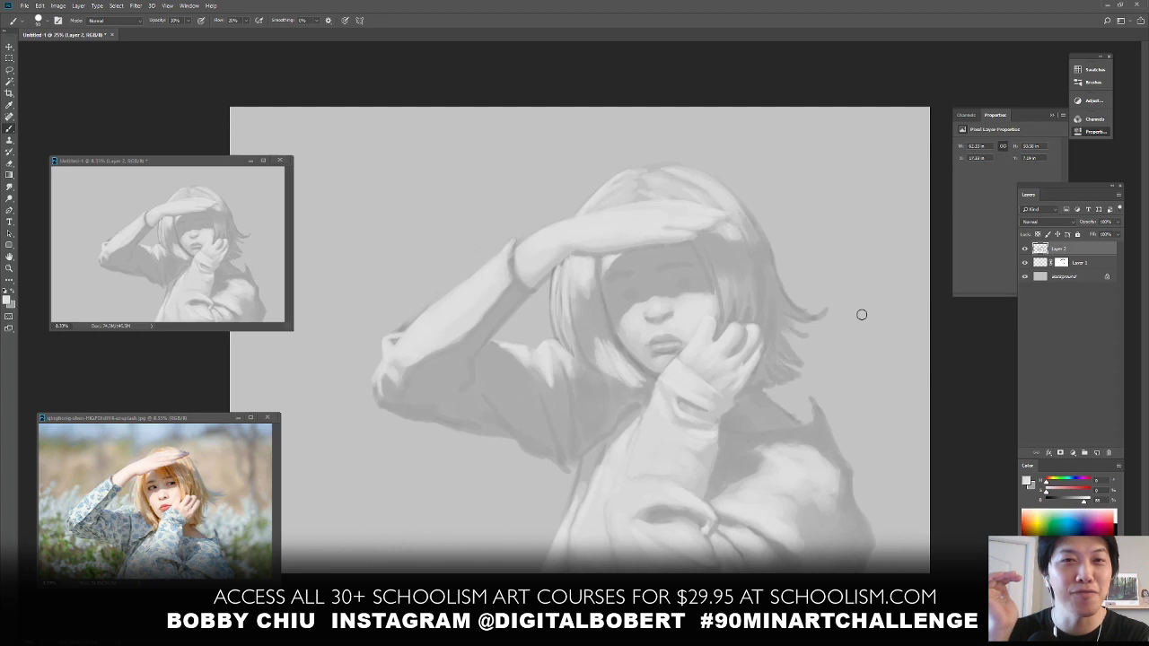
Flip the canvas horizontally and add a new empty layer on top
click(59, 6)
mouse_move(115, 93)
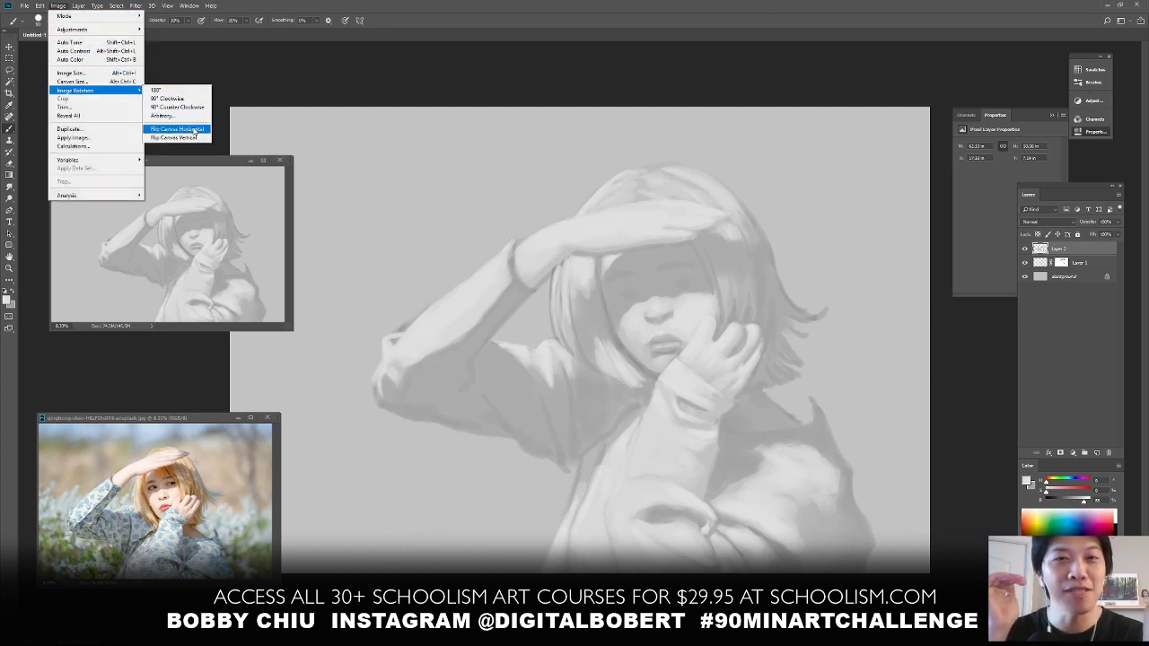
click(195, 129)
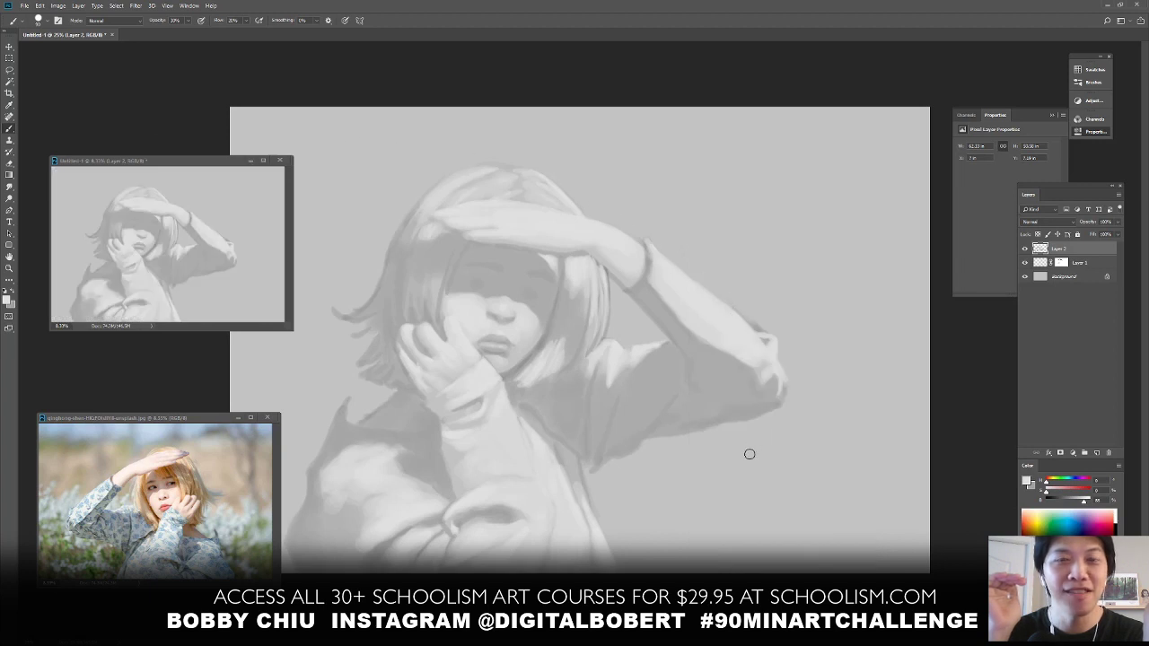
click(1096, 454)
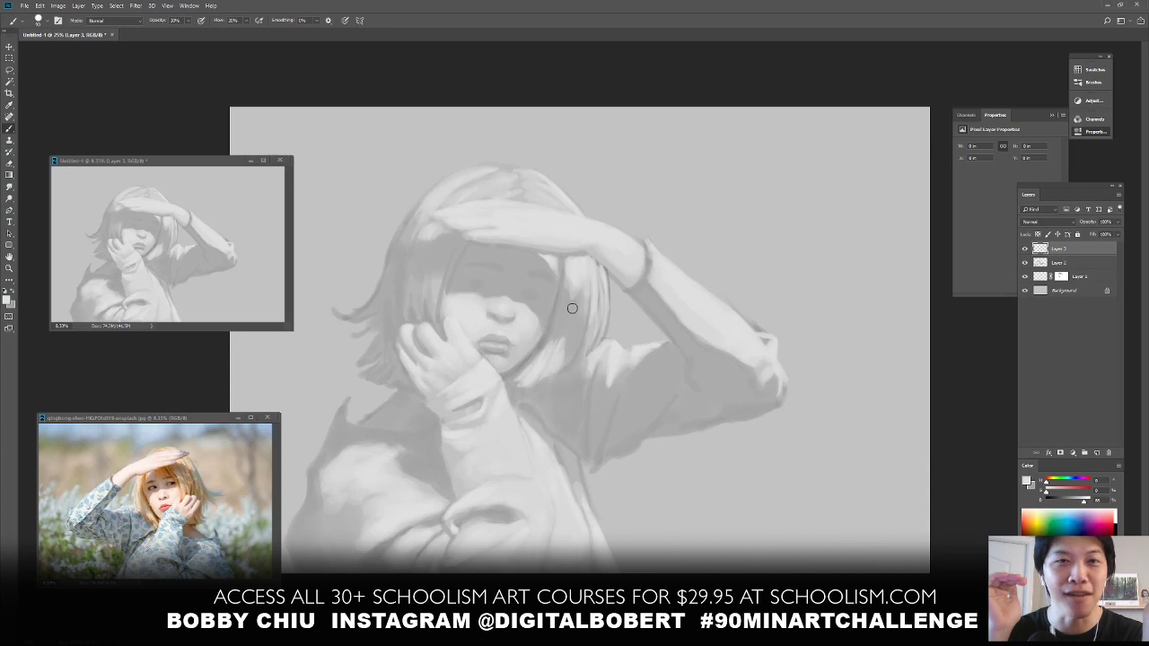
Pick a darker grey, zoom in on the face, and shade around the eyes on Layer 3
alt+click(599, 314)
drag(1072, 504, 1071, 505)
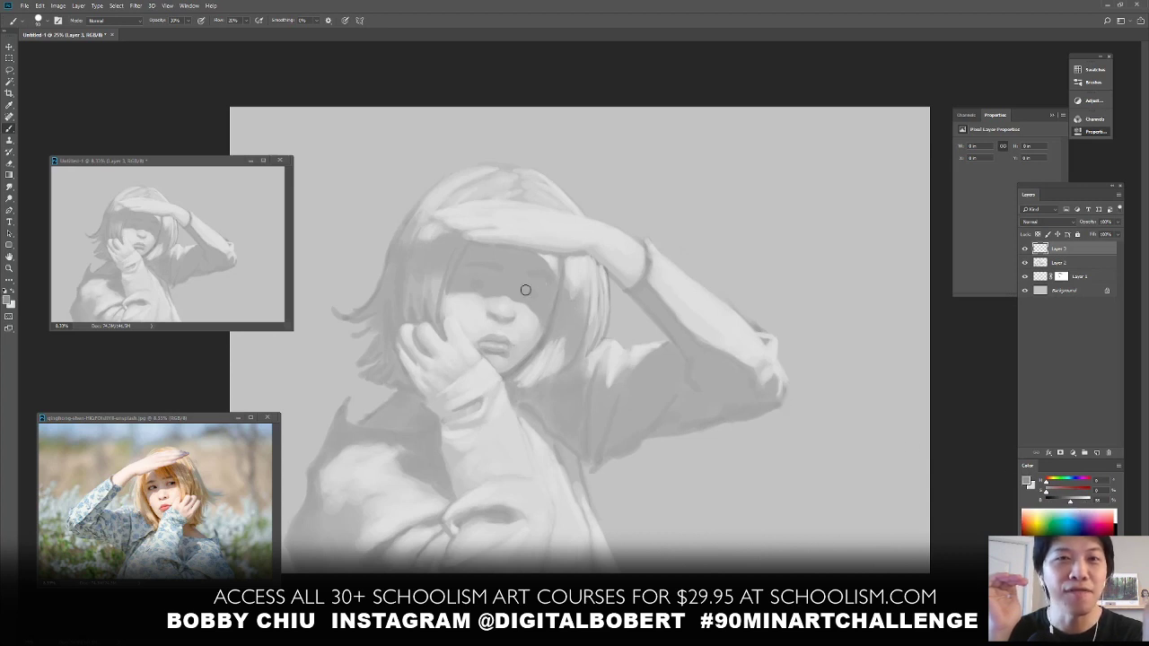
key(ctrl+plus)
drag(486, 405, 618, 532)
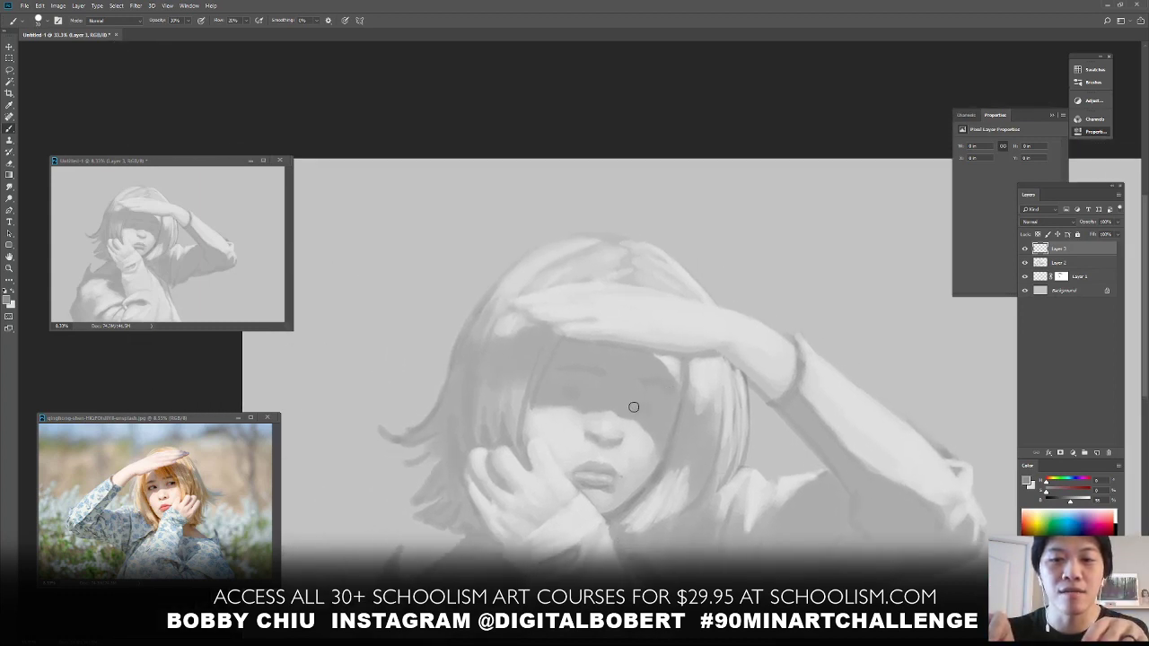
drag(631, 405, 674, 411)
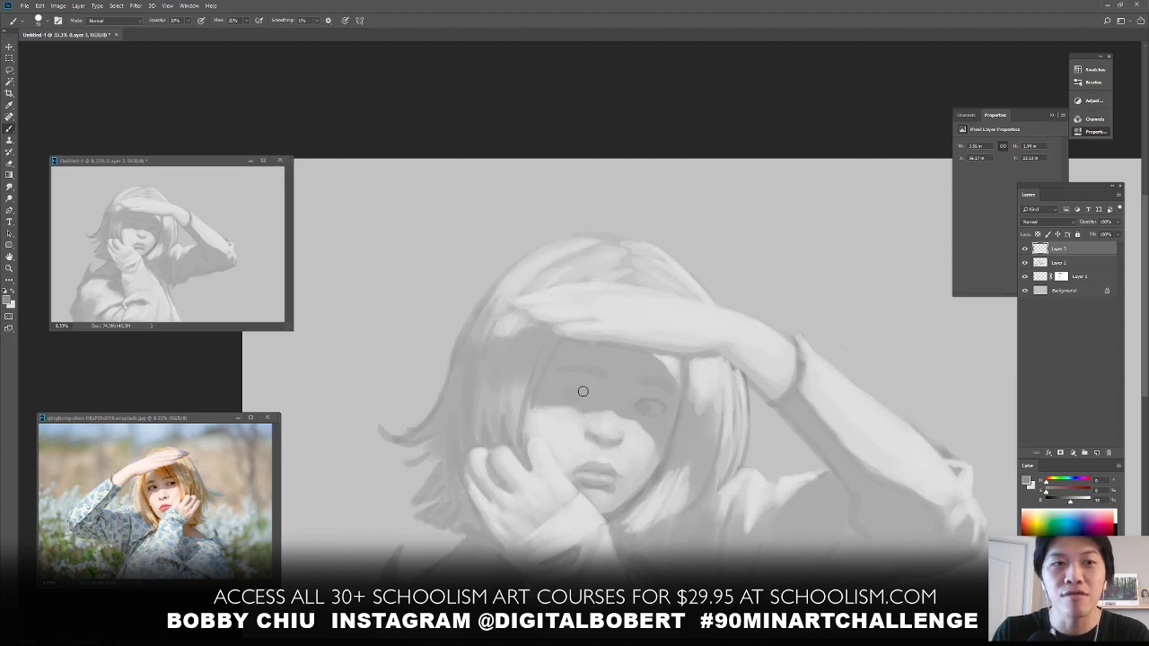
drag(571, 385, 566, 387)
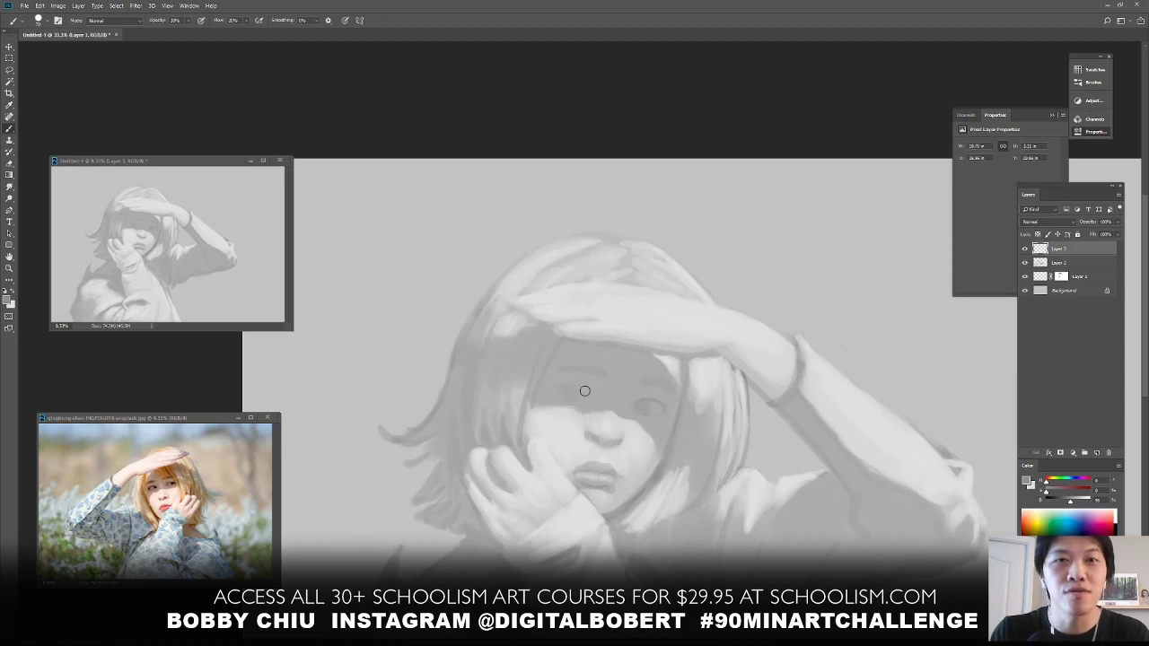
drag(602, 392, 598, 389)
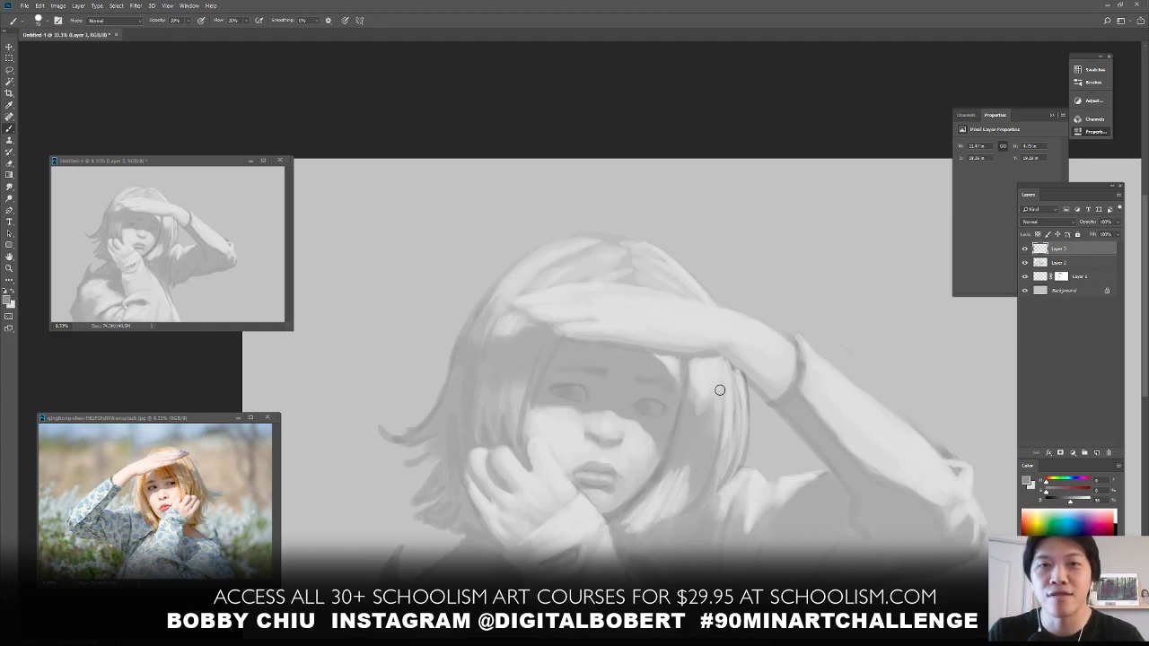
Flip the canvas horizontally and recentre the mirrored figure in view
click(58, 6)
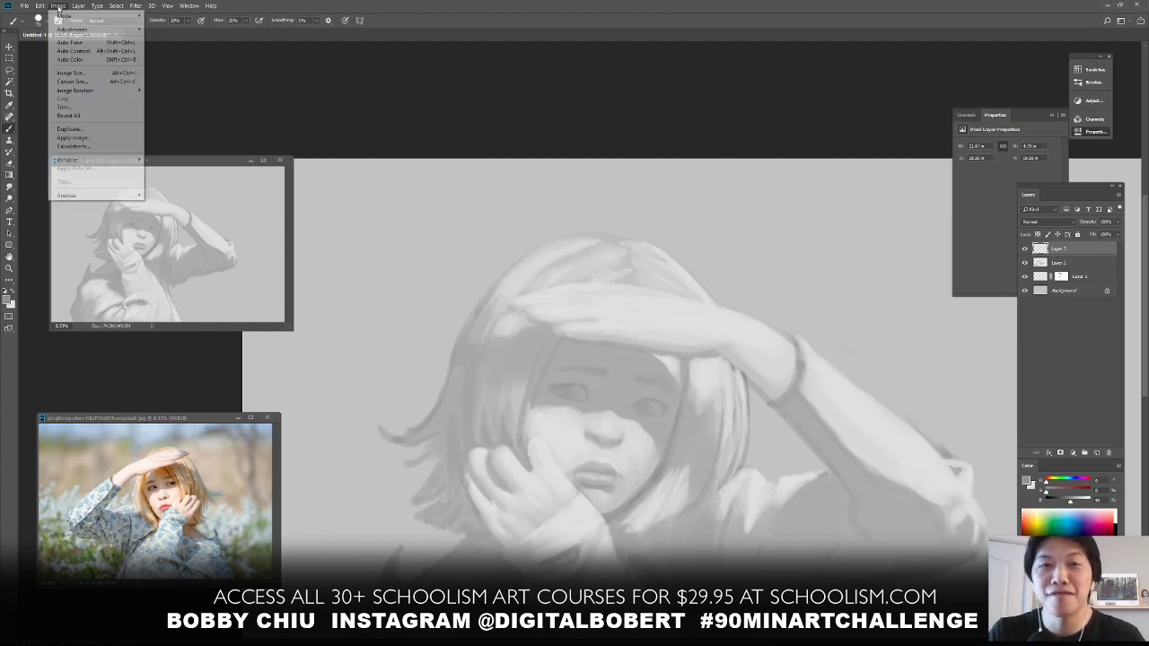
mouse_move(137, 91)
click(171, 129)
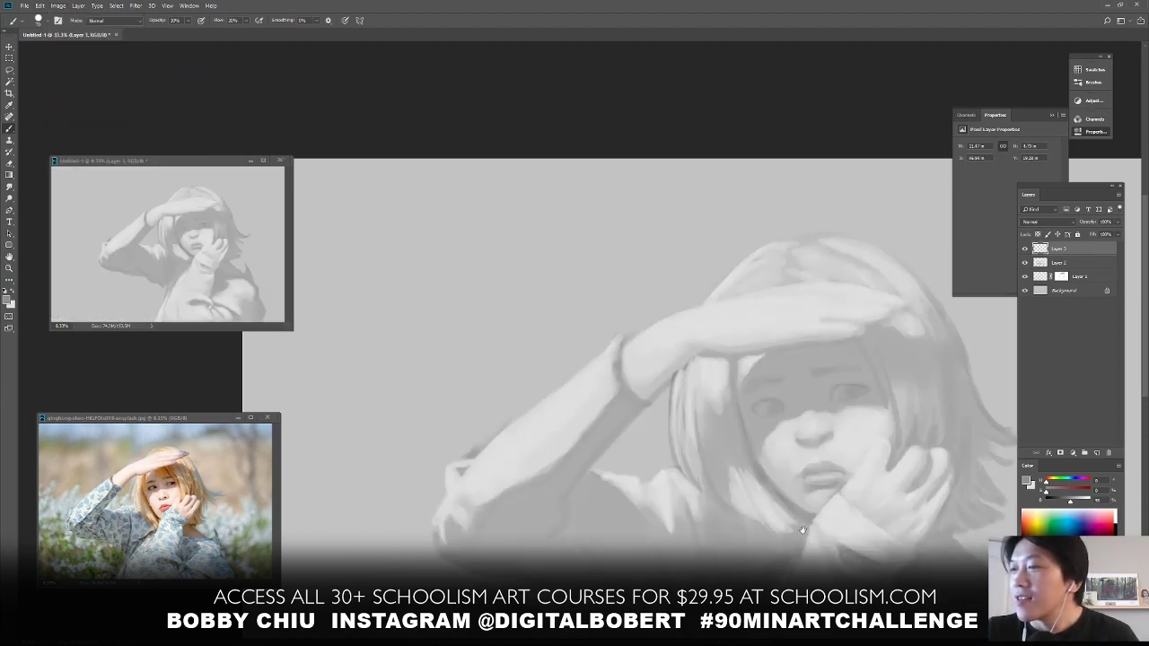
drag(802, 529, 542, 516)
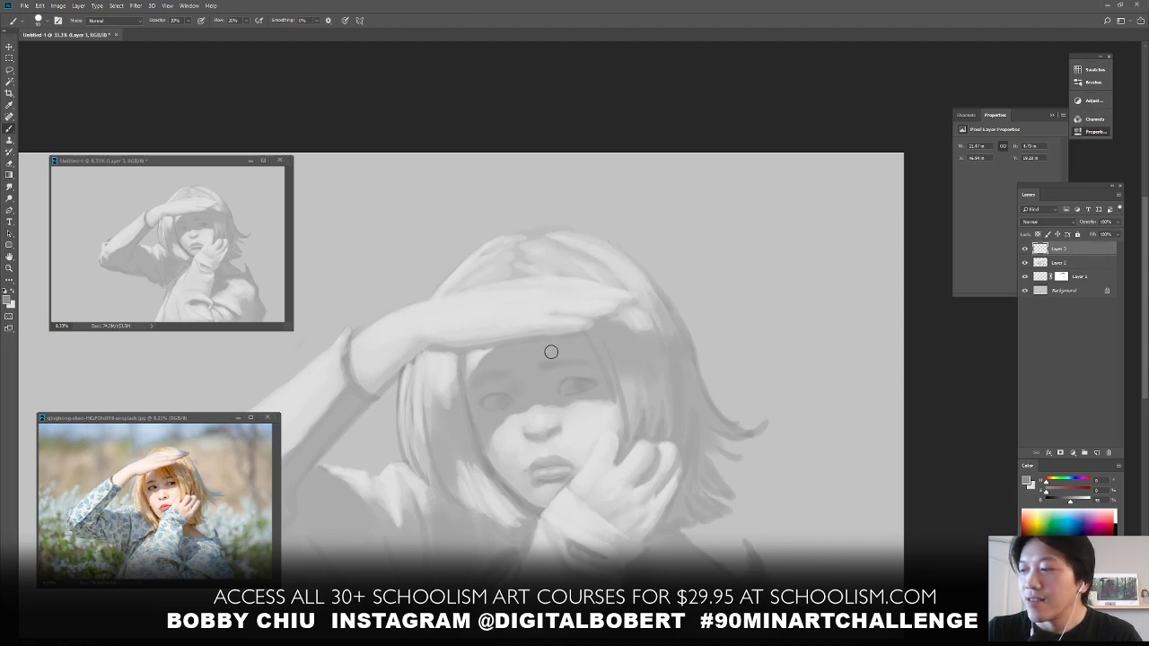
Sample a lighter grey to paint the forehead, then darken the eye area
alt+click(504, 370)
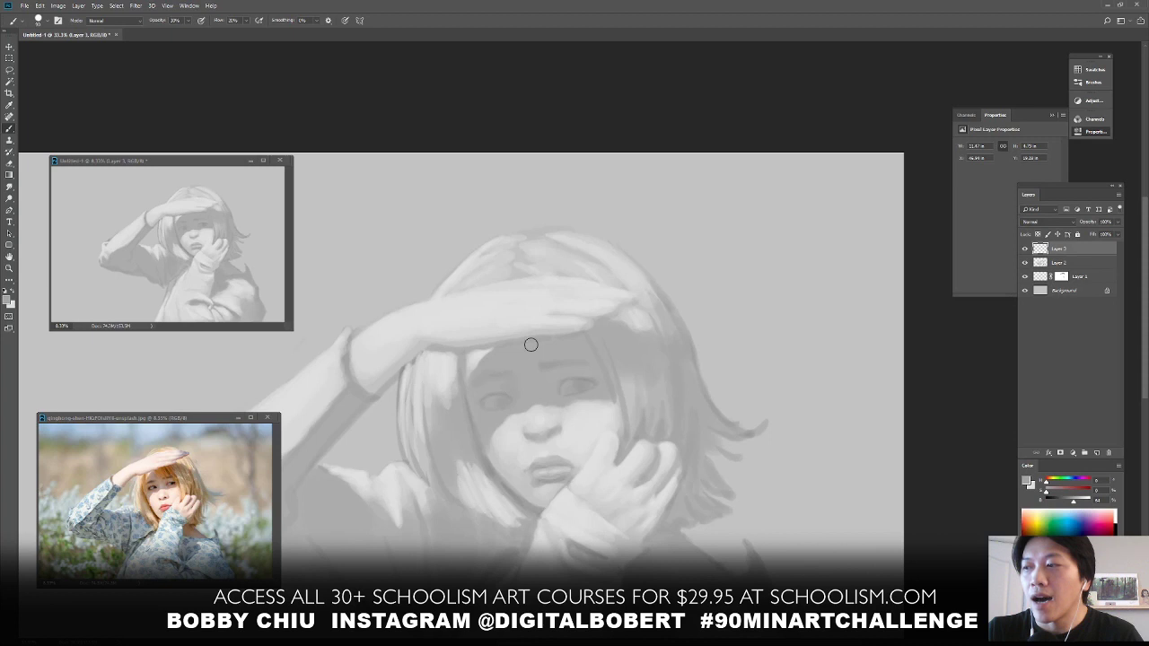
mouse_move(523, 359)
mouse_down()
mouse_move(508, 351)
mouse_move(522, 350)
mouse_move(511, 351)
mouse_move(525, 373)
mouse_up()
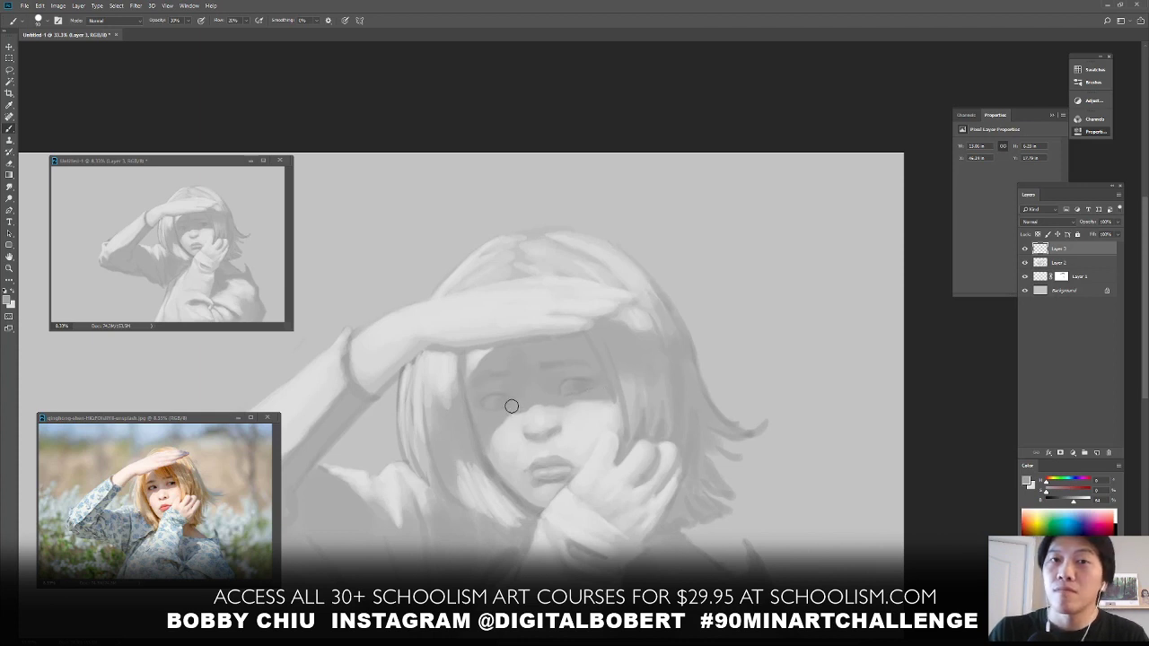
mouse_move(501, 417)
mouse_down()
mouse_move(633, 367)
mouse_move(566, 397)
mouse_move(580, 396)
mouse_up()
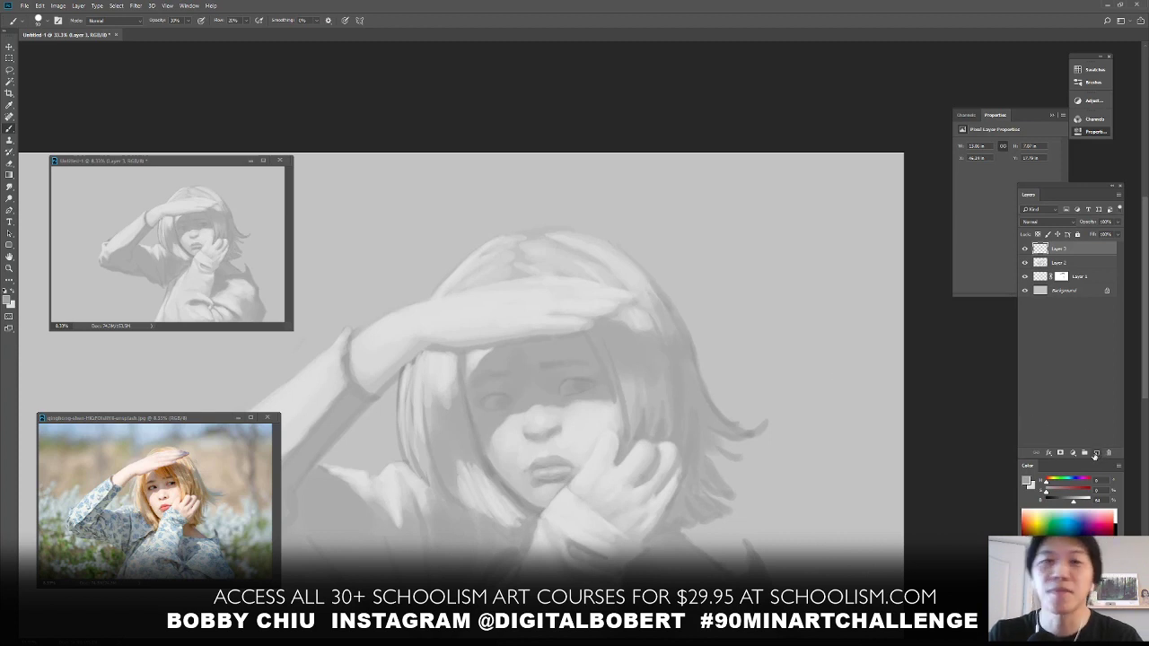
Add a new Layer 4, darken the paint colour, and zoom into the reference photo
click(1096, 454)
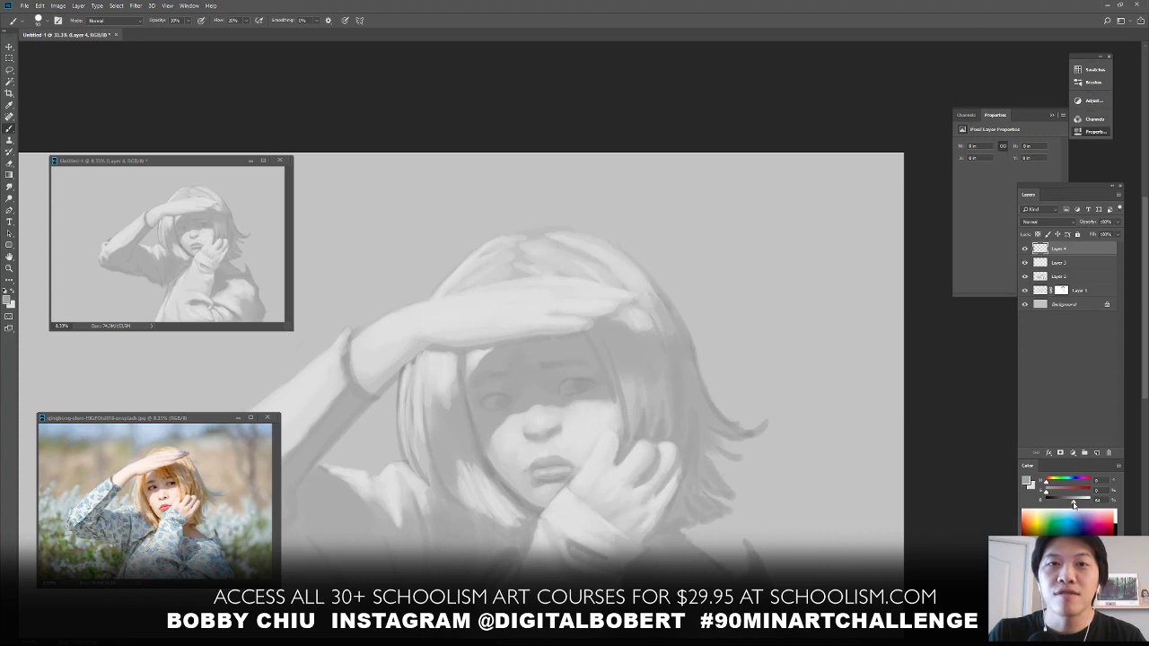
drag(1073, 504, 1067, 506)
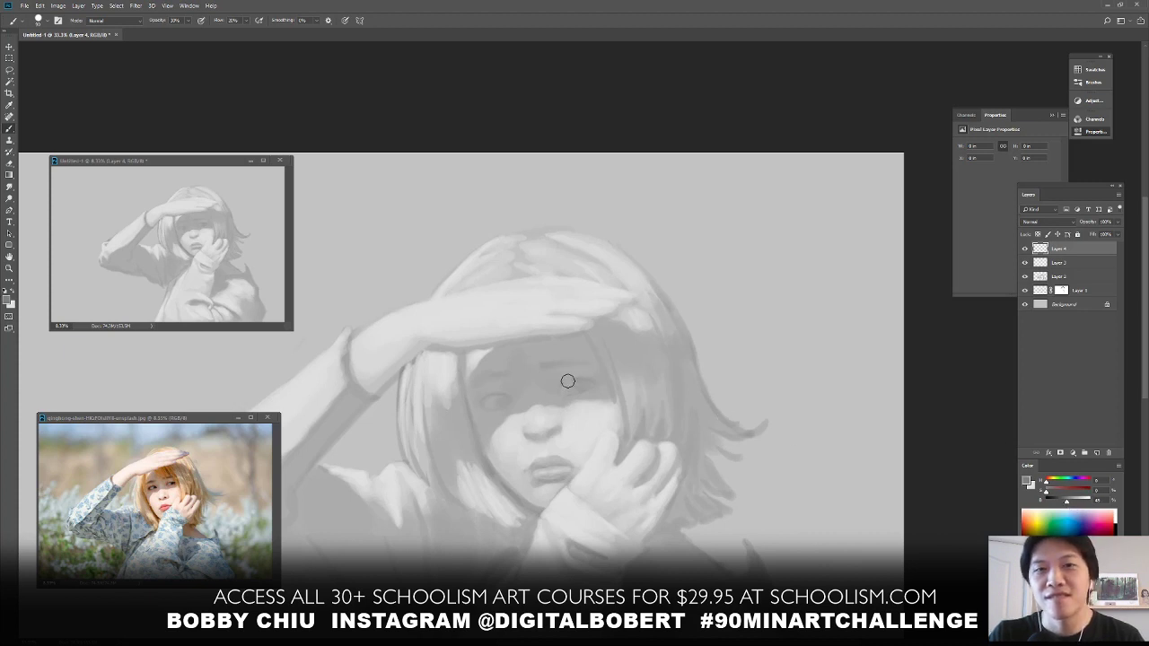
click(199, 420)
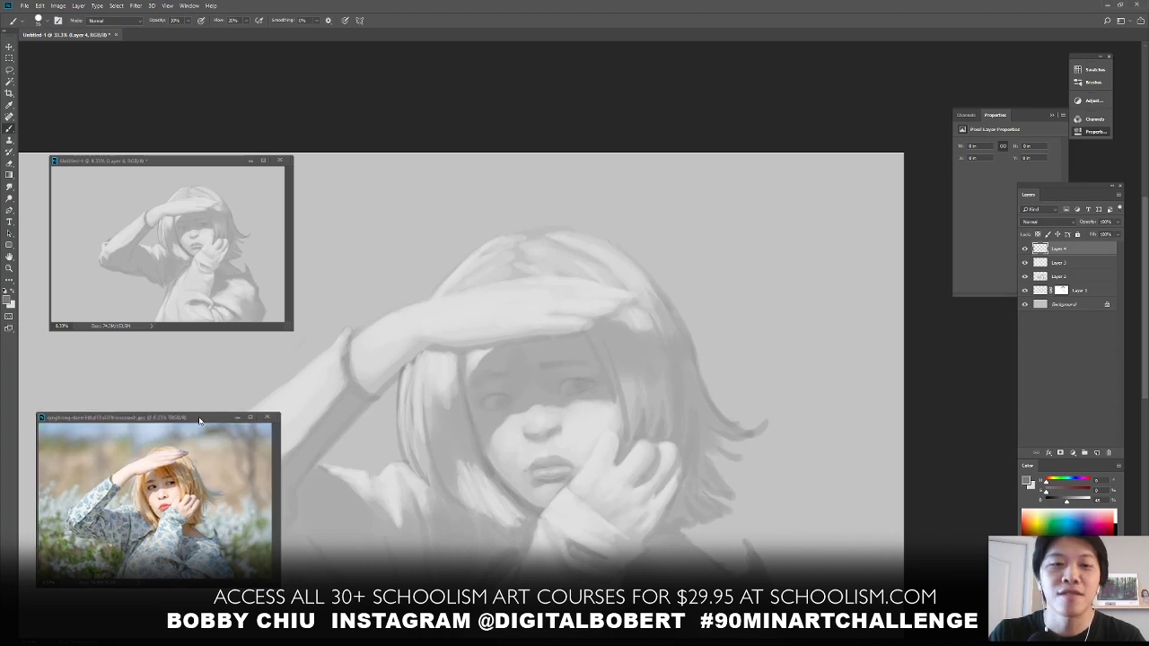
scroll(203, 460, up, 1)
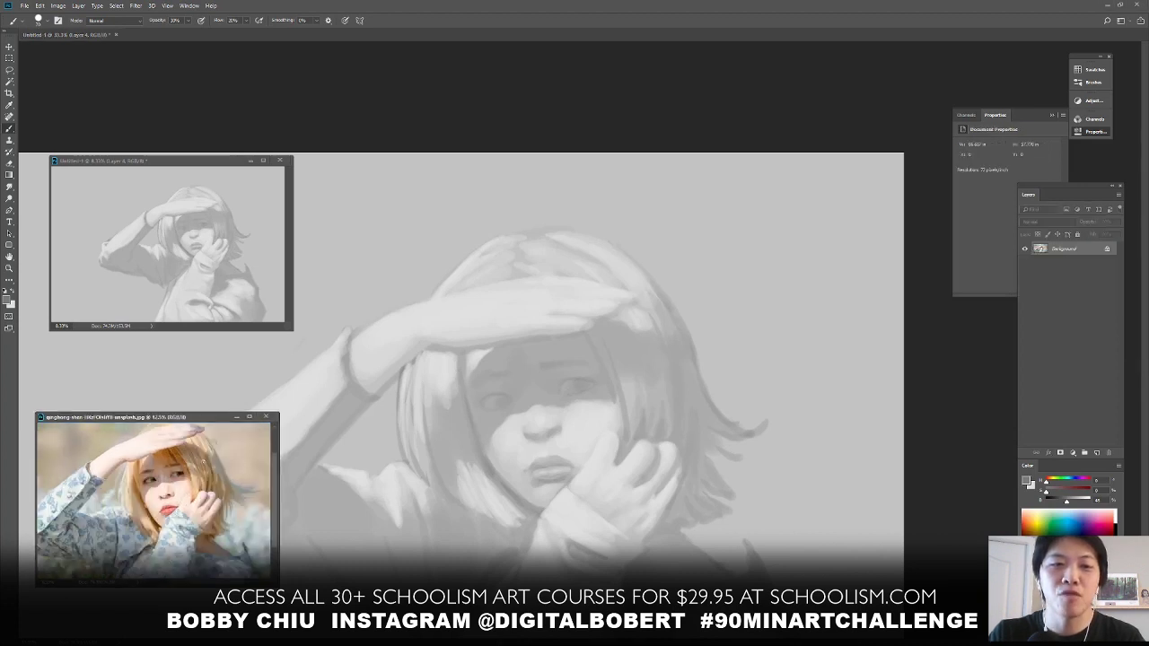
Brush faint strokes on Layer 4 over the eyes, across the forehead and into the fringe
click(575, 384)
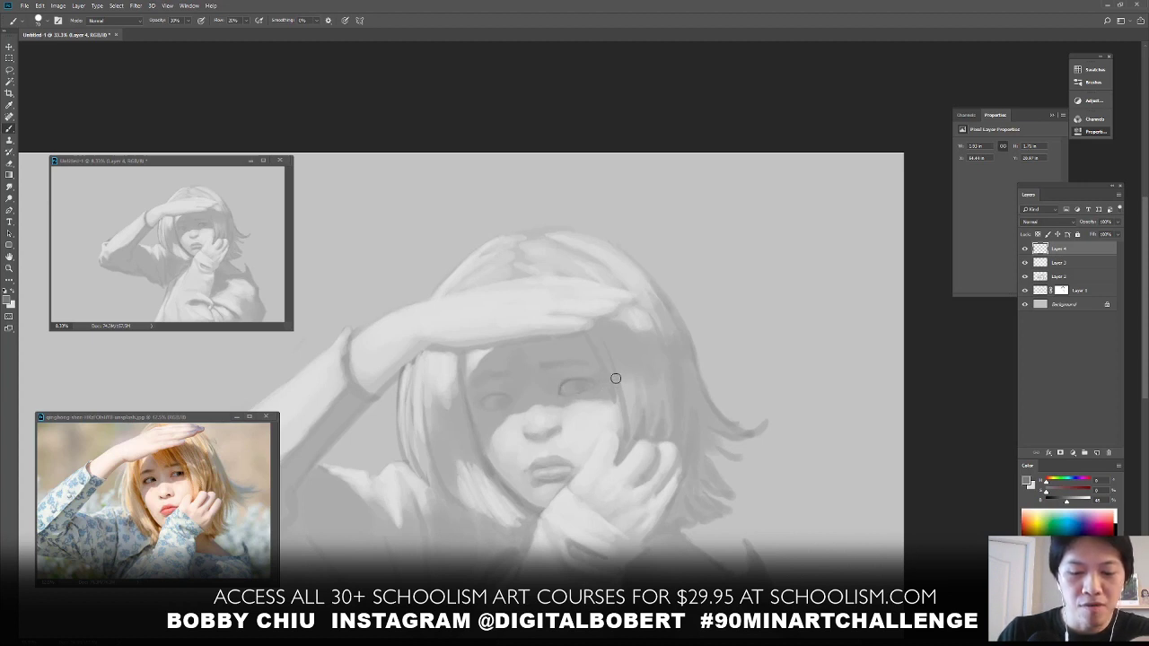
drag(609, 378, 589, 379)
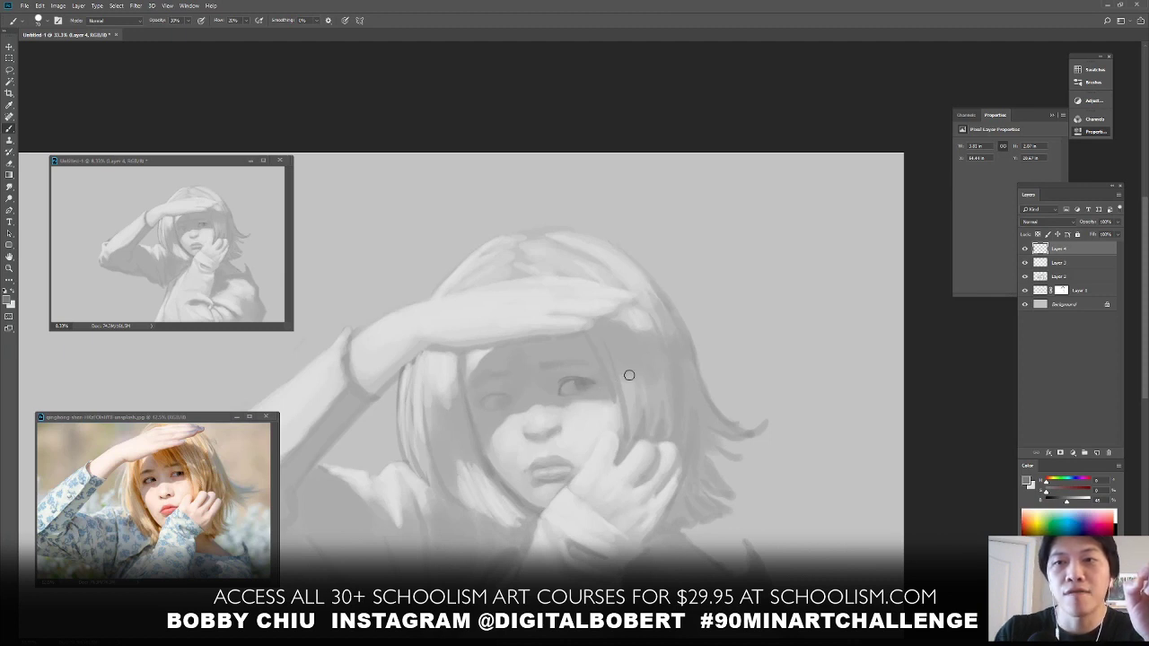
mouse_move(631, 375)
mouse_down()
mouse_move(610, 361)
mouse_move(616, 375)
mouse_up()
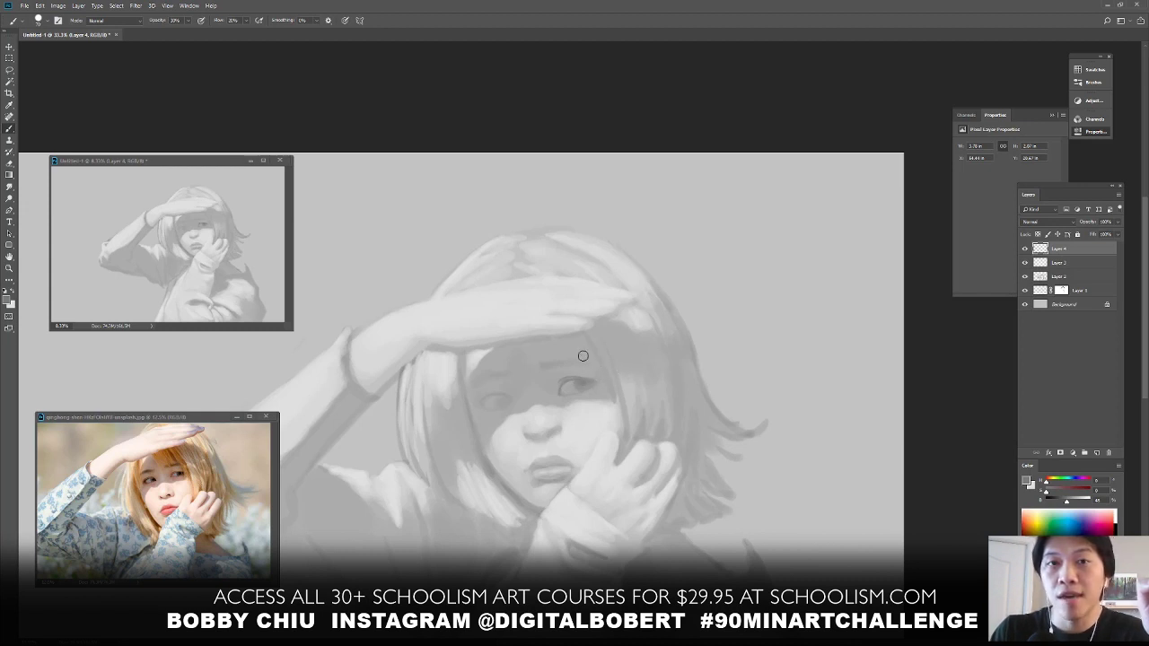
mouse_move(583, 354)
mouse_down()
mouse_move(561, 322)
mouse_move(578, 363)
mouse_move(556, 345)
mouse_up()
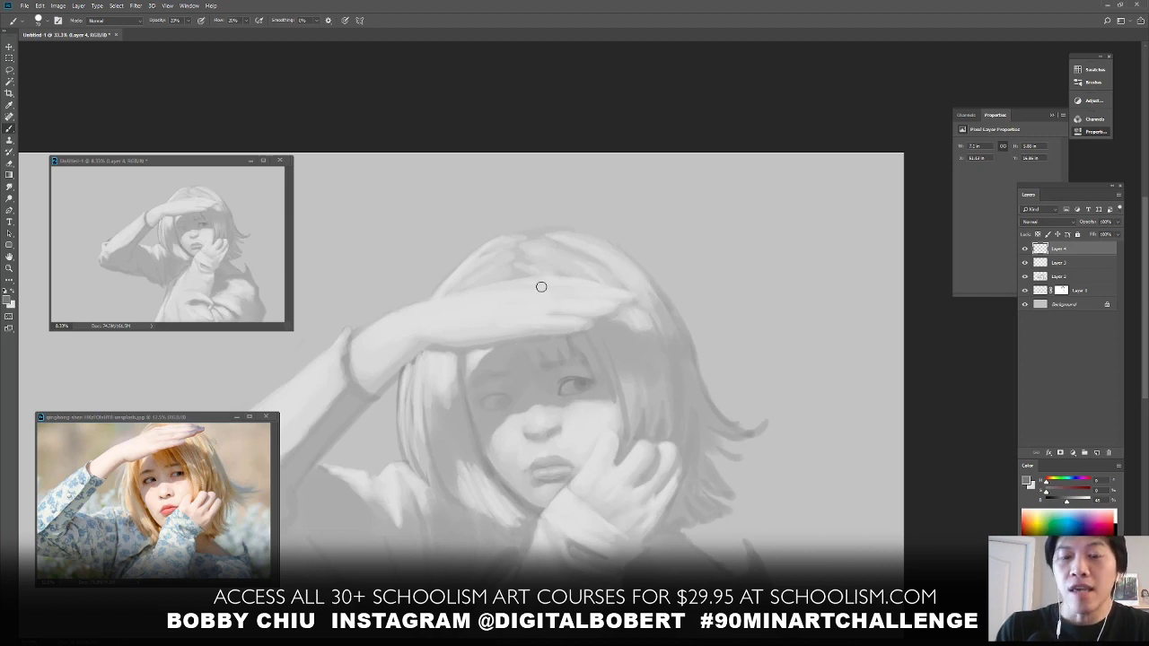
mouse_move(542, 286)
mouse_down()
mouse_move(469, 295)
mouse_move(528, 362)
mouse_up()
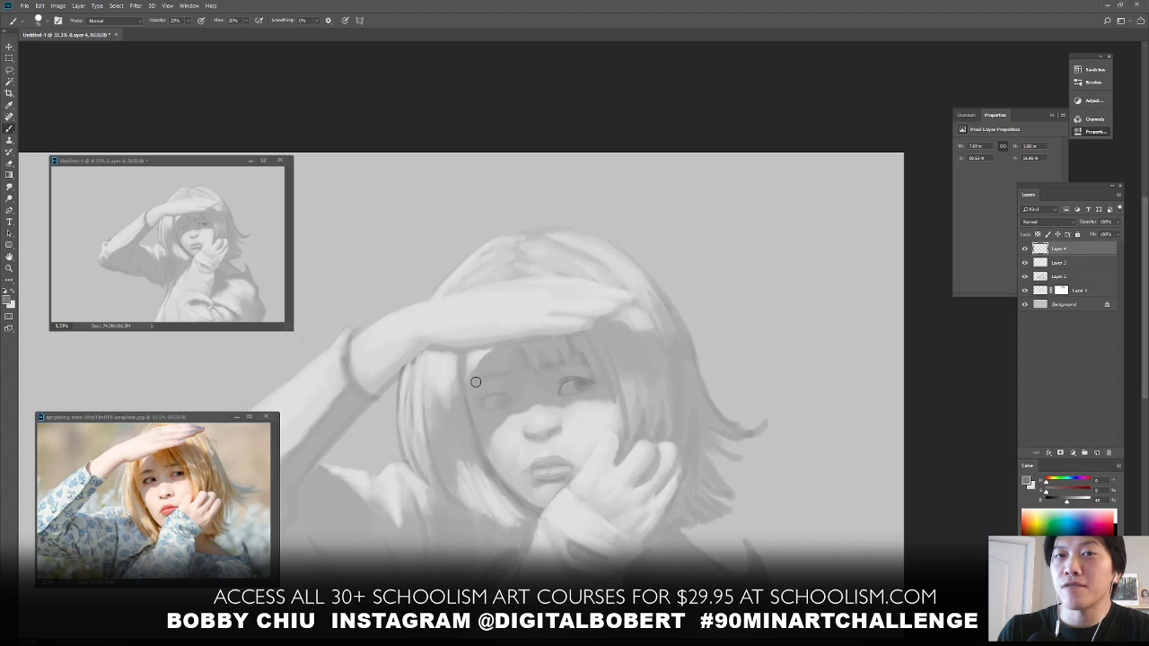
Soften the fringe and define the left eye, then pick a lighter face grey at 10% opacity
drag(476, 380, 503, 369)
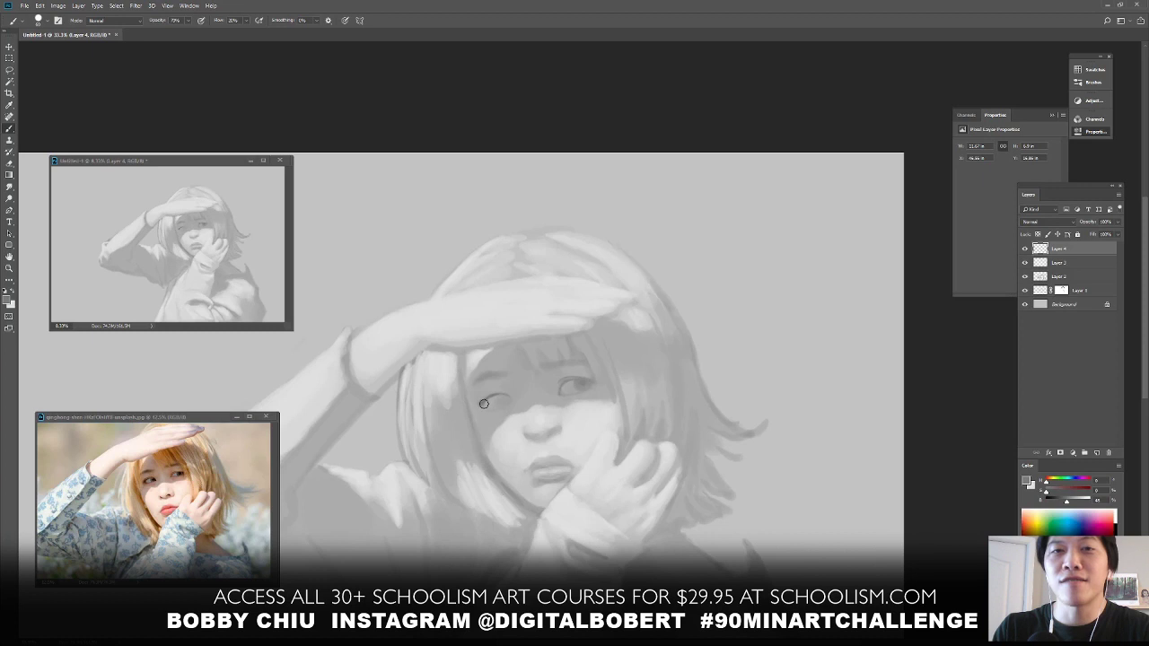
drag(482, 404, 504, 398)
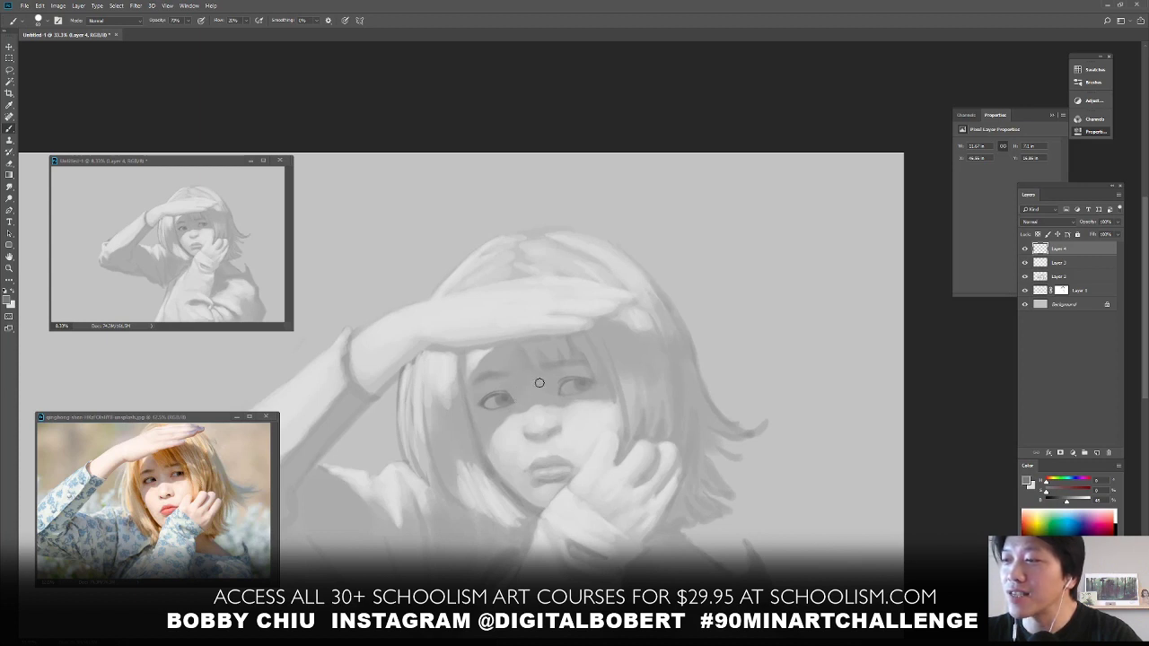
alt+click(497, 373)
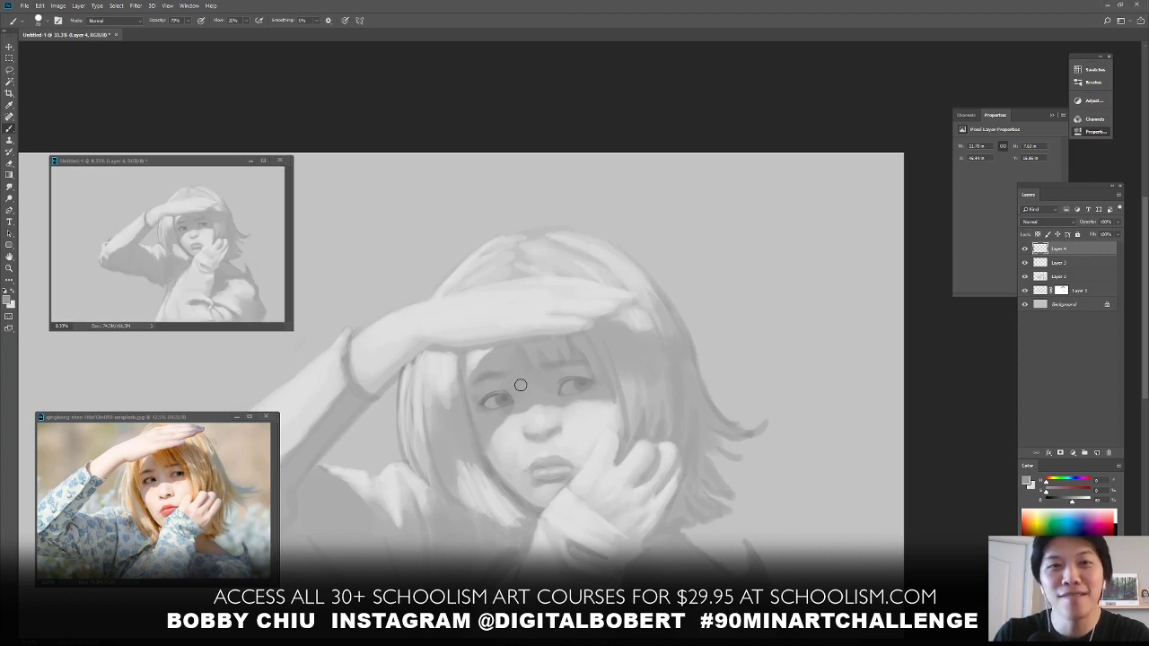
key(1)
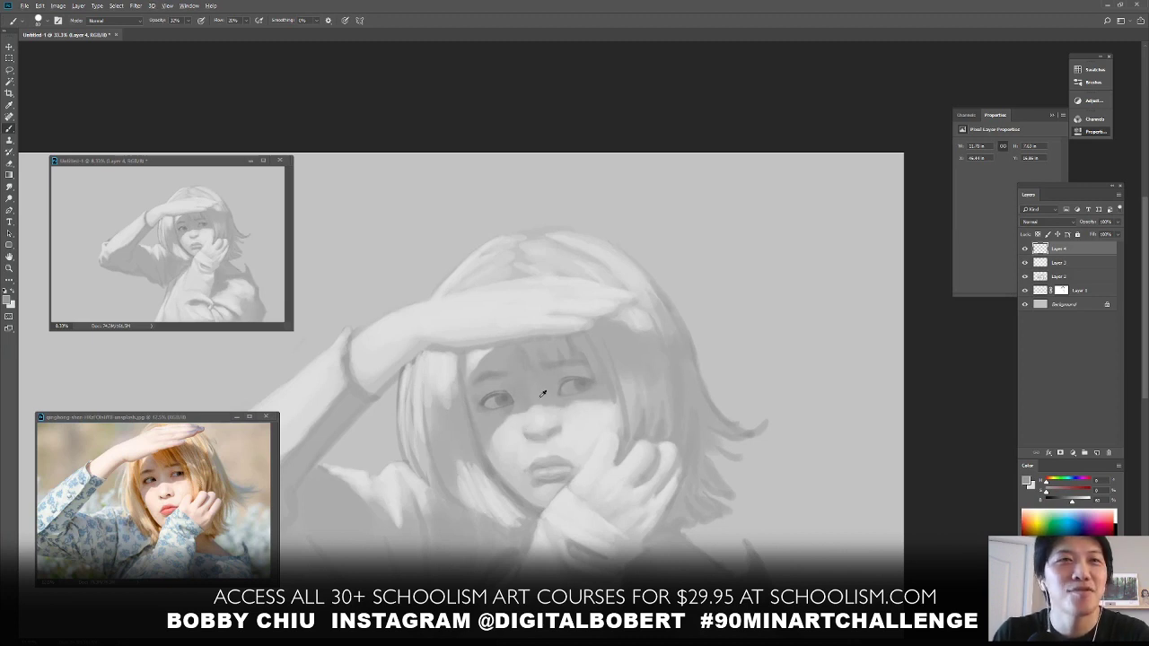
alt+click(476, 372)
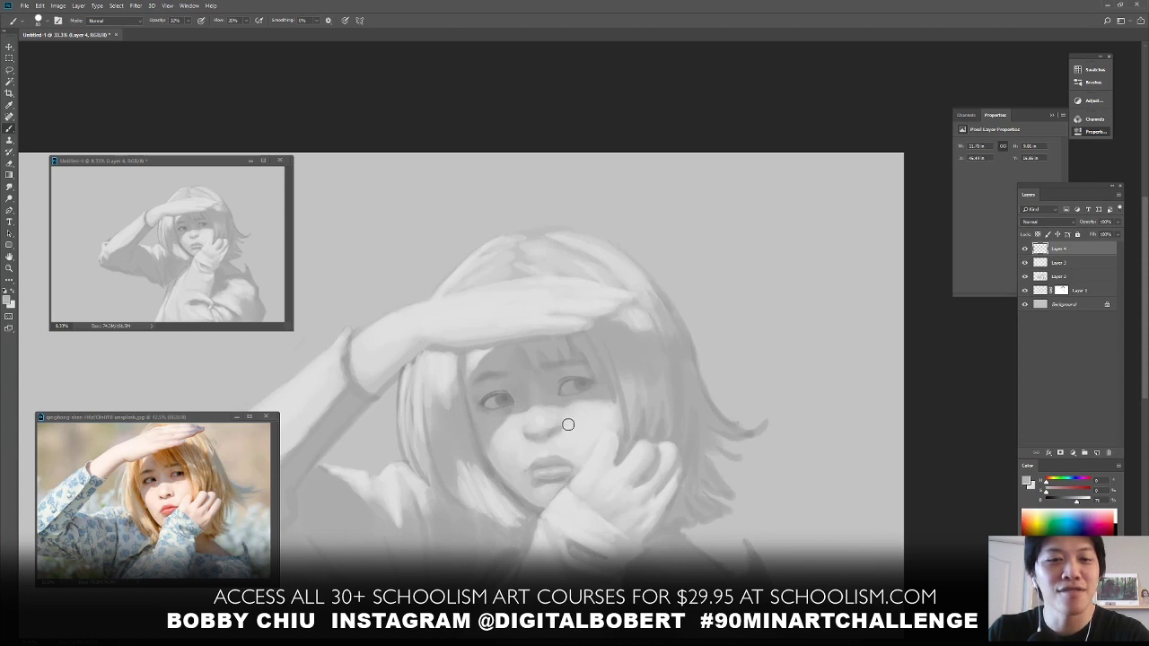
Lasso the top of the nose and create a new Layer 5 from it
key(l)
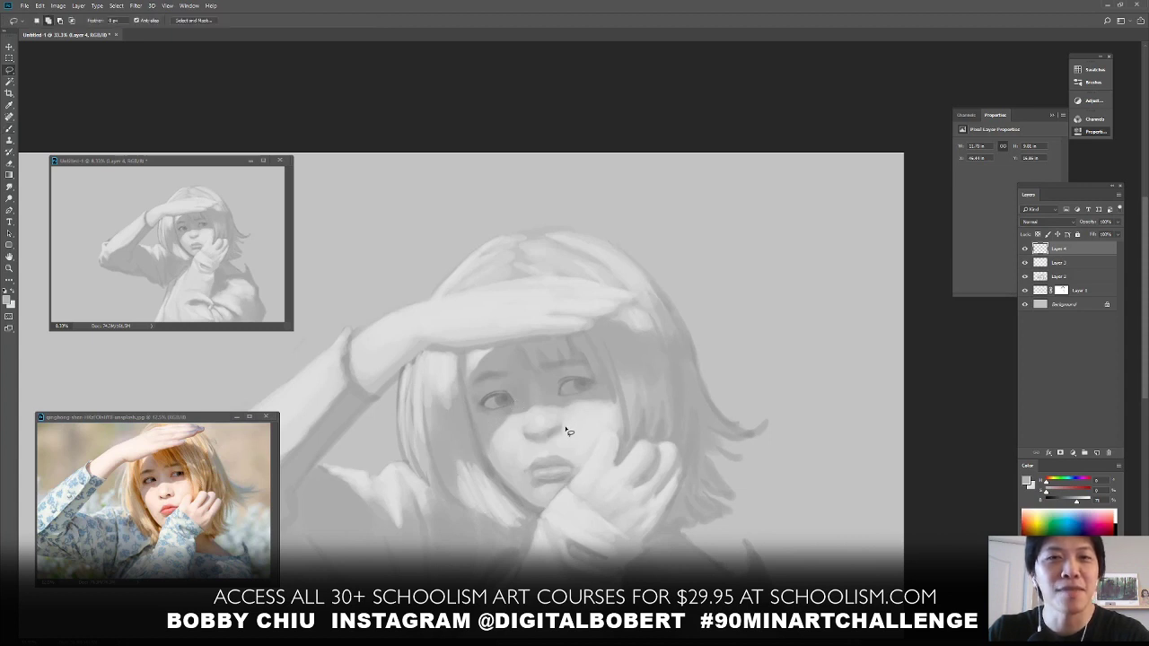
mouse_move(567, 427)
mouse_down()
mouse_move(552, 416)
mouse_move(518, 426)
mouse_move(530, 450)
mouse_move(555, 453)
mouse_move(569, 430)
mouse_up()
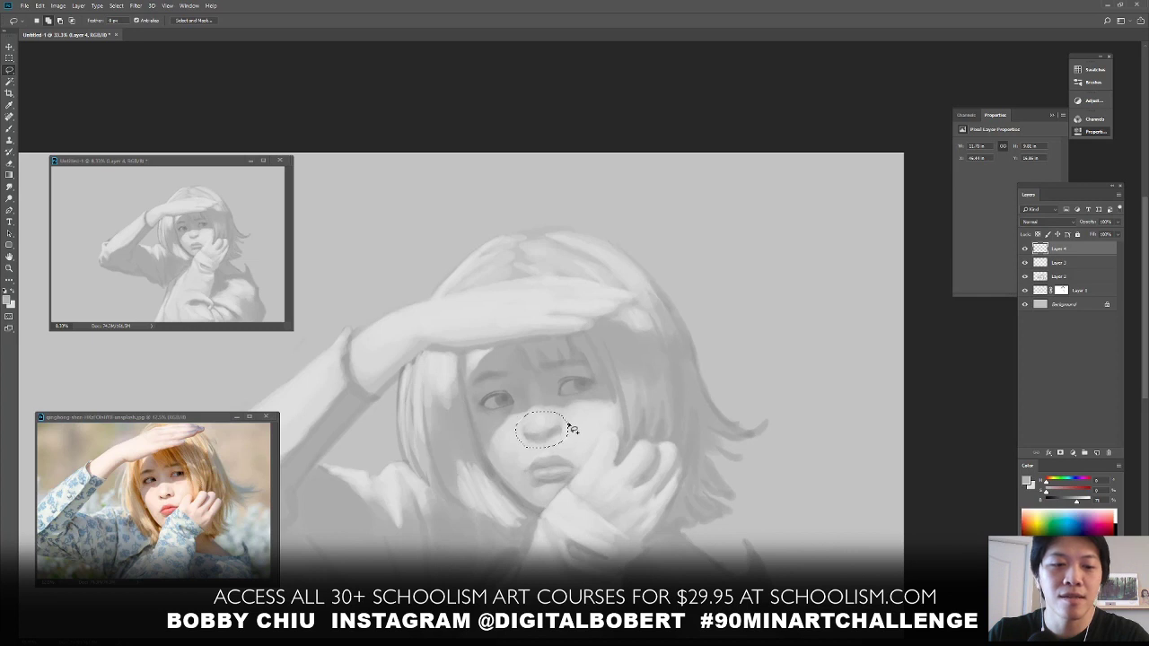
key(ctrl+d)
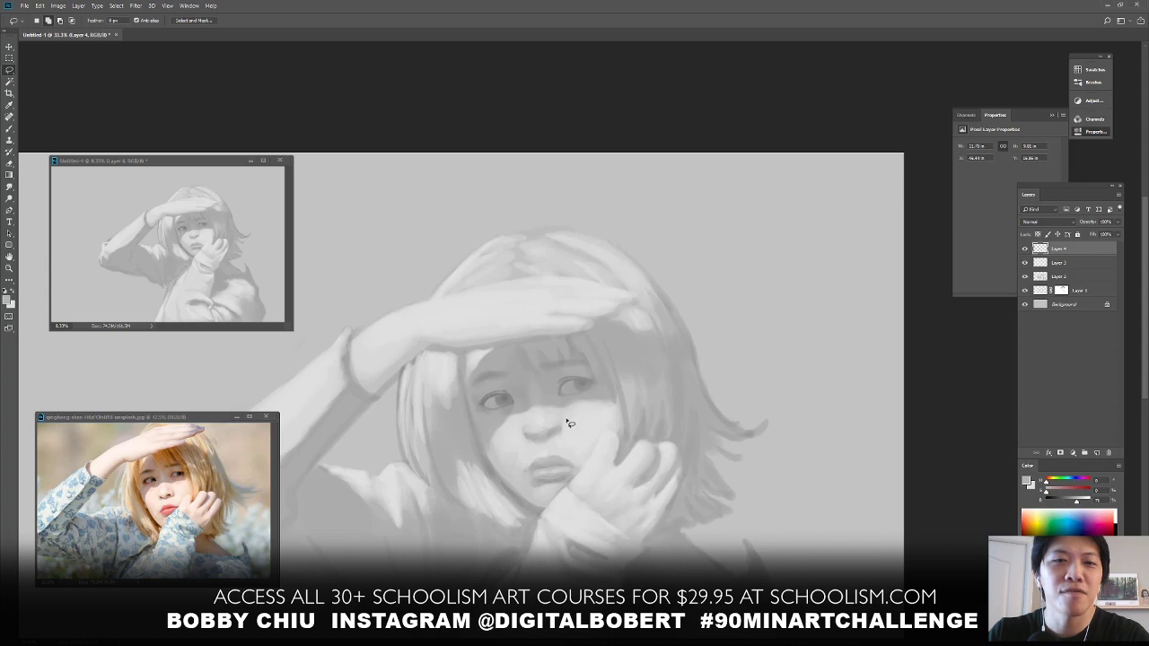
mouse_move(565, 423)
mouse_down()
mouse_move(518, 431)
mouse_move(526, 446)
mouse_move(556, 447)
mouse_move(579, 425)
mouse_up()
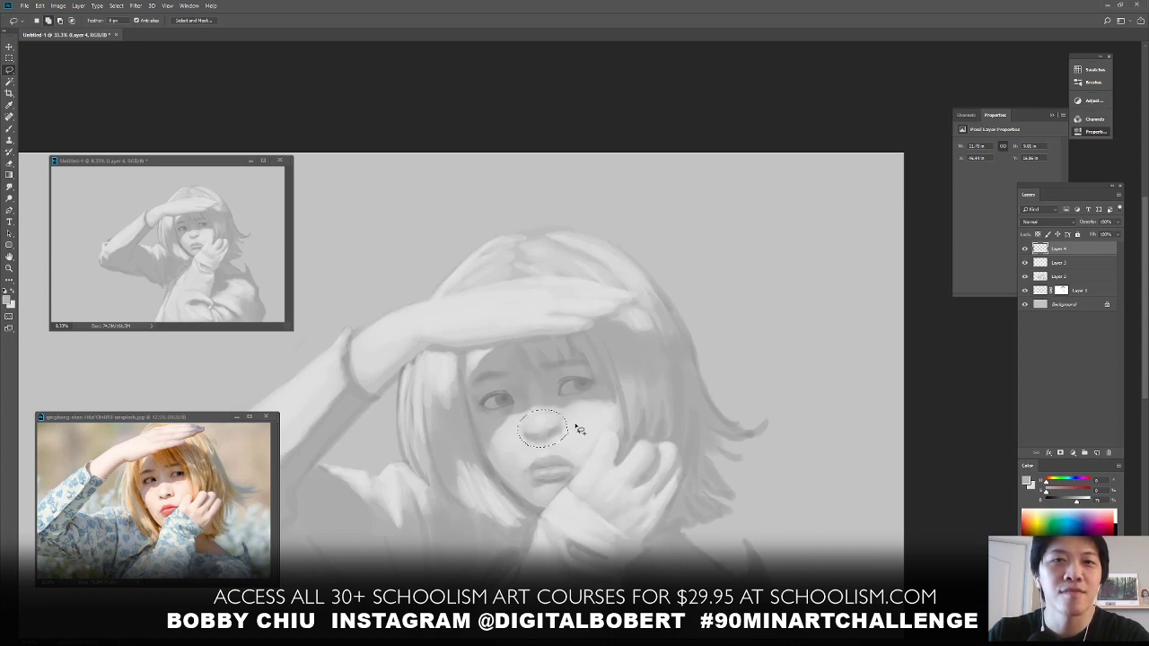
key(ctrl+j)
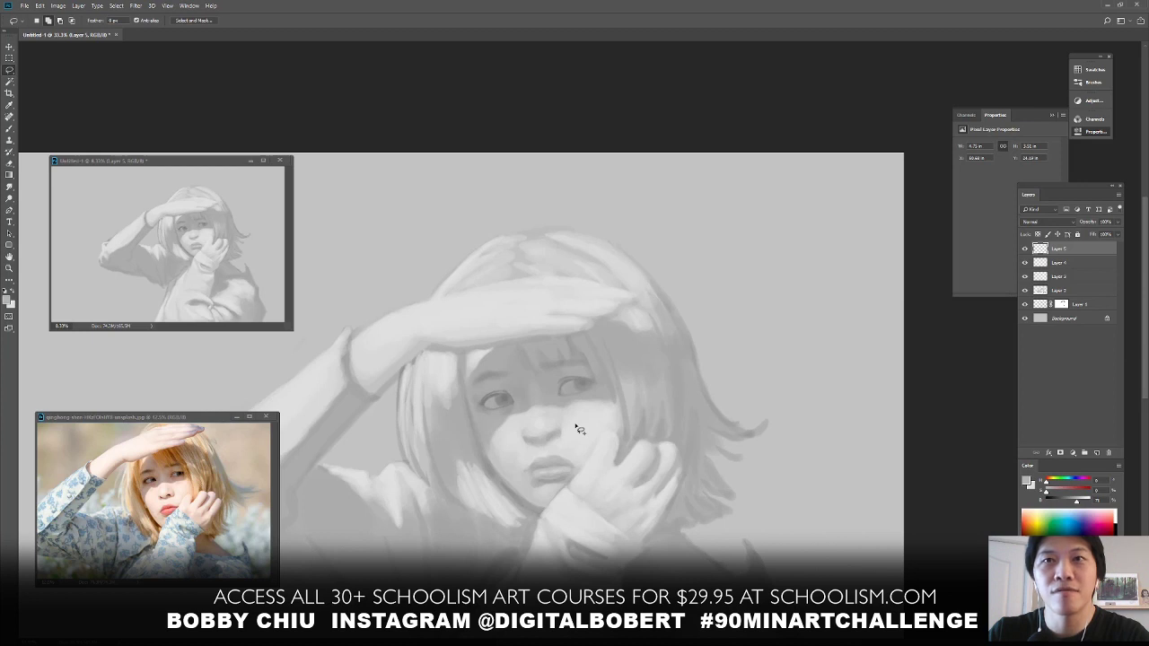
Flip the canvas horizontally and pan the mirrored painting into view
click(58, 5)
mouse_move(122, 94)
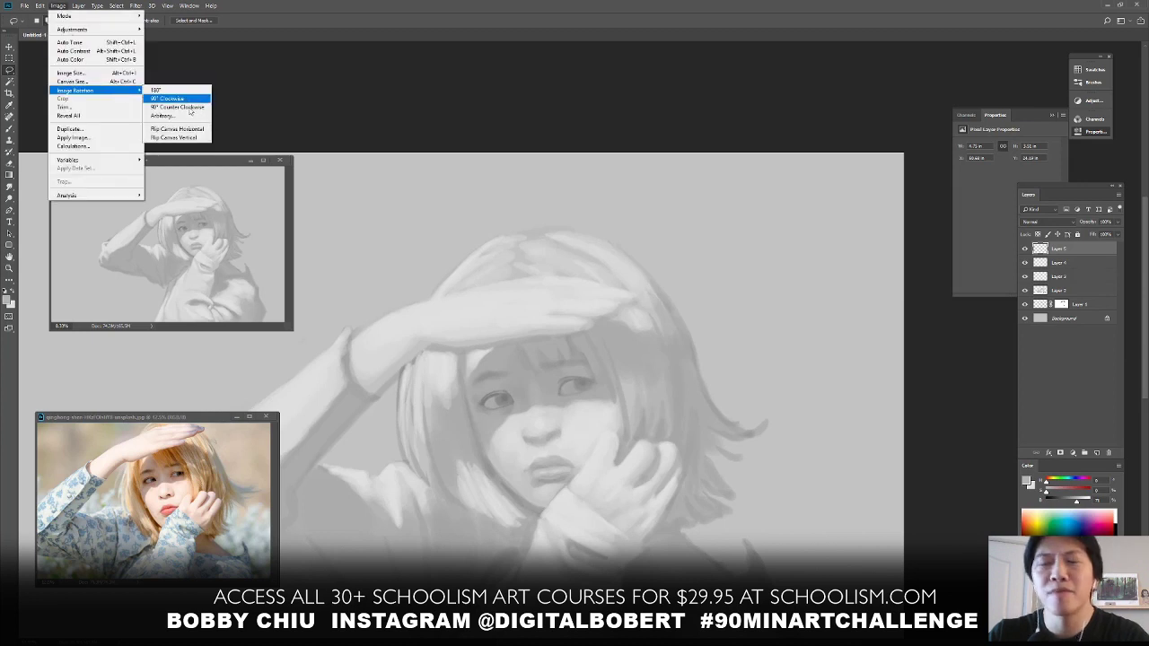
click(177, 129)
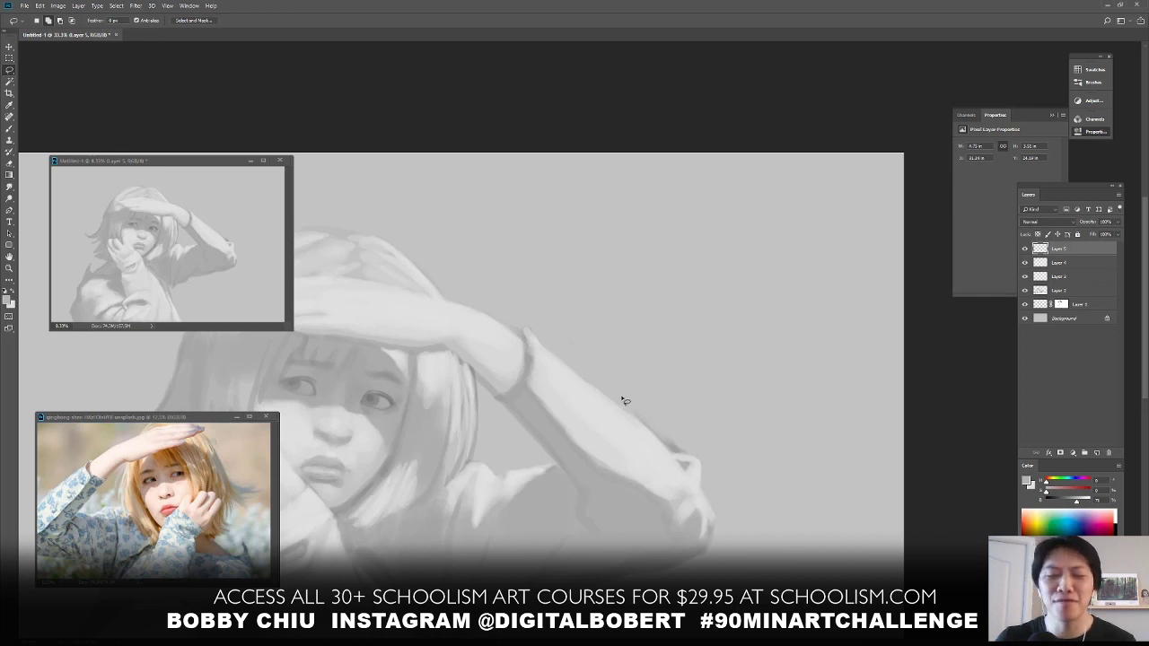
drag(521, 519, 641, 493)
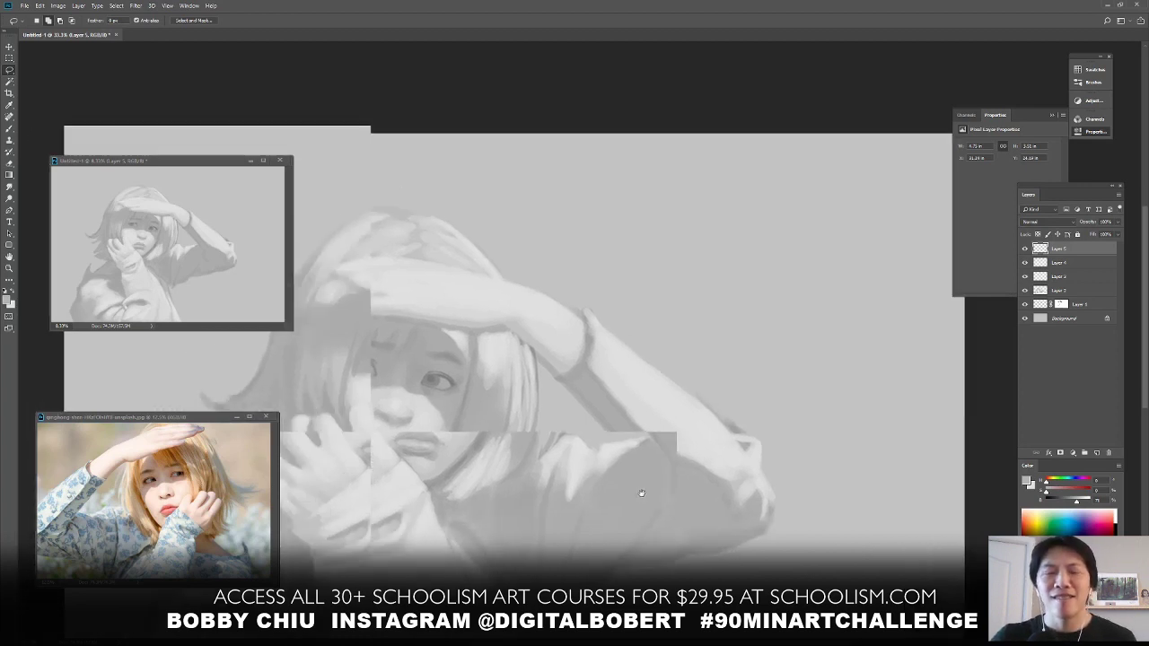
Brush small shading strokes on the mirrored cheek and from chin toward cheek
key(b)
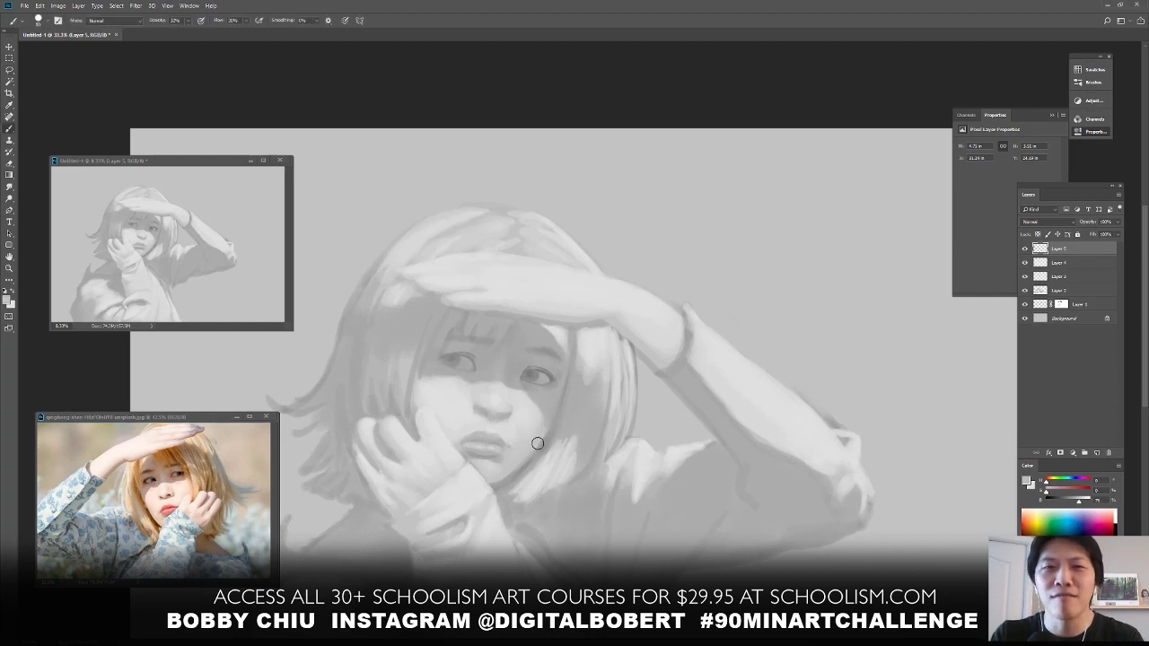
drag(538, 443, 538, 437)
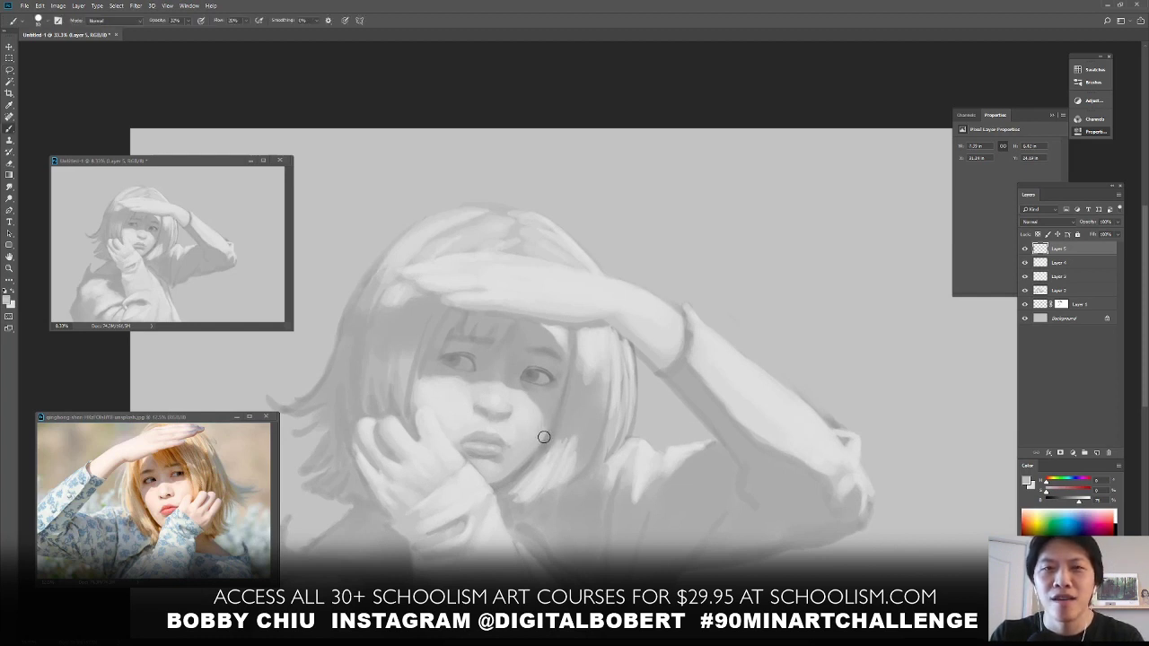
mouse_move(544, 437)
mouse_down()
mouse_move(518, 465)
mouse_move(534, 450)
mouse_move(486, 486)
mouse_move(556, 439)
mouse_up()
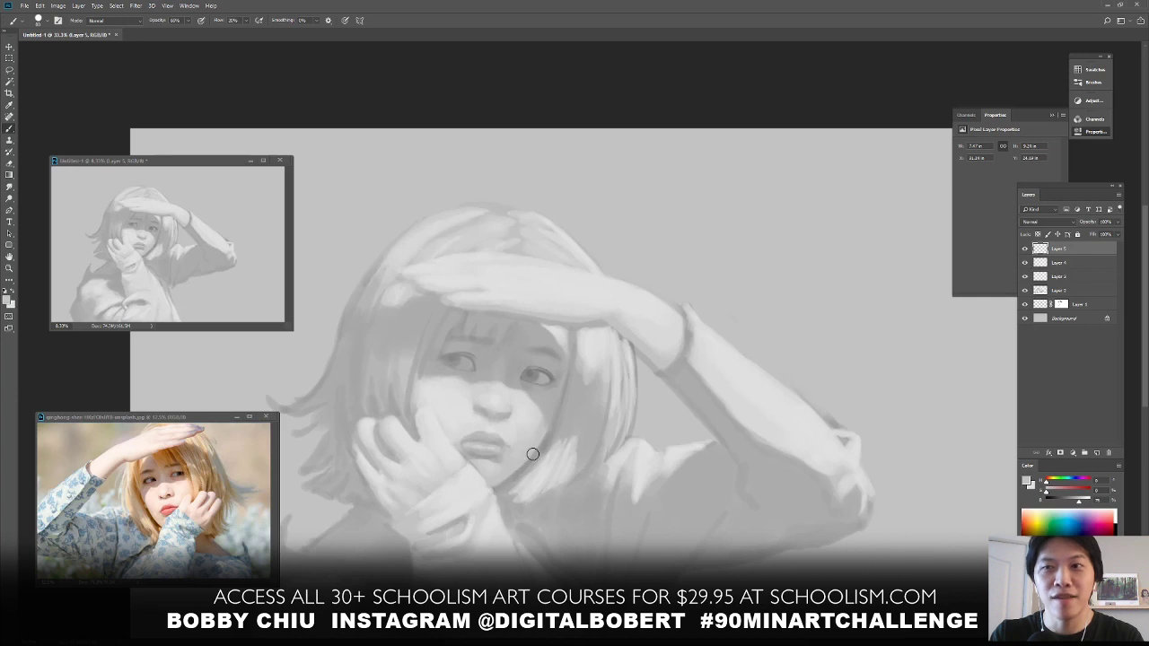
drag(537, 445, 545, 434)
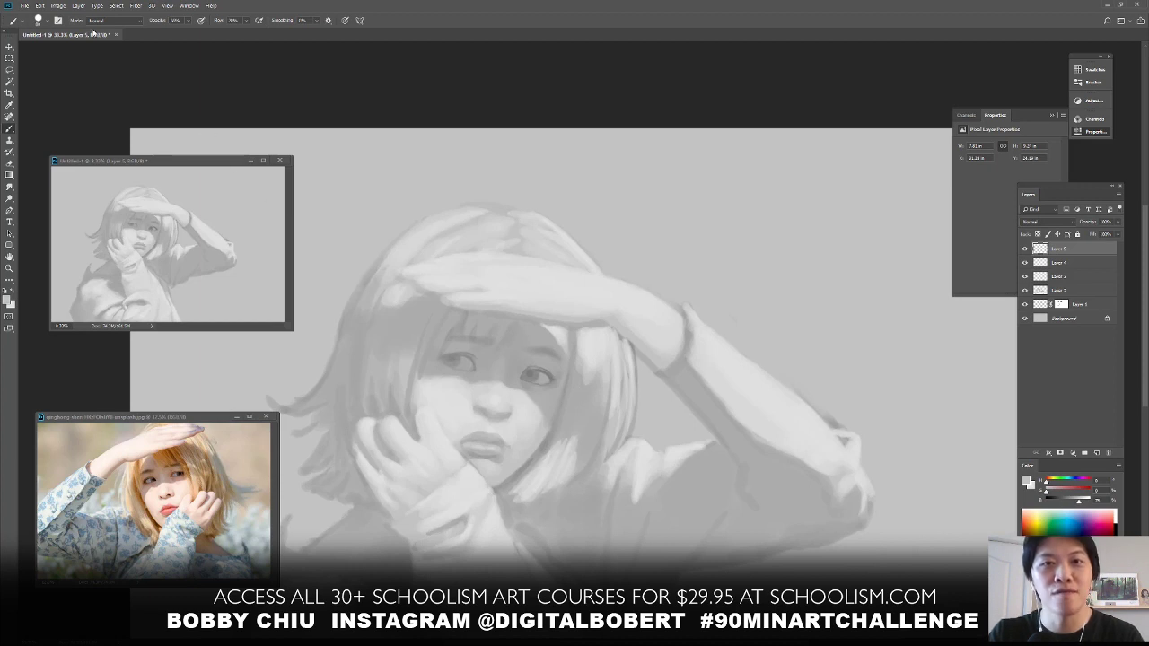
click(56, 7)
mouse_move(99, 91)
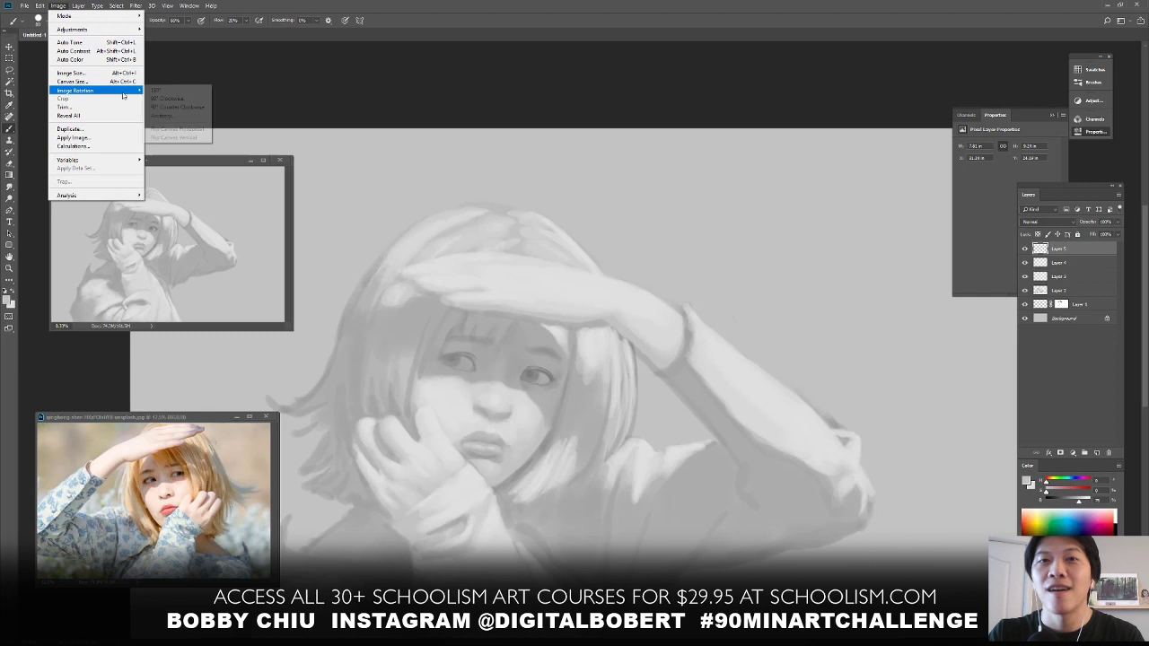
Flip the canvas back, then softly shade cheek and chin with a sampled darker grey at 40% opacity
click(191, 131)
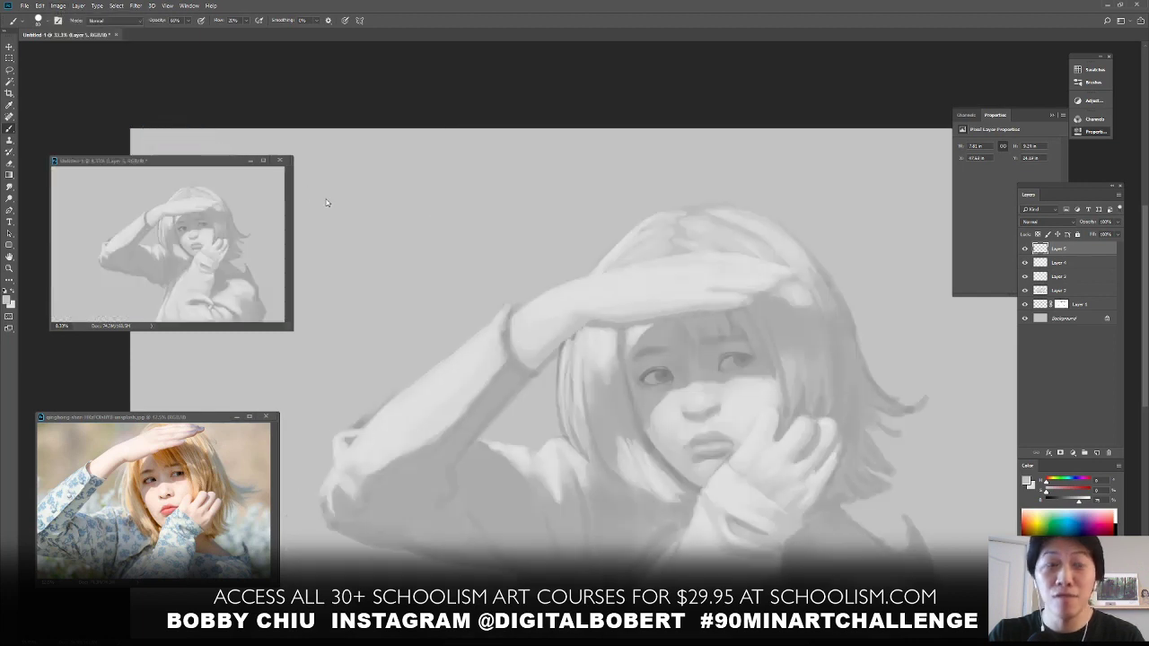
drag(710, 505, 457, 561)
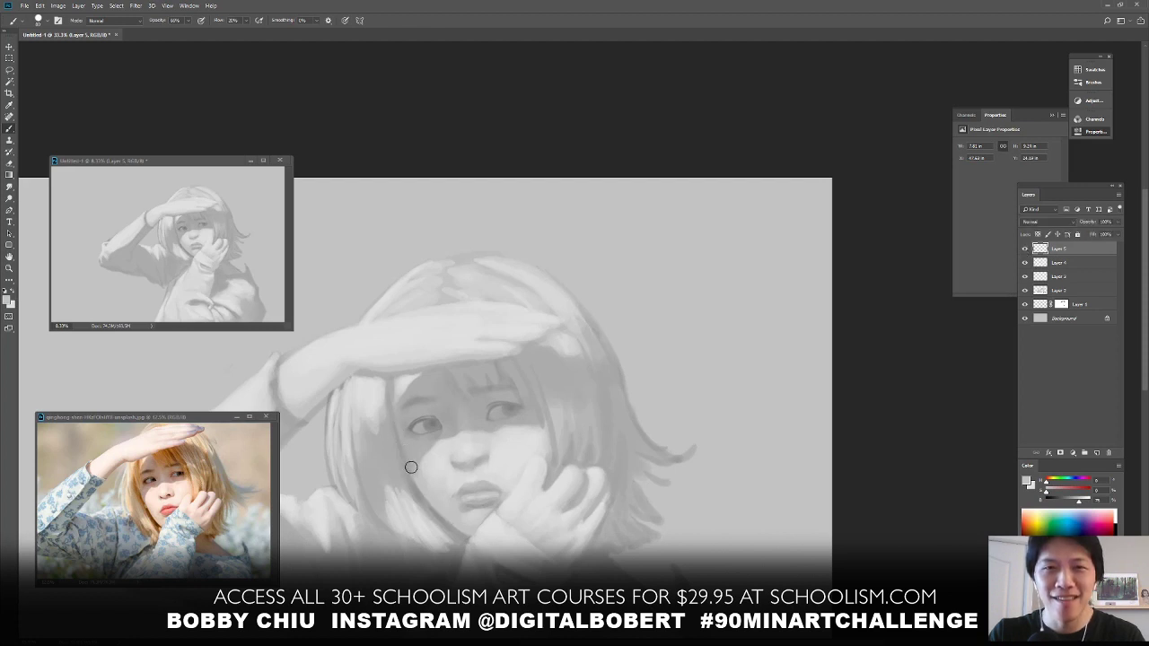
alt+click(437, 418)
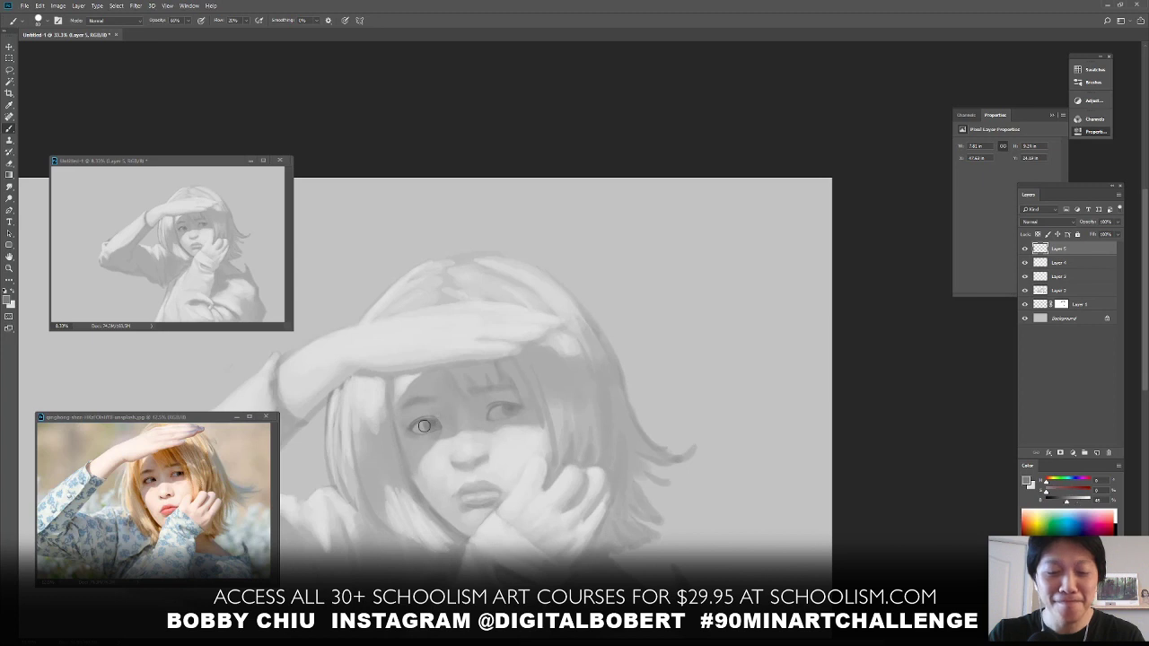
drag(406, 467, 411, 479)
key(ctrl+z)
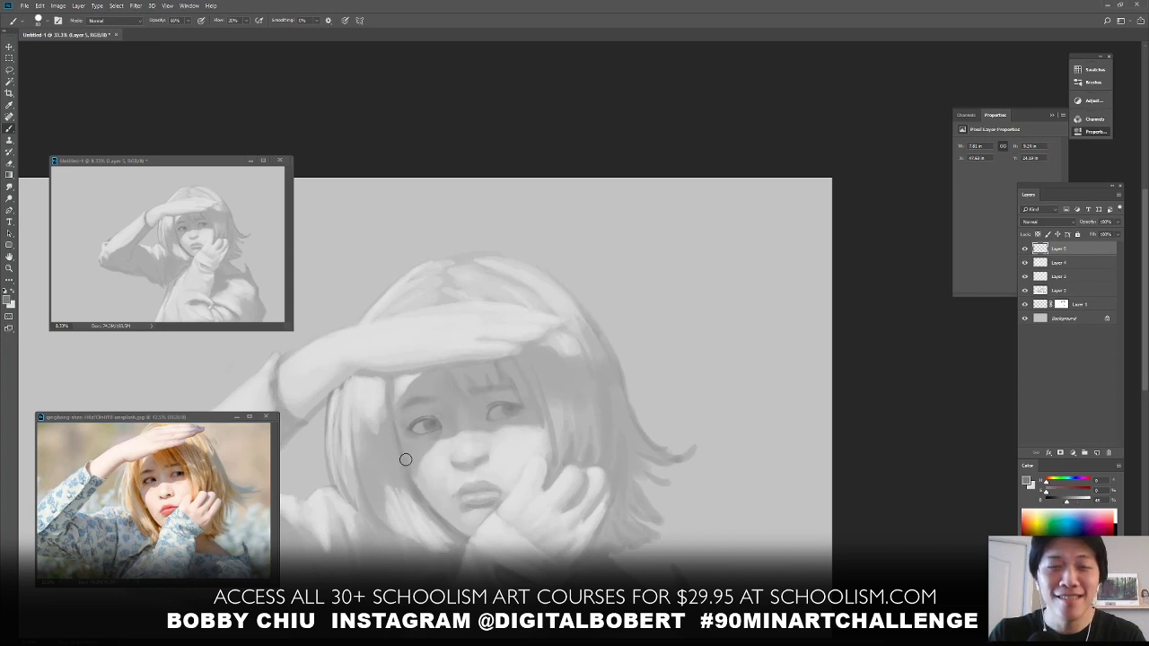
key(4)
mouse_move(402, 461)
mouse_down()
mouse_move(444, 521)
mouse_move(418, 483)
mouse_move(456, 527)
mouse_up()
mouse_move(421, 488)
mouse_down()
mouse_move(407, 475)
mouse_move(460, 530)
mouse_move(439, 512)
mouse_up()
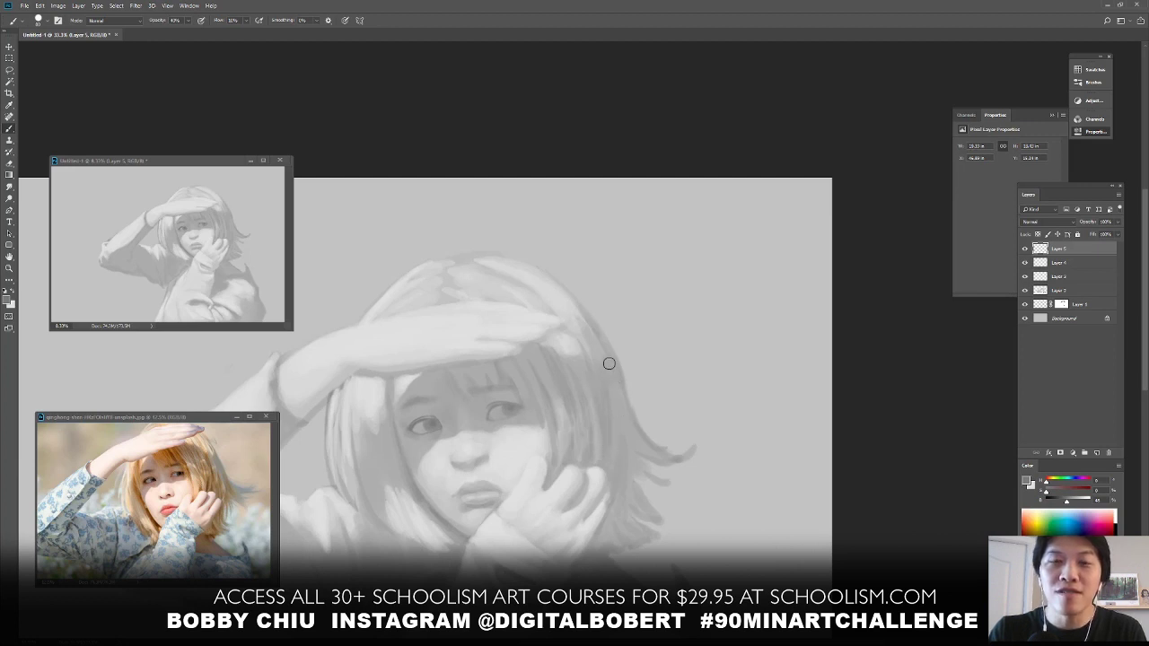
Add a faint stroke along the hair tips and pan the figure higher in view
mouse_move(621, 399)
mouse_down()
mouse_move(646, 455)
mouse_move(625, 441)
mouse_move(661, 479)
mouse_move(625, 454)
mouse_move(665, 486)
mouse_move(630, 467)
mouse_move(668, 490)
mouse_move(630, 456)
mouse_move(674, 479)
mouse_move(639, 463)
mouse_move(654, 456)
mouse_move(661, 478)
mouse_move(646, 463)
mouse_move(678, 471)
mouse_move(642, 472)
mouse_move(674, 477)
mouse_move(627, 454)
mouse_move(634, 468)
mouse_move(623, 439)
mouse_move(628, 473)
mouse_move(621, 439)
mouse_move(622, 499)
mouse_move(629, 489)
mouse_move(635, 505)
mouse_move(603, 445)
mouse_move(616, 464)
mouse_move(596, 484)
mouse_move(608, 468)
mouse_move(598, 513)
mouse_move(621, 439)
mouse_move(615, 514)
mouse_move(618, 487)
mouse_move(620, 523)
mouse_move(617, 500)
mouse_move(634, 522)
mouse_move(627, 498)
mouse_move(650, 537)
mouse_move(627, 499)
mouse_move(630, 538)
mouse_move(613, 517)
mouse_move(608, 548)
mouse_up()
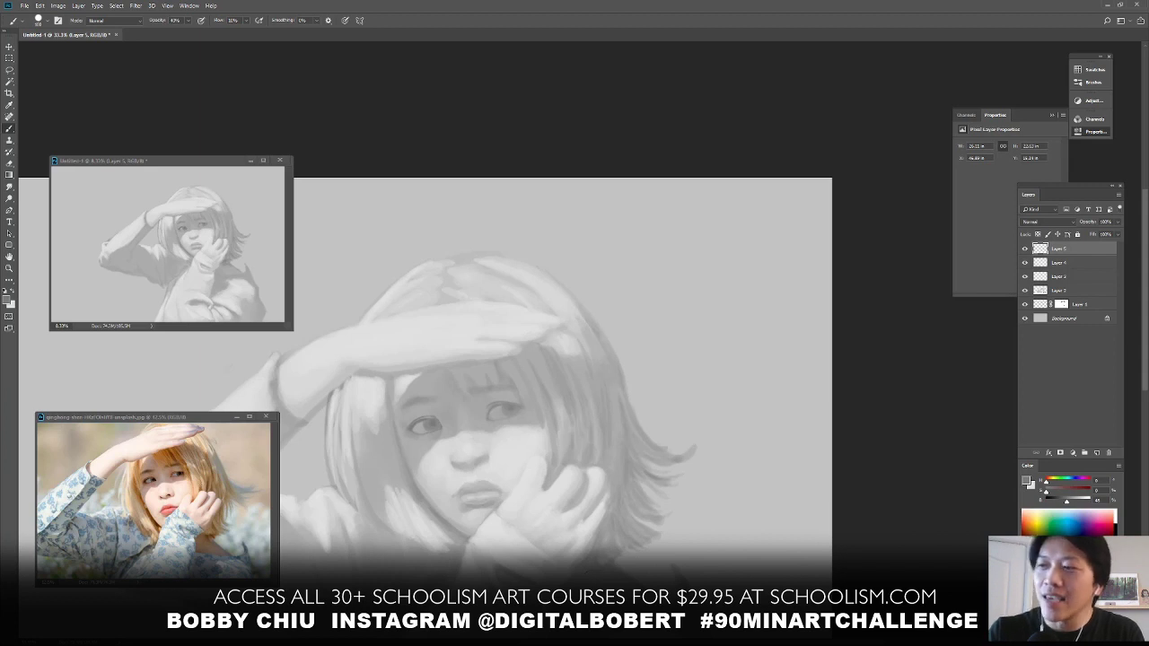
drag(644, 577, 623, 474)
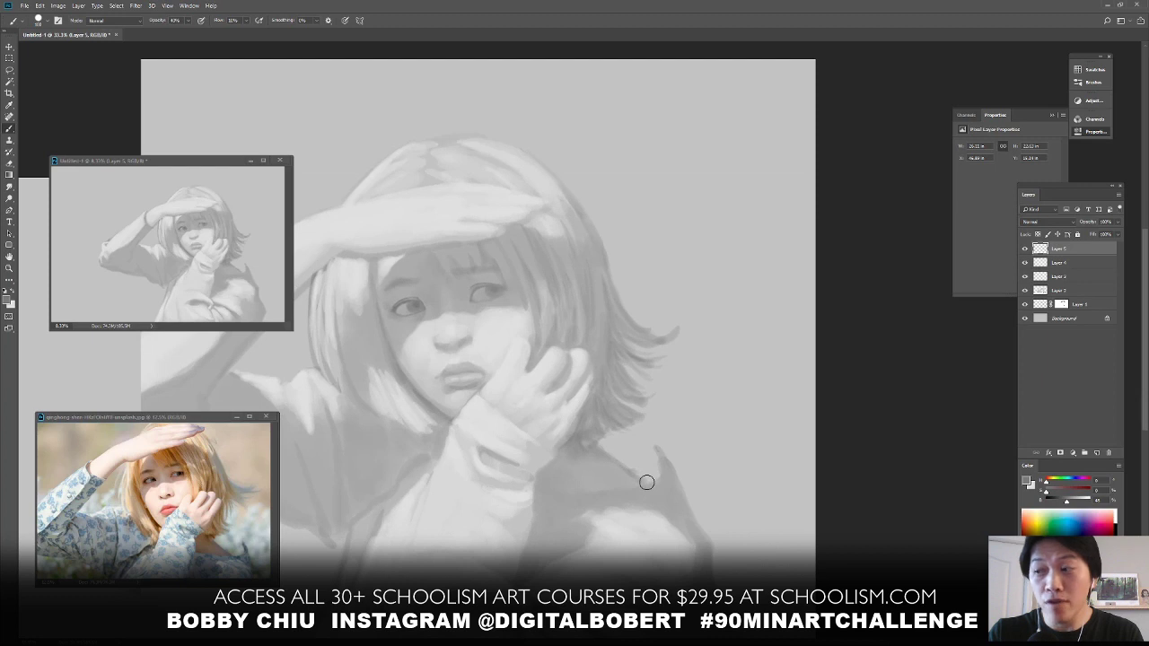
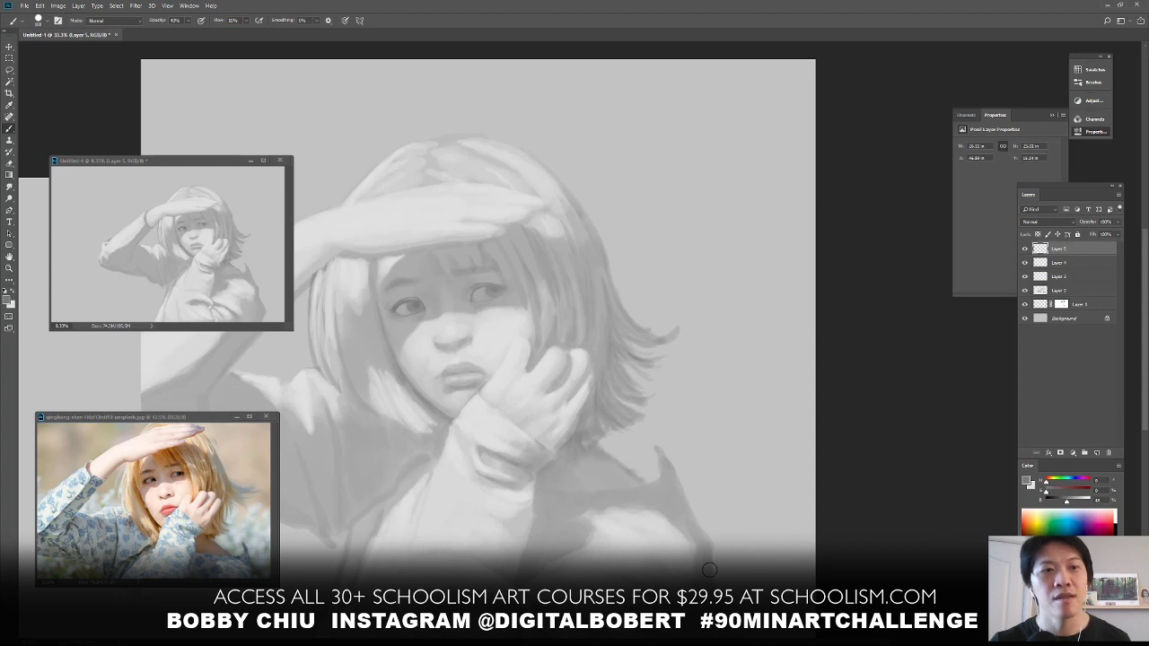
Reapply the lighter sleeve stroke near the wrist, zoom in on the shirt, and add a small stroke
key(ctrl+z)
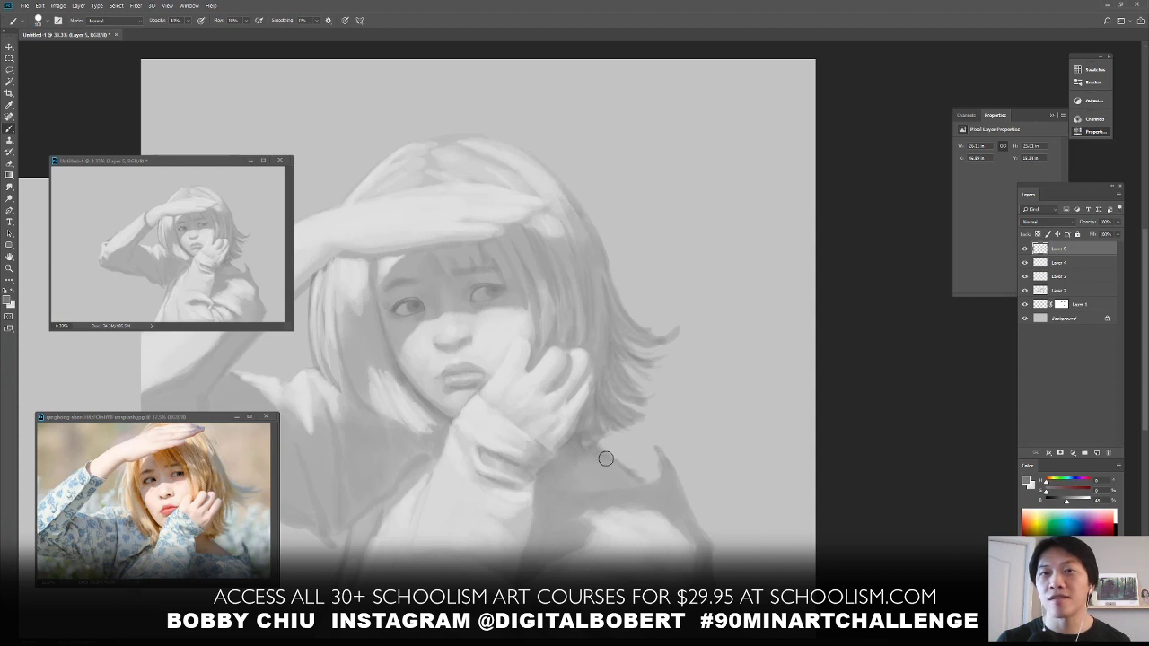
mouse_move(570, 543)
mouse_down()
mouse_move(650, 457)
mouse_move(618, 557)
mouse_up()
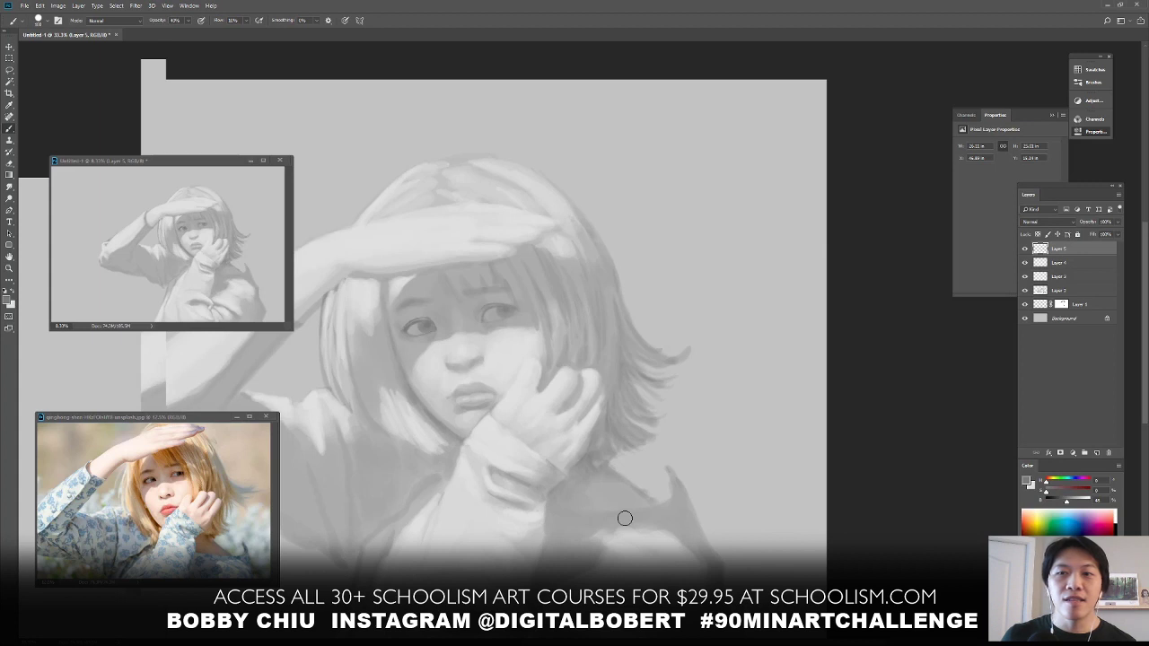
mouse_move(514, 541)
mouse_down()
mouse_move(516, 476)
mouse_move(604, 480)
mouse_up()
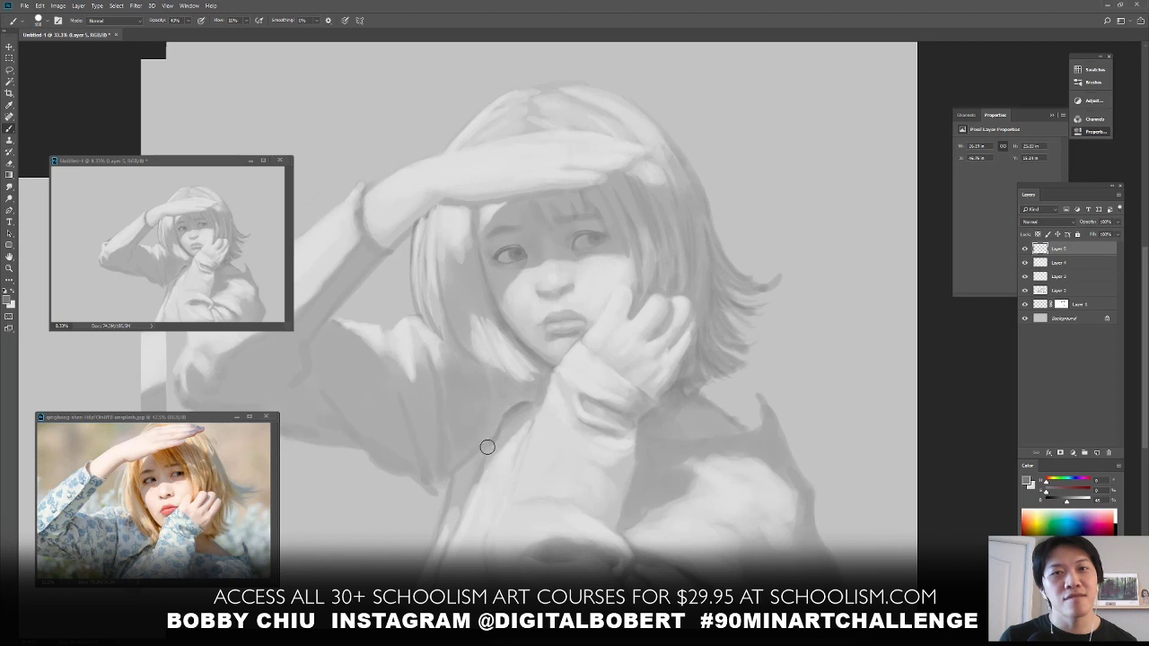
mouse_move(494, 441)
mouse_down()
mouse_move(479, 456)
mouse_move(487, 445)
mouse_up()
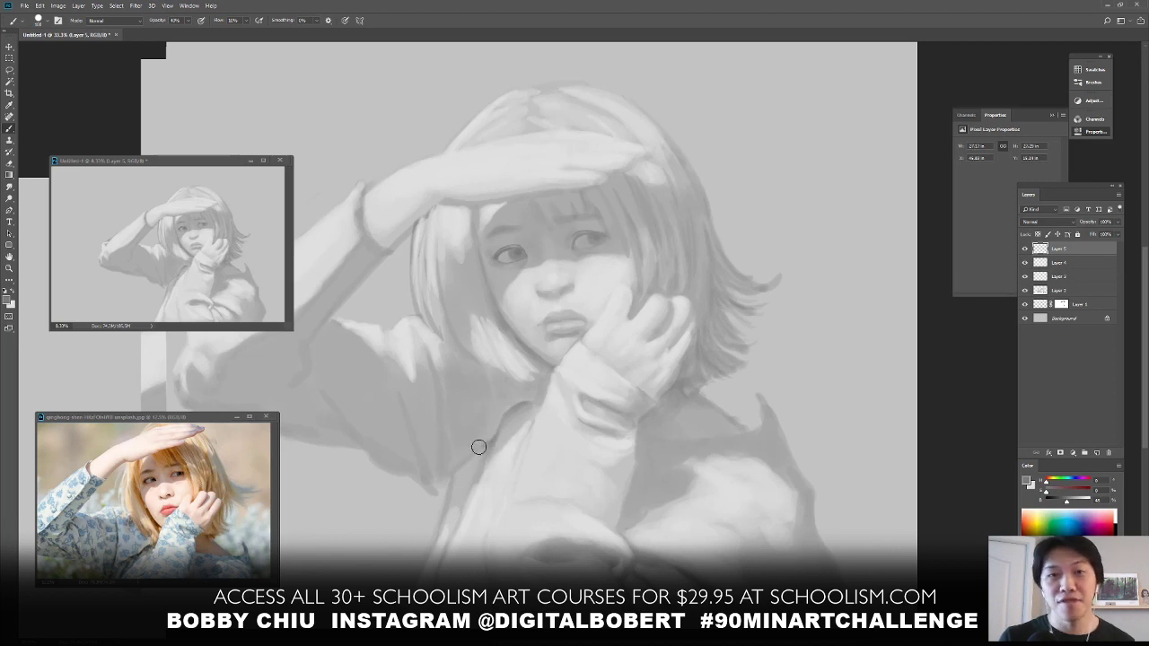
Paint two short shading strokes on the shirt front below the chin
mouse_move(469, 455)
mouse_down()
mouse_move(460, 467)
mouse_move(469, 459)
mouse_up()
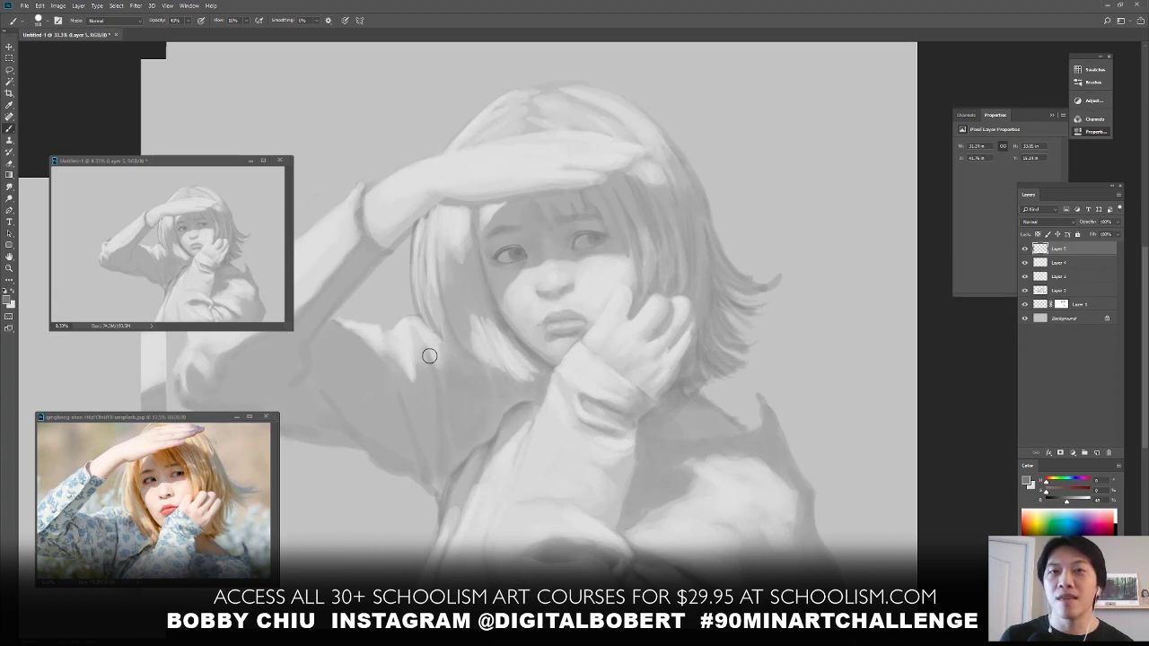
mouse_move(429, 356)
mouse_down()
mouse_move(434, 377)
mouse_move(426, 341)
mouse_move(434, 378)
mouse_up()
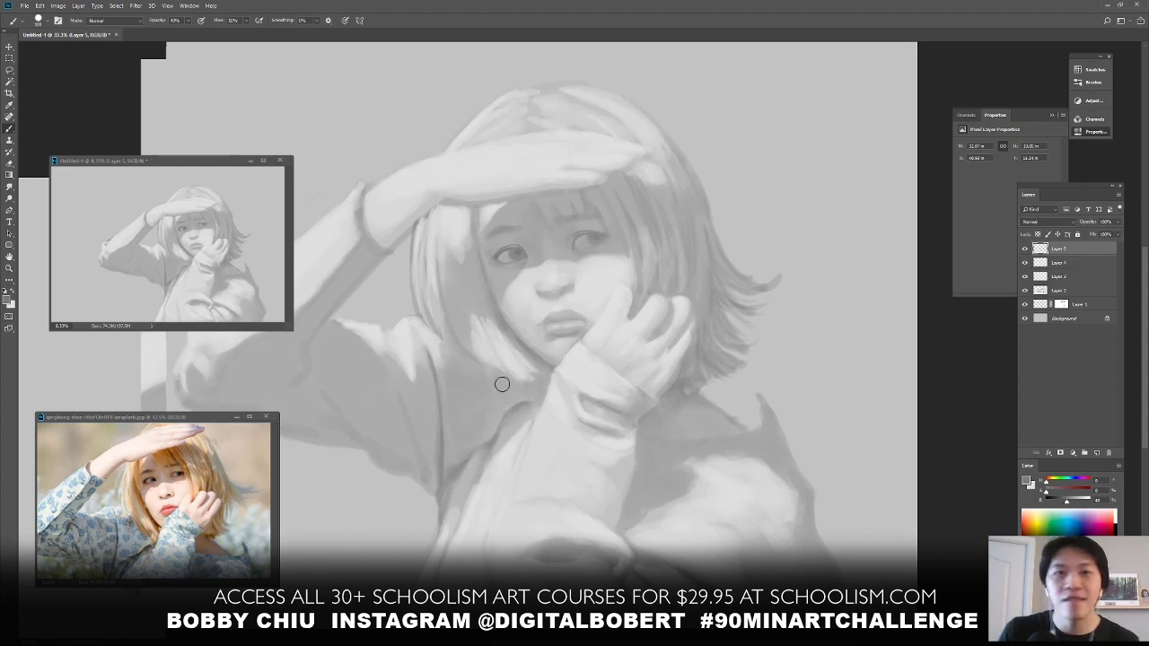
Scroll the canvas left to bring the raised arm's sleeve into view
scroll(539, 431, left, 5)
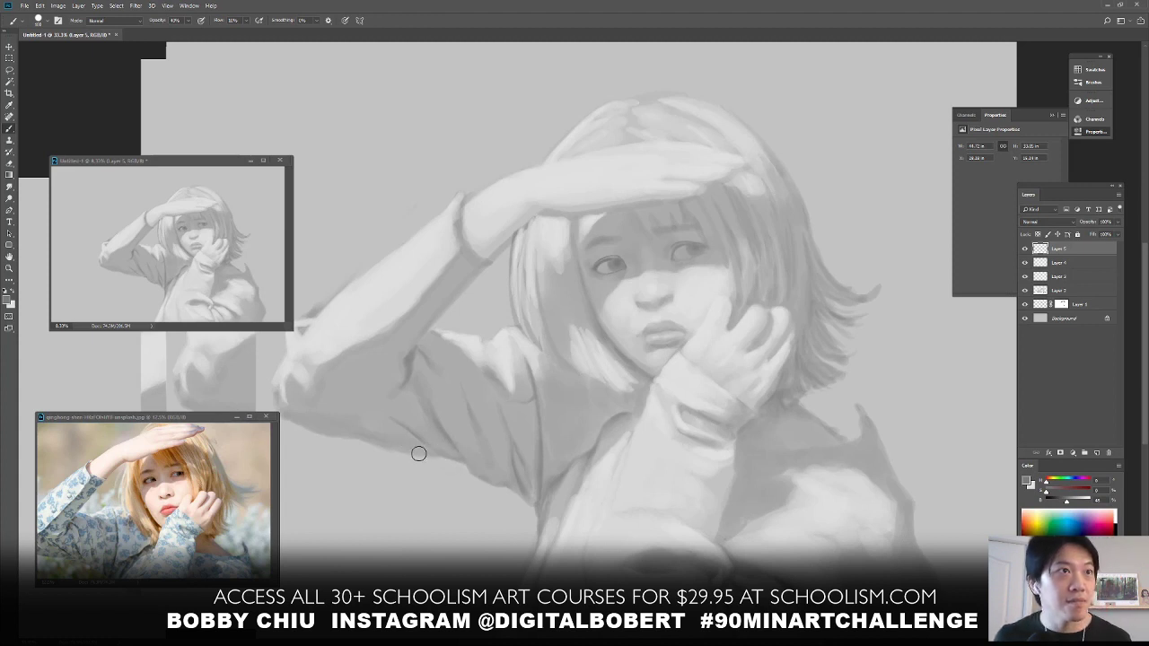
Add a faint stroke on the raised sleeve, zoom out to 16.7%, and float Untitled-1 beside the reference
drag(428, 450, 377, 379)
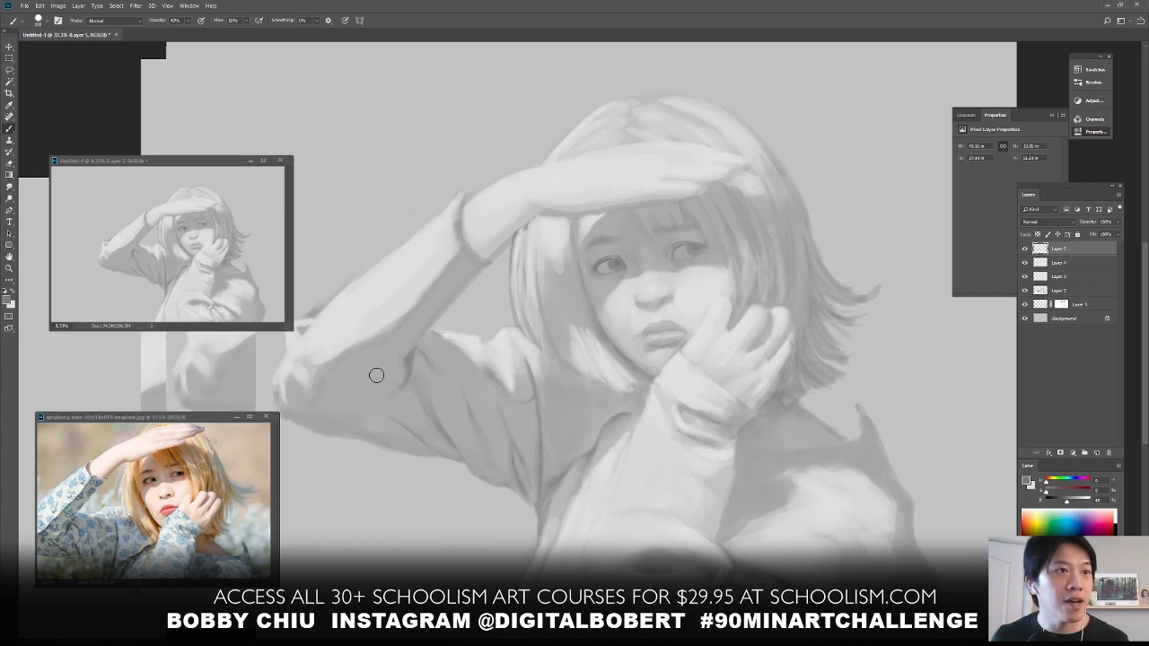
drag(456, 436, 589, 518)
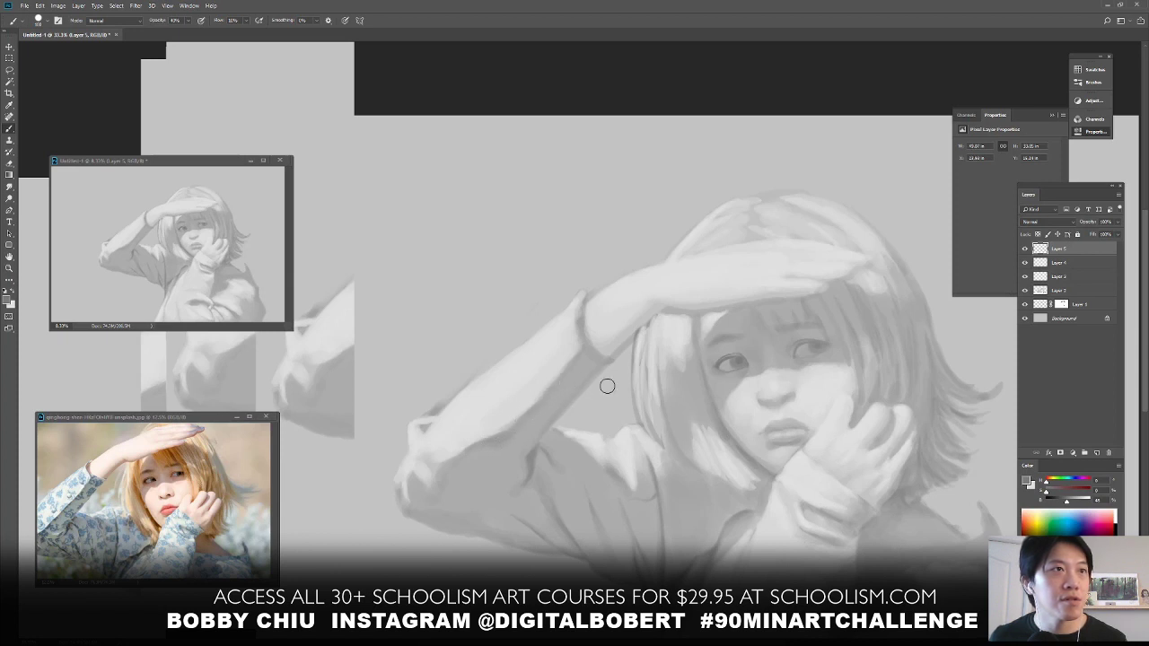
key(ctrl+minus)
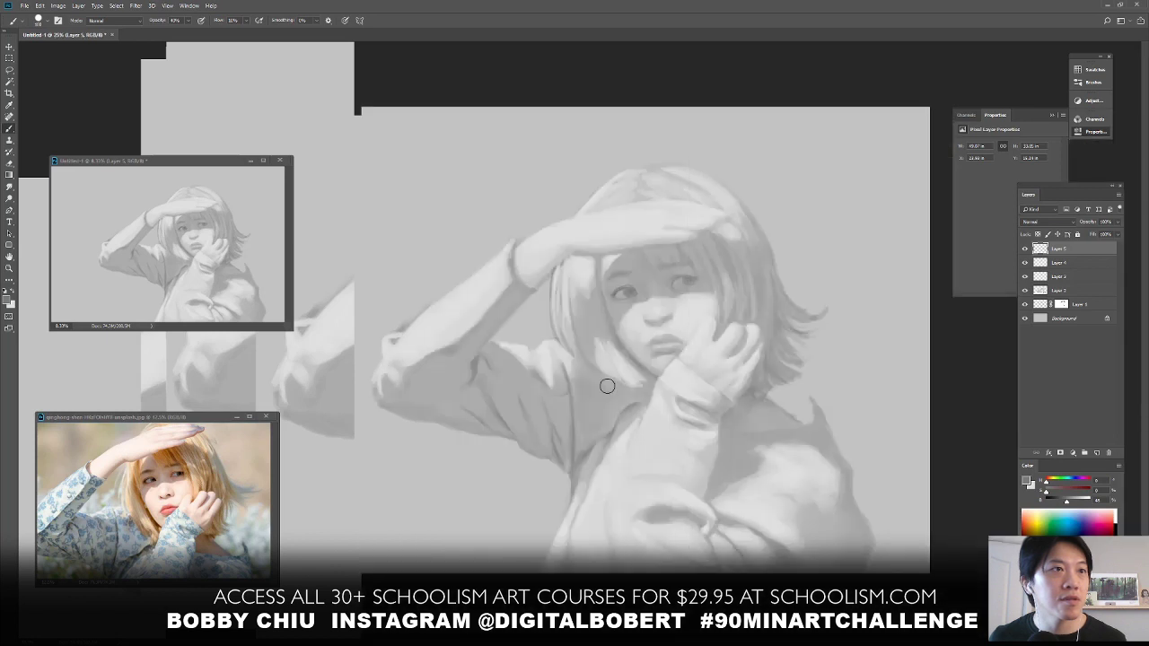
key(ctrl+minus)
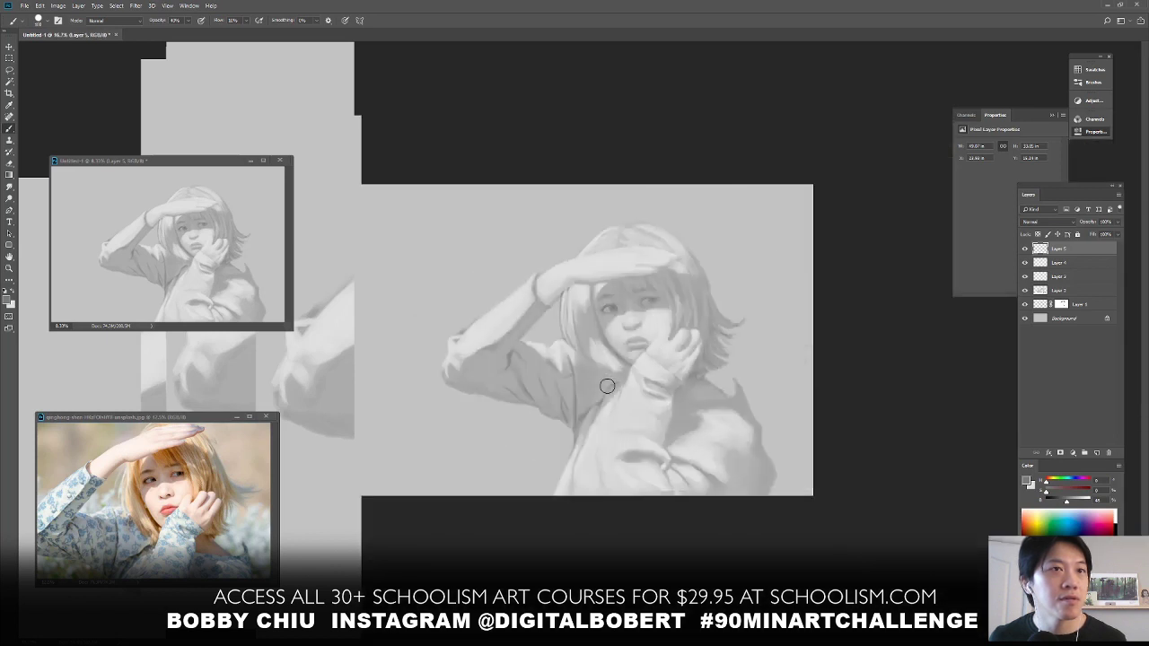
drag(84, 36, 146, 62)
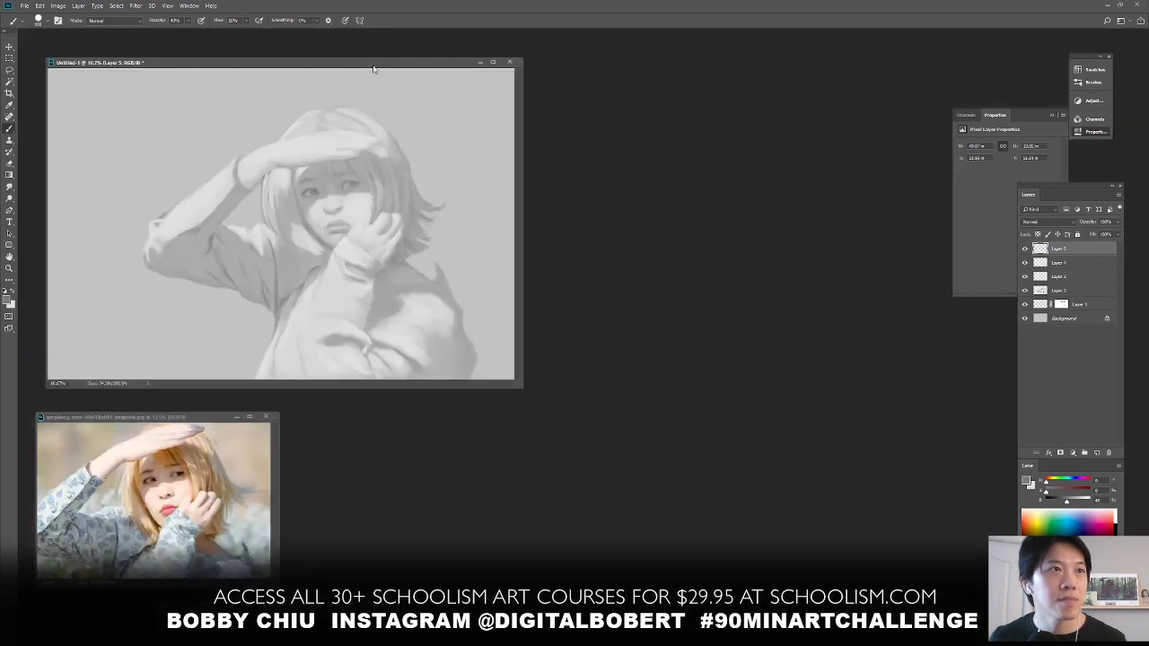
drag(373, 69, 532, 45)
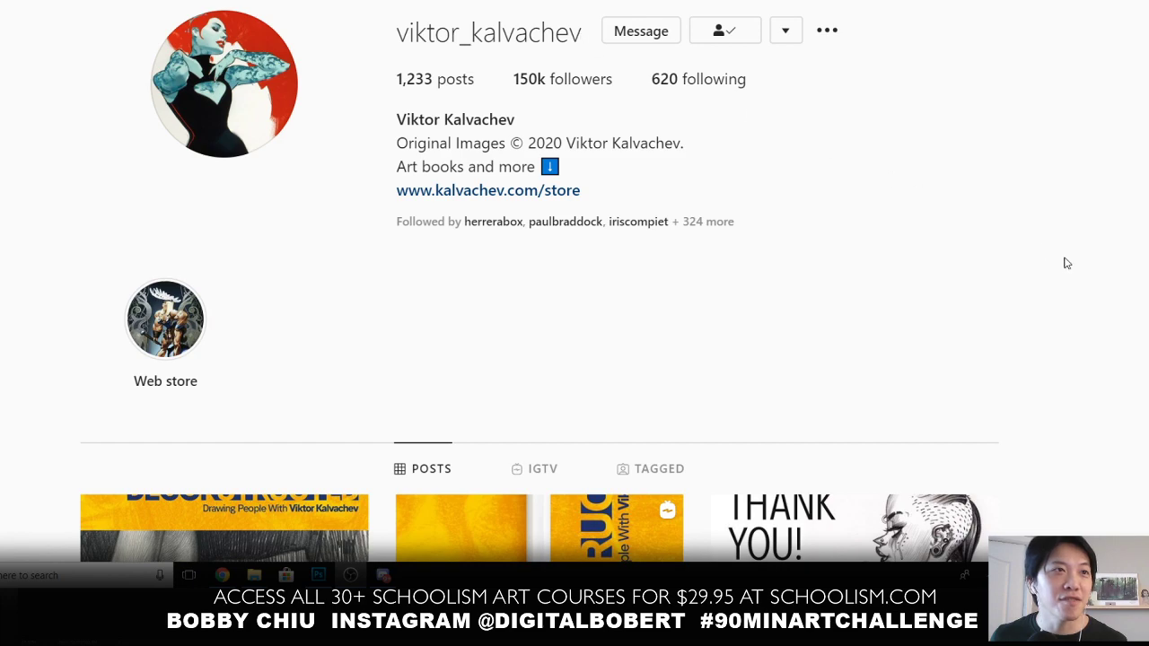
Open the hatched back sketch post and page forward through five of the artist's posts
scroll(1066, 263, down, 12)
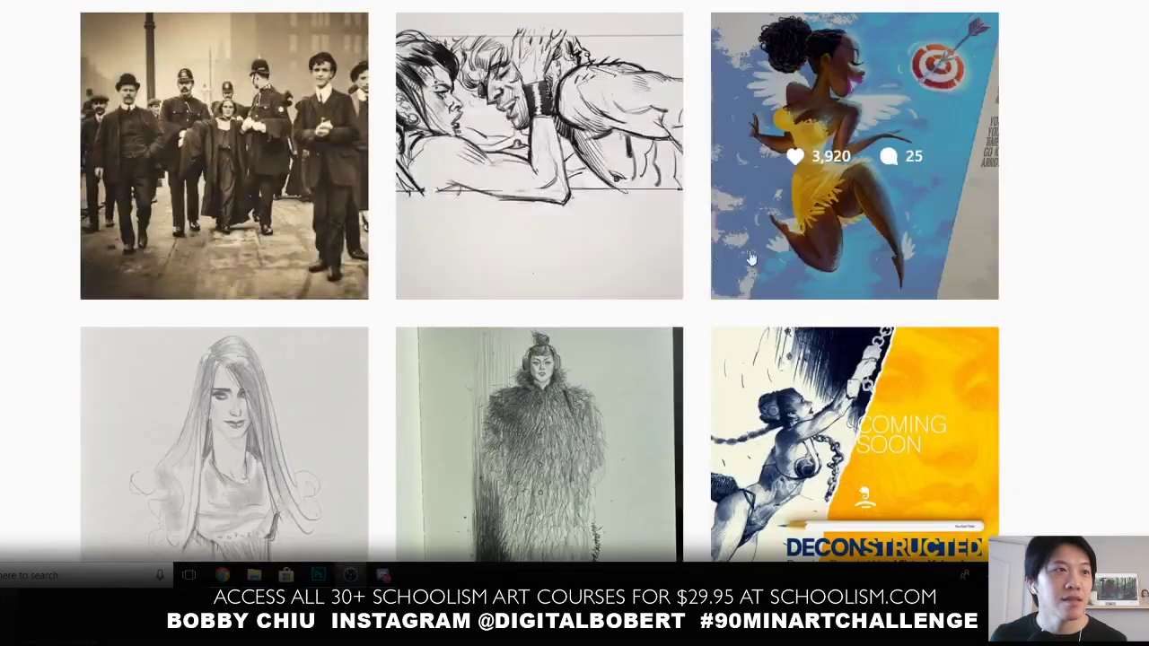
click(618, 211)
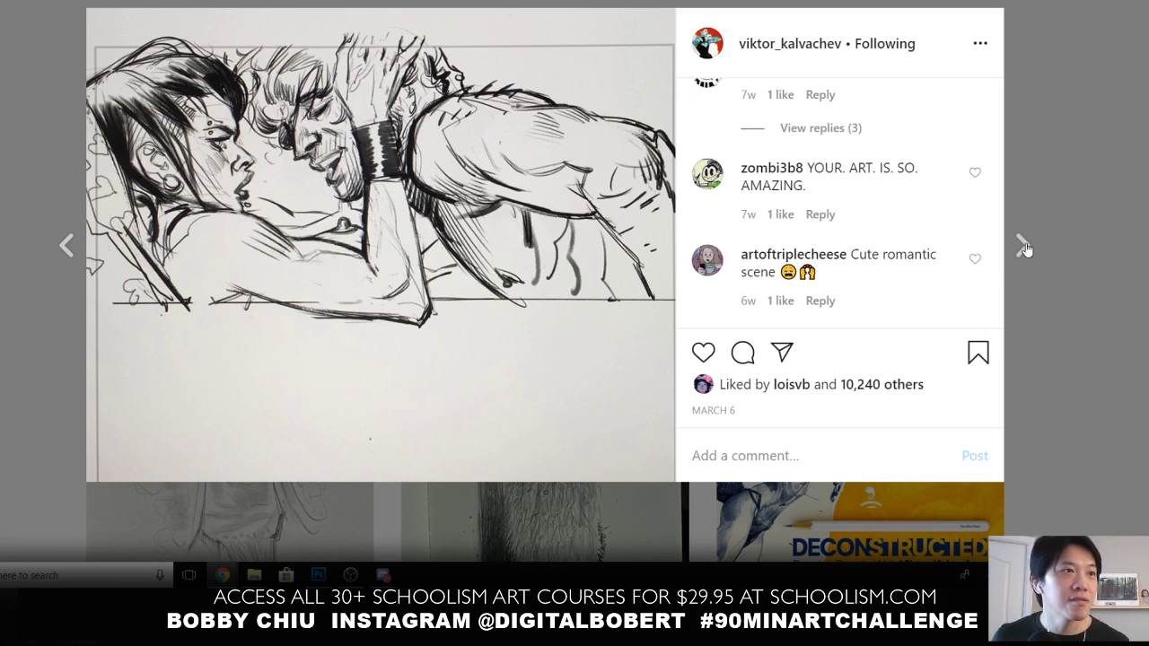
click(1024, 247)
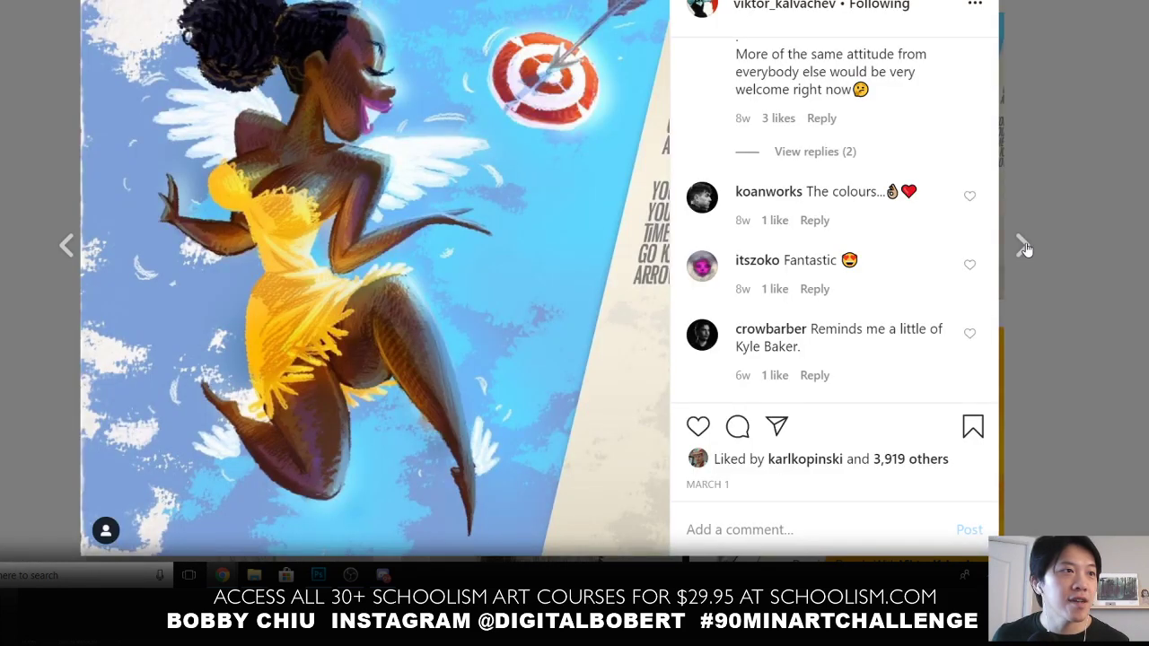
click(1024, 247)
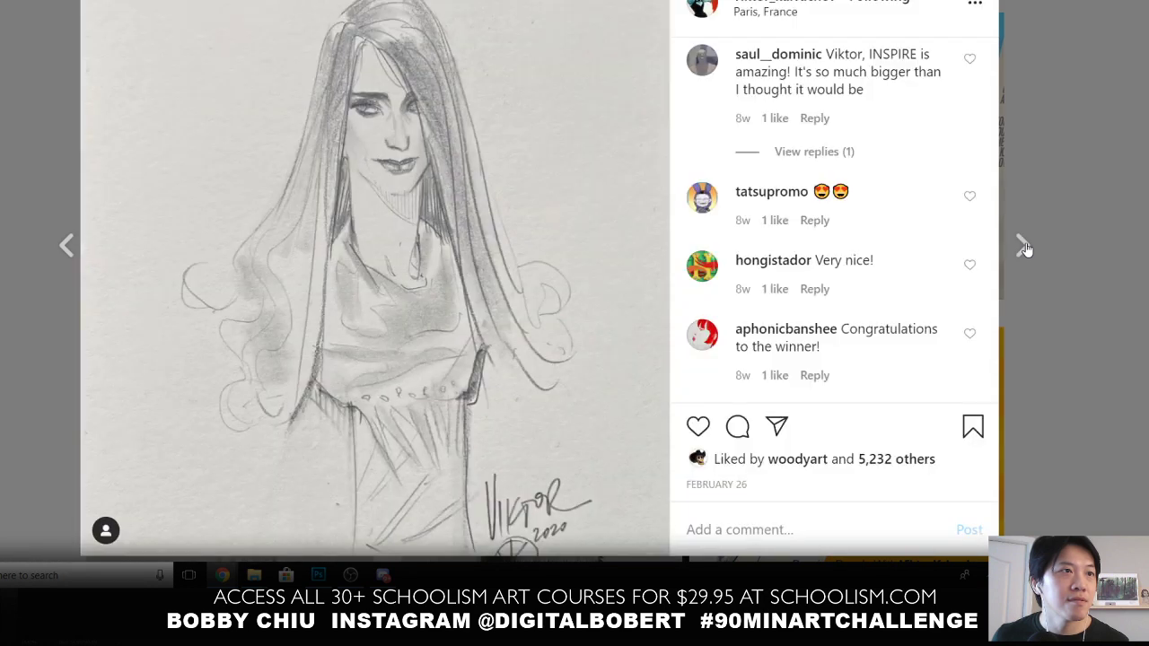
click(1024, 247)
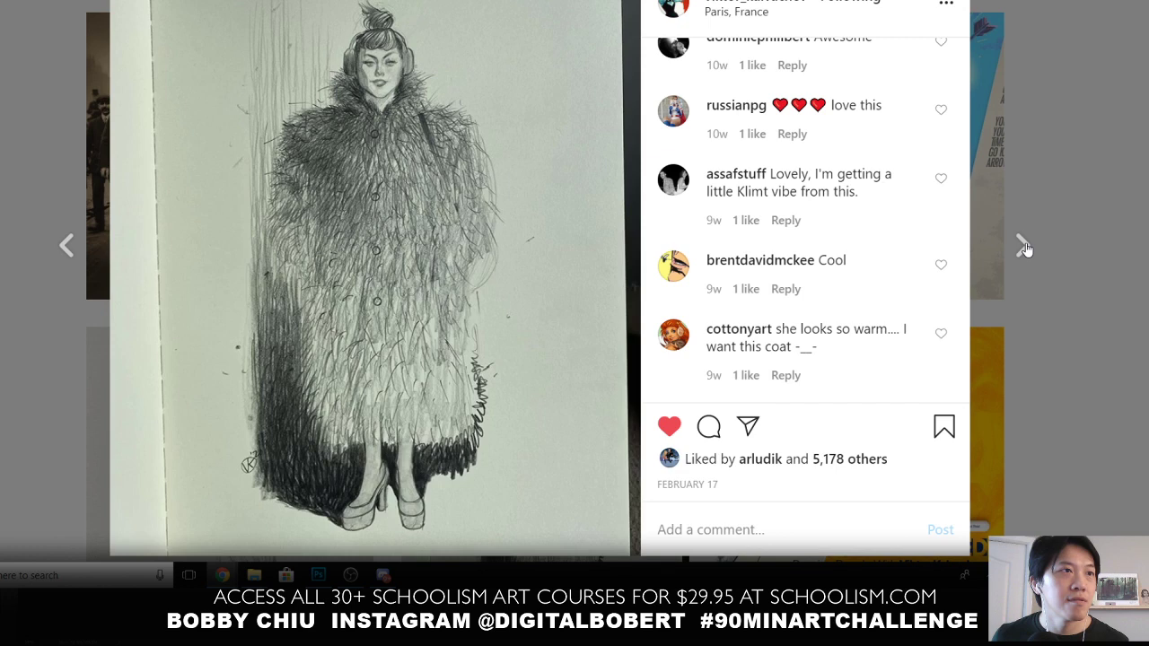
click(1023, 247)
click(1024, 247)
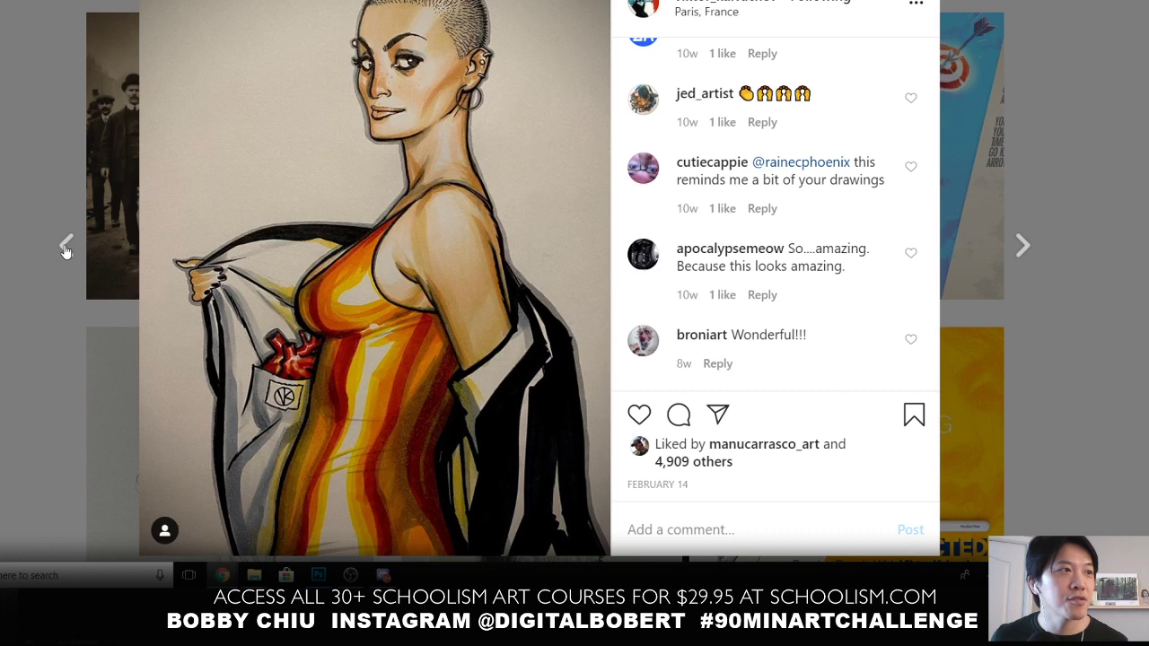
Step back to the orange-dress illustration, then page forward to the pencil portrait sketches
click(66, 248)
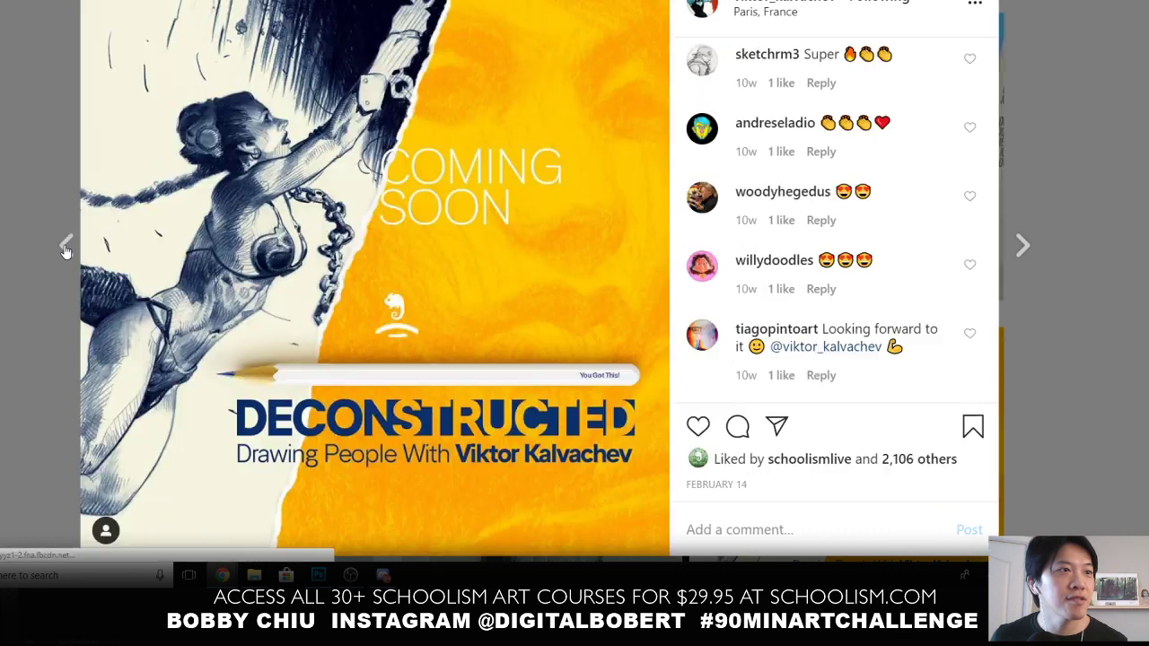
click(1024, 247)
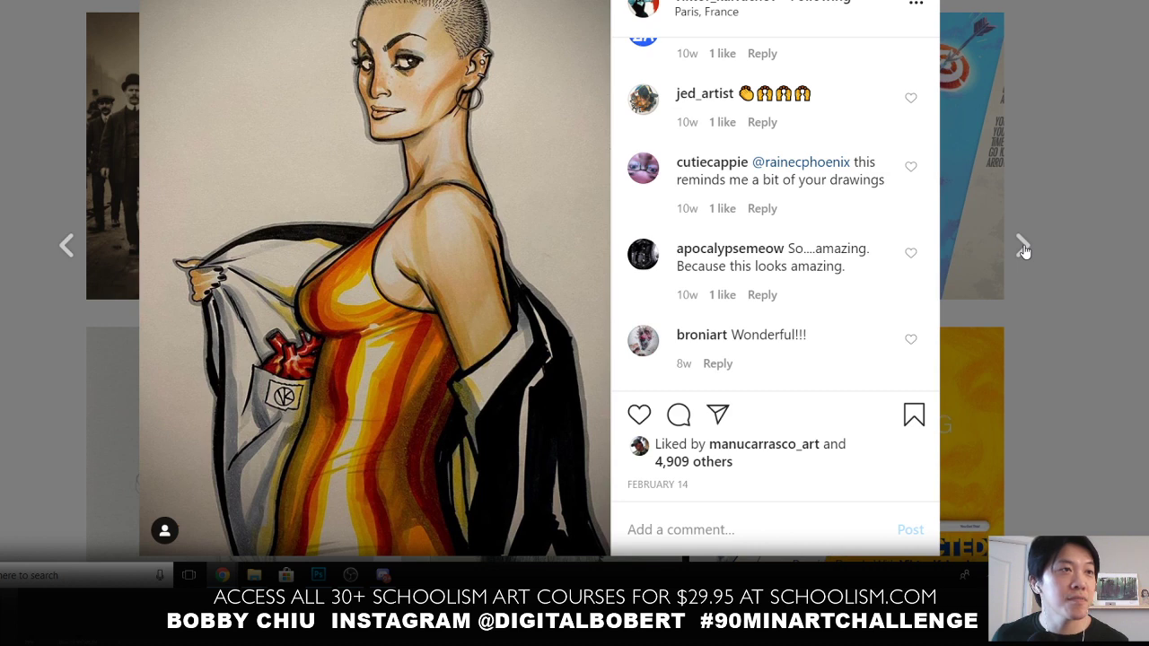
click(1024, 247)
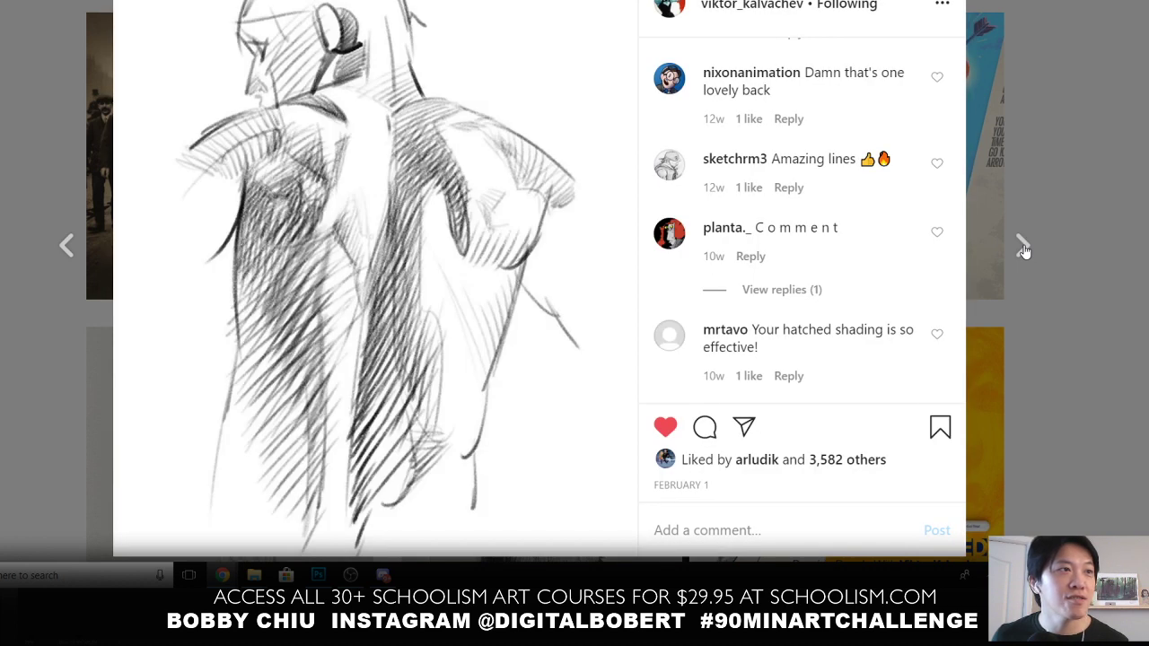
click(1024, 248)
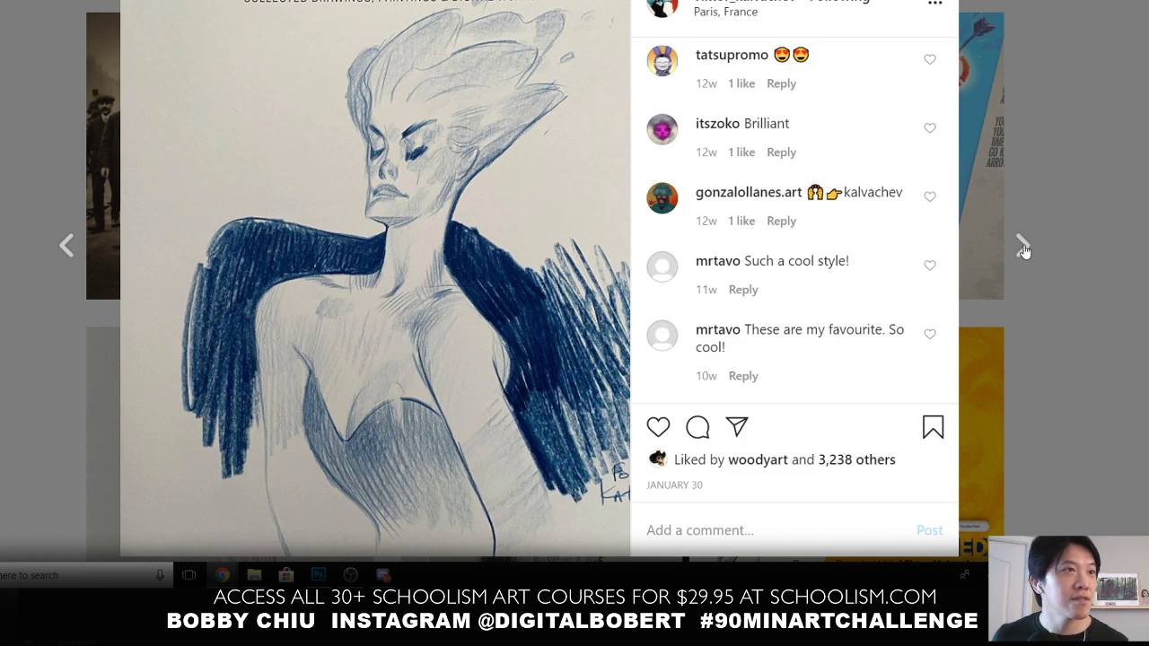
click(1023, 248)
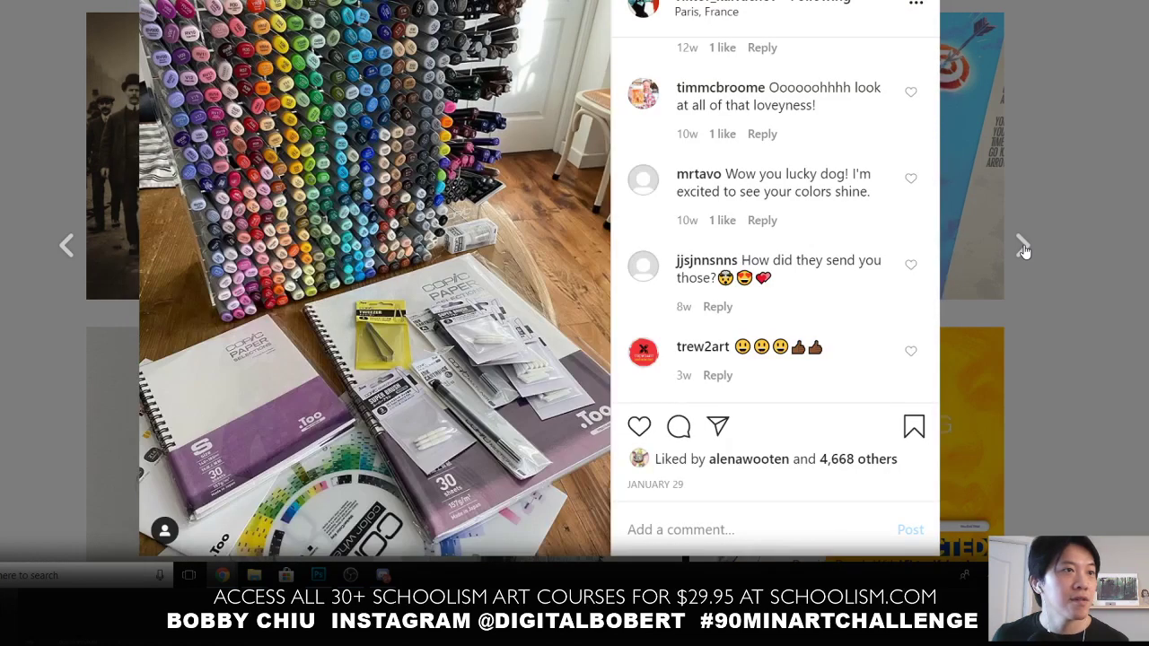
click(1024, 249)
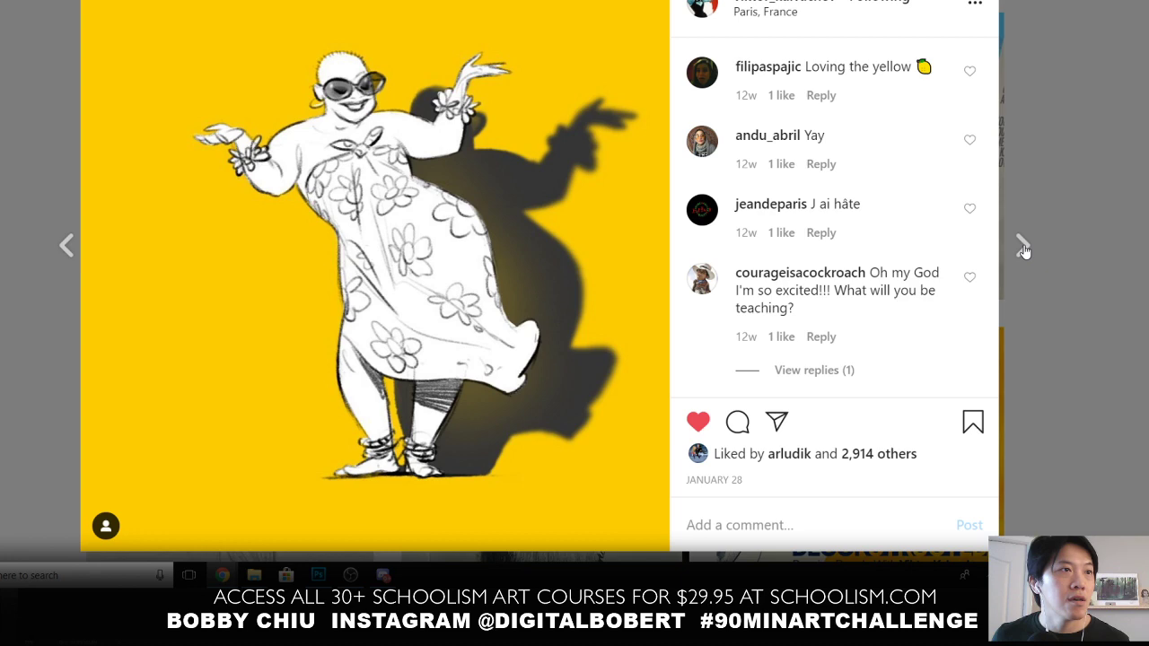
click(1024, 249)
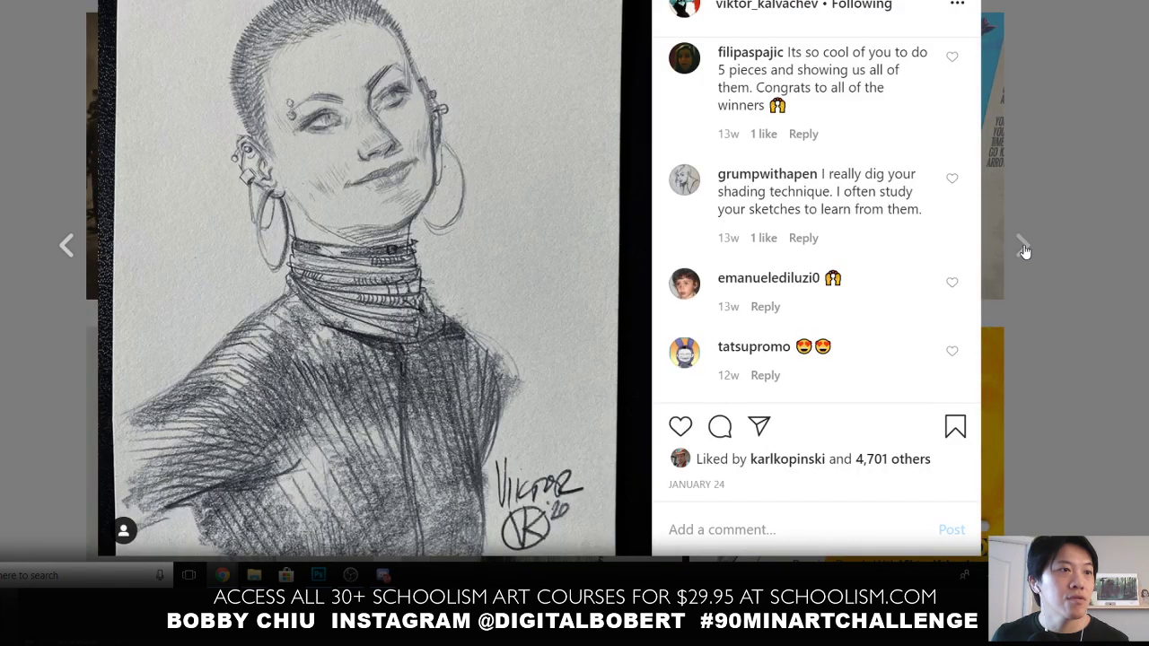
click(1024, 249)
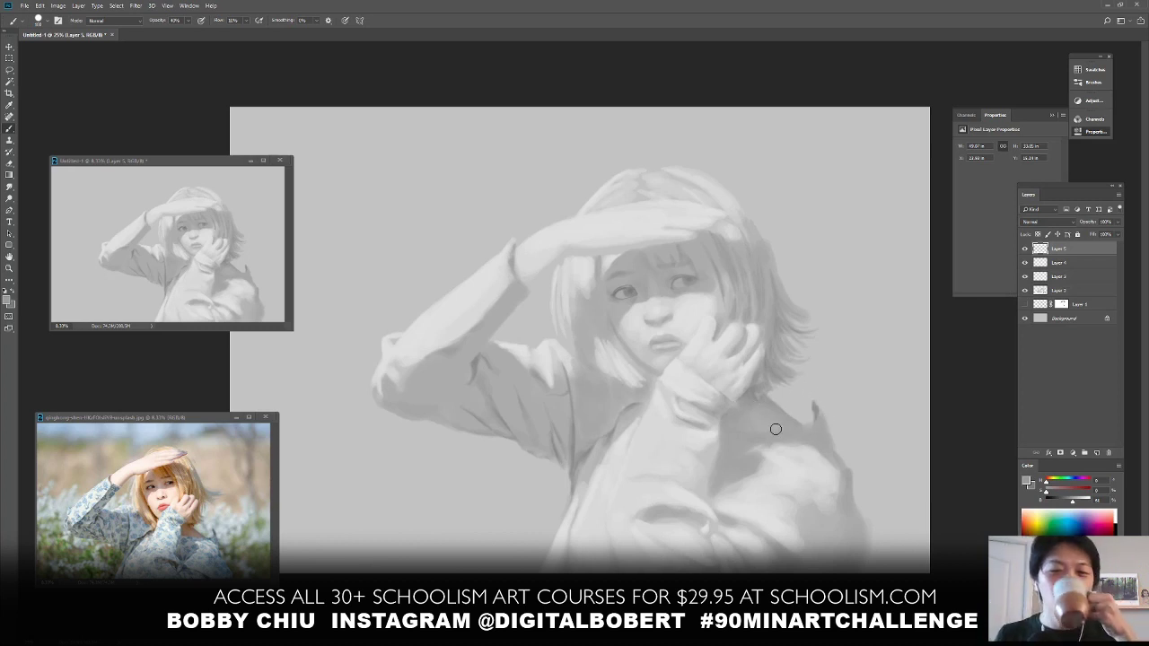
Sample a darker grey from the portrait and zoom to 33.3% on the face and raised hand
alt+click(633, 285)
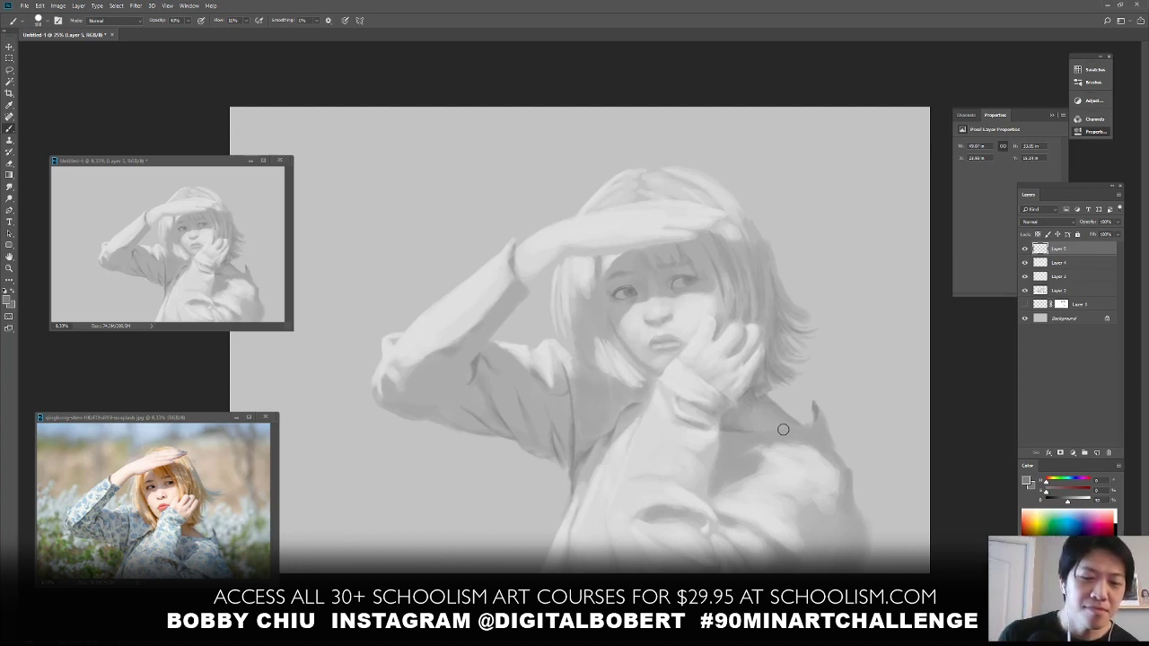
key(ctrl+plus)
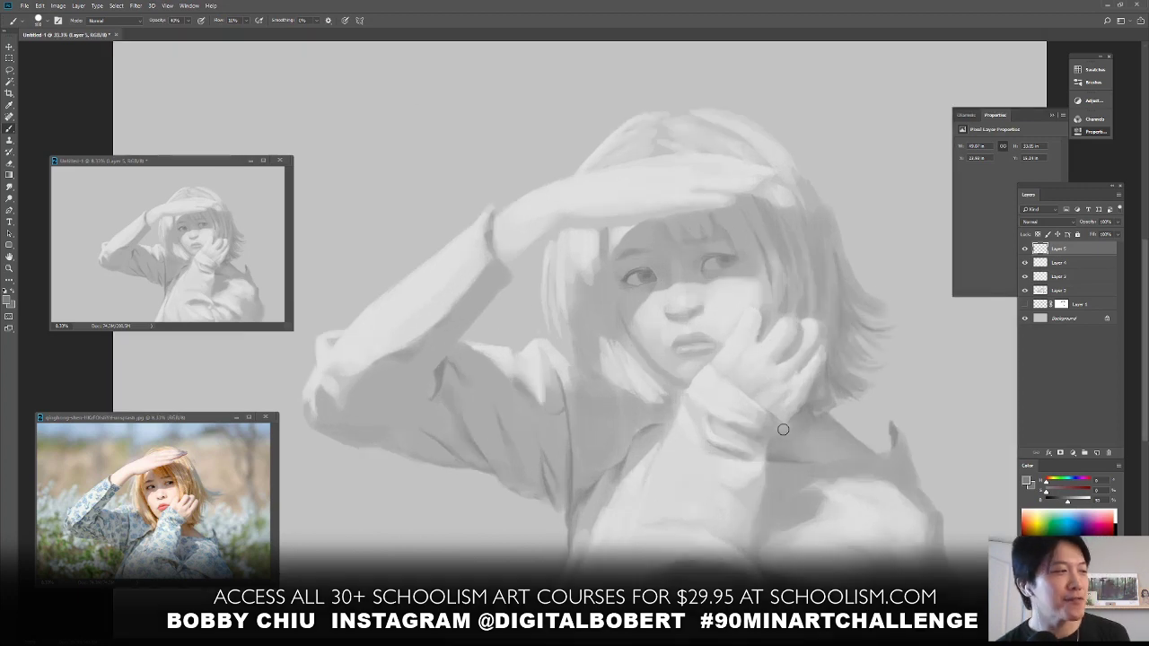
drag(756, 279, 691, 471)
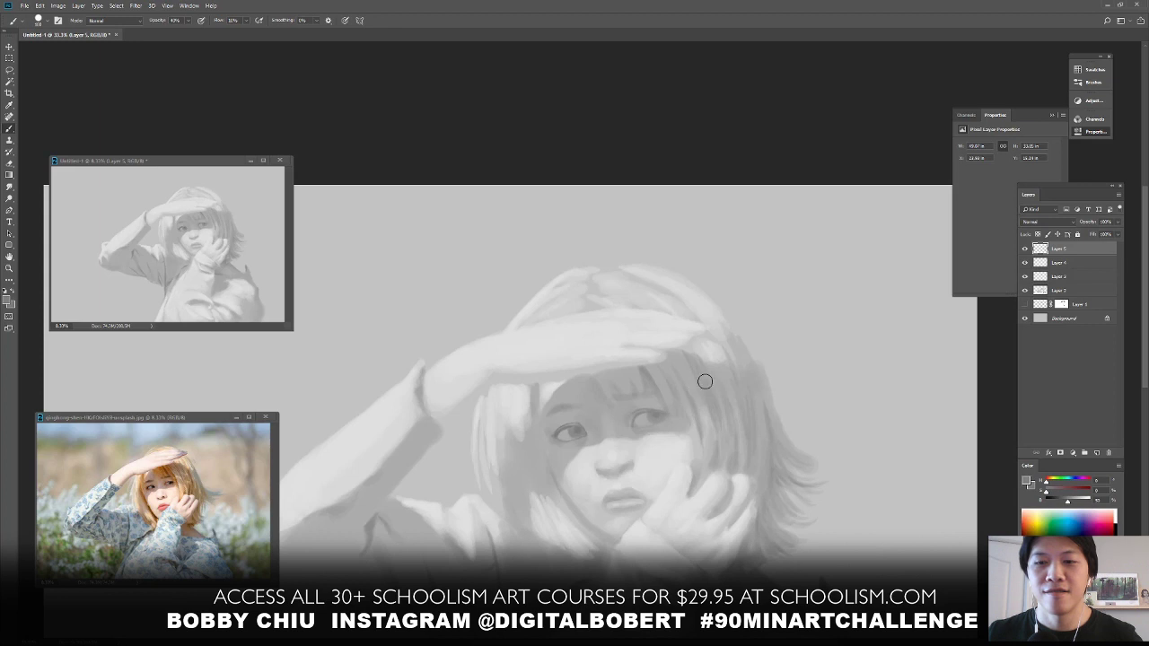
Compare Layer 5 on and off, then paint lighter grey along the hand's top edge at 70% opacity
click(1024, 248)
click(1025, 249)
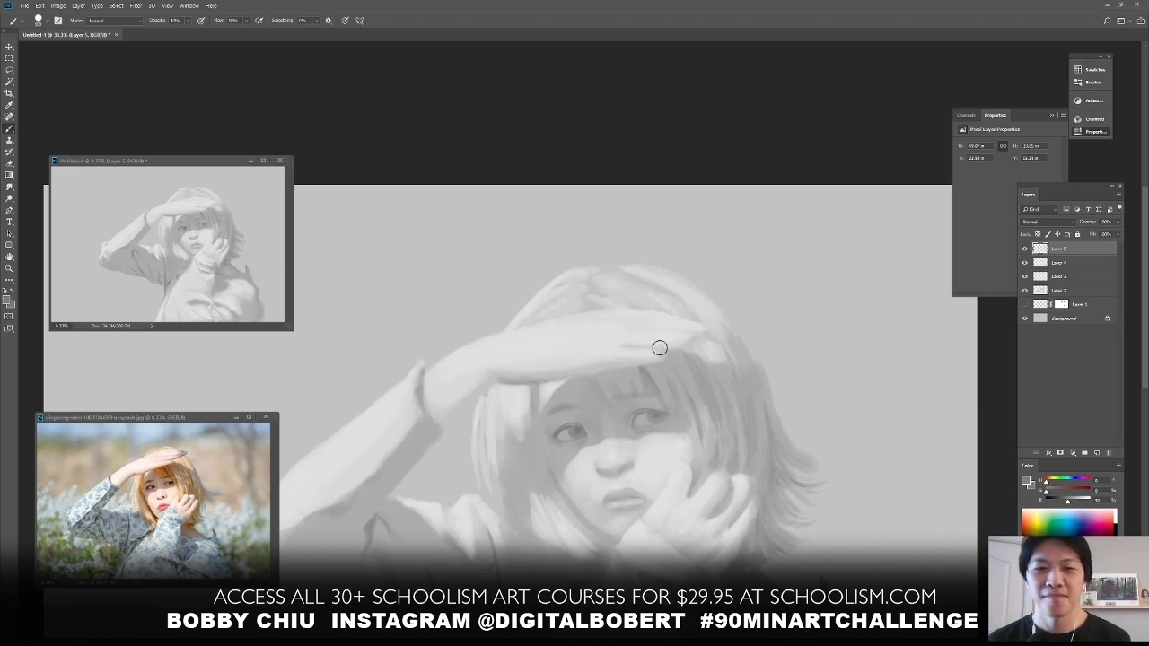
alt+click(596, 373)
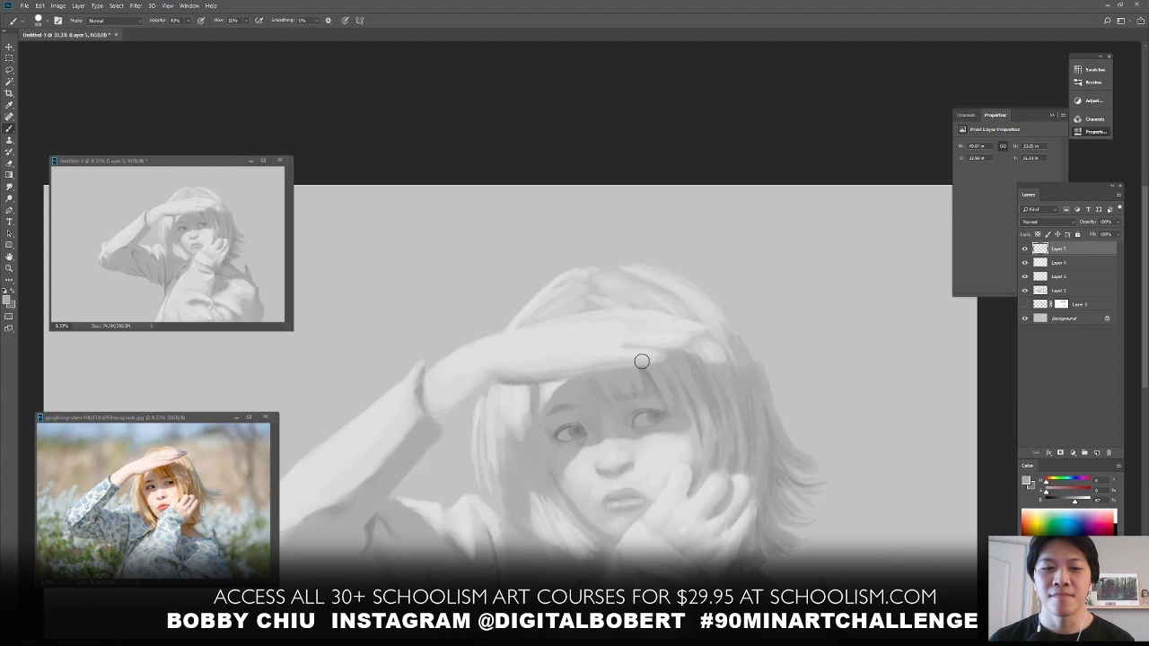
alt+click(603, 356)
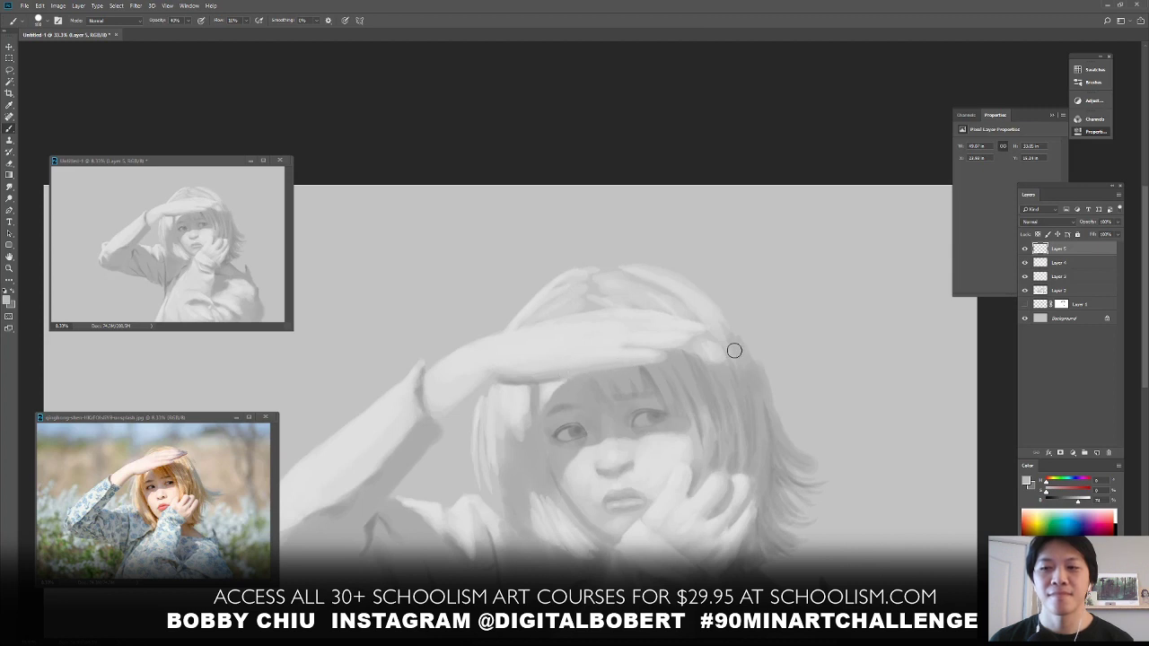
mouse_move(734, 350)
mouse_down()
mouse_move(646, 353)
mouse_move(679, 351)
mouse_up()
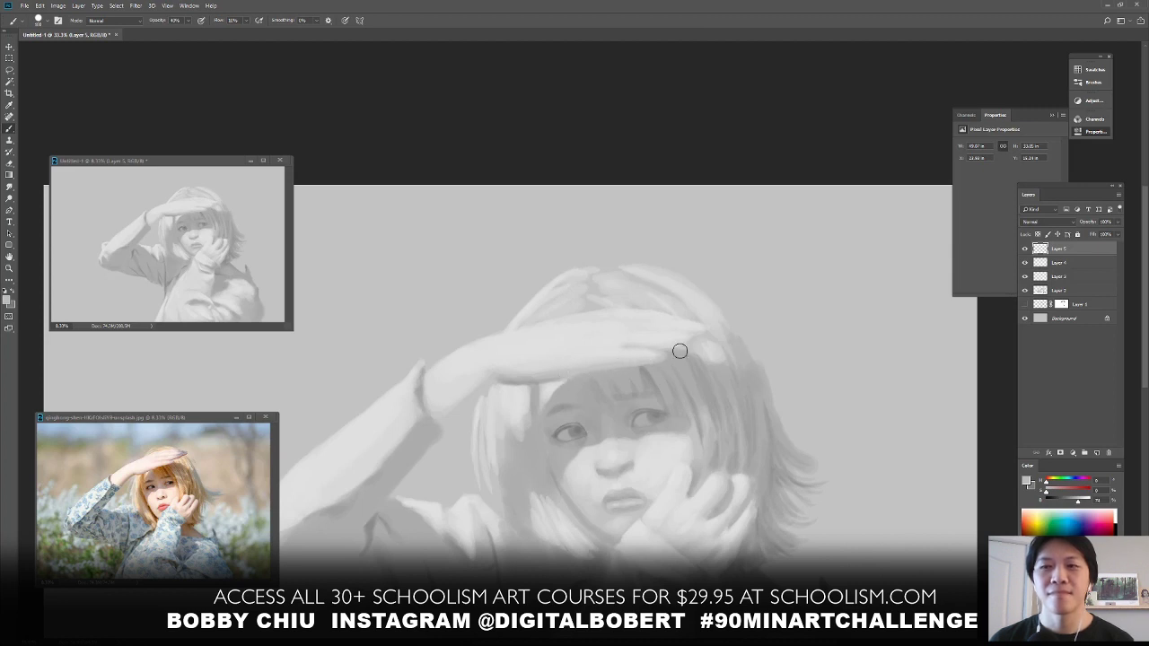
alt+click(431, 429)
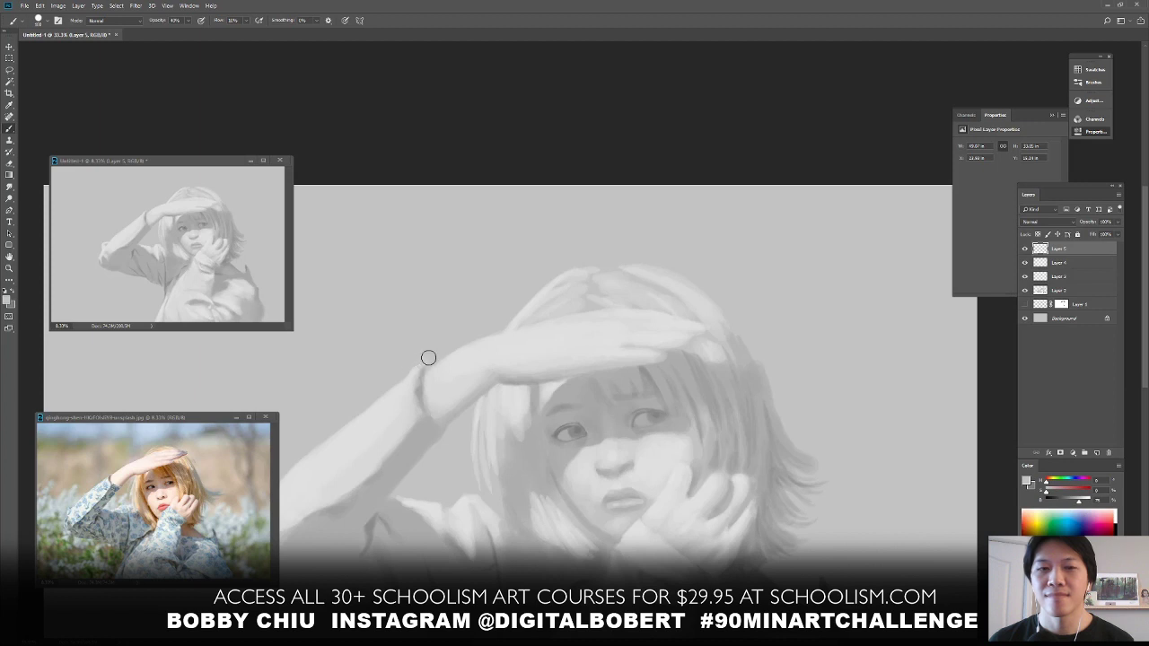
key(7)
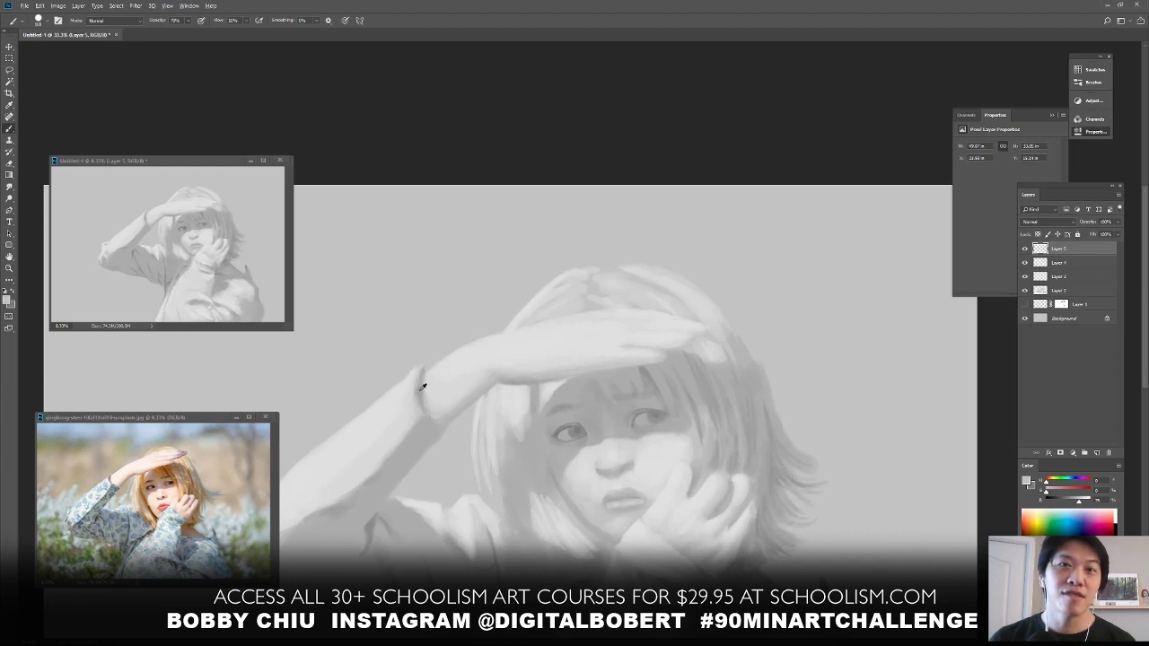
Shade the raised forearm and hand with sampled greys at 29%, then 100% brush opacity
alt+click(421, 386)
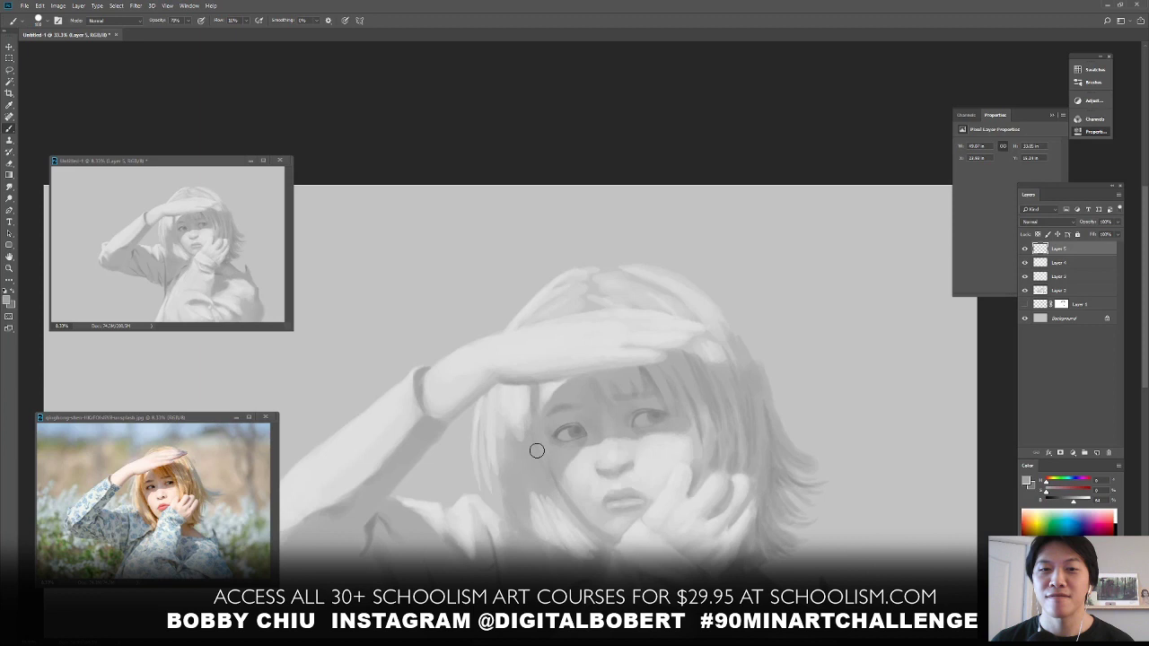
alt+click(385, 505)
key(2)
key(9)
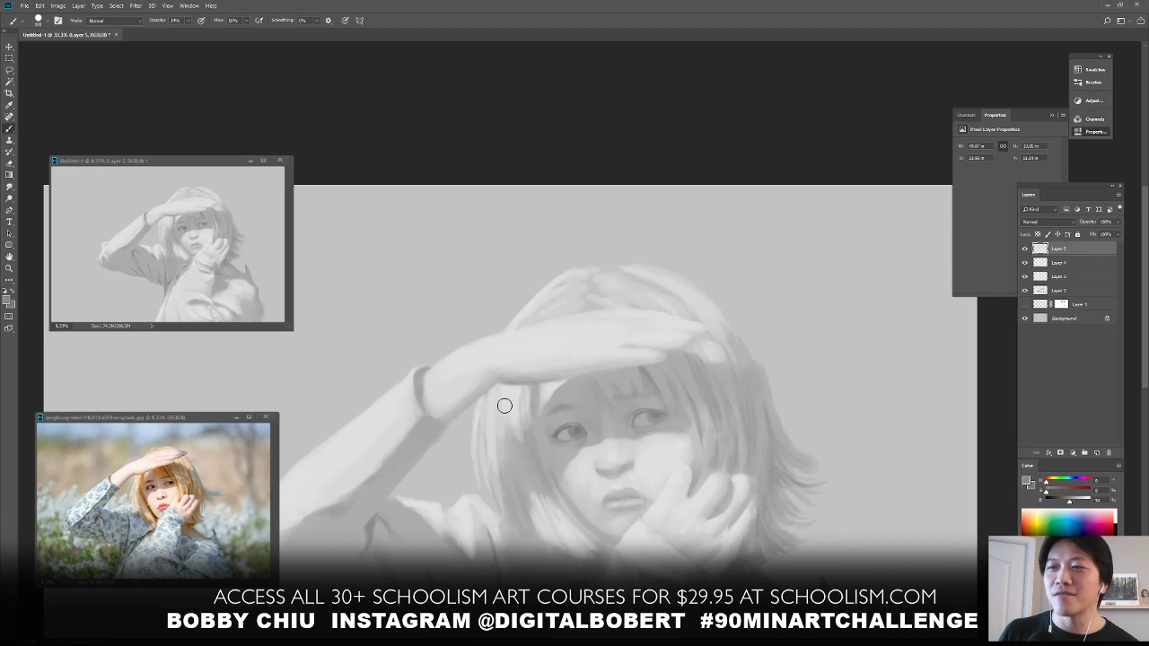
alt+click(467, 452)
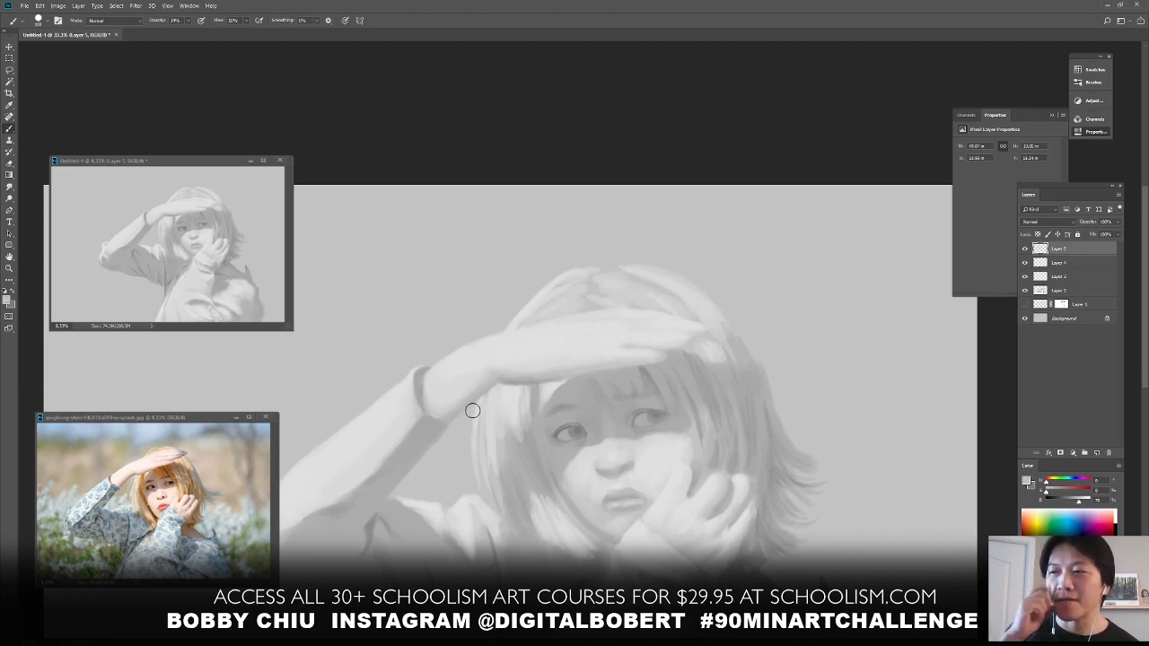
key(0)
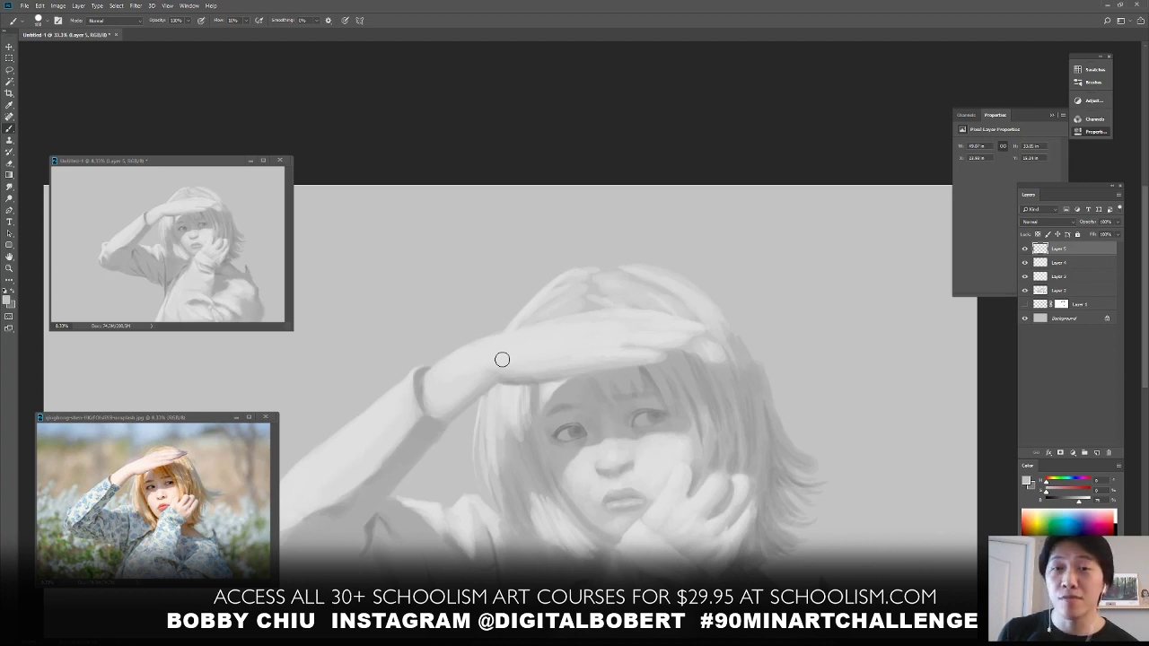
drag(675, 544, 614, 505)
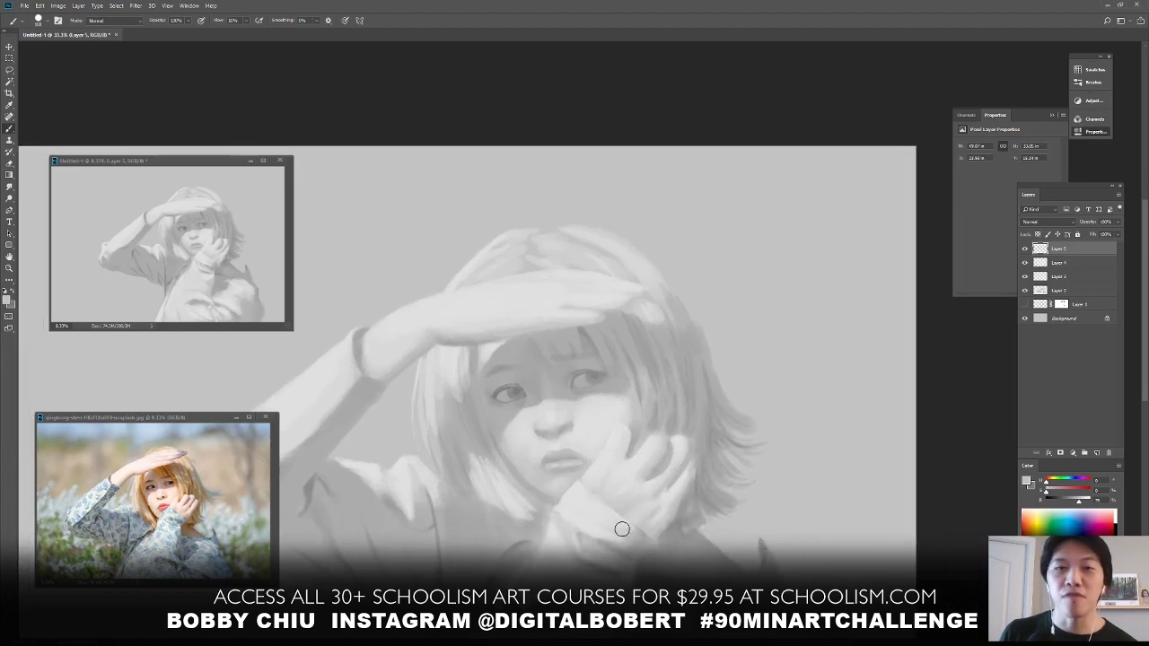
Zoom in on the face and shade around the nose with greys sampled from lips, cheek and nose
key(ctrl+plus)
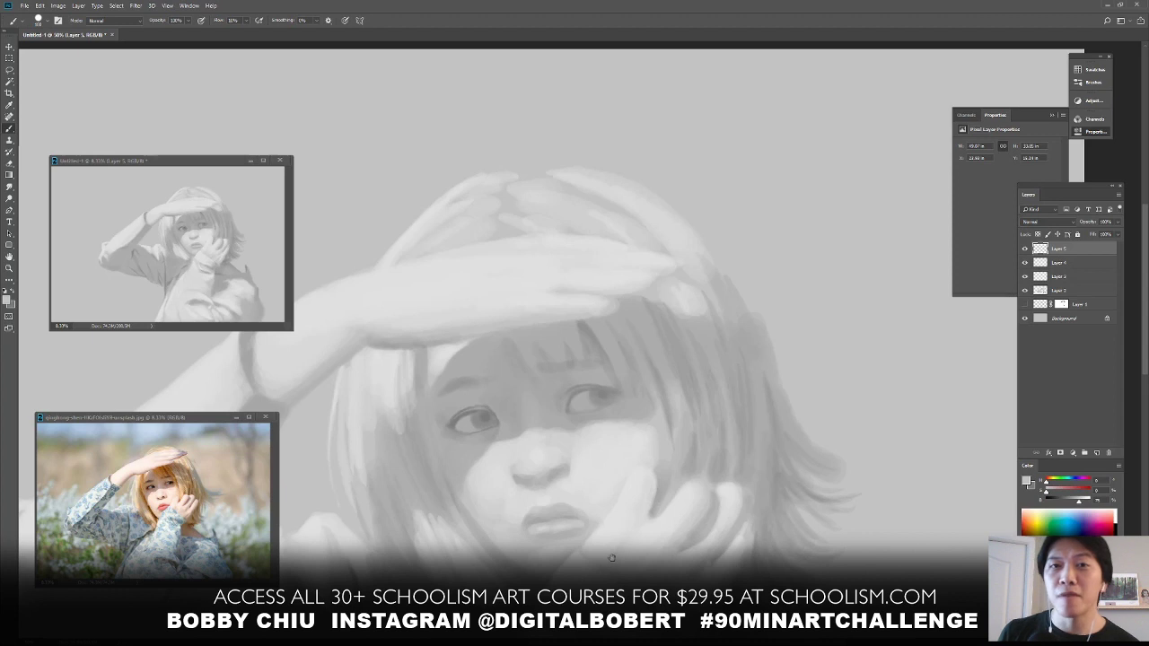
drag(611, 557, 622, 475)
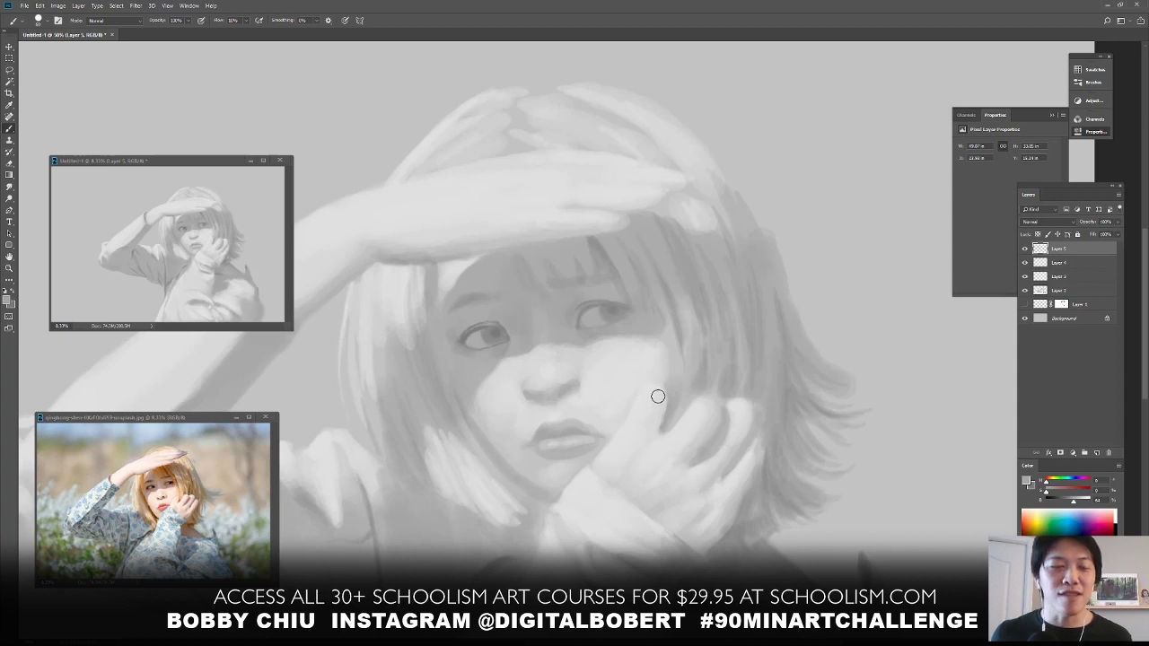
alt+click(527, 433)
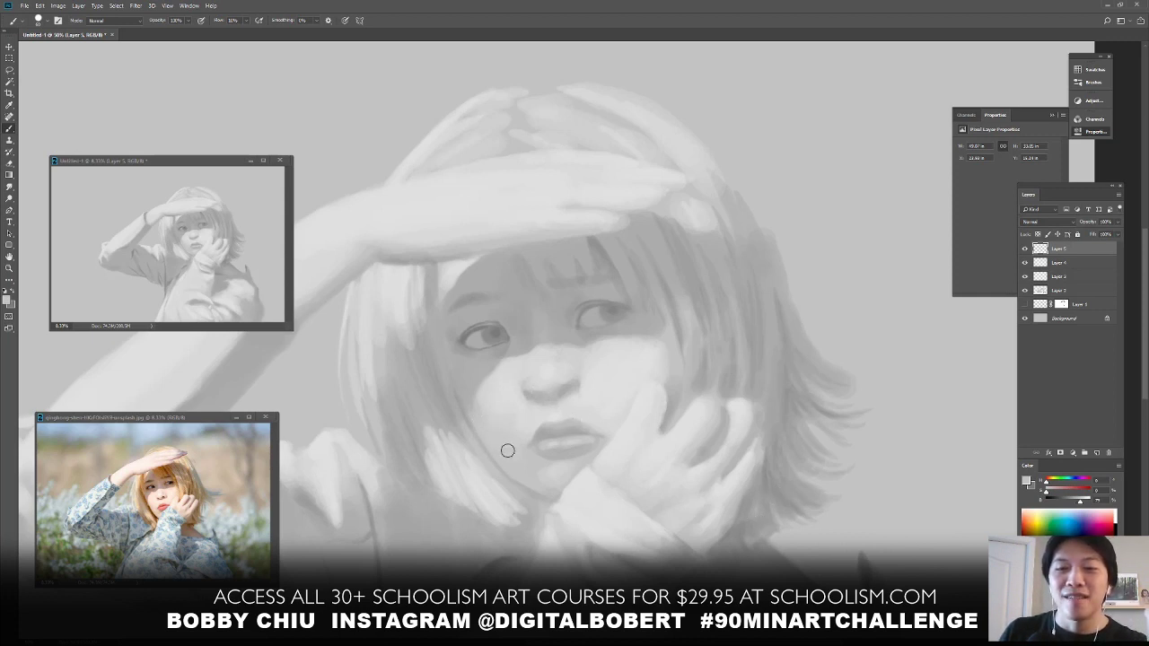
alt+click(478, 406)
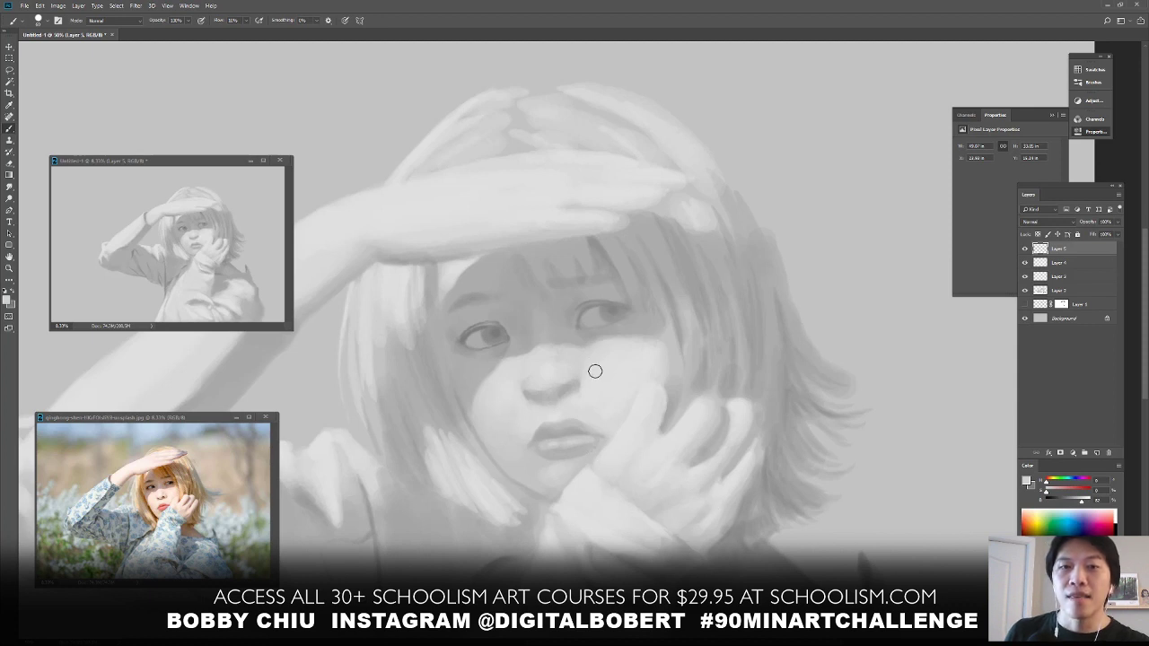
alt+click(543, 394)
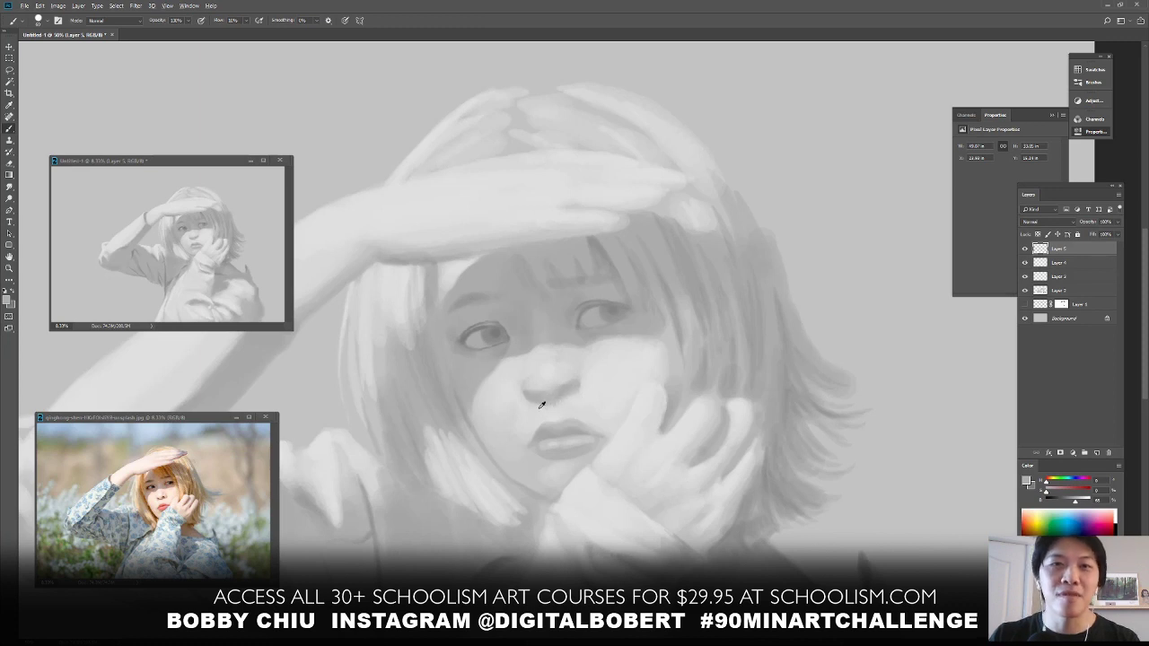
alt+click(543, 399)
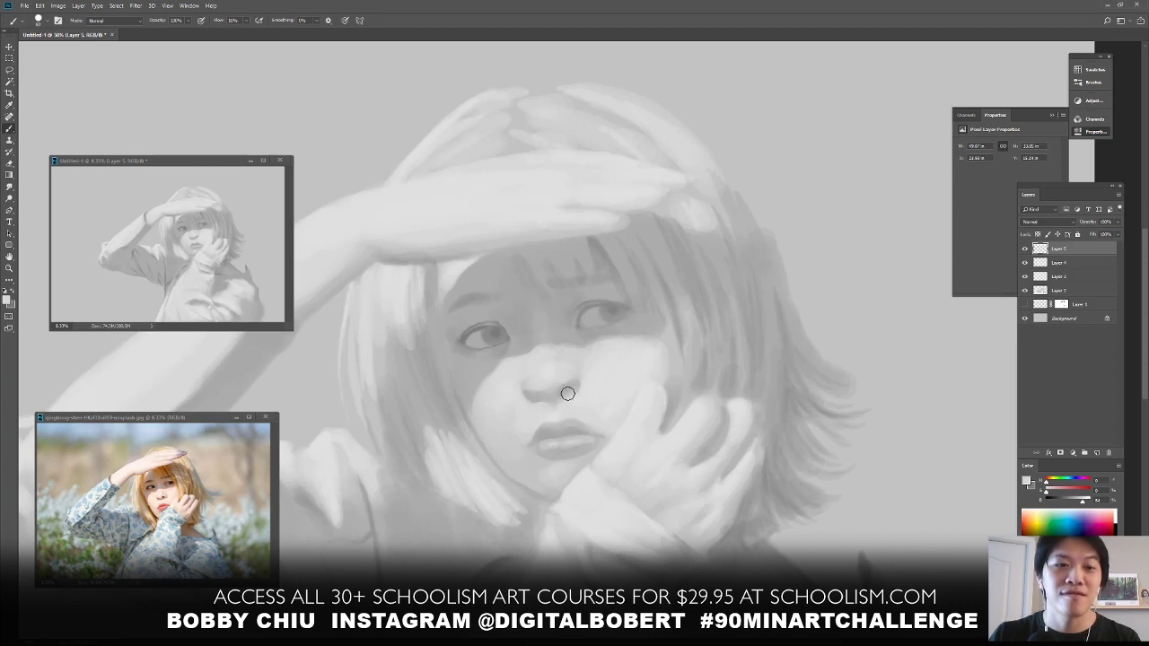
alt+click(540, 400)
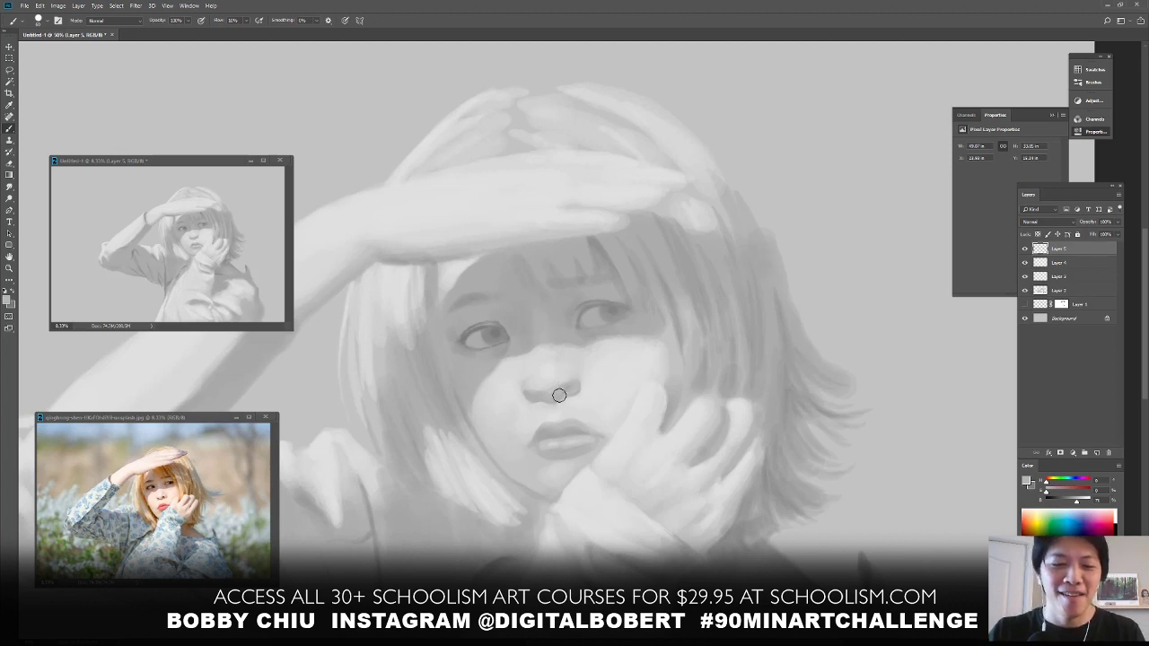
Sample a lighter face tone and a dark eye tone, then activate the reference photo window
alt+click(564, 377)
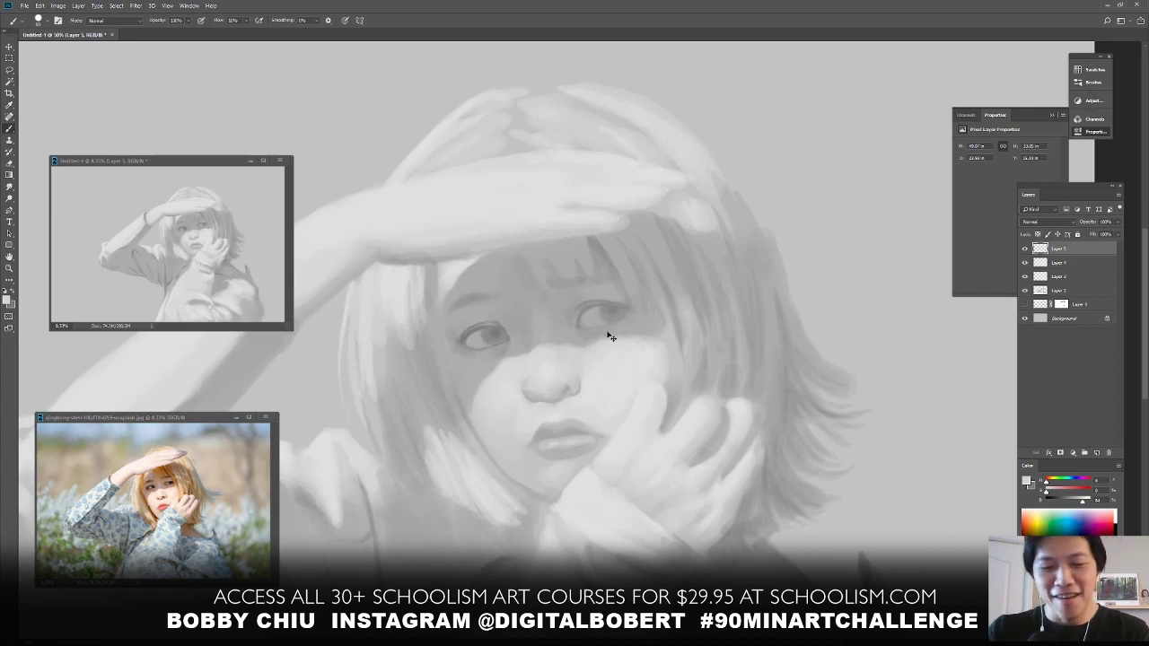
alt+click(491, 328)
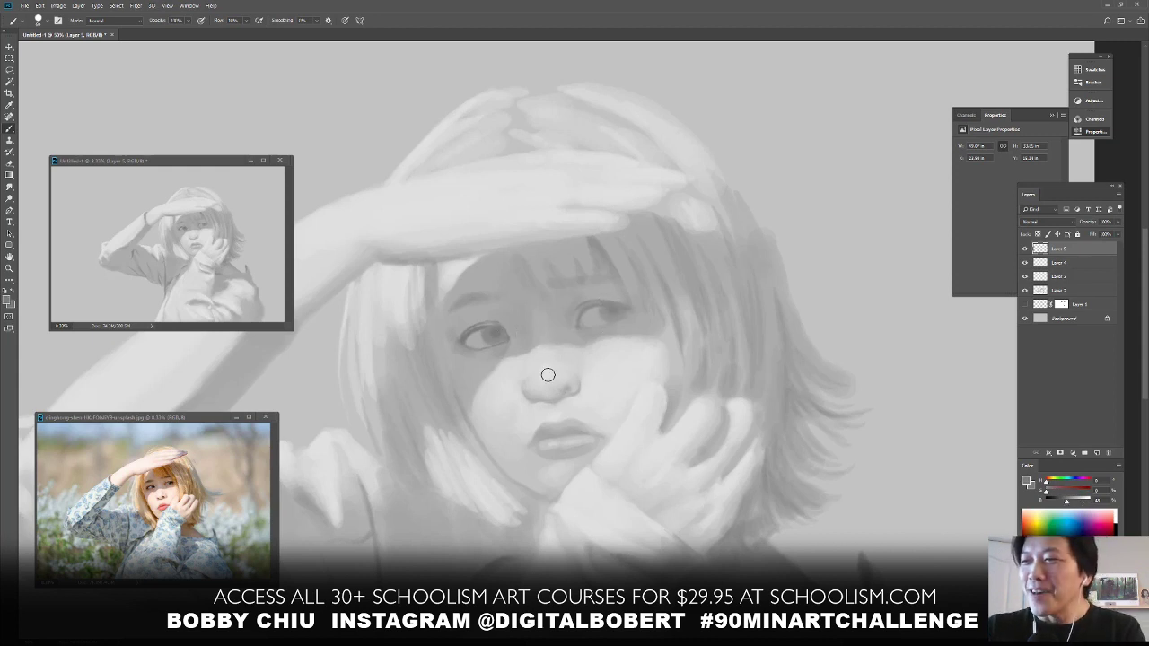
click(210, 419)
Zoom and pan the reference photo to show the raised hand, then brush a stroke near the cheek
key(ctrl+plus)
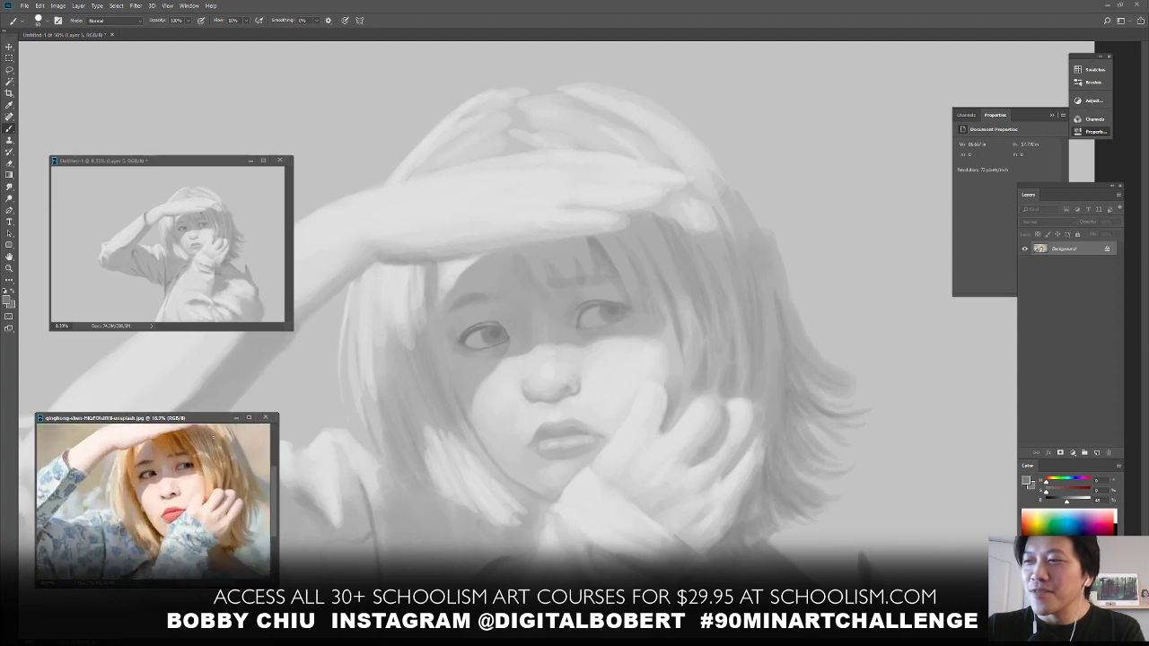
drag(226, 481, 241, 488)
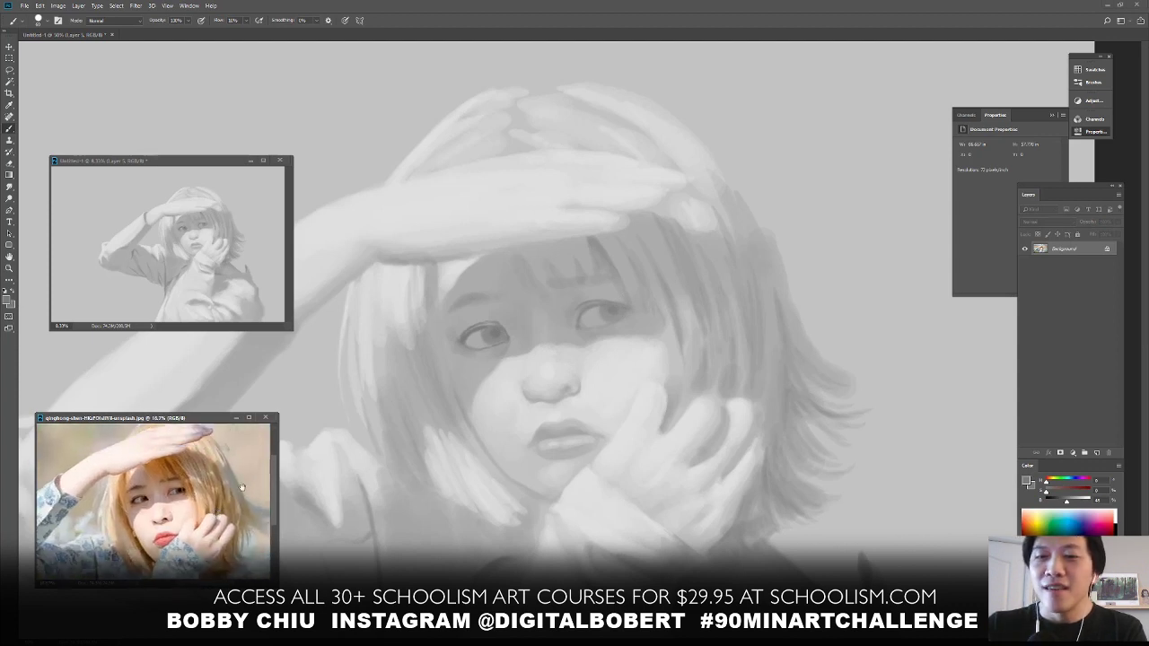
click(578, 380)
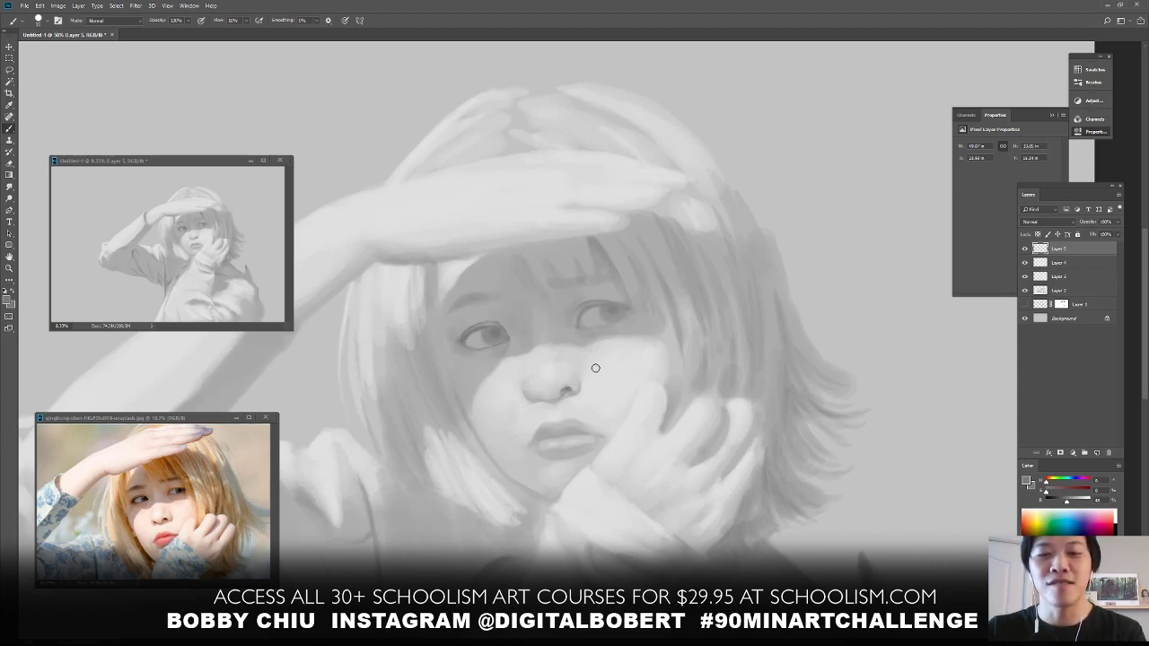
drag(596, 368, 582, 384)
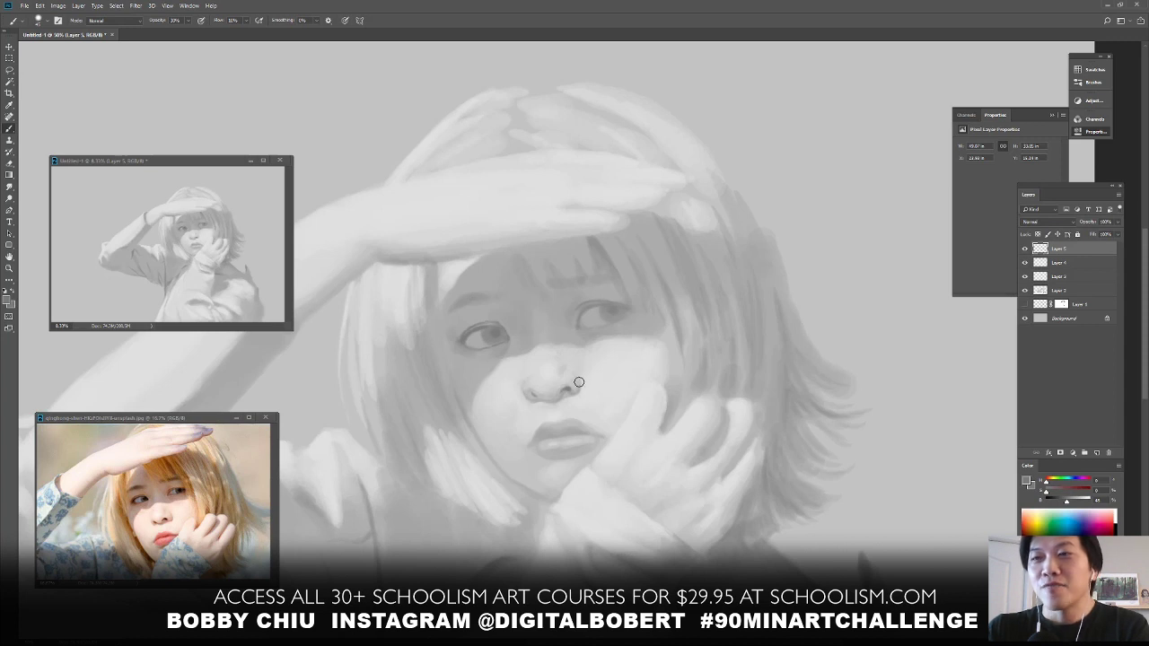
Sample a pale grey beside the nose and paint it over the cheek and nose
alt+click(521, 377)
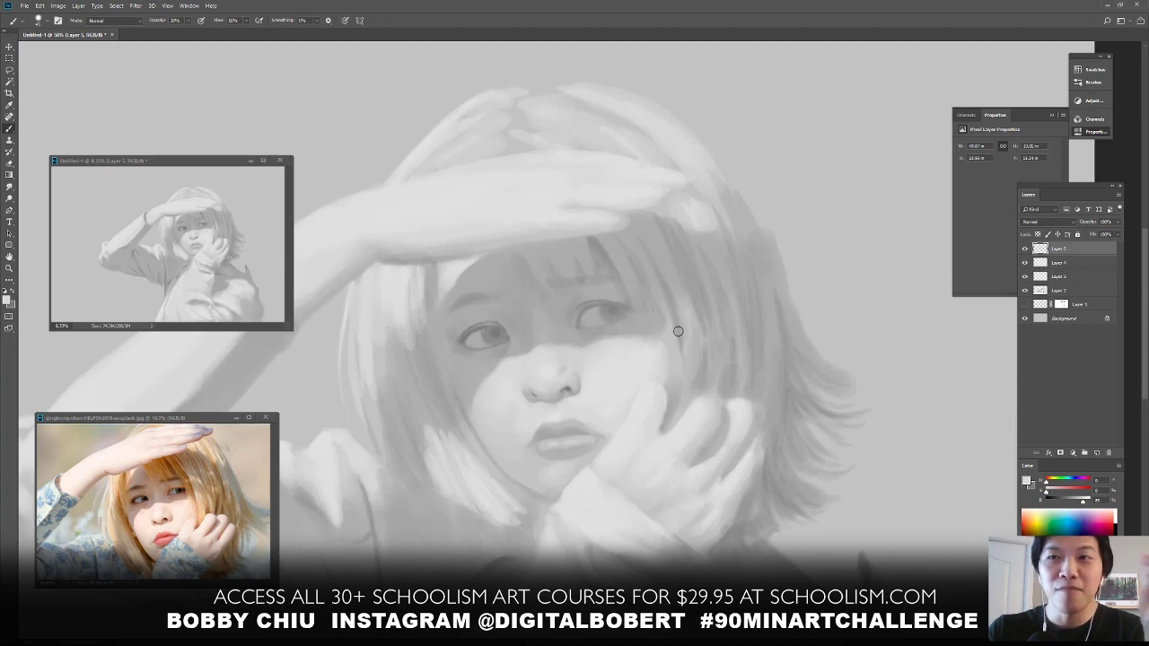
Sample a dark grey beside the left eye and brush the shadows around it
alt+click(494, 329)
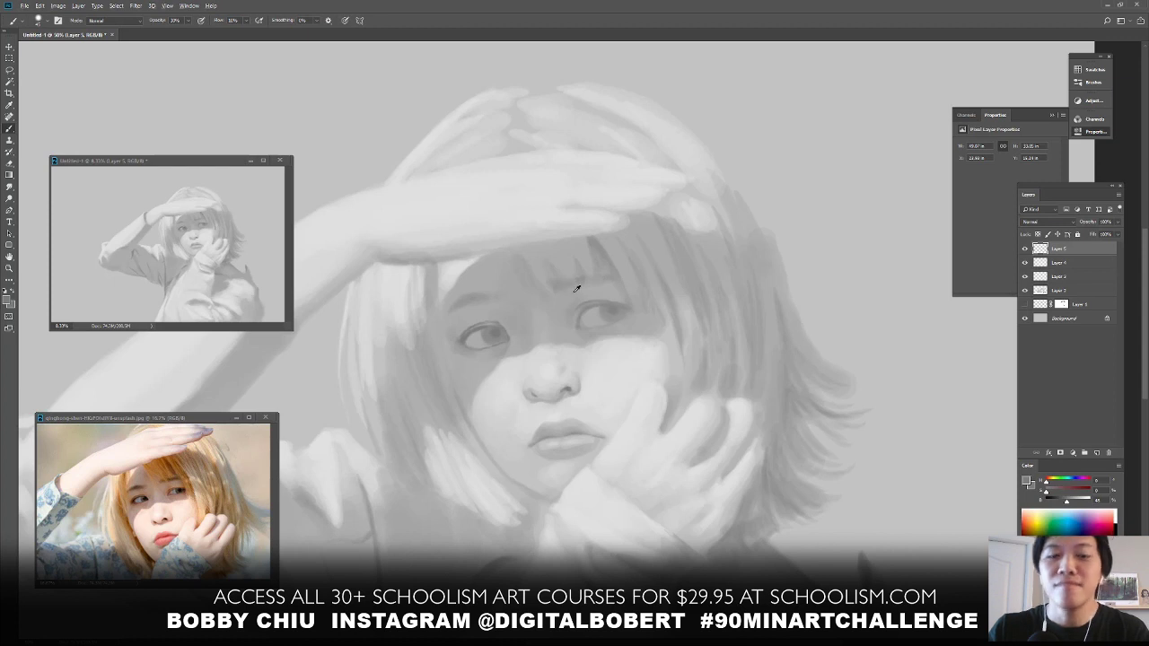
Sample several mid and dark greys from the forehead and eyes to paint the forehead shadow
alt+click(550, 280)
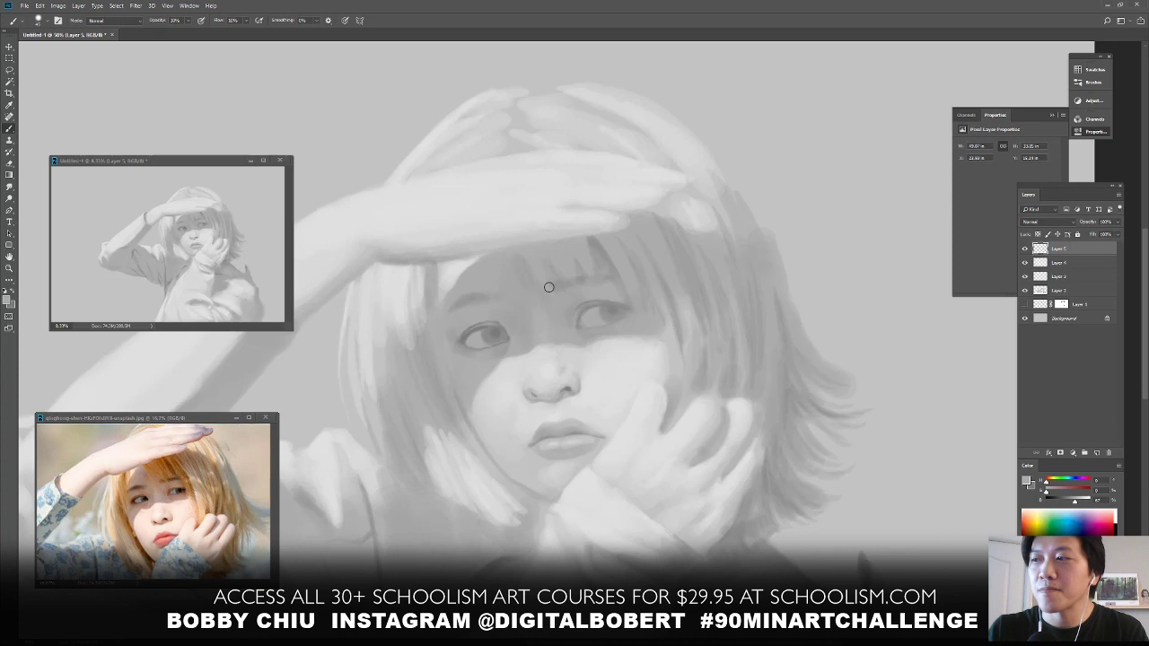
alt+click(552, 264)
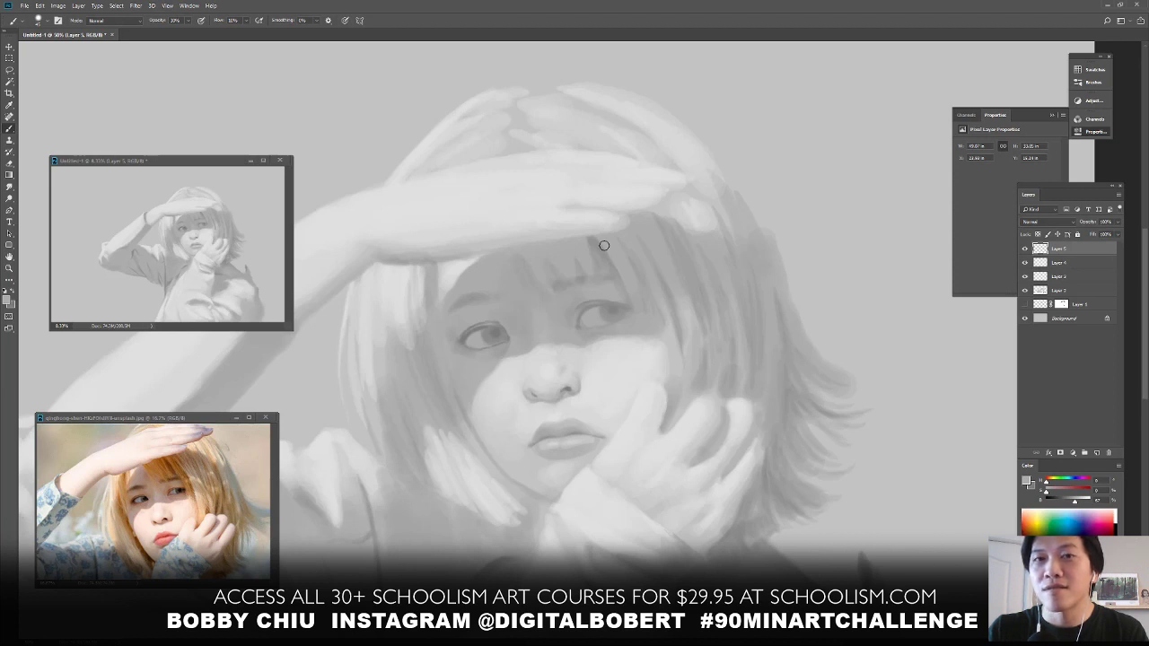
alt+click(617, 305)
alt+click(622, 298)
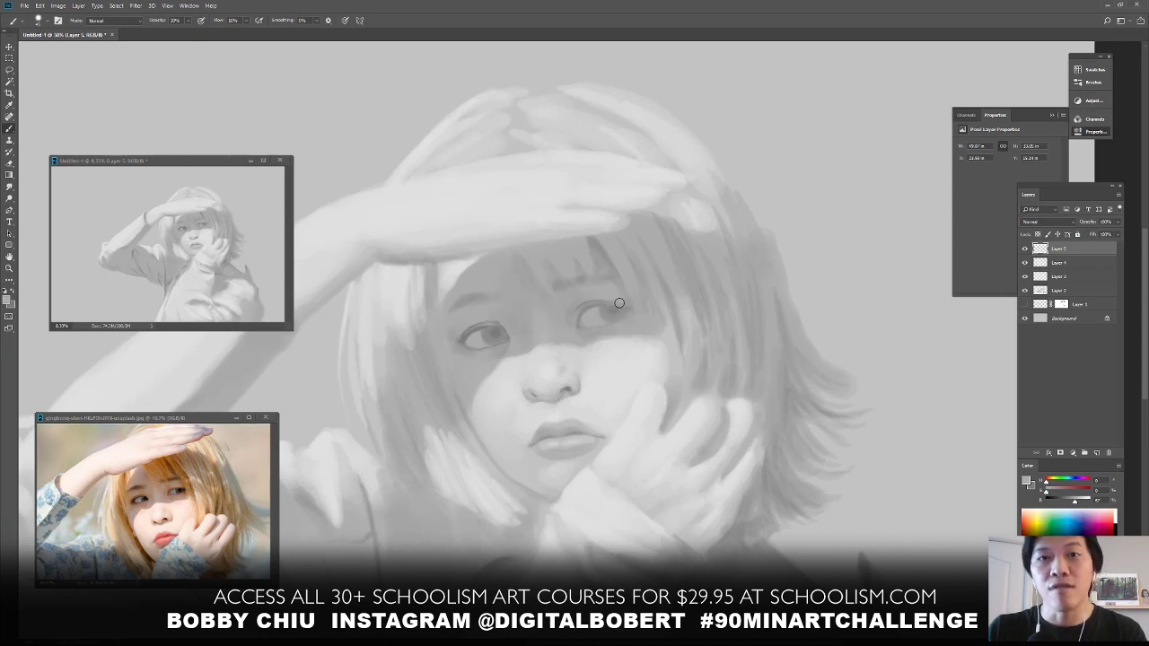
alt+click(497, 328)
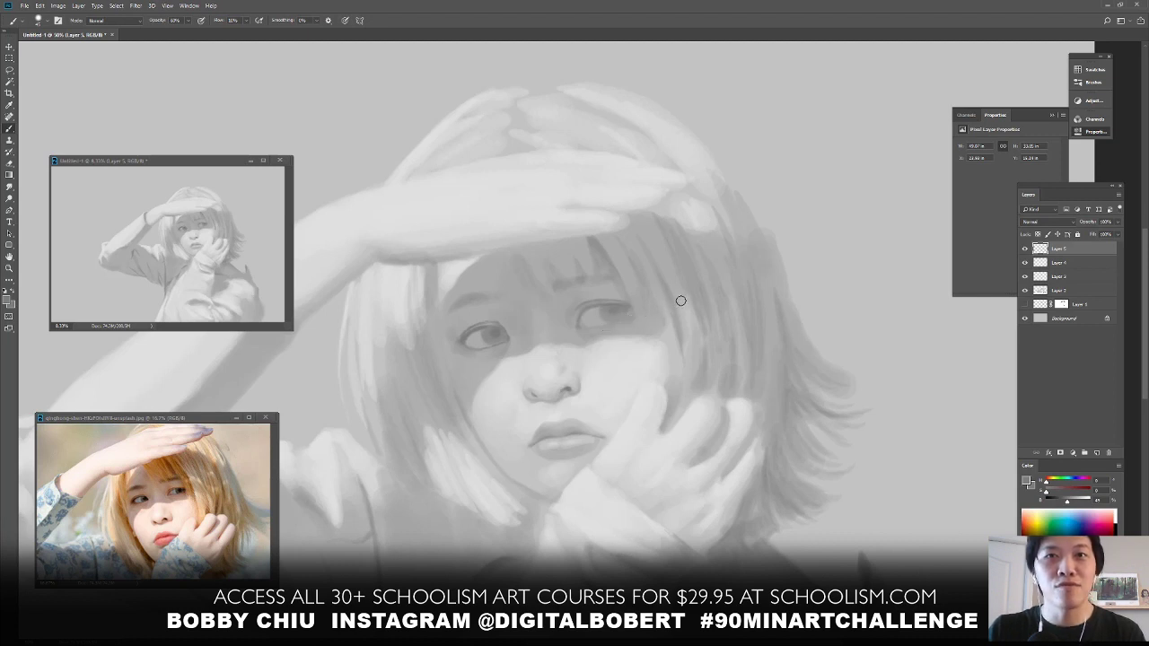
Sample light and dark greys around the nose, mouth and eye to repaint the face at full opacity
alt+click(612, 344)
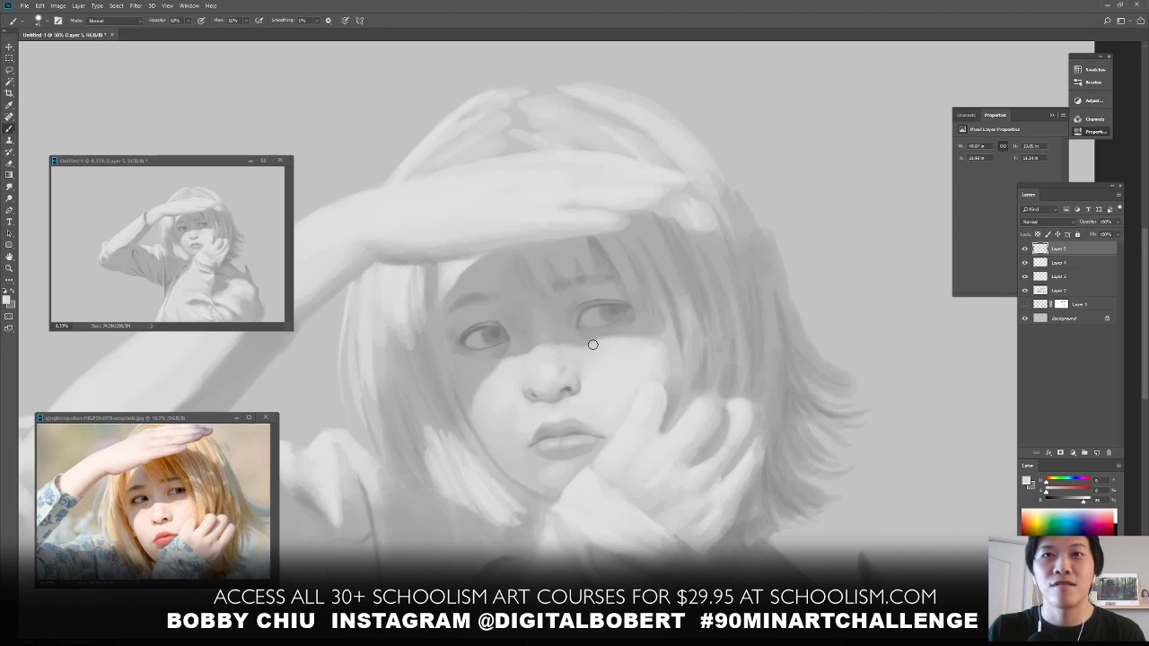
alt+click(574, 335)
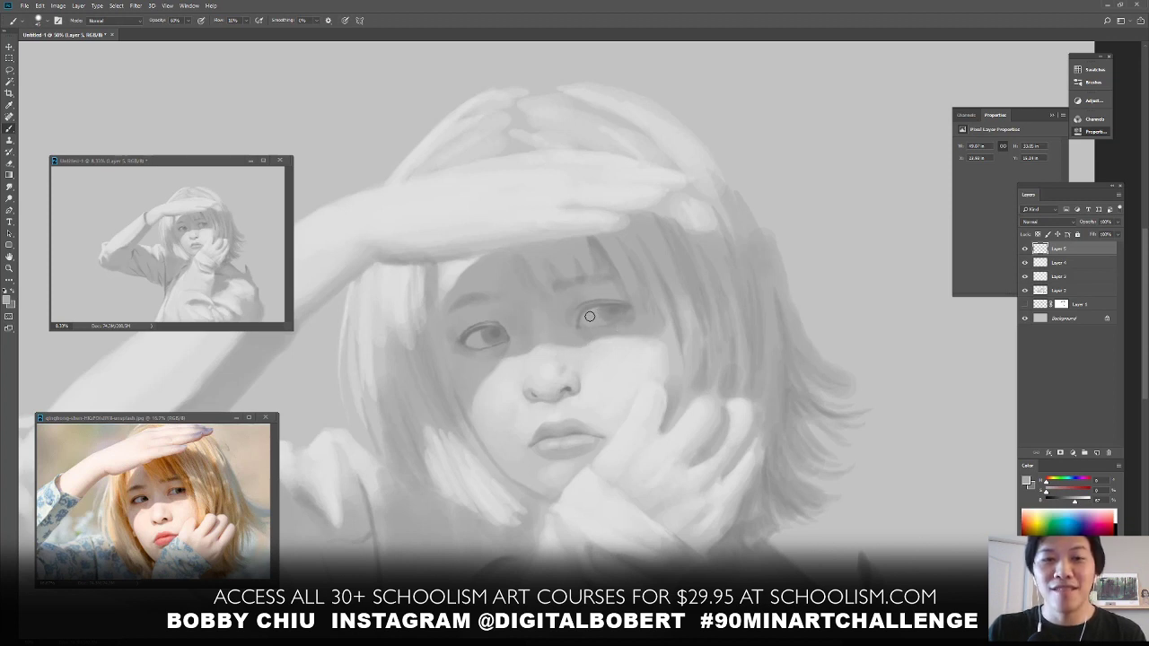
alt+click(534, 349)
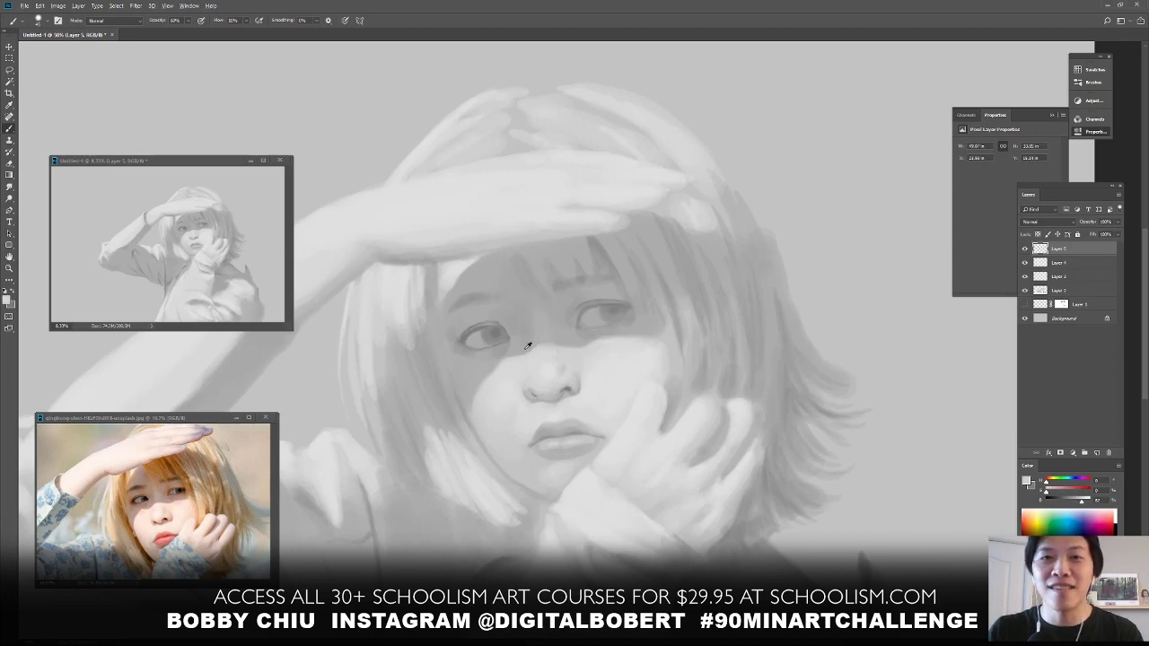
alt+click(531, 340)
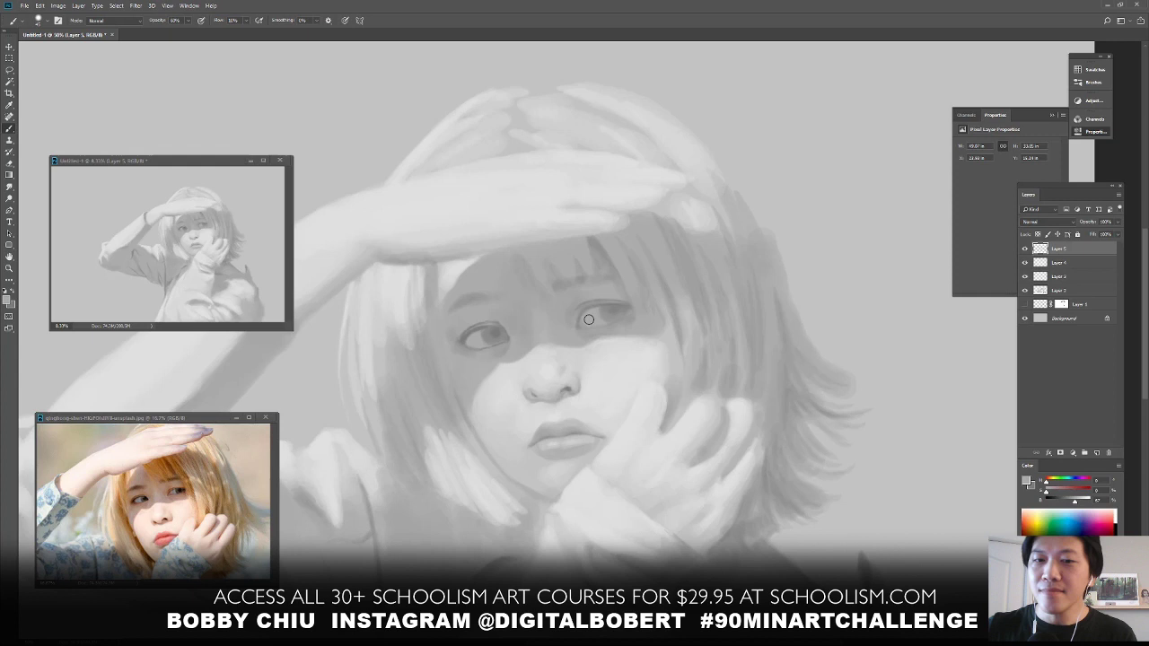
alt+click(505, 380)
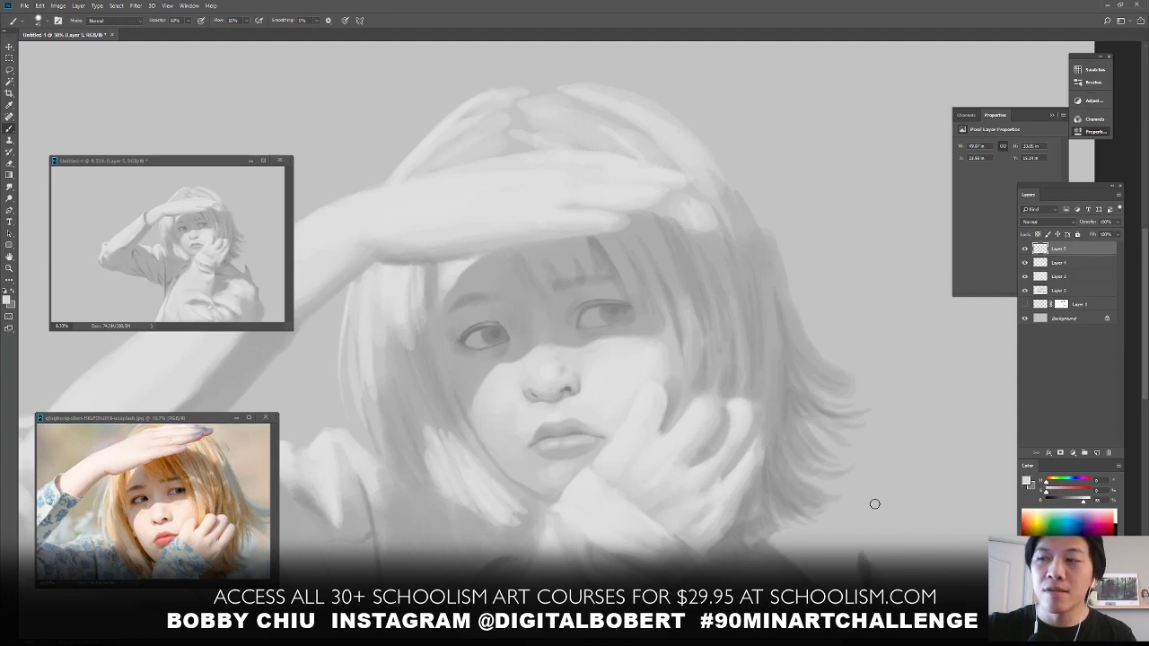
alt+click(506, 456)
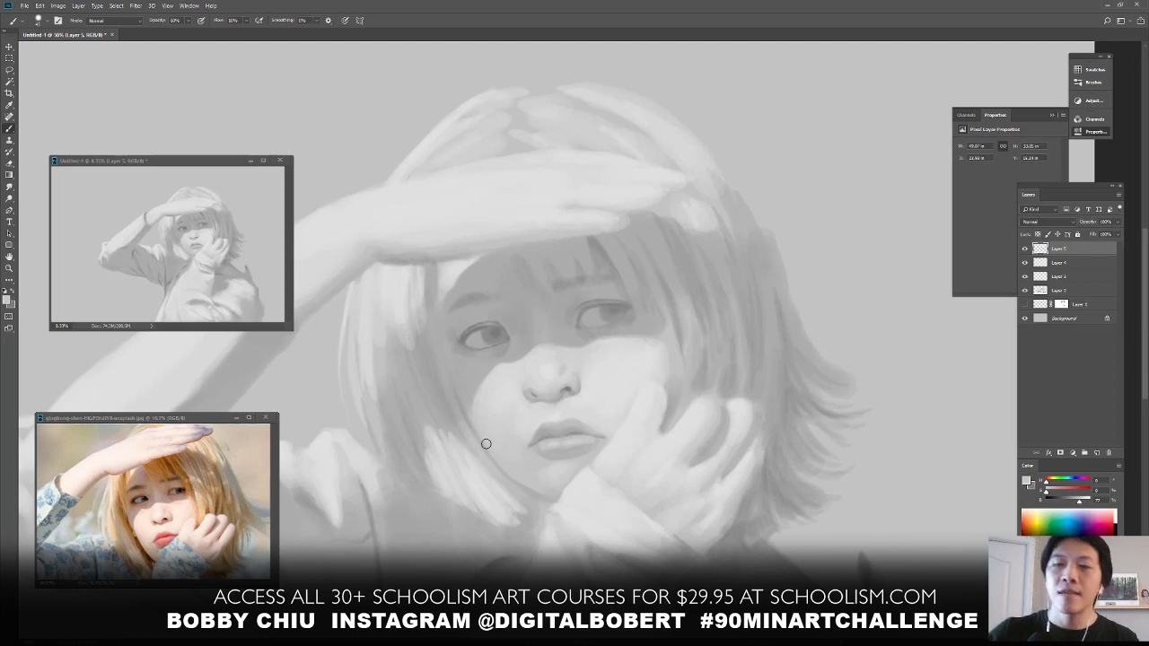
key(0)
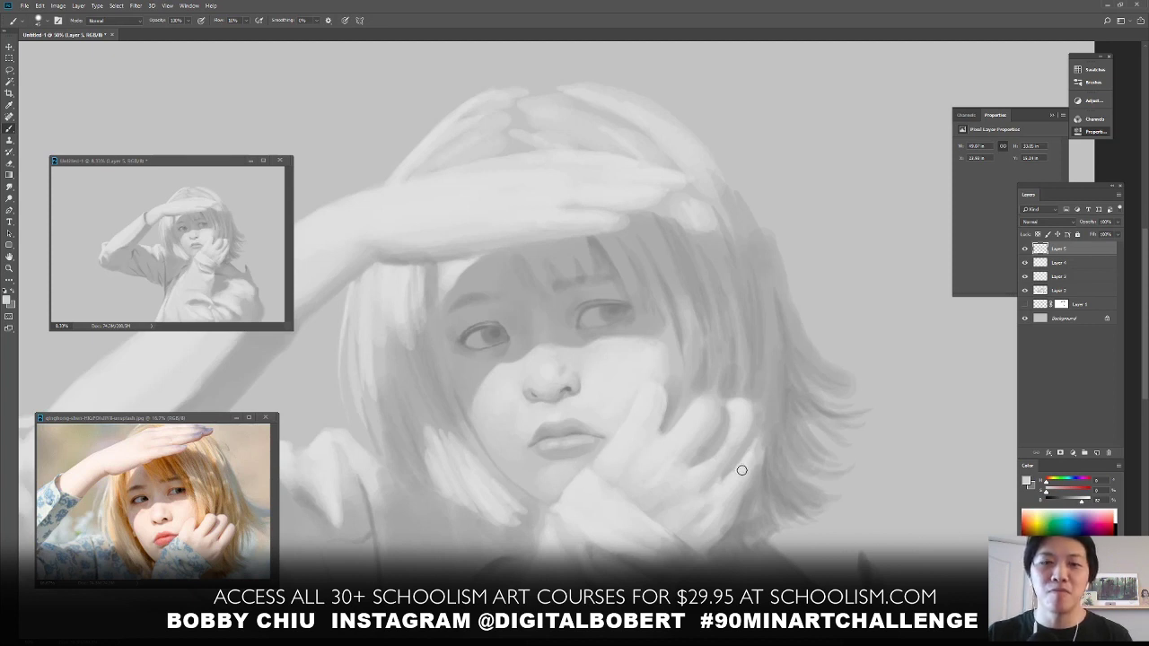
alt+click(495, 329)
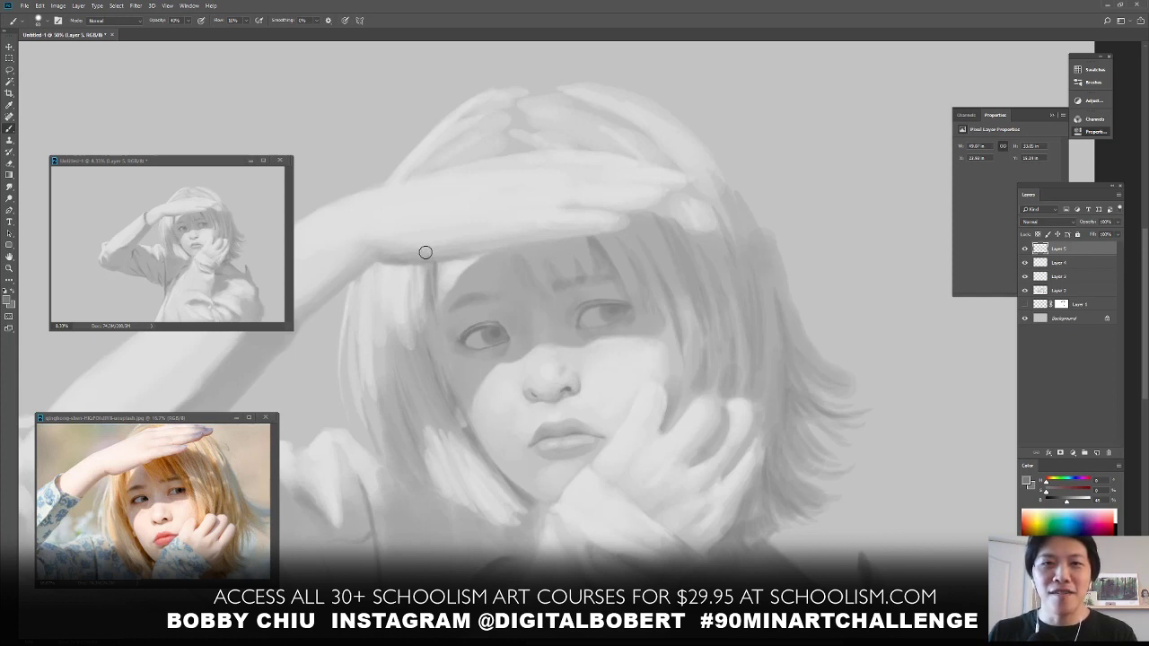
Sample hair greys and paint light strands beside the face at about 77% opacity
alt+click(411, 333)
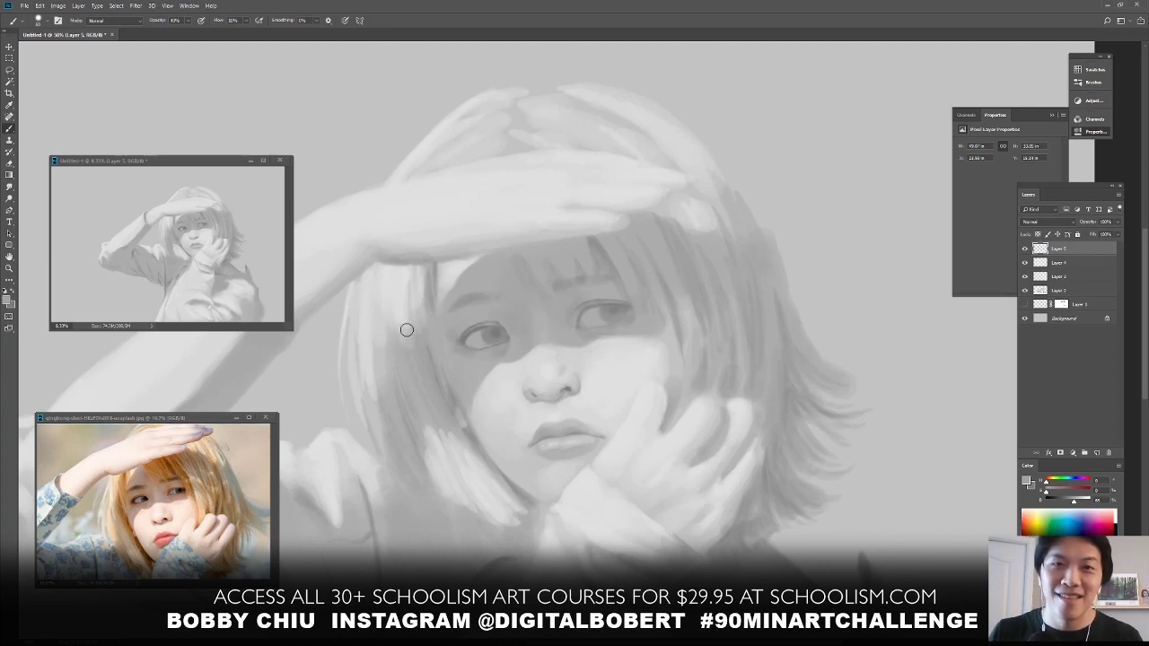
key(7)
key(7)
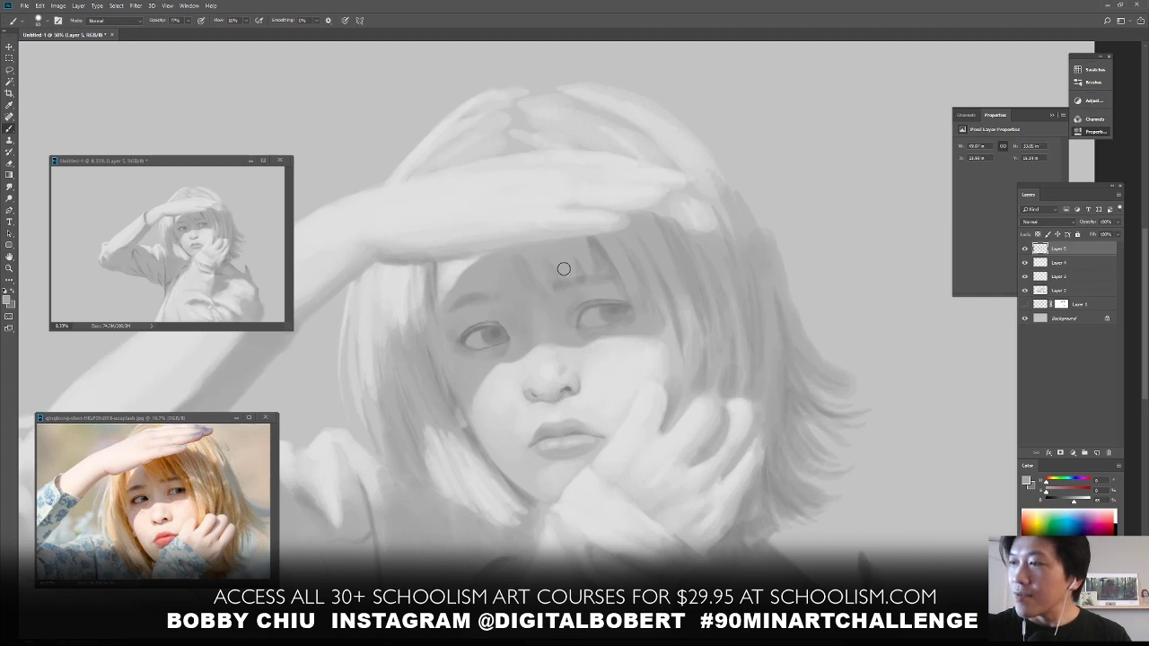
alt+click(378, 314)
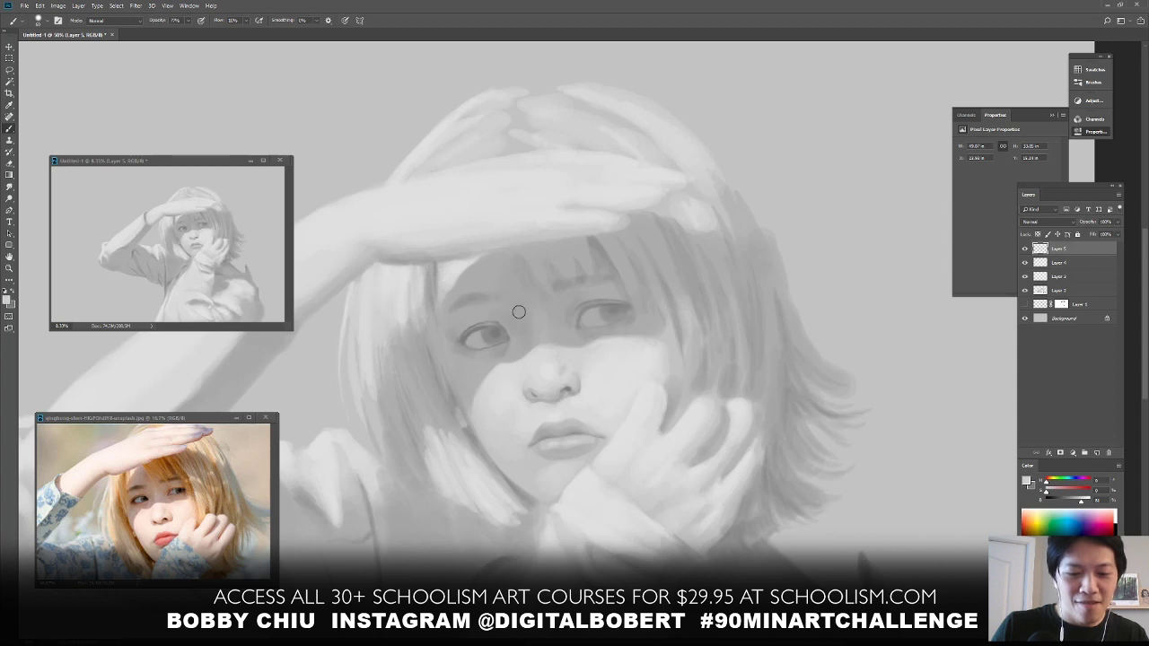
Zoom the reference photo out to 8.33%, then bring up the painting's adjustment layer list
click(207, 427)
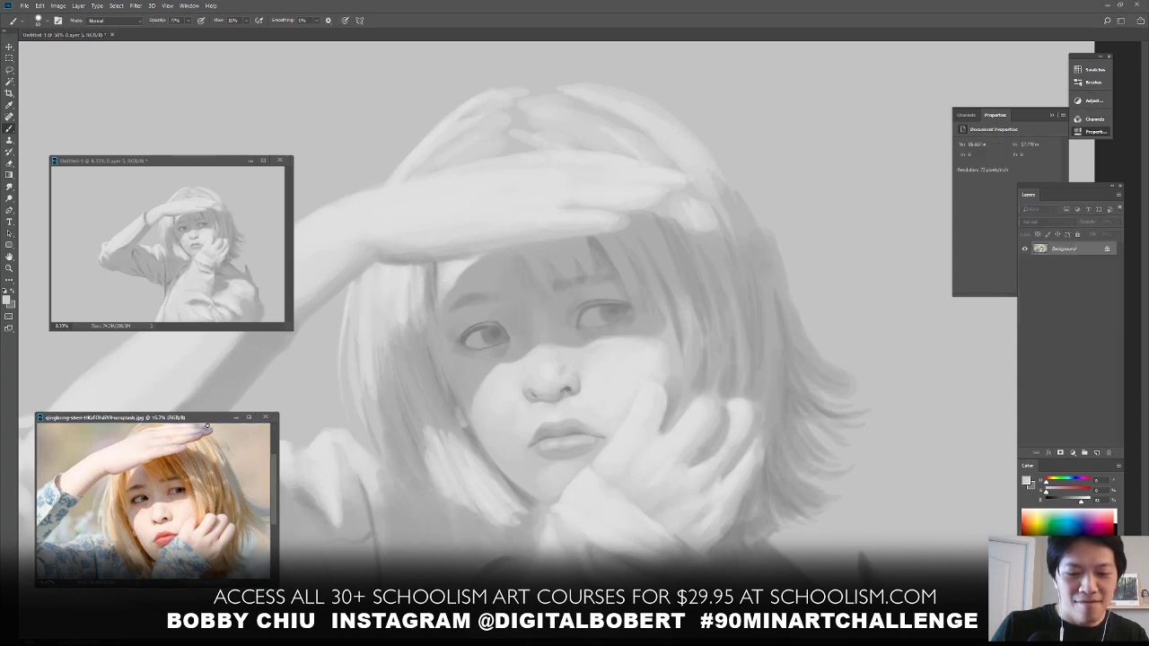
key(ctrl+minus)
key(ctrl+minus)
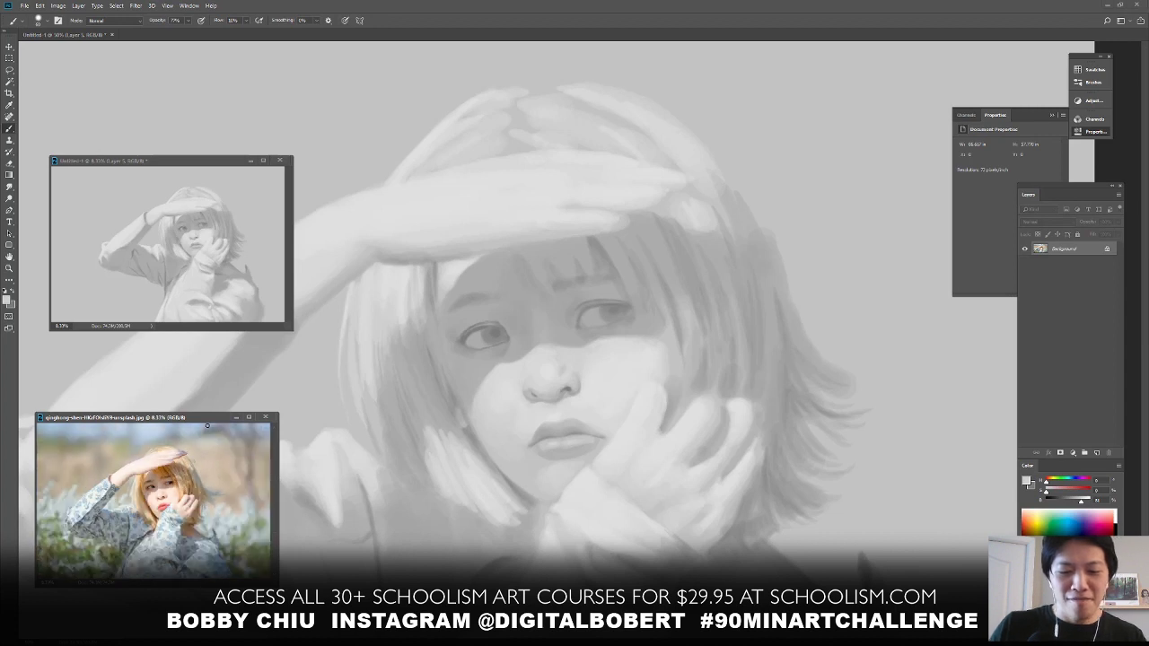
click(225, 104)
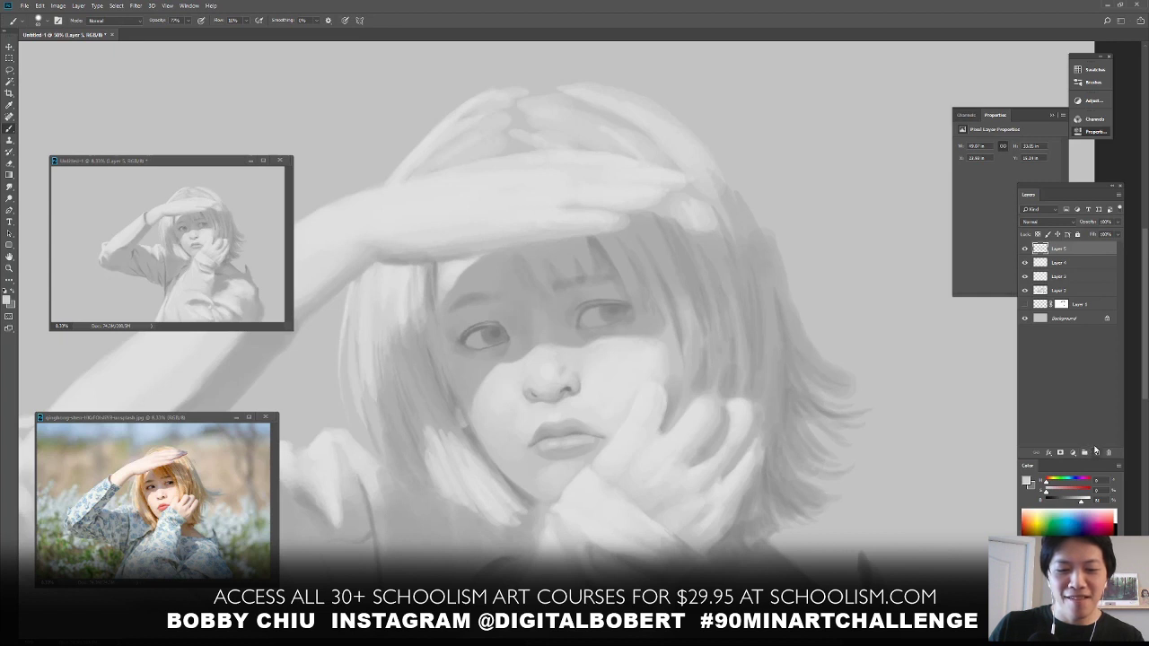
click(1073, 452)
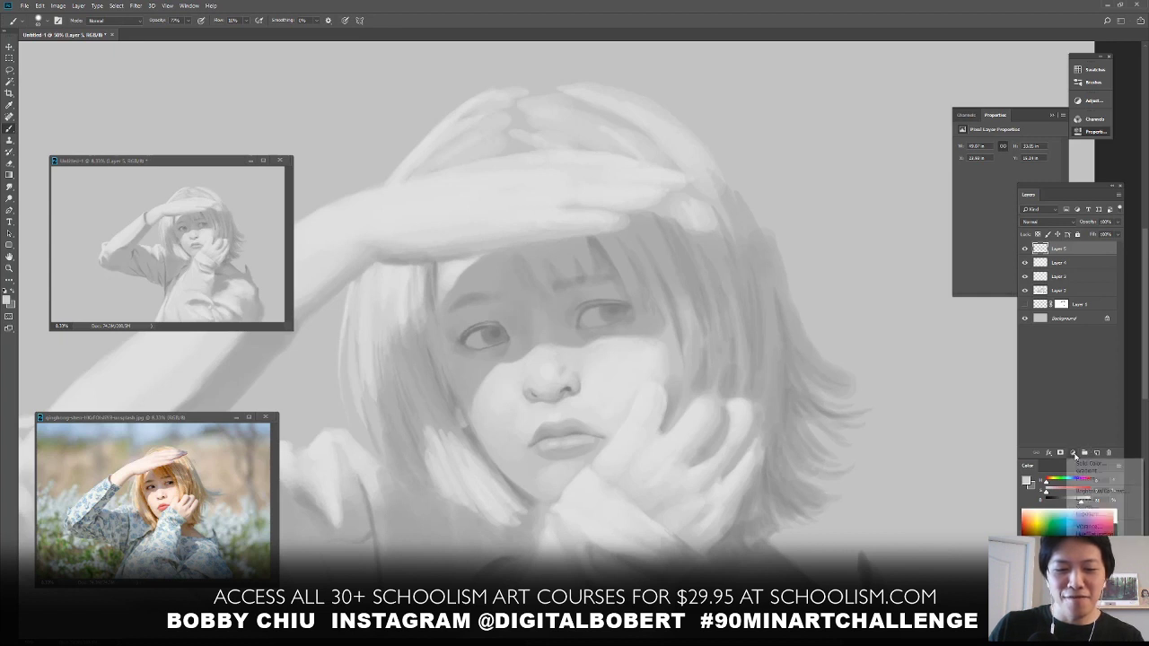
Add a Curves adjustment layer with its midpoint pulled down, then collapse its properties
click(1093, 508)
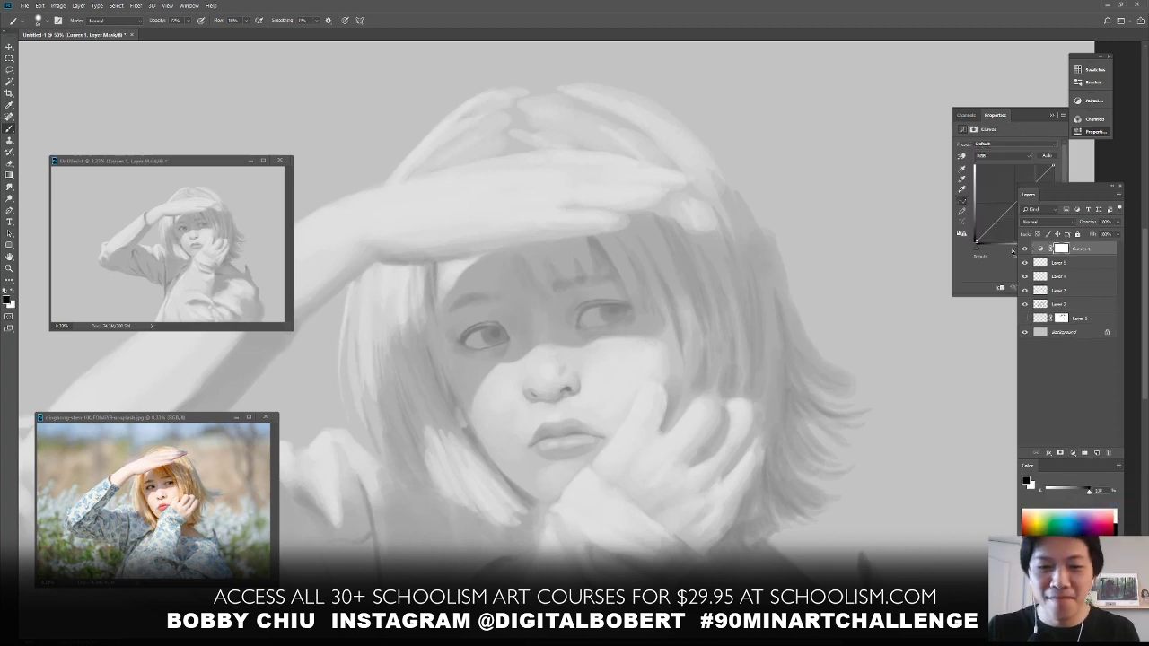
drag(1014, 204, 1015, 216)
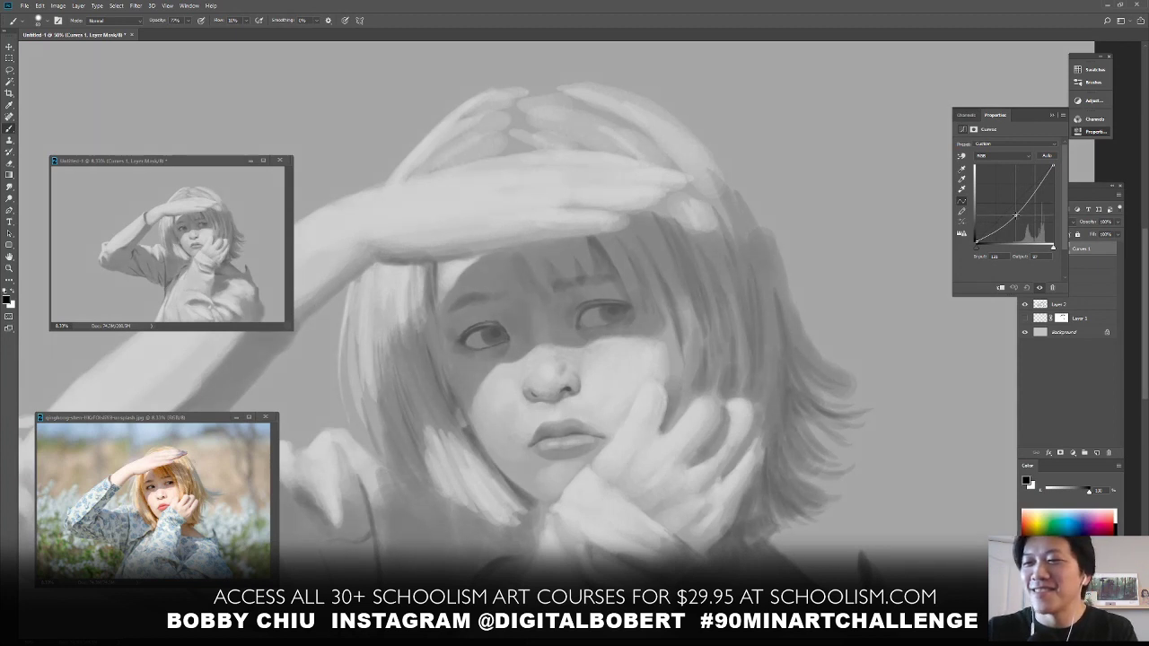
drag(1015, 215, 1016, 215)
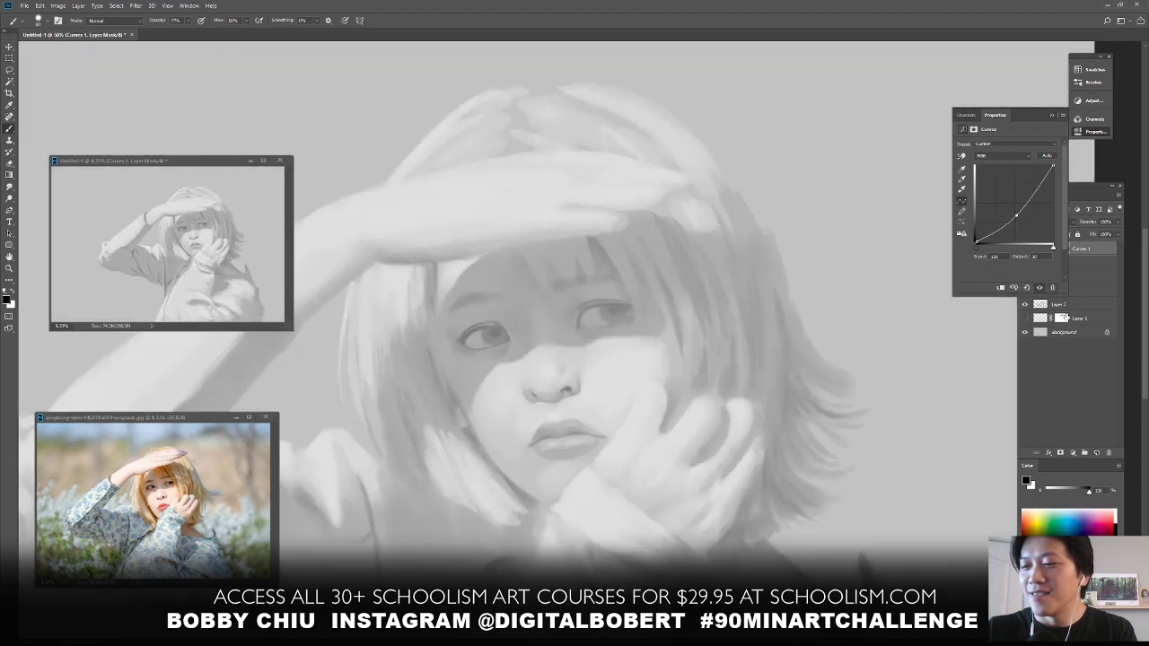
click(1056, 117)
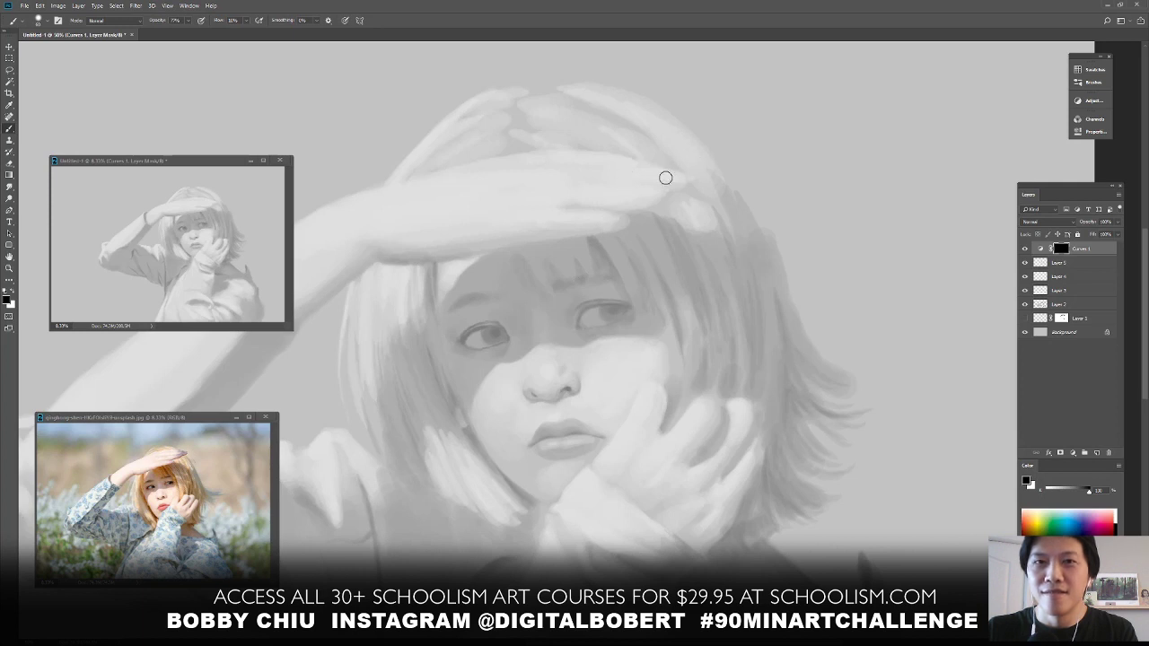
Zoom the reference to 16.7% showing the raised hand and hair top, then select Layer 5
click(204, 424)
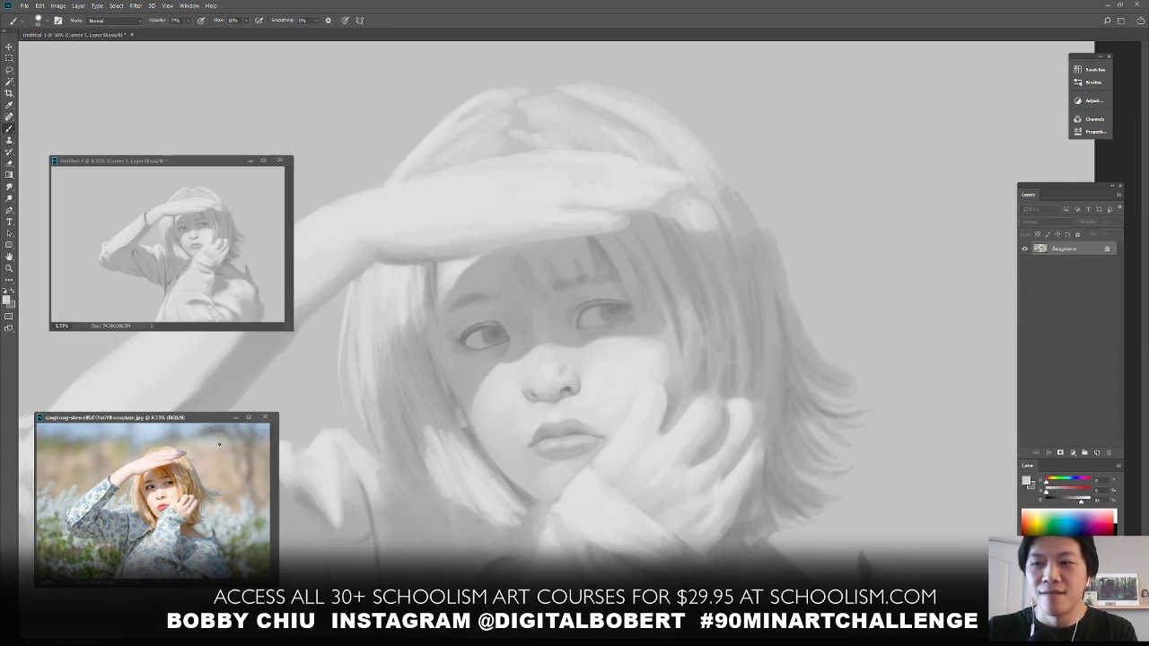
key(ctrl+plus)
key(ctrl+plus)
drag(209, 463, 202, 531)
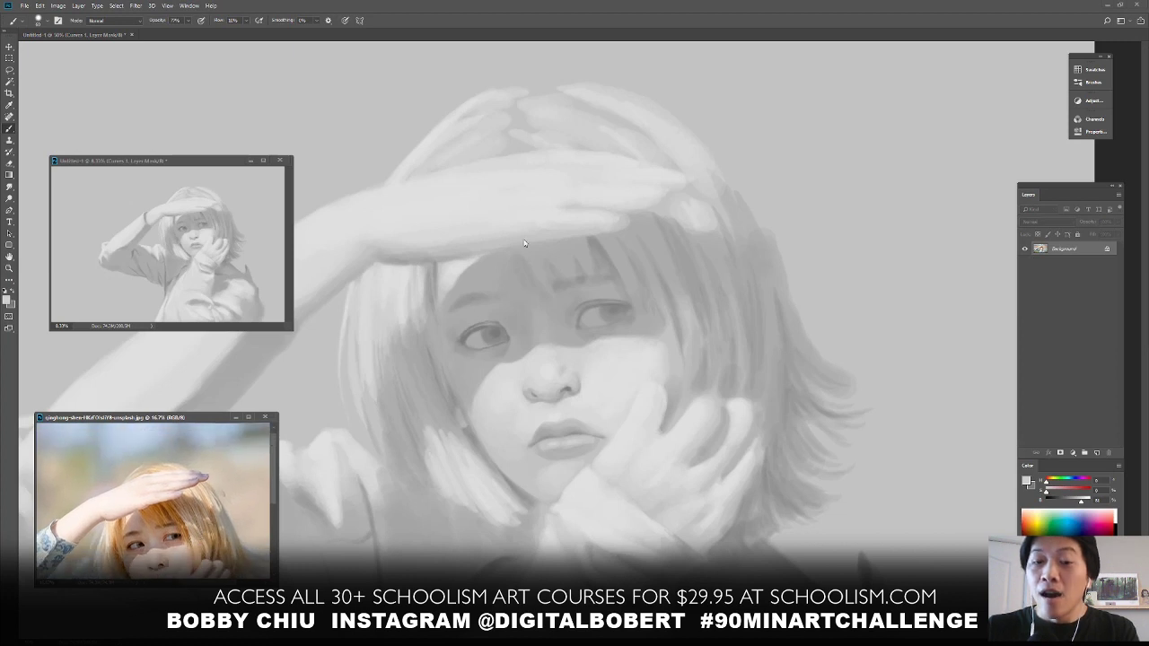
click(628, 223)
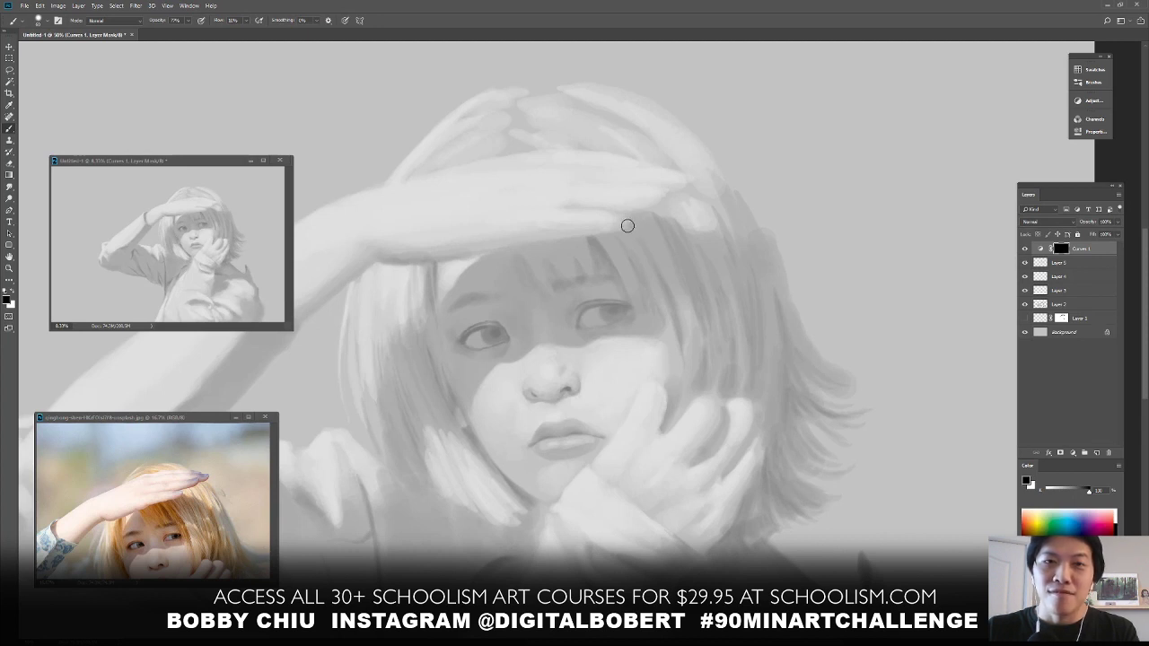
click(1076, 262)
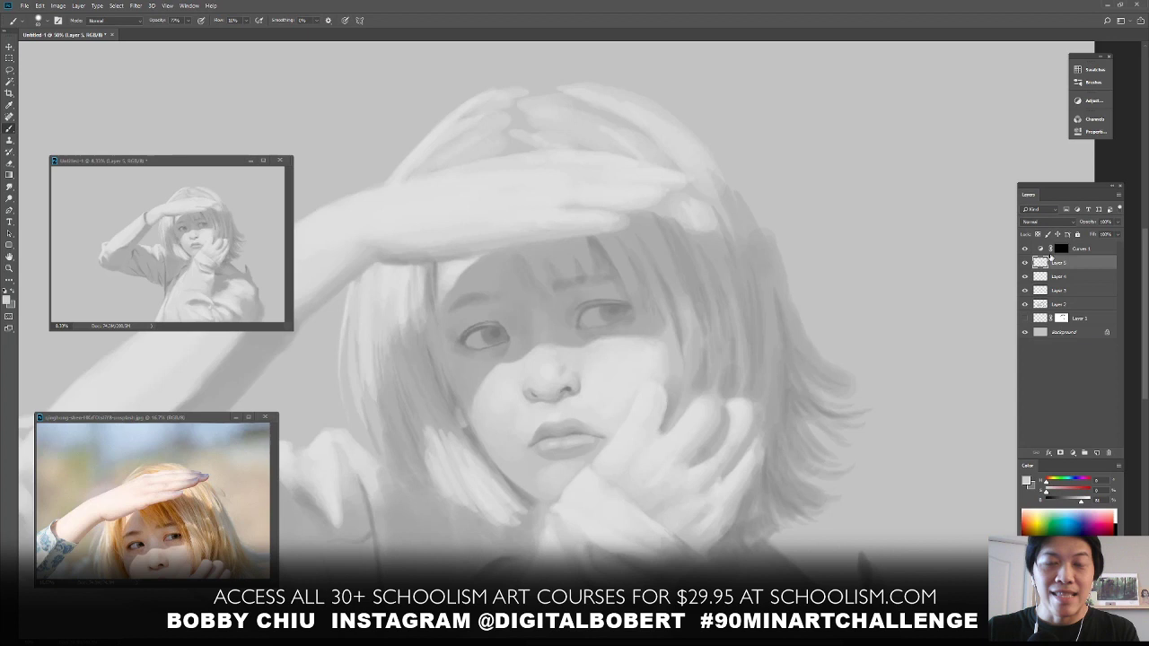
Sample greys from the hair, forehead and hand to repaint the bangs and upper hand on Layer 5
alt+click(646, 220)
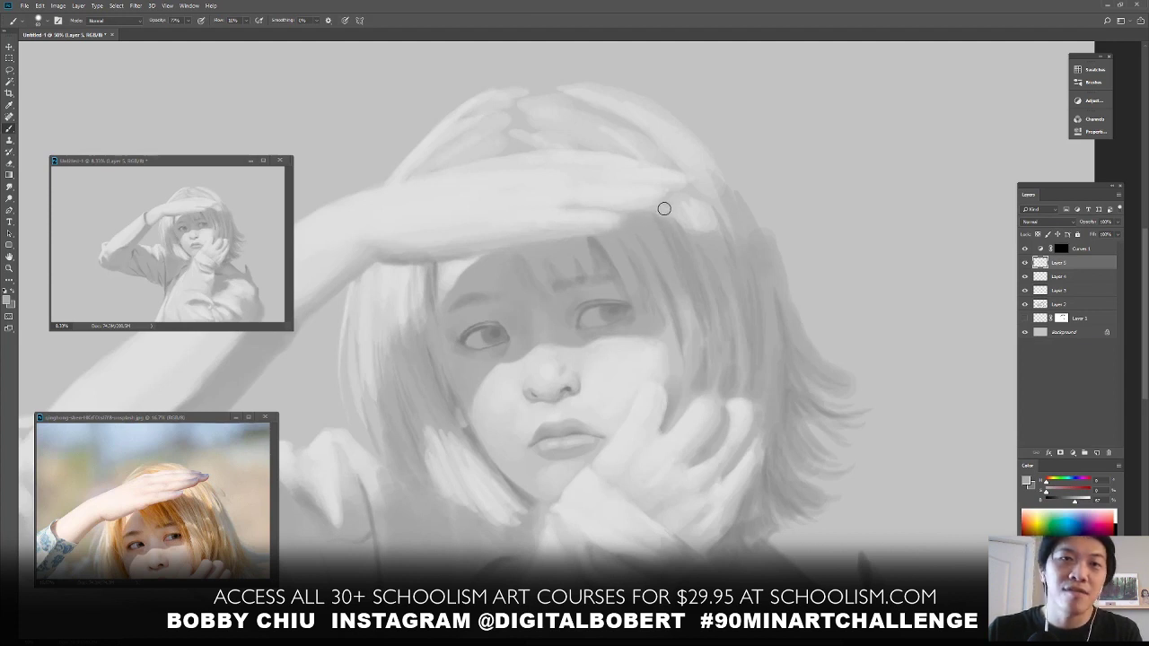
alt+click(596, 238)
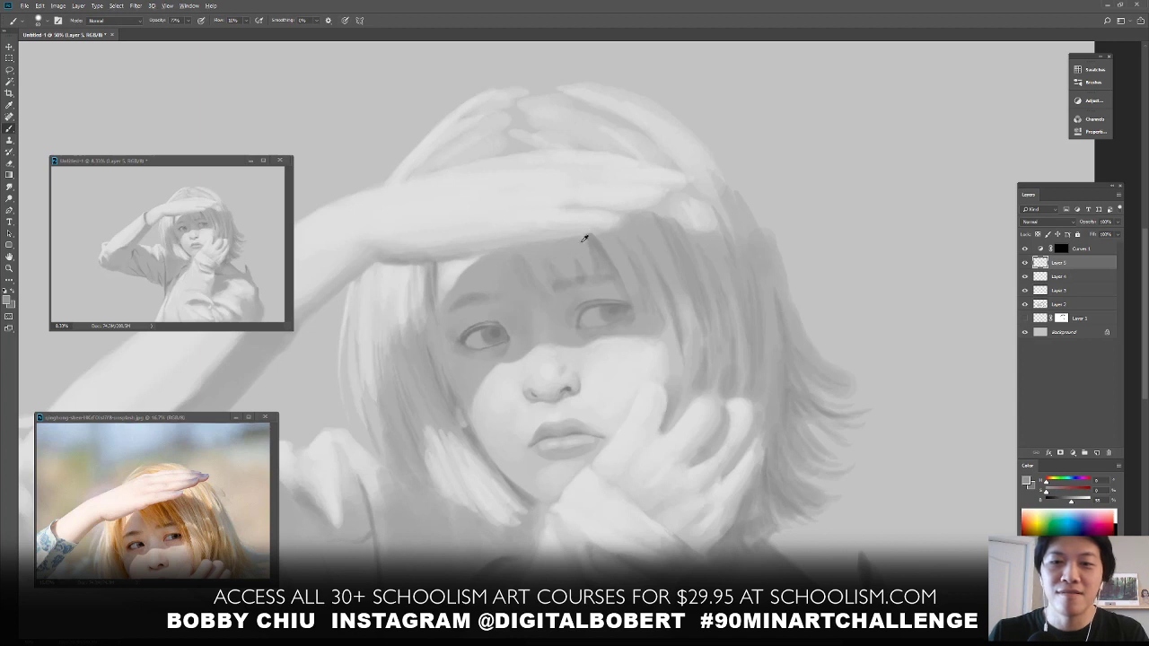
alt+click(583, 238)
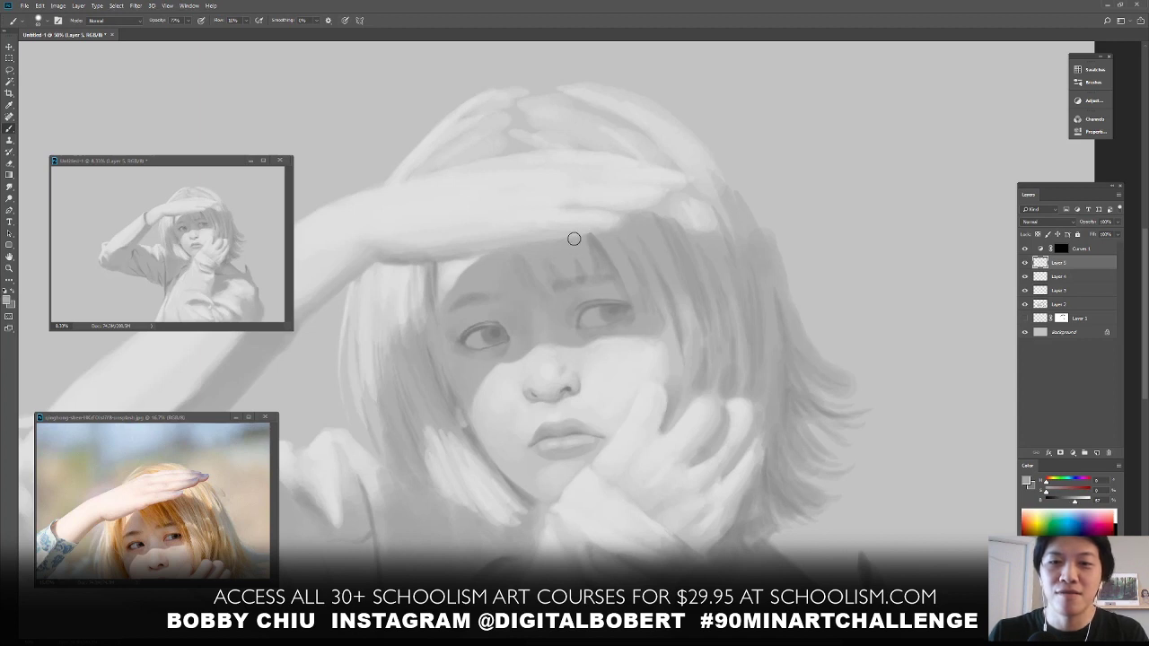
alt+click(614, 217)
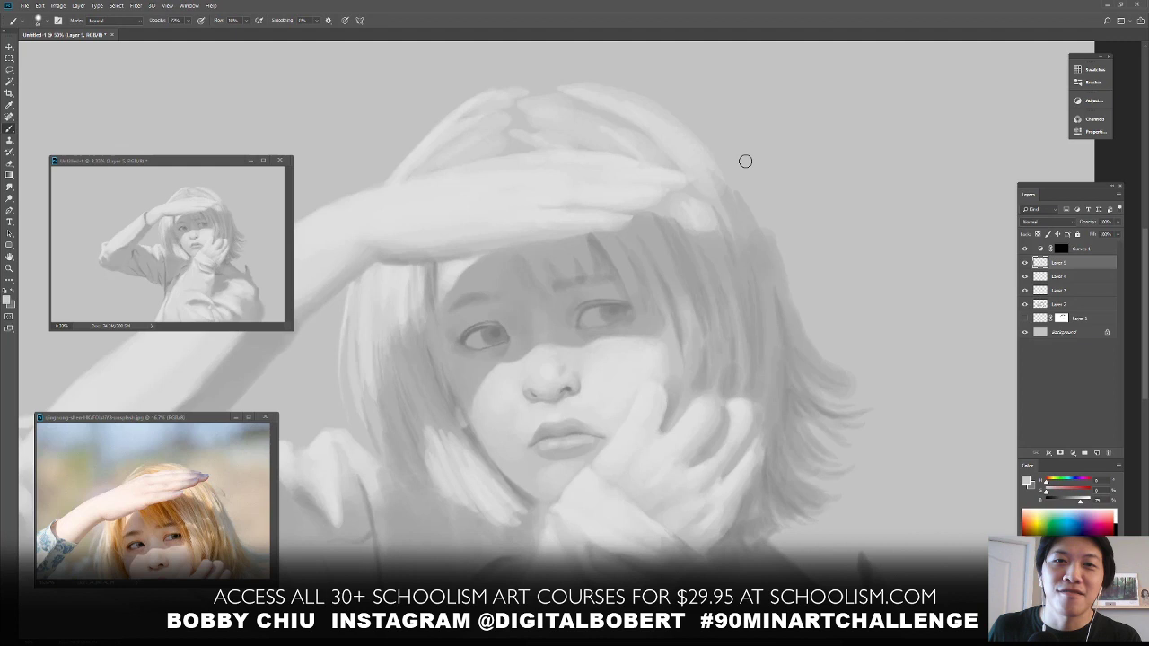
alt+click(594, 235)
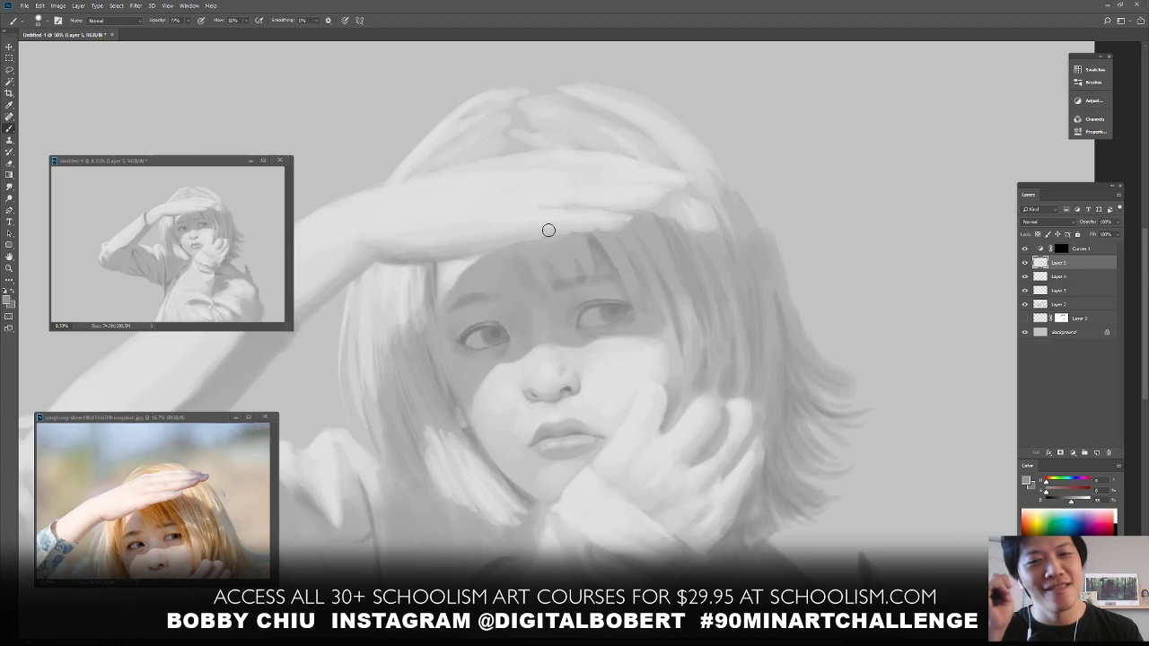
alt+click(462, 262)
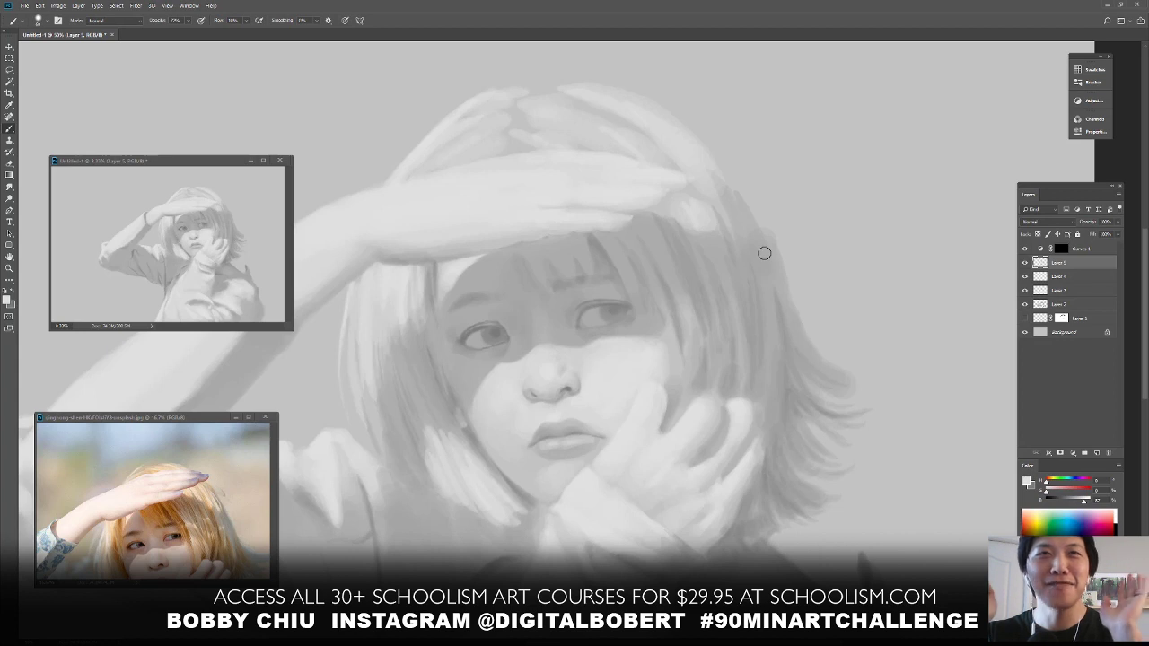
alt+click(632, 208)
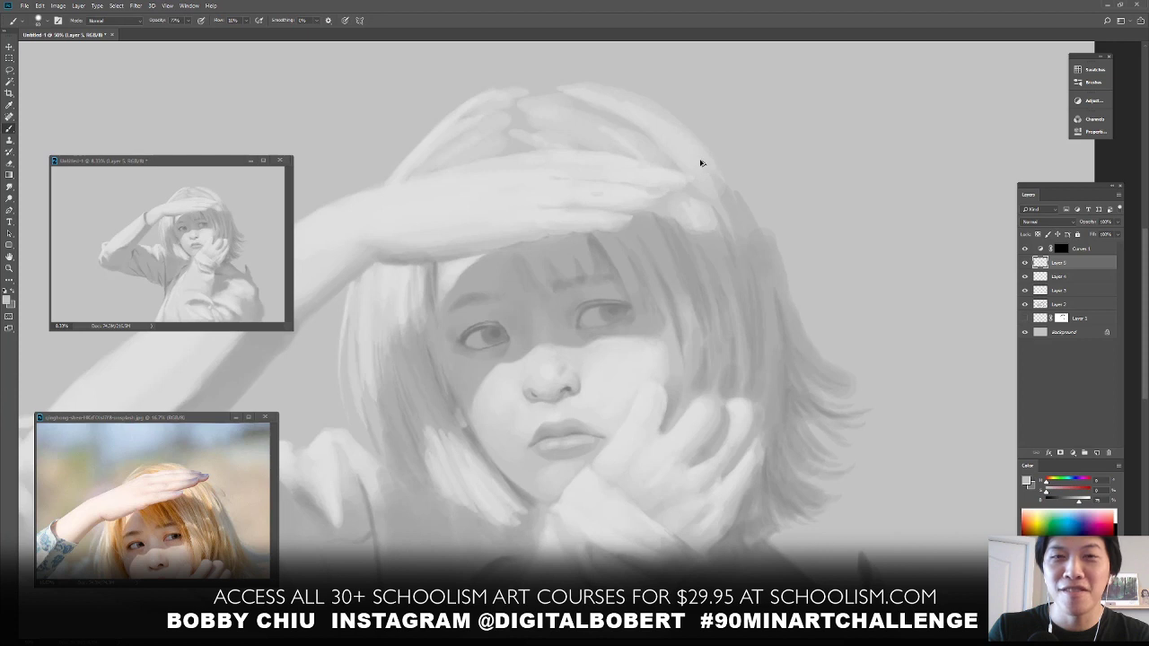
Sample greys from the hand and hair to paint a pale highlight along the hand's top and crown
alt+click(653, 239)
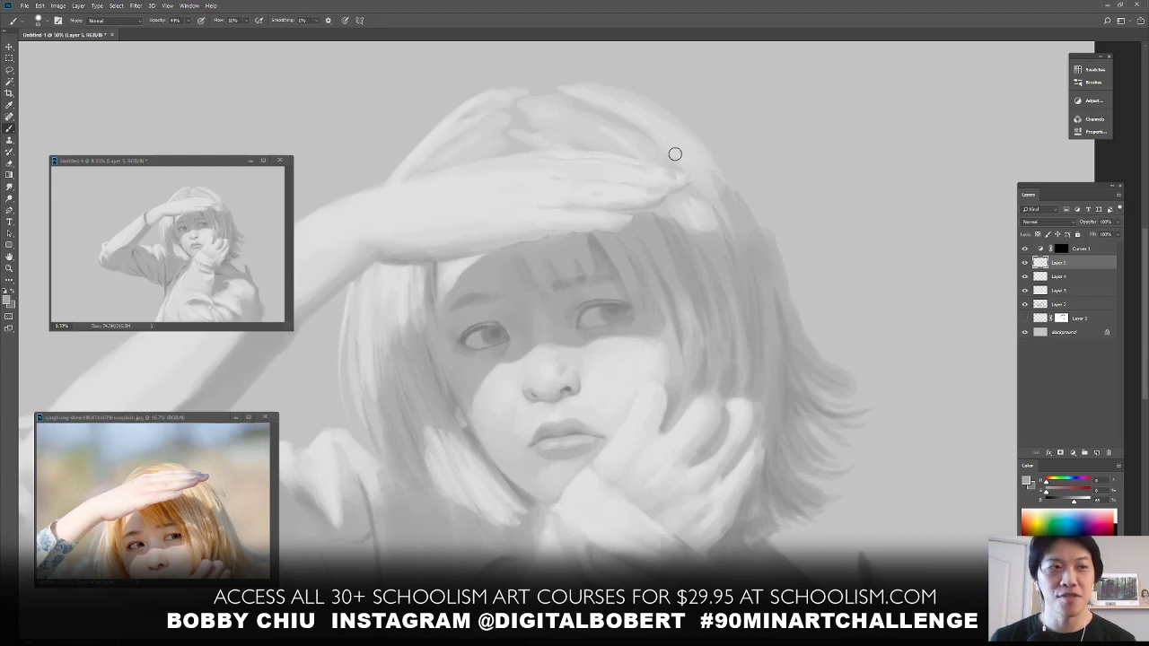
alt+click(627, 154)
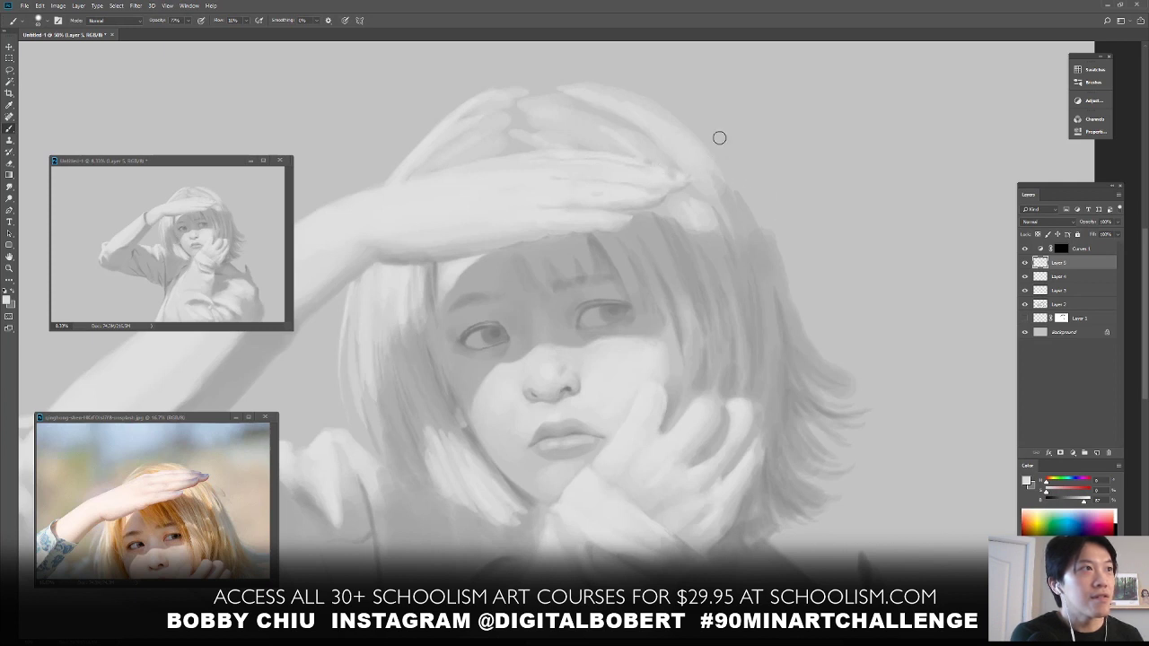
alt+click(655, 154)
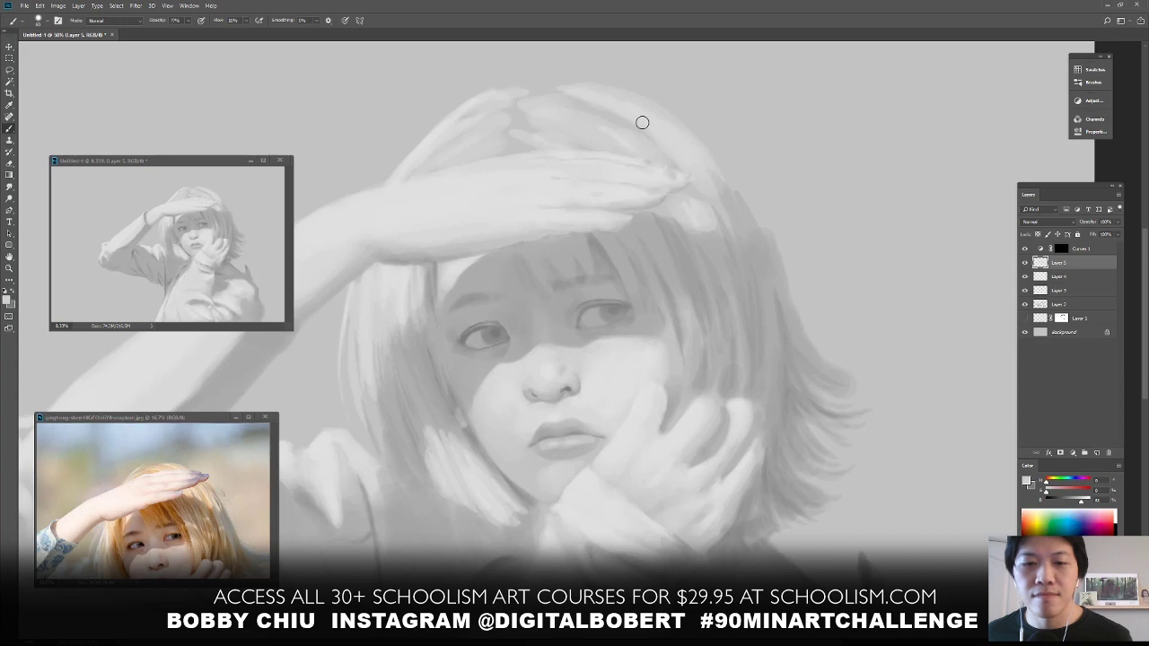
key(alt+Tab)
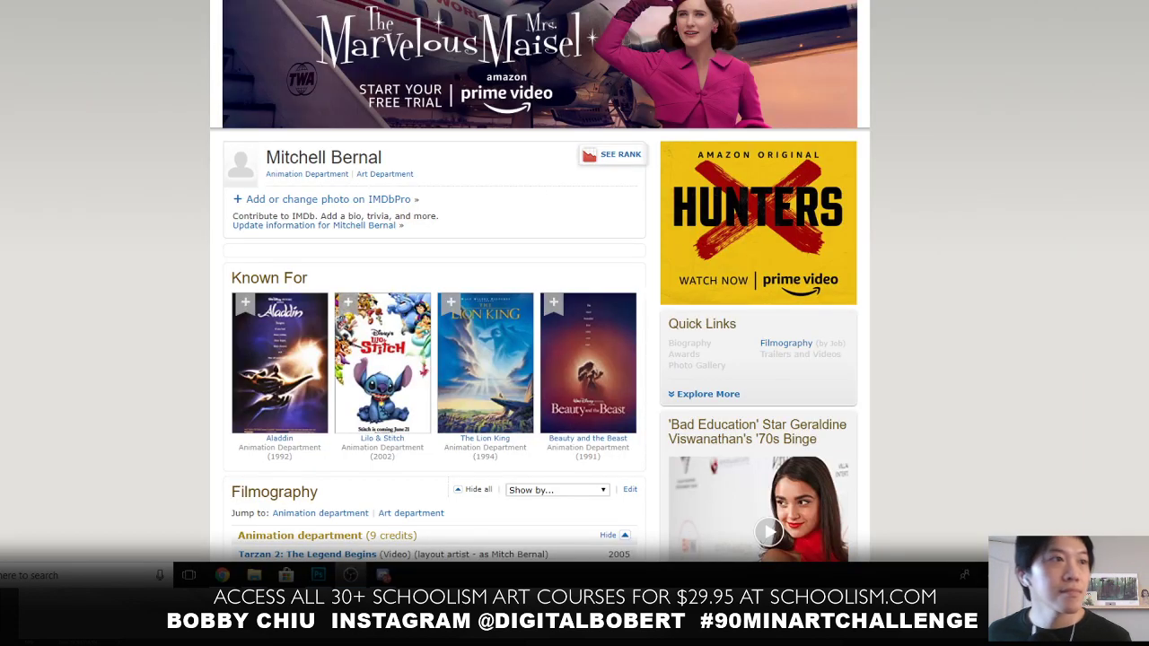
scroll(146, 279, down, 5)
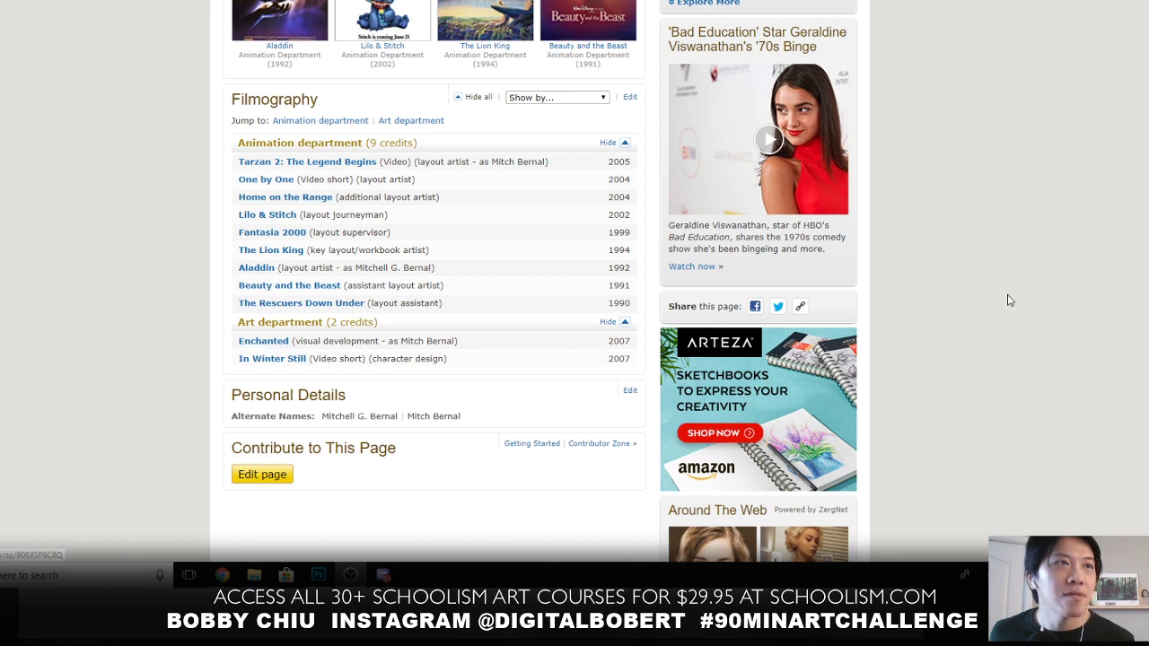
key(alt+Tab)
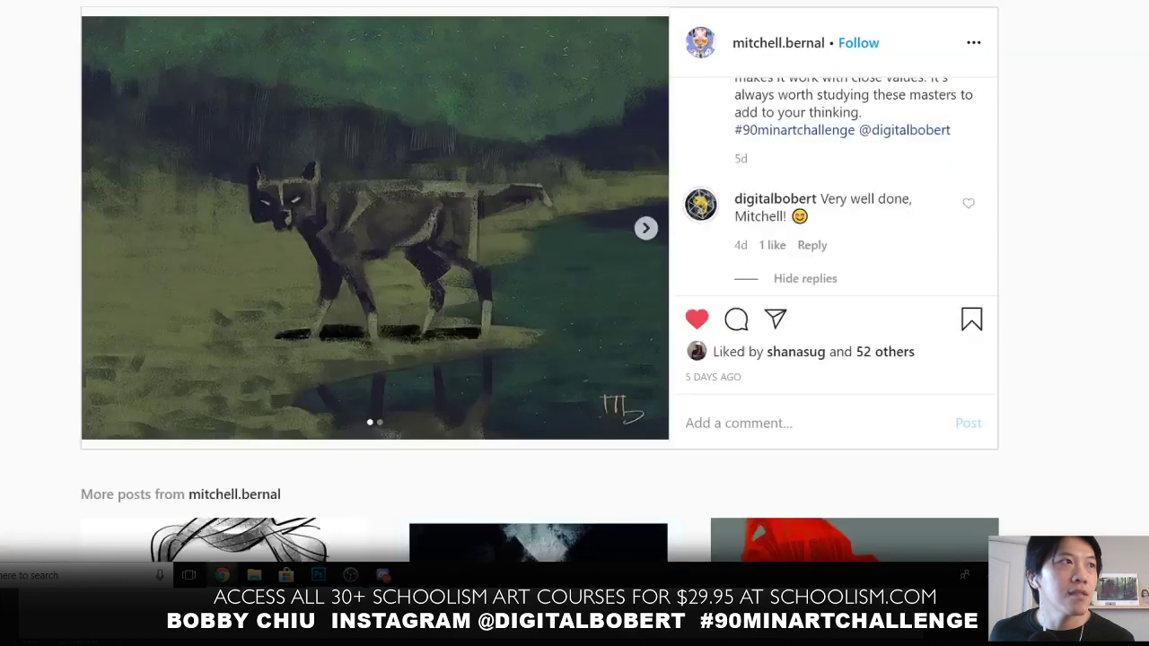
key(alt+Tab)
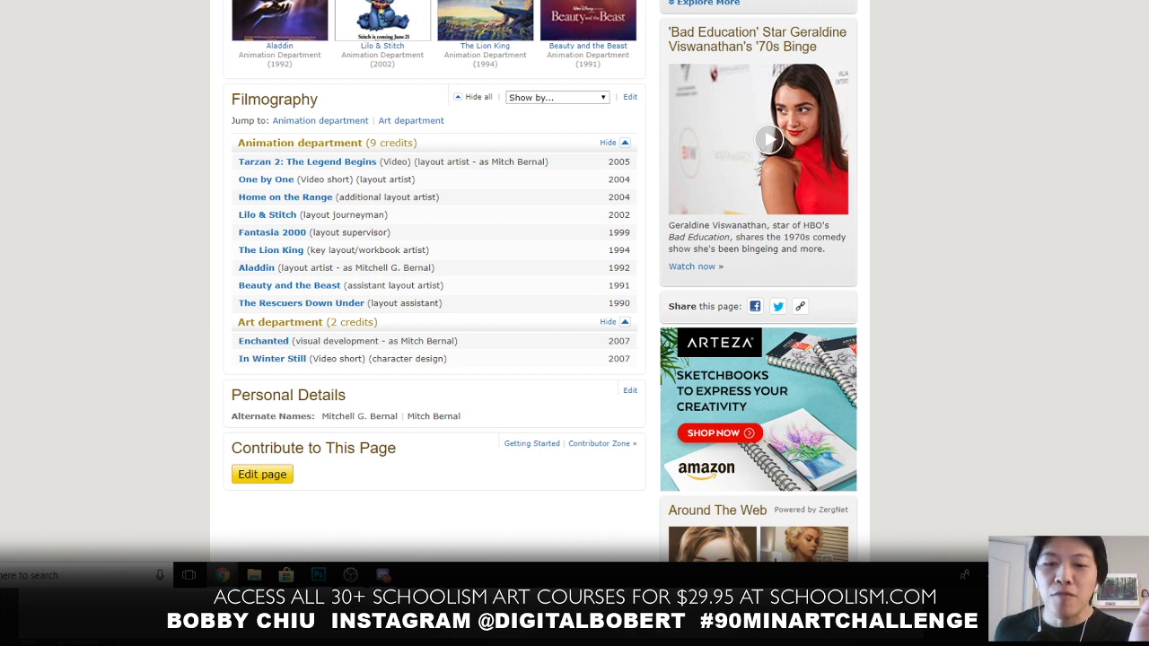
key(alt+Tab)
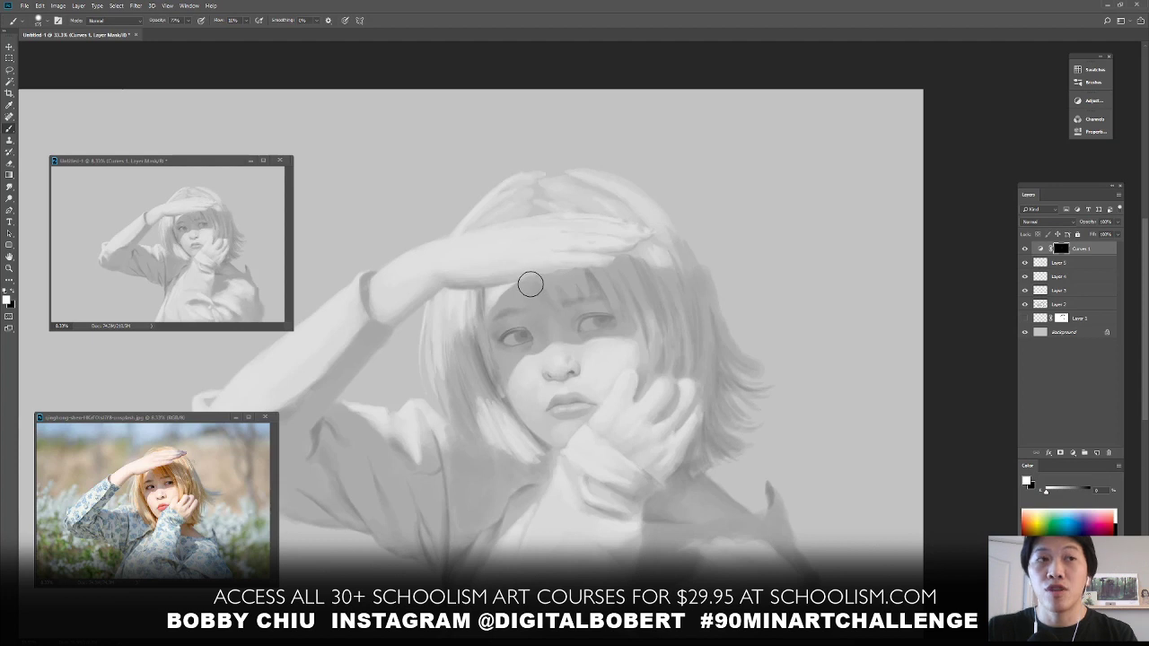
Paint a stroke on the Curves 1 mask over the forehead and left eye, undo it, and set brush opacity to 10%
click(39, 19)
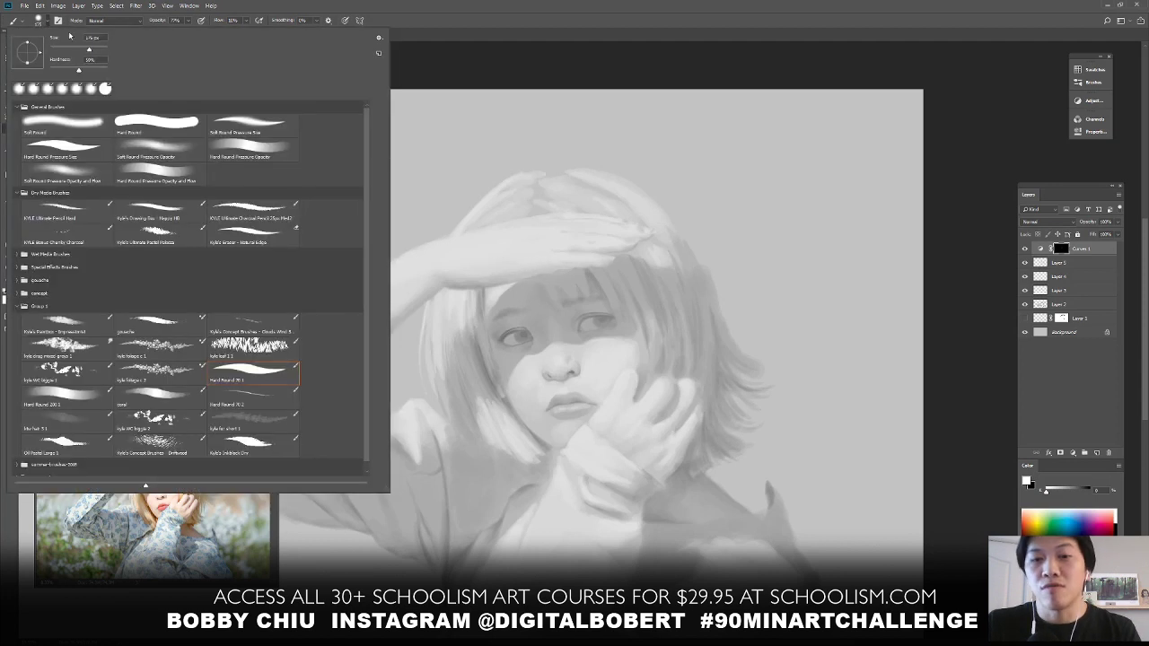
click(39, 20)
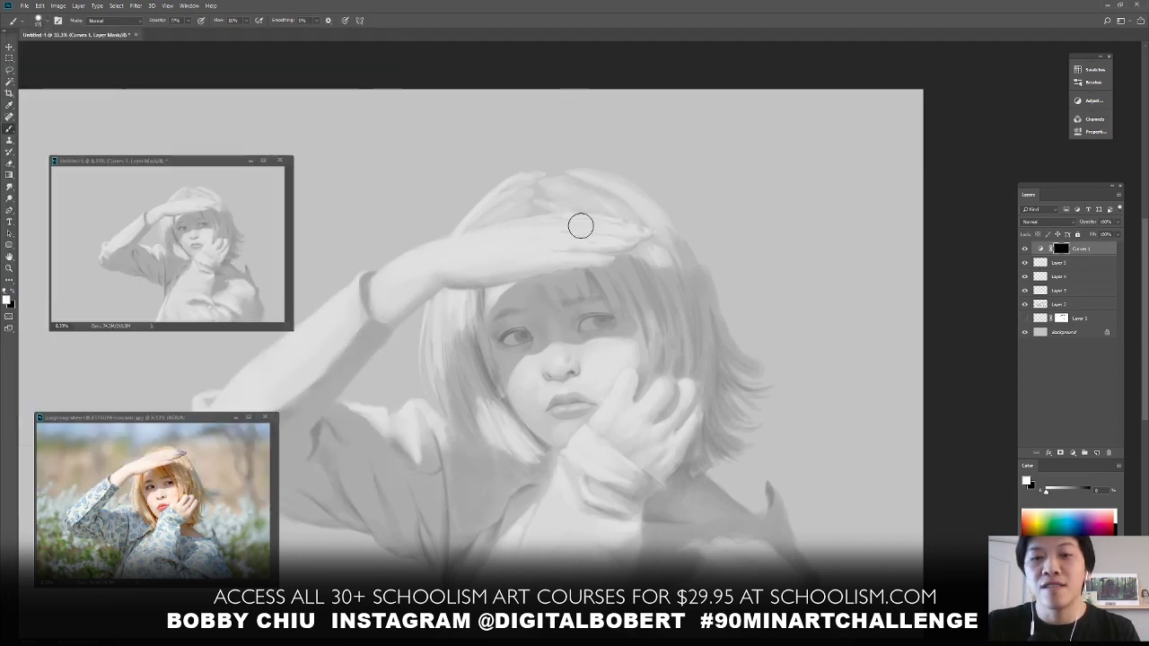
drag(525, 286, 514, 314)
key(ctrl+z)
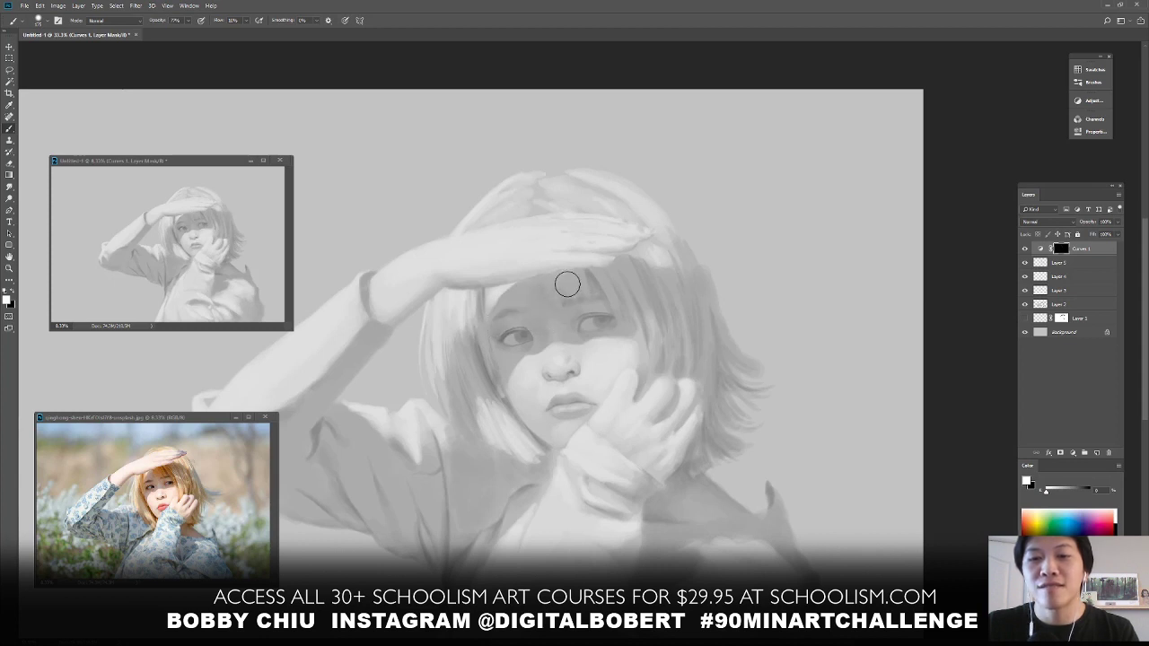
key(1)
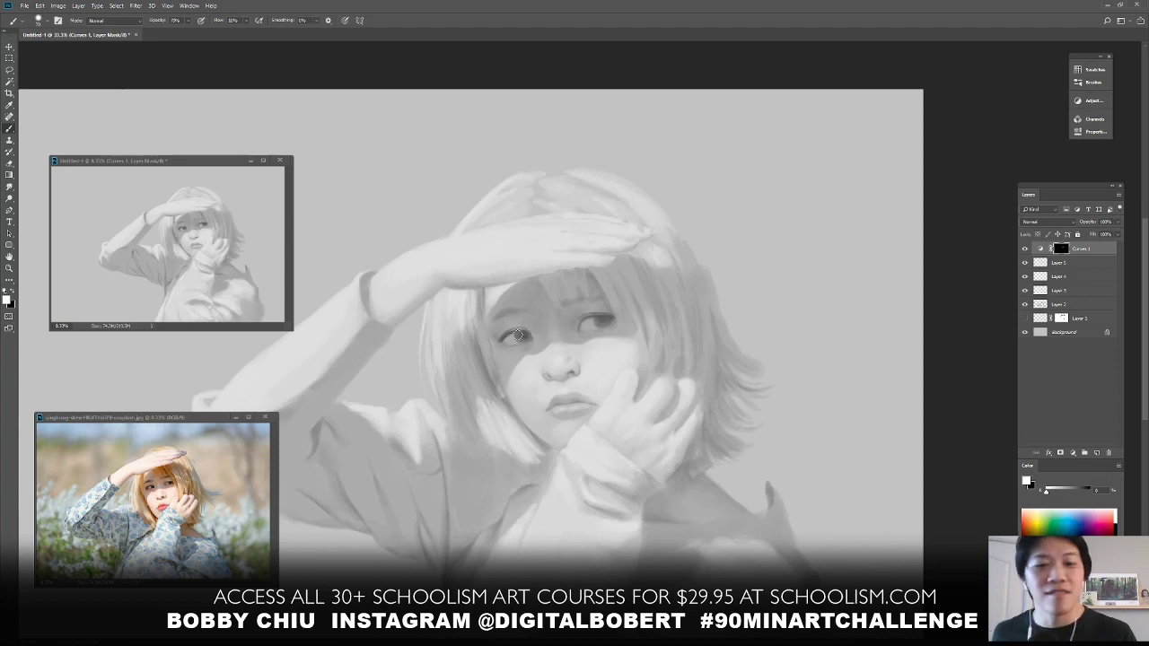
key(alt+Tab)
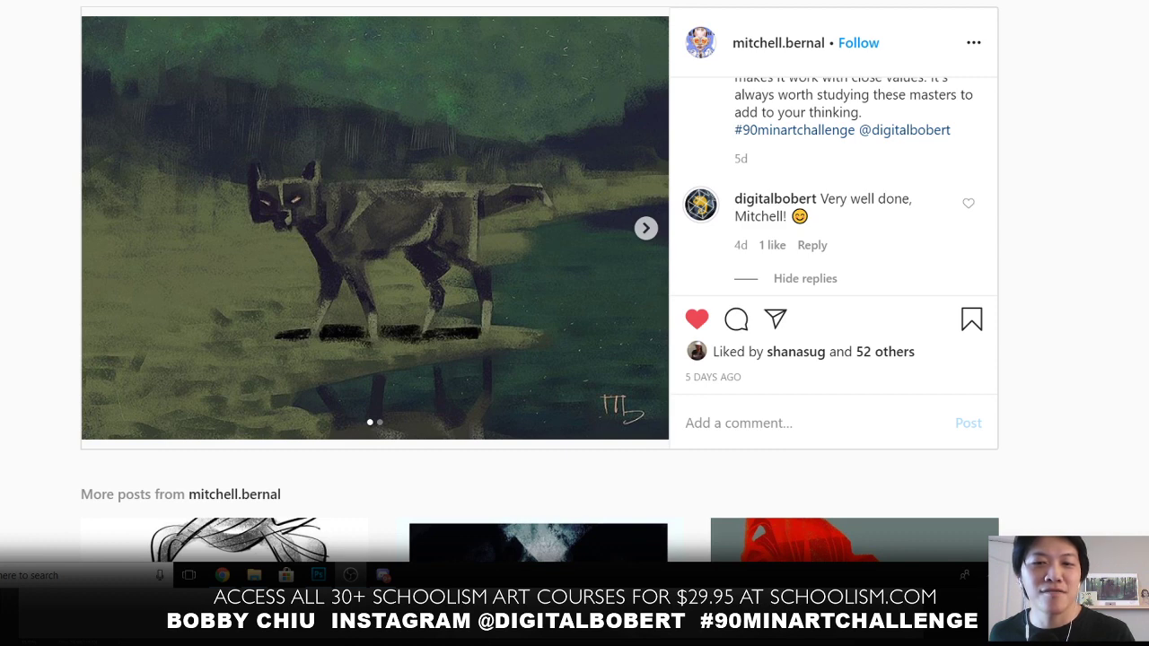
key(alt+Tab)
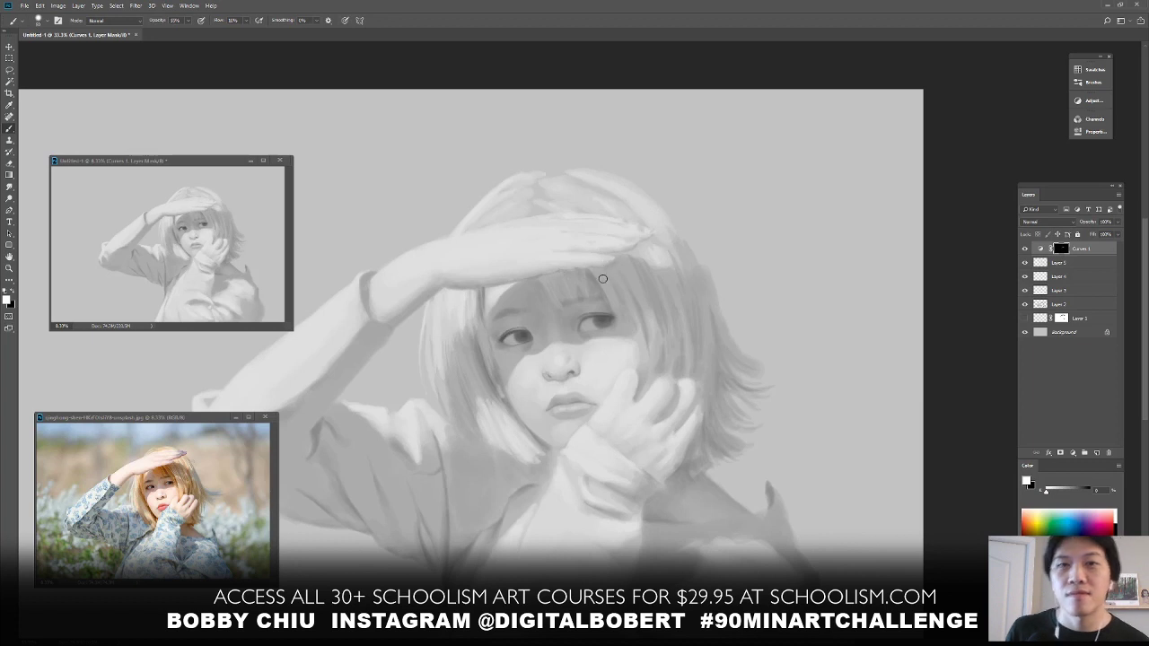
Set the Brush tool opacity to about 33% using the 3 key
key(3)
key(3)
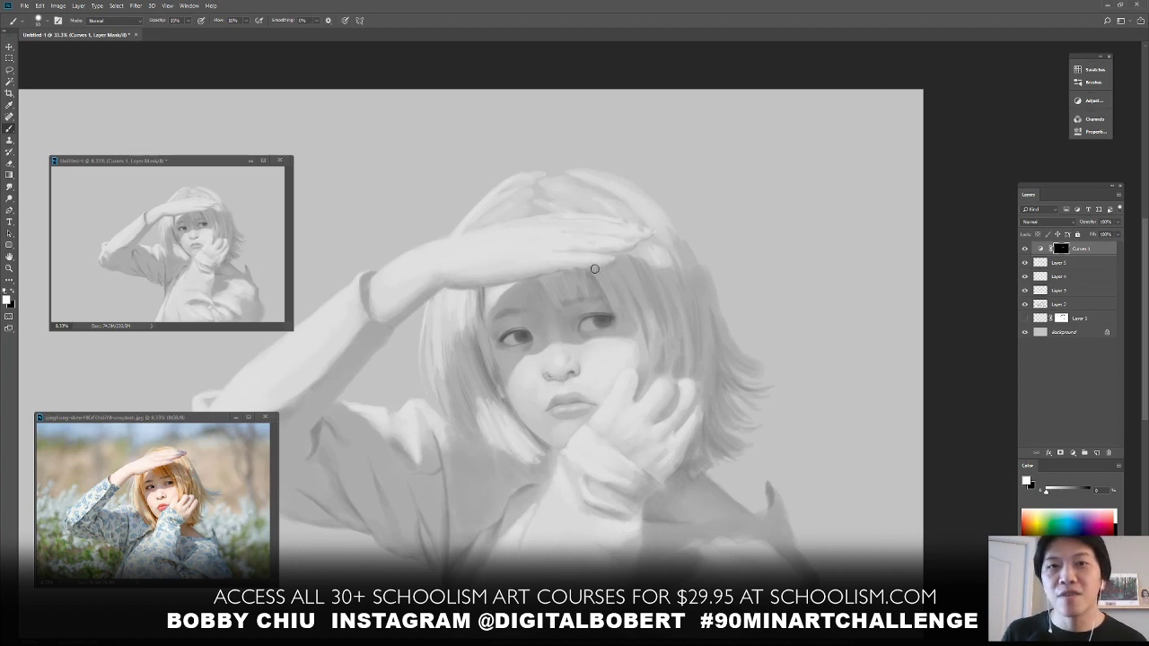
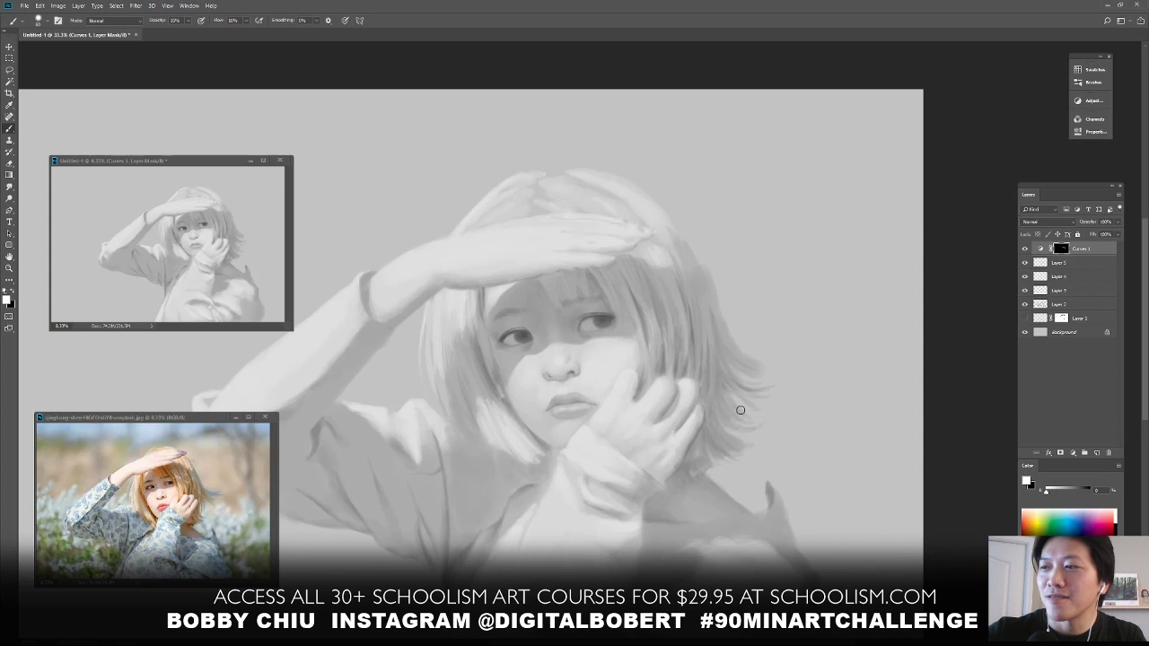
Zoom the canvas out from 33.3% to 16.7% so the whole painting fits
key(ctrl+minus)
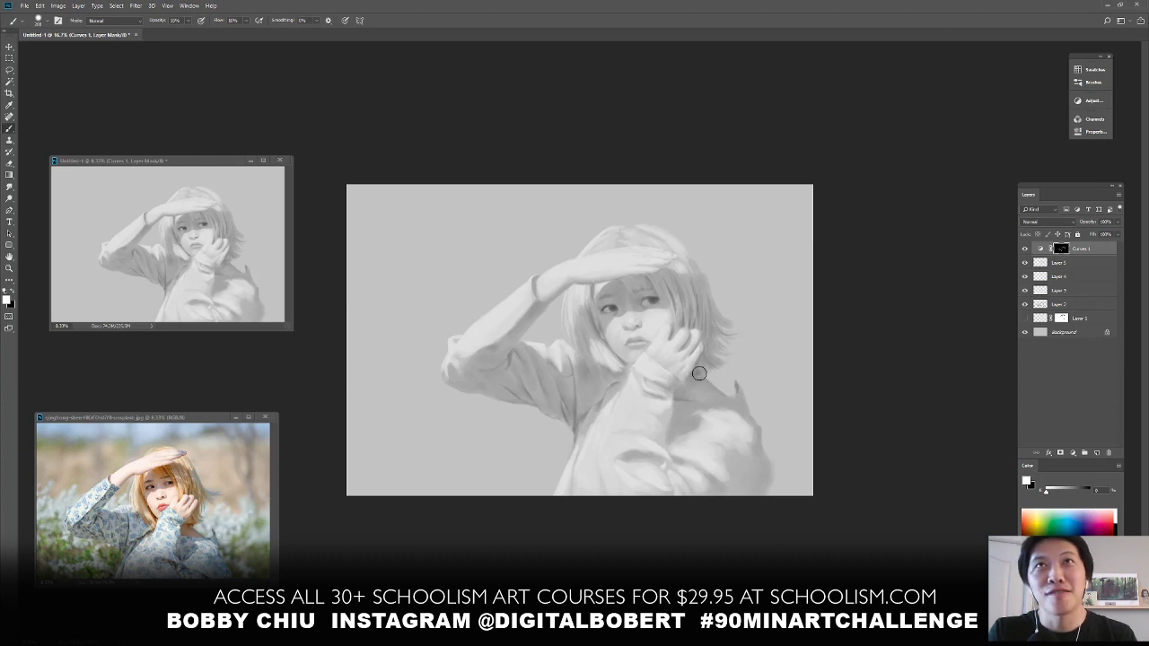
Shrink the brush and toggle the paint colour between black and white, ending on black
key(bracketleft)
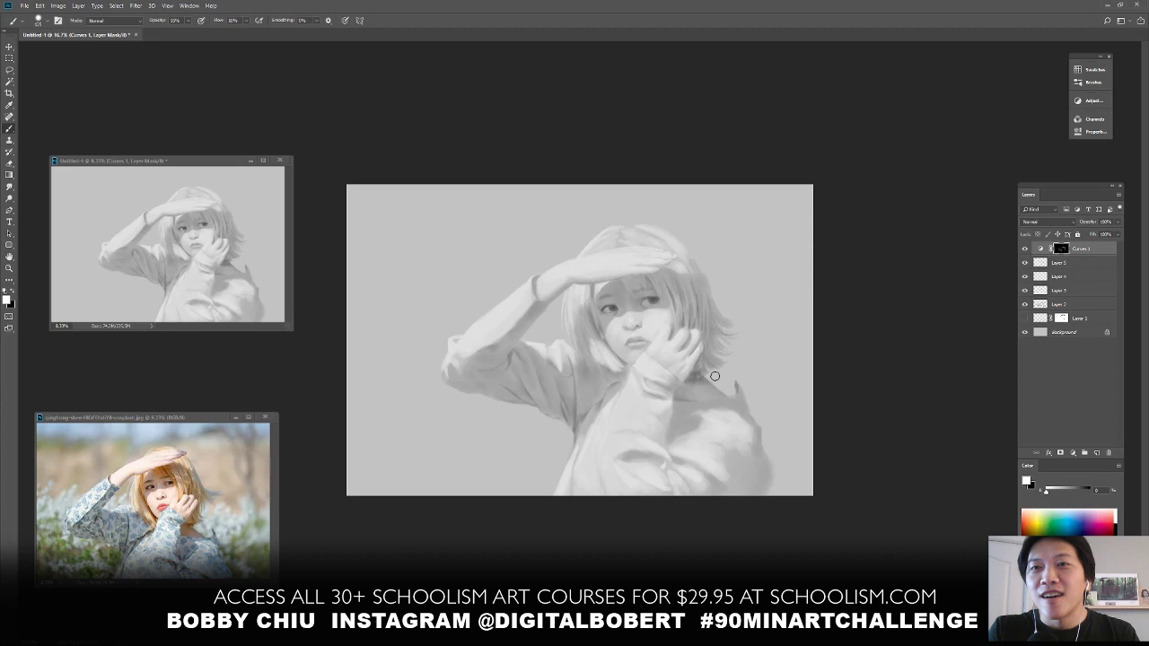
key(x)
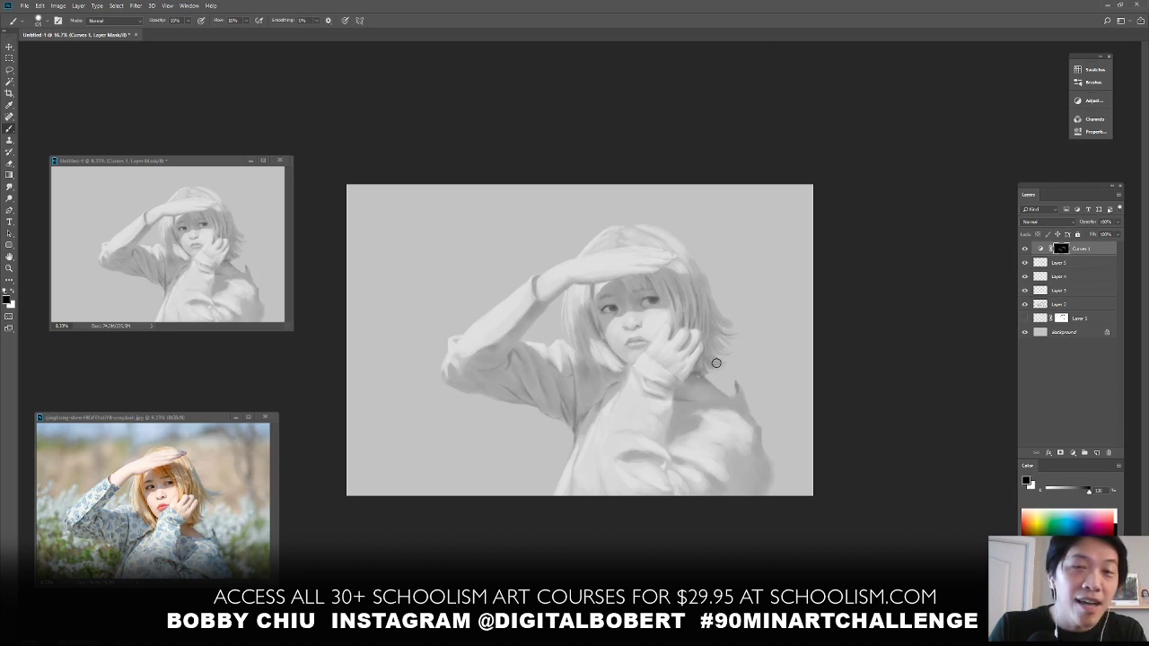
key(x)
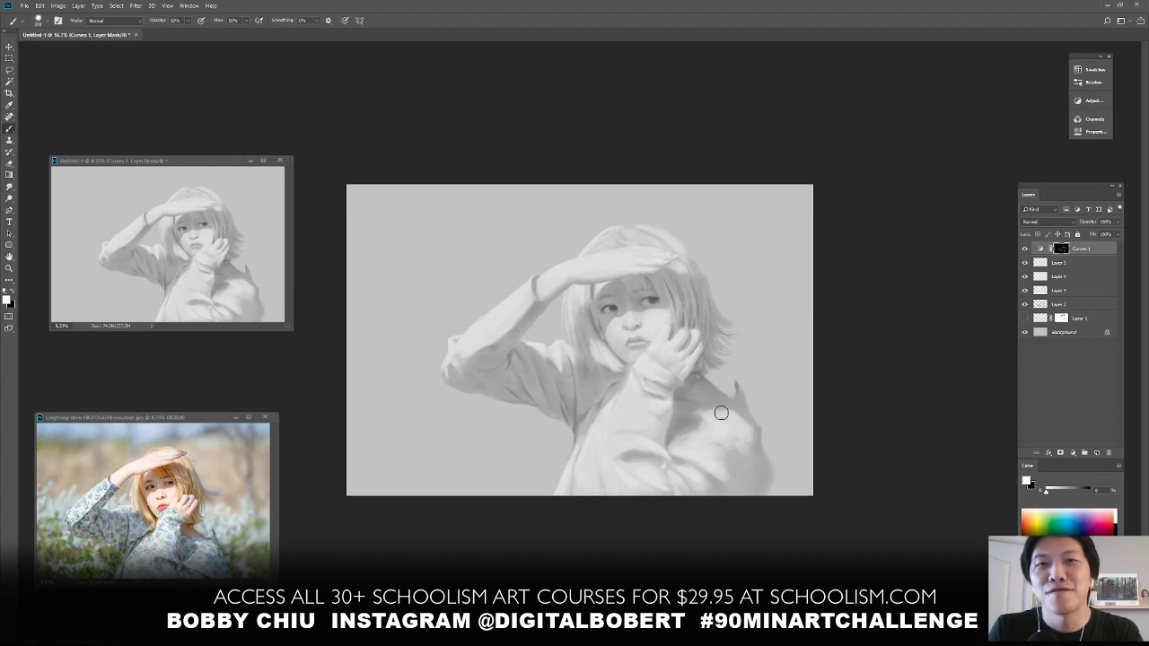
key(x)
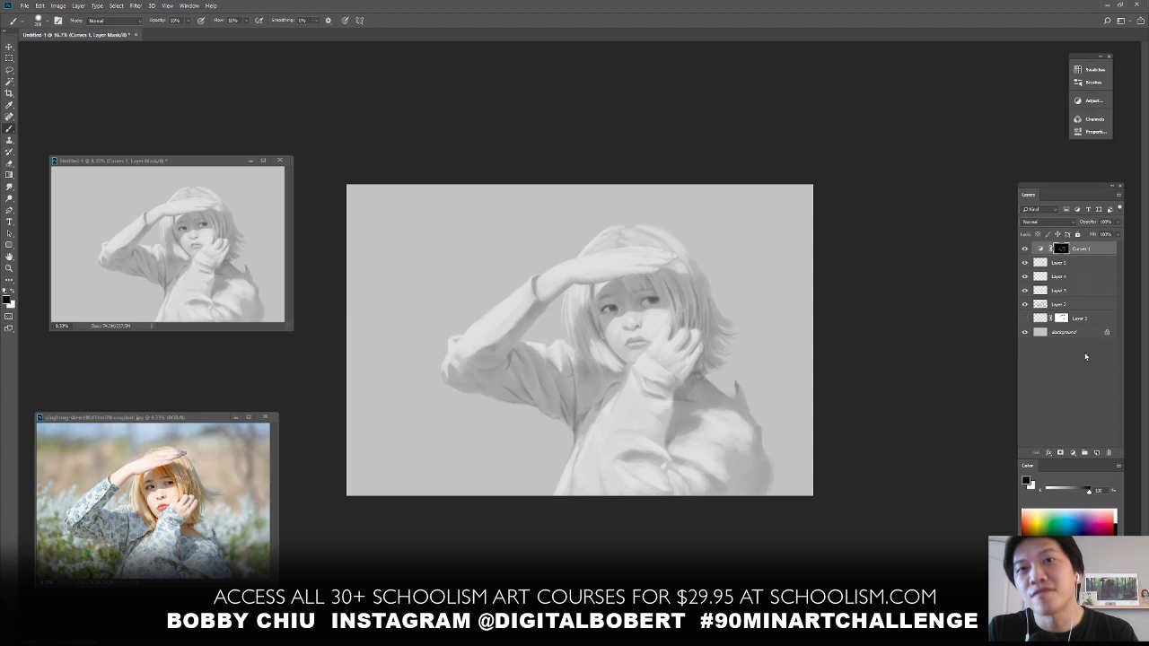
Add a Levels adjustment layer that darkens shadows and slightly lifts midtones, then select Levels 1
click(1073, 454)
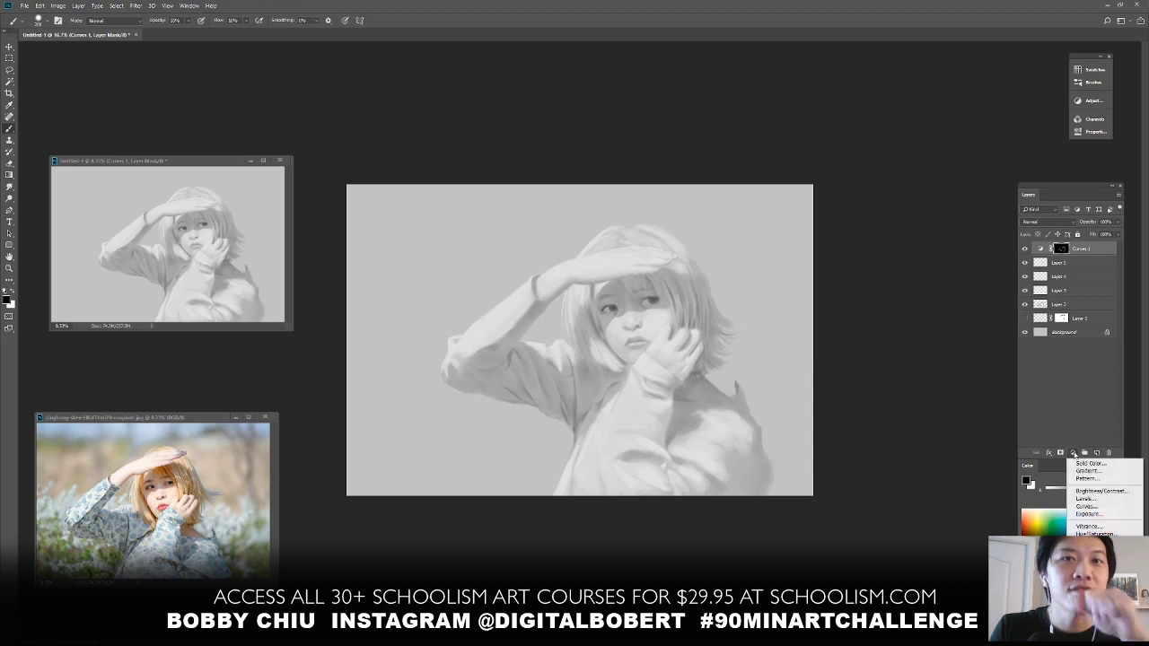
click(1089, 492)
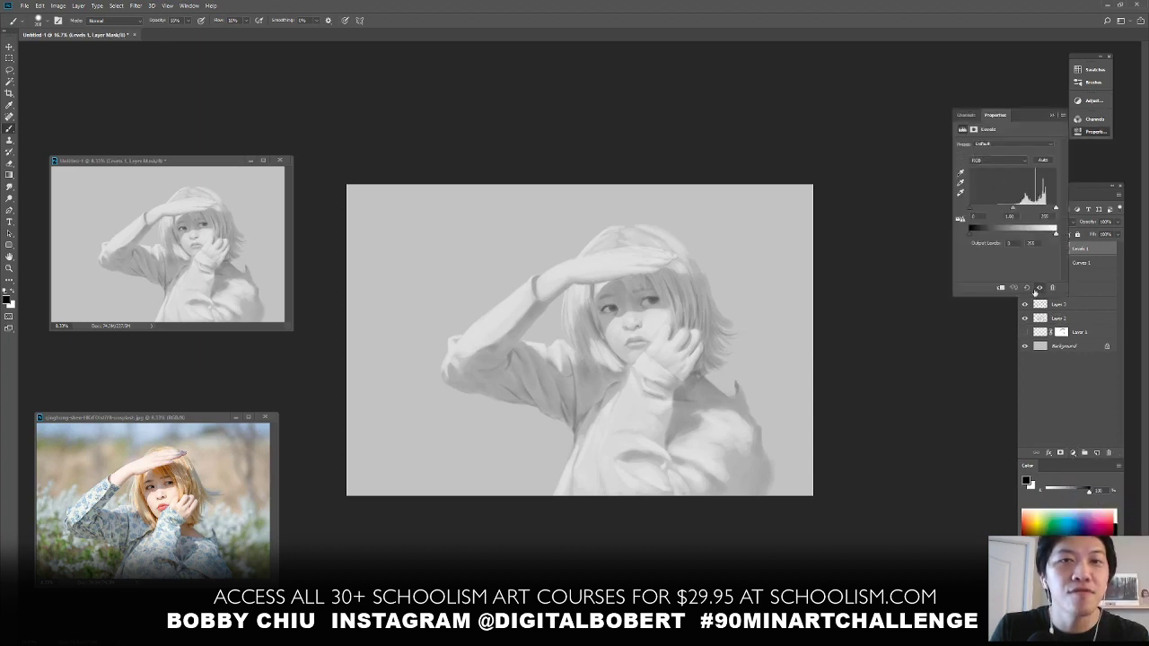
drag(972, 209, 995, 209)
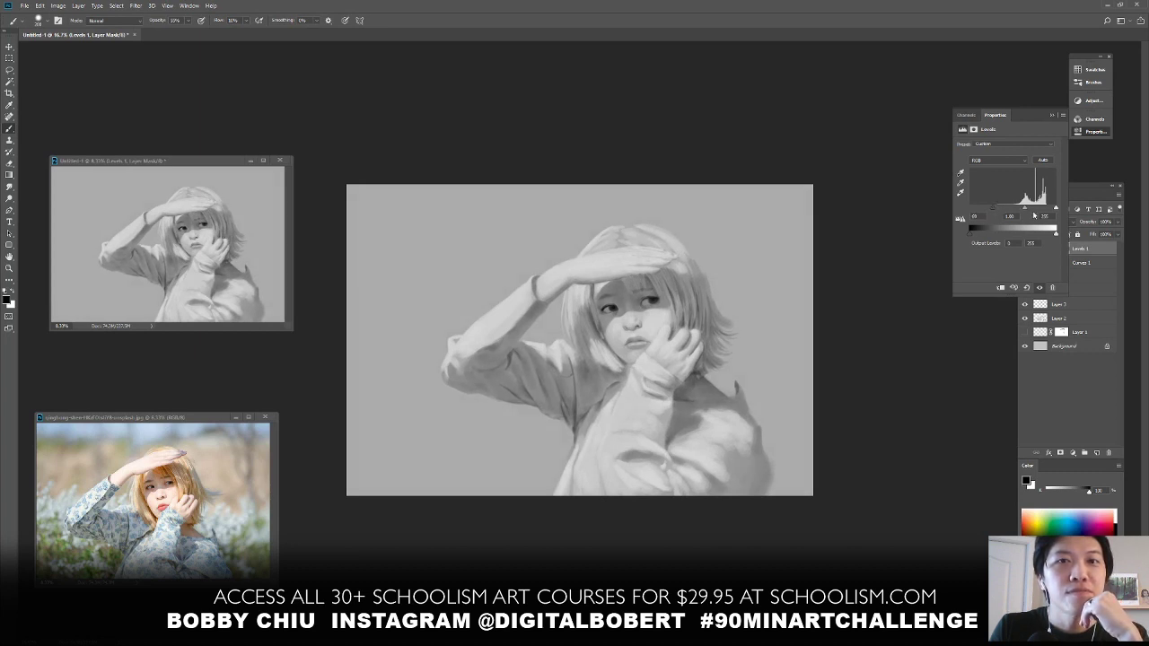
drag(1026, 210, 1028, 211)
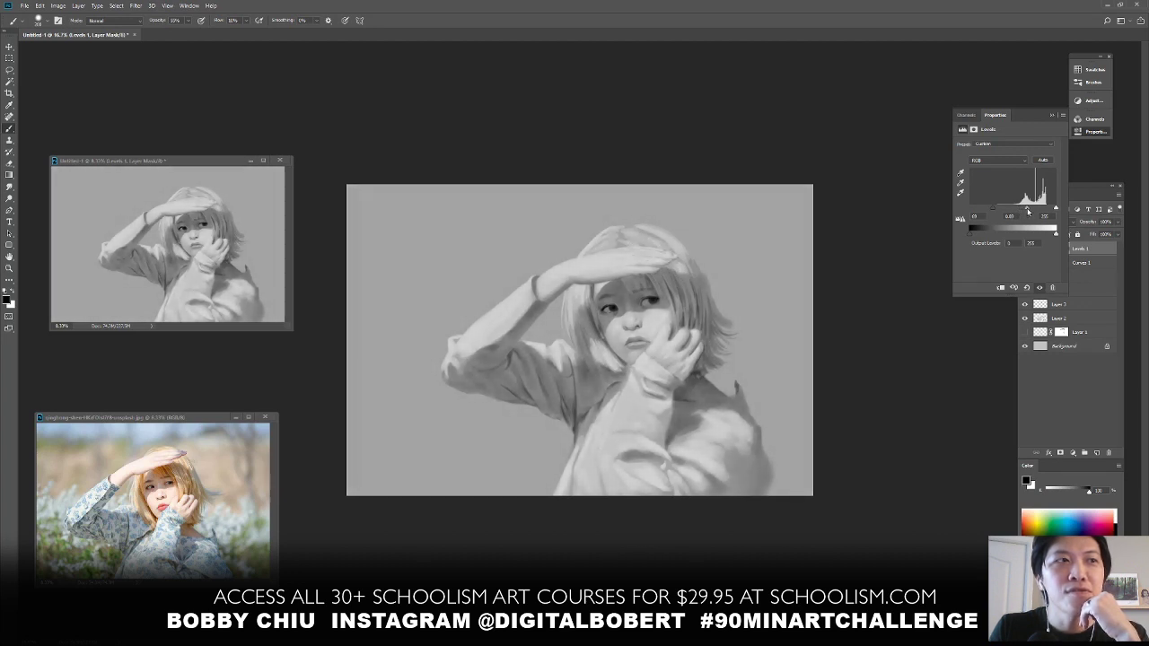
drag(992, 210, 982, 212)
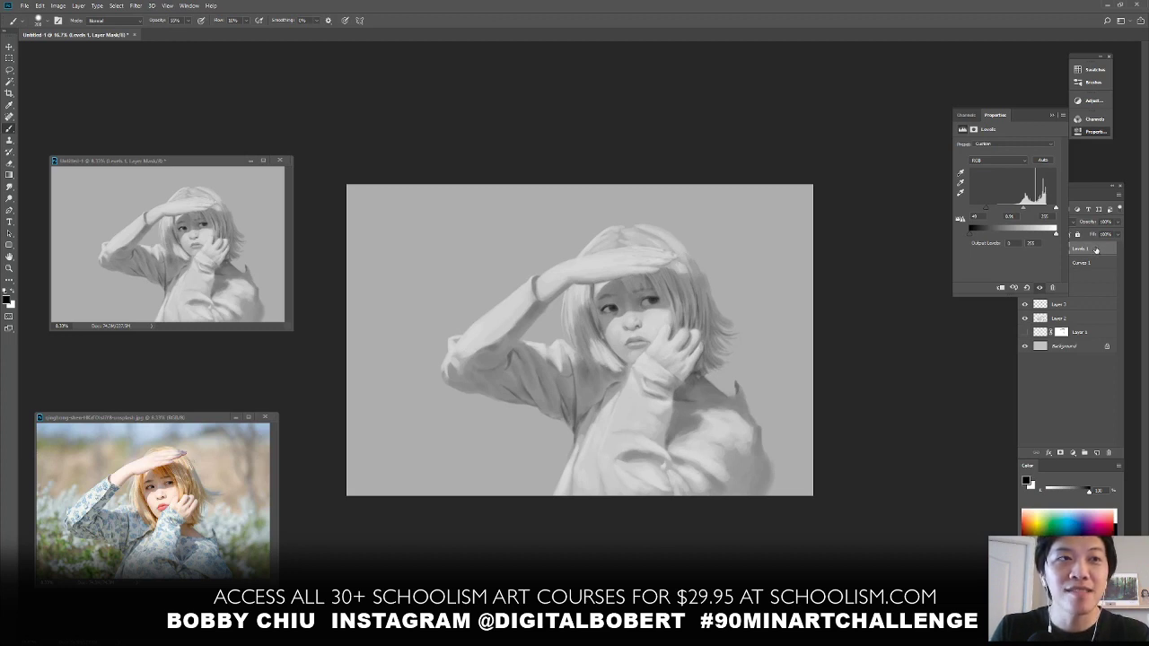
click(1095, 250)
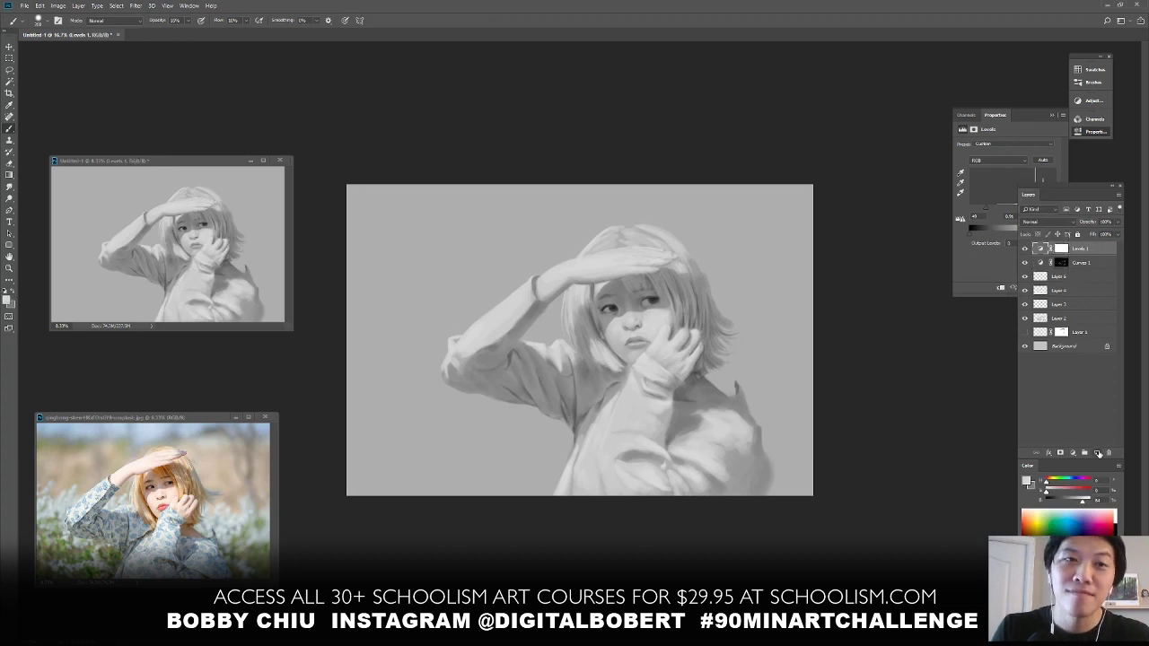
Add a new top layer, zoom into the face, and dab light grey highlights on the nose
click(1097, 453)
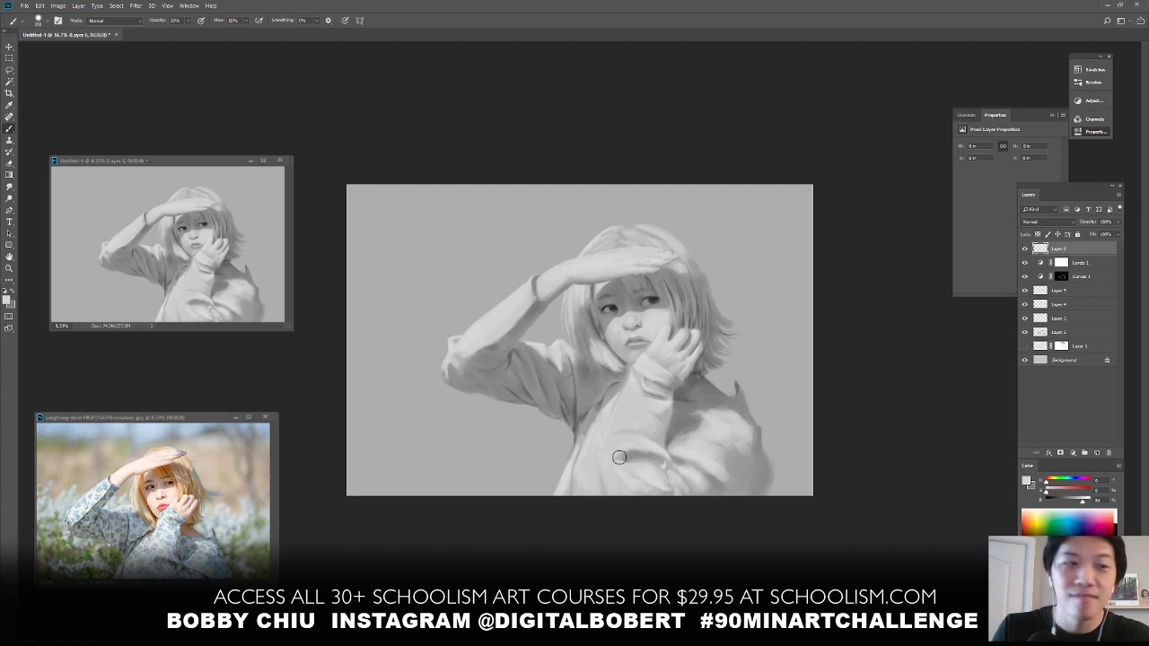
key(ctrl+plus)
key(ctrl+plus)
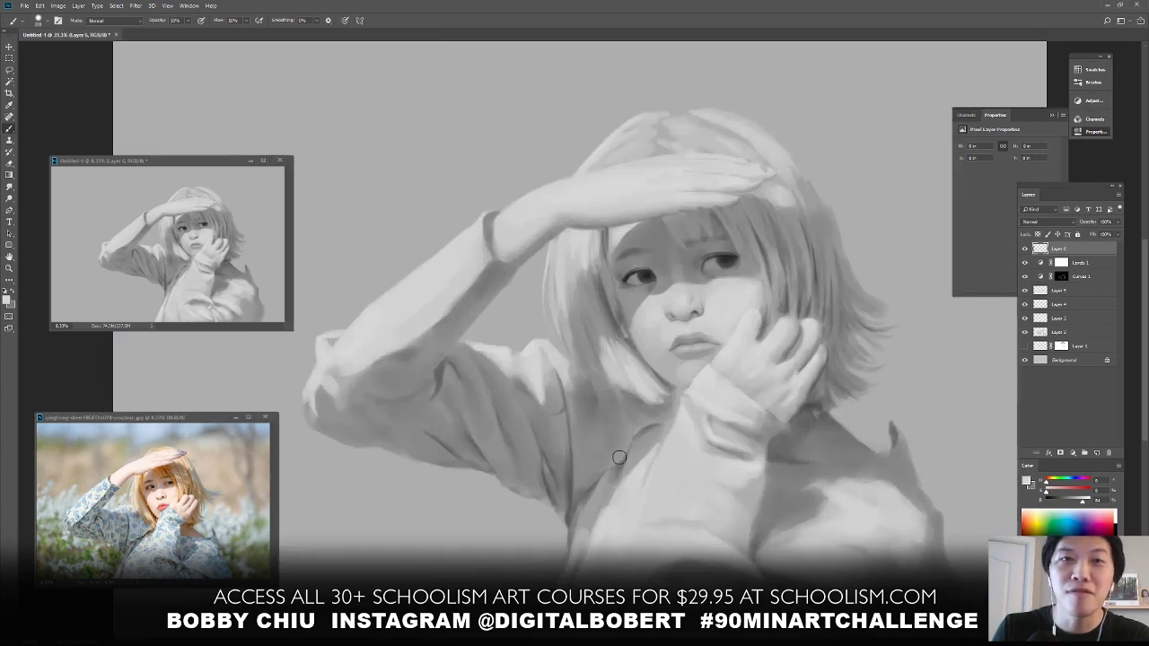
drag(747, 358, 654, 457)
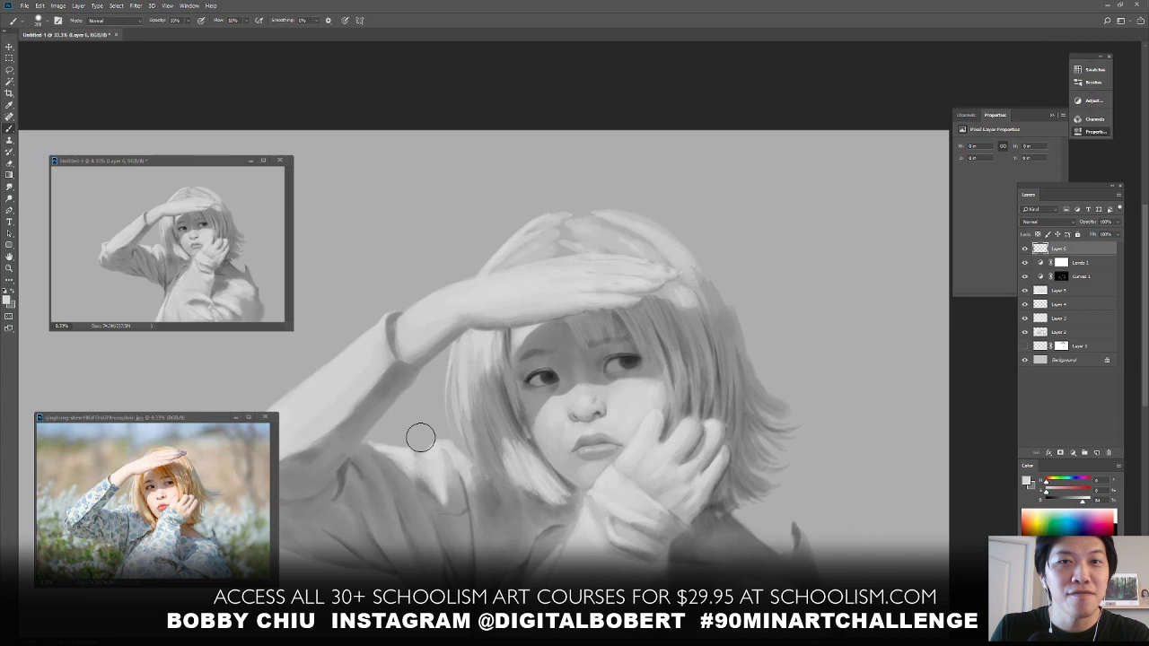
click(1087, 503)
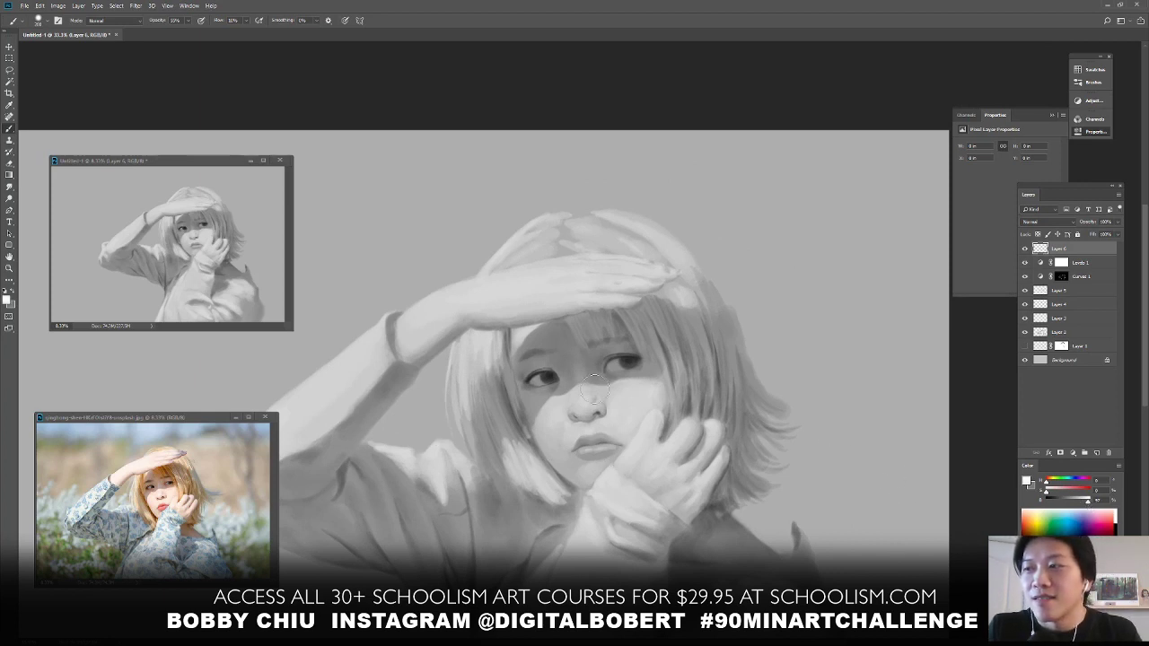
drag(585, 403, 585, 407)
Zoom into the reference photo, then add small highlight dabs on the painted nose
click(214, 430)
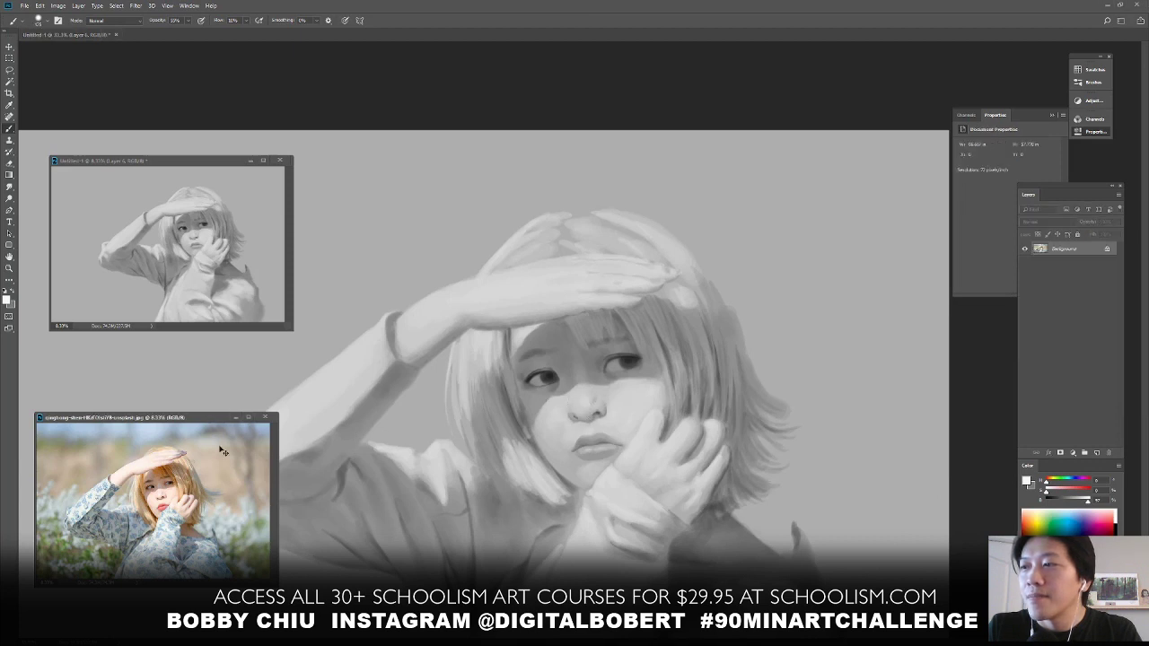
key(ctrl+plus)
key(ctrl+plus)
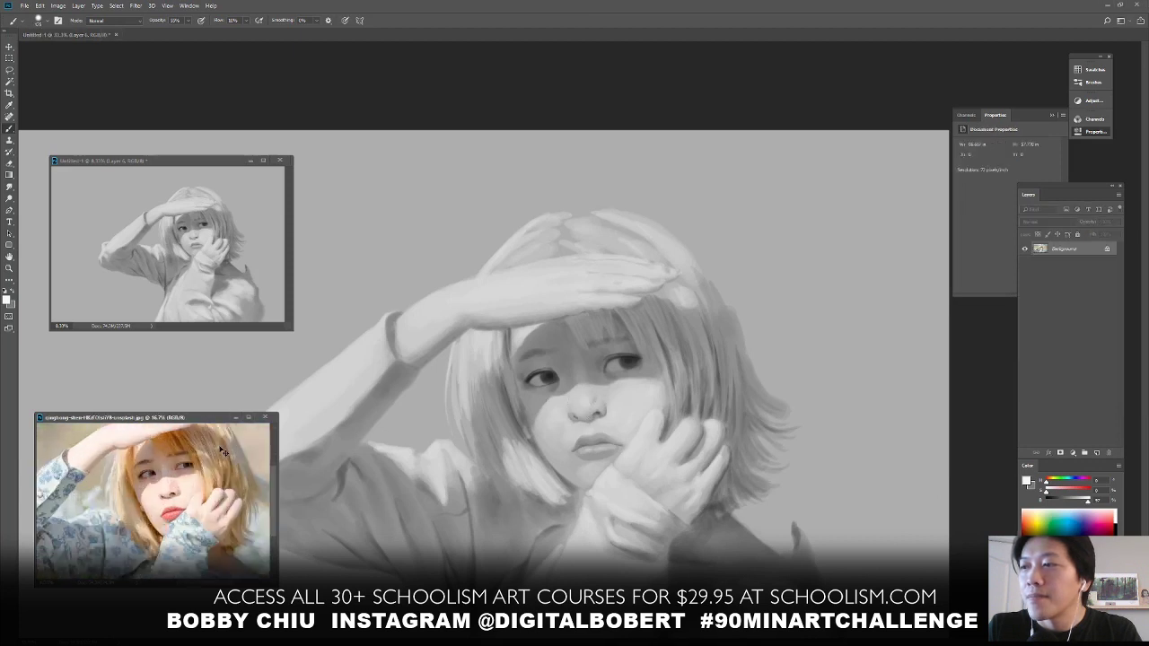
click(584, 406)
mouse_move(584, 406)
mouse_down()
mouse_move(607, 379)
mouse_move(585, 405)
mouse_up()
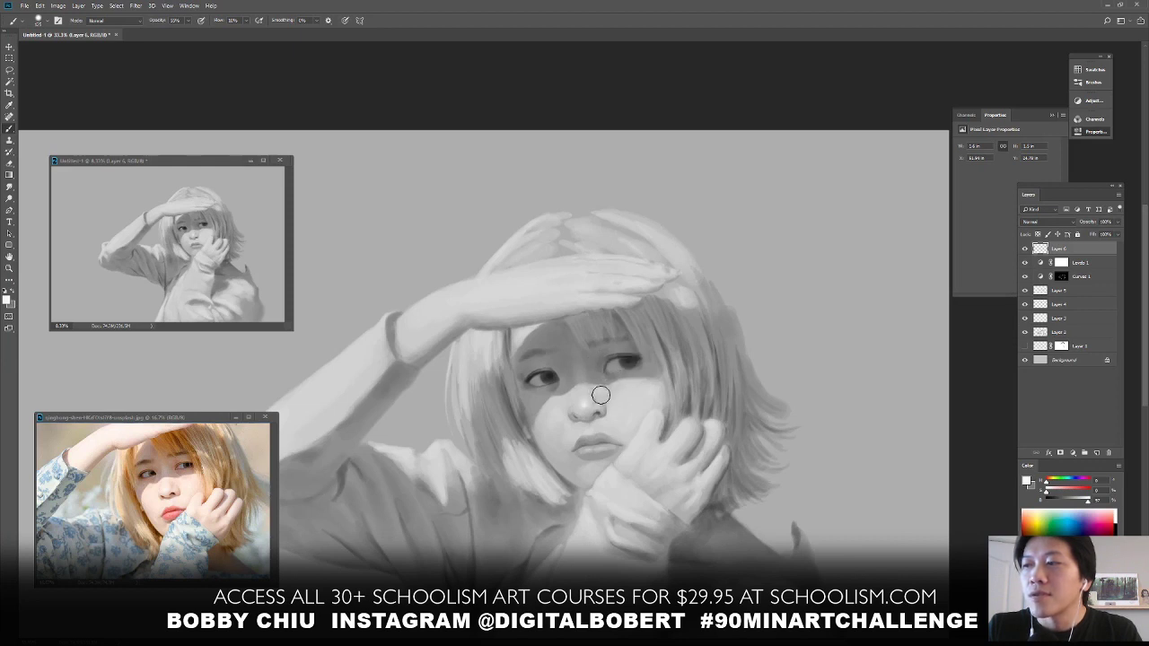
drag(600, 391, 604, 388)
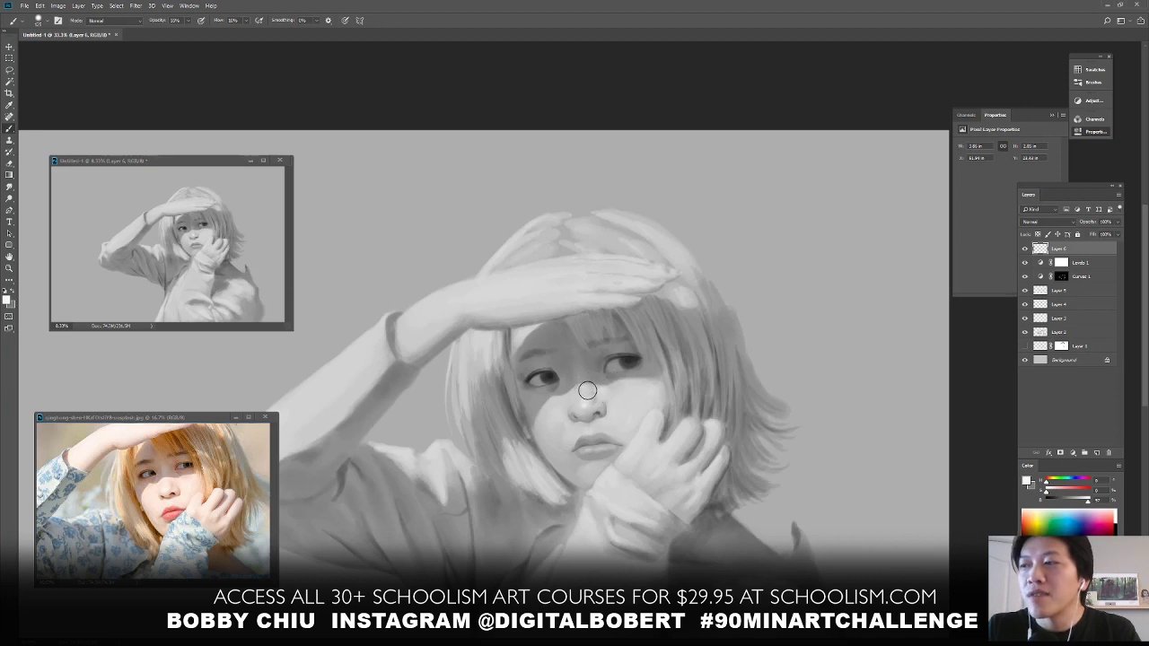
Paint a stroke near the right eye and darken the shading along the upper lip
mouse_move(650, 356)
mouse_down()
mouse_move(580, 392)
mouse_move(580, 380)
mouse_move(584, 397)
mouse_up()
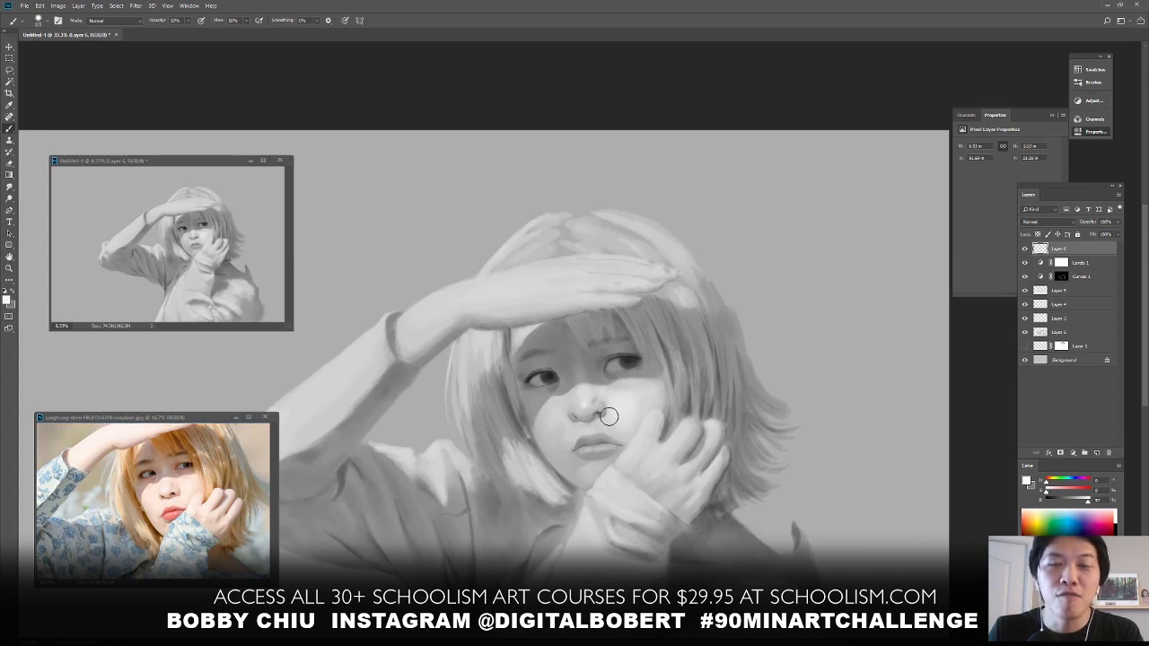
drag(618, 408, 590, 435)
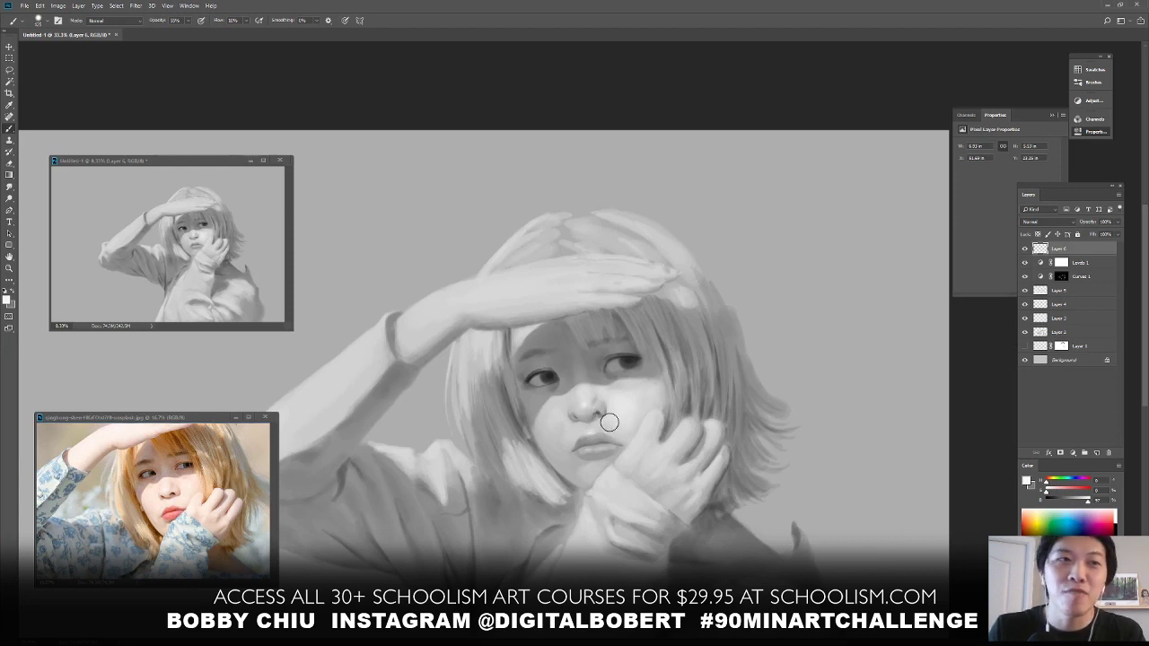
mouse_move(603, 418)
mouse_down()
mouse_move(590, 416)
mouse_move(585, 433)
mouse_move(602, 411)
mouse_up()
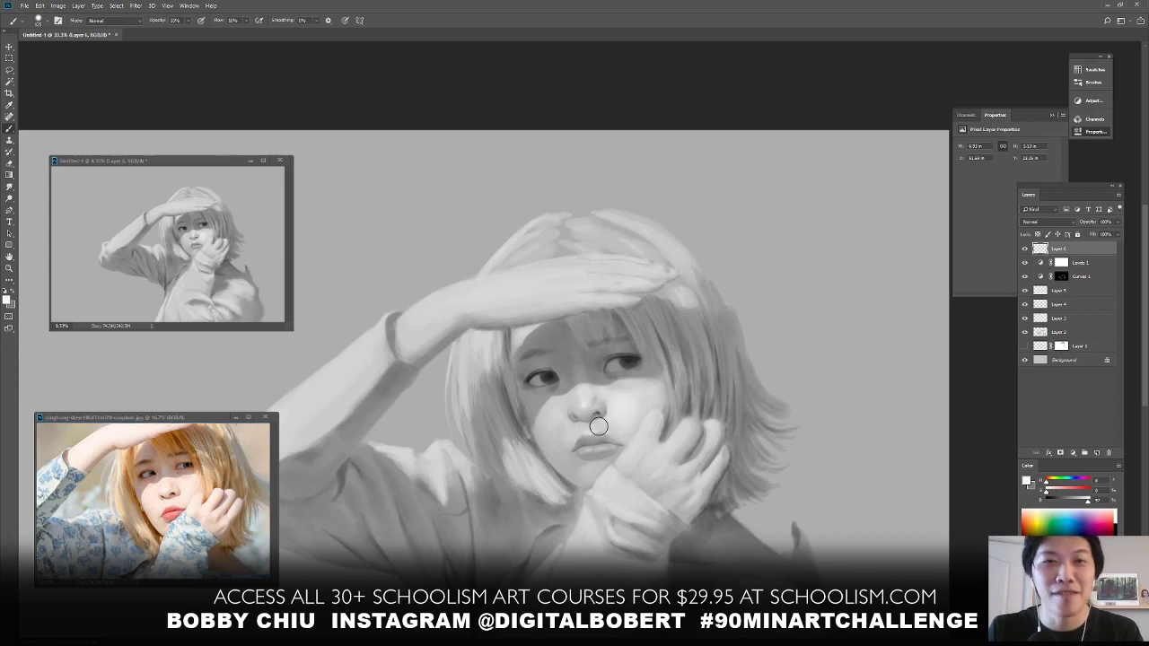
drag(599, 427, 614, 434)
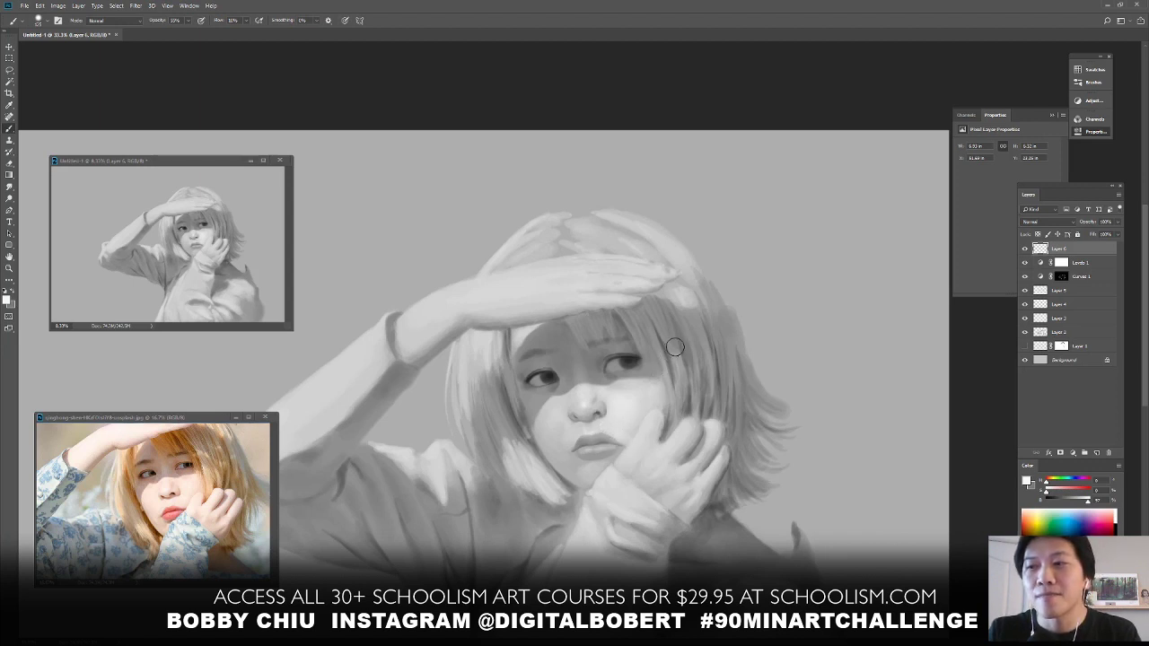
Sample cheek and face greys, then shade from the nose tip toward the eyes and beside the nose
alt+click(635, 436)
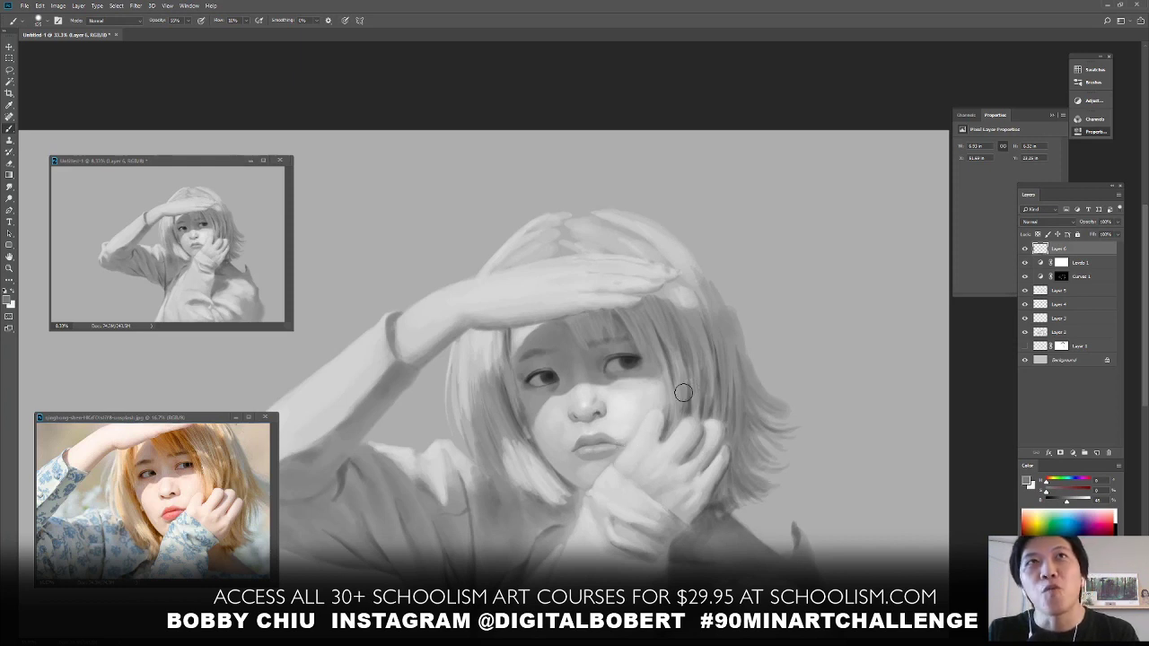
alt+click(627, 431)
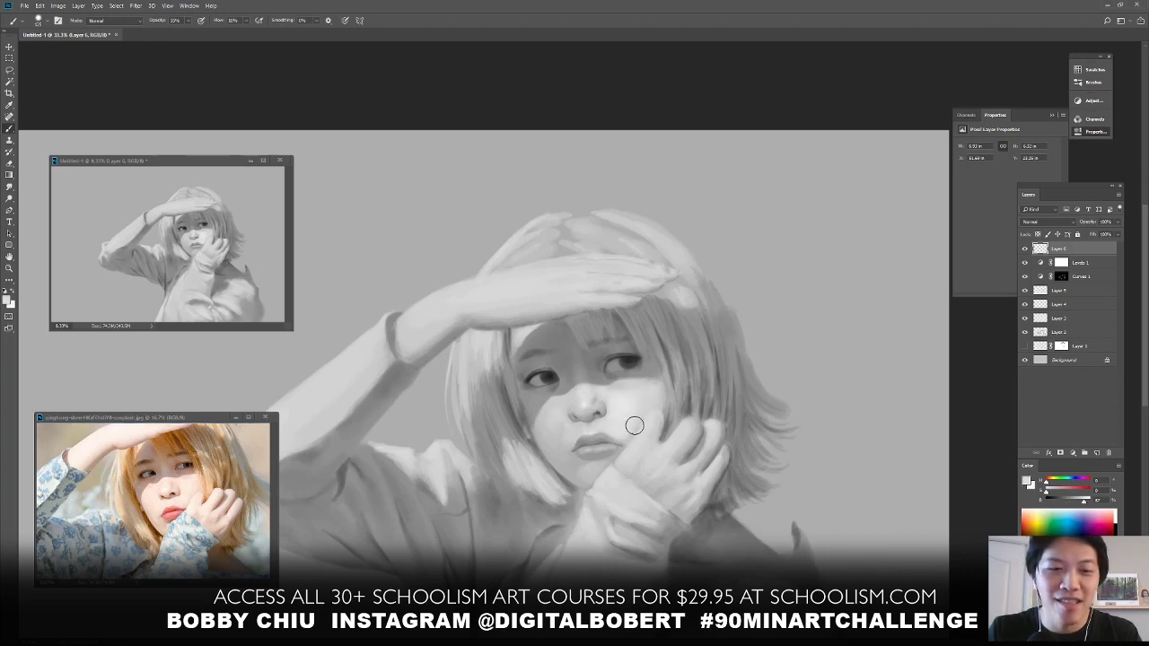
alt+click(629, 435)
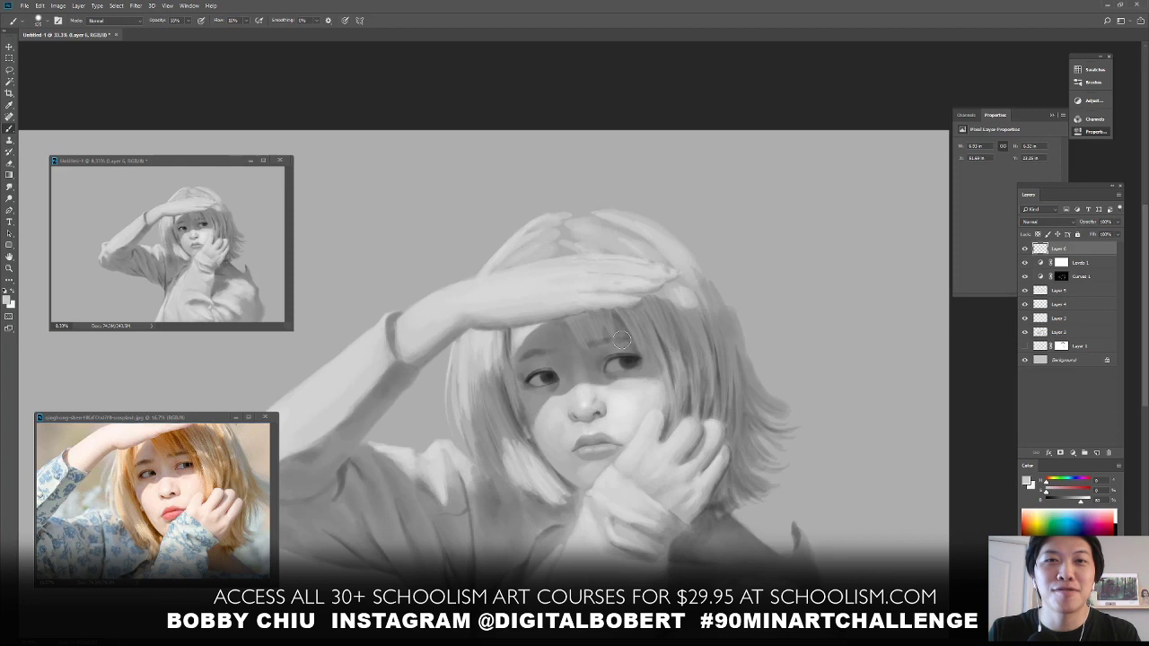
alt+click(598, 410)
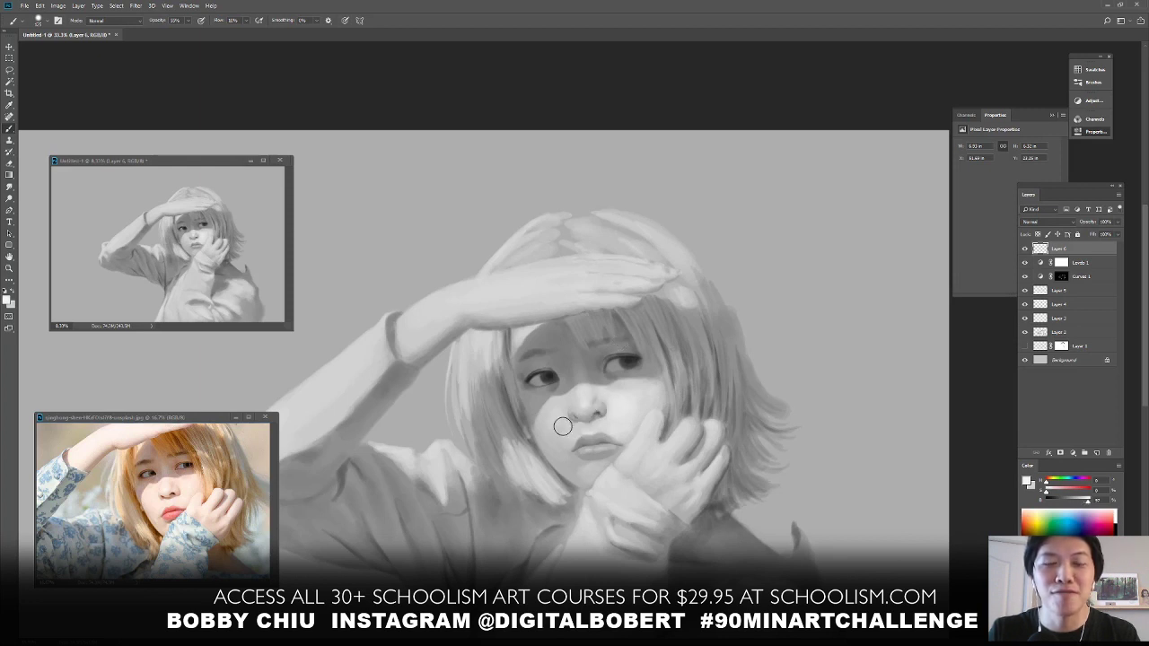
alt+click(564, 431)
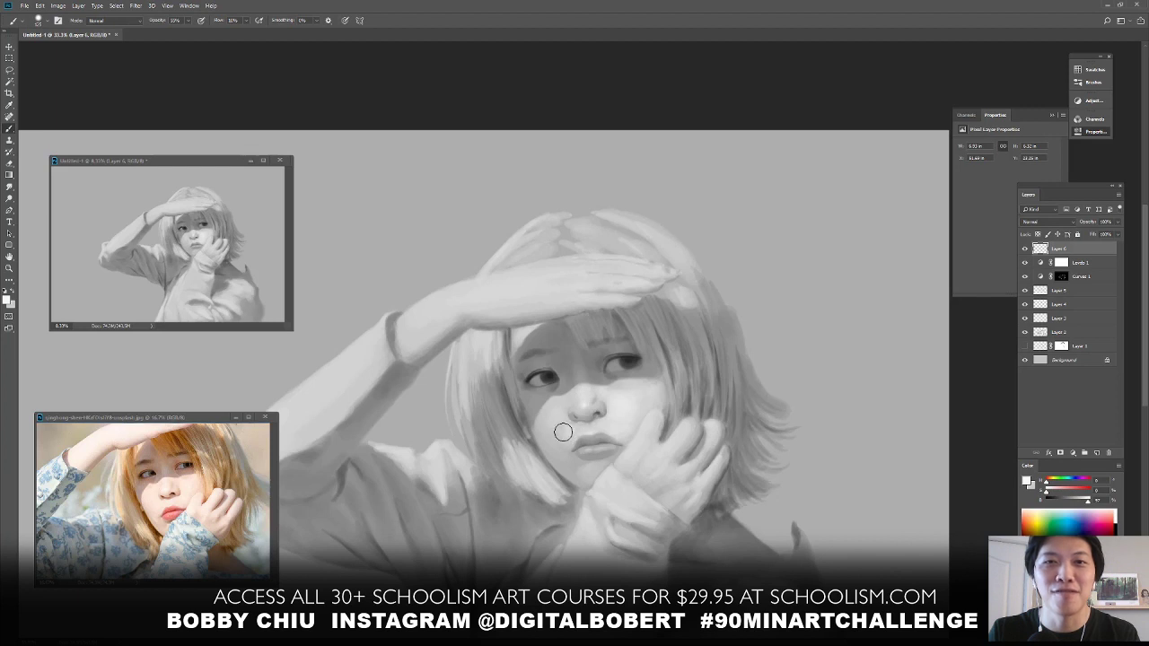
drag(559, 421, 588, 385)
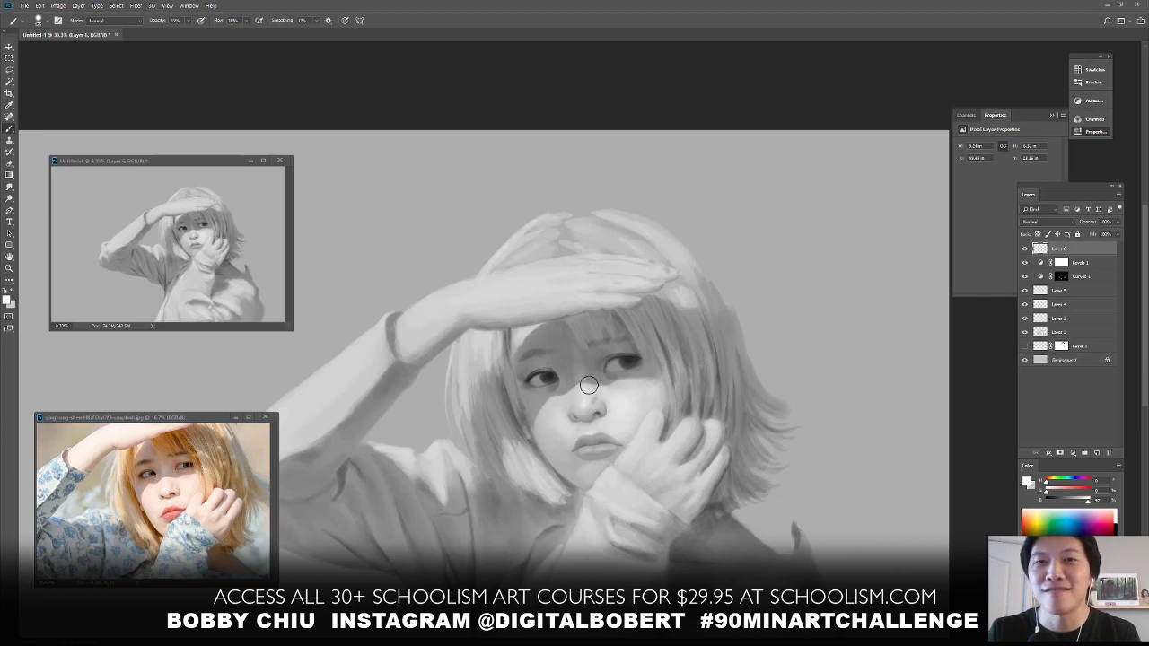
mouse_move(565, 429)
mouse_down()
mouse_move(564, 405)
mouse_move(580, 392)
mouse_move(565, 427)
mouse_move(549, 402)
mouse_move(559, 391)
mouse_up()
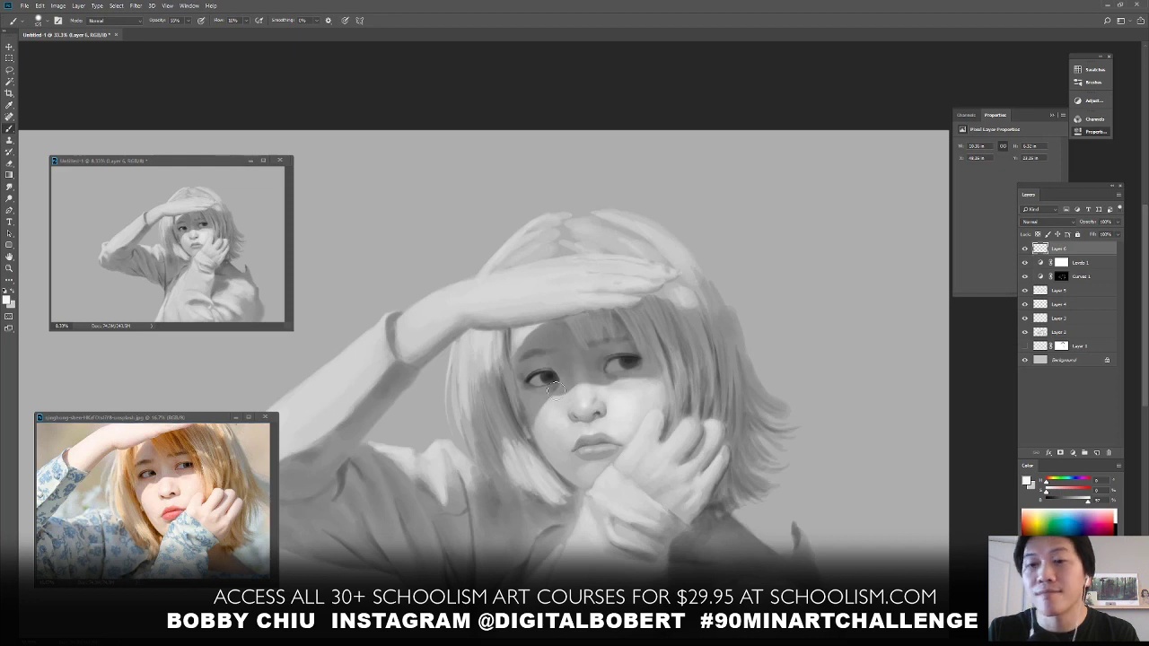
mouse_move(553, 395)
mouse_down()
mouse_move(544, 429)
mouse_move(557, 426)
mouse_move(565, 446)
mouse_move(563, 427)
mouse_move(574, 457)
mouse_up()
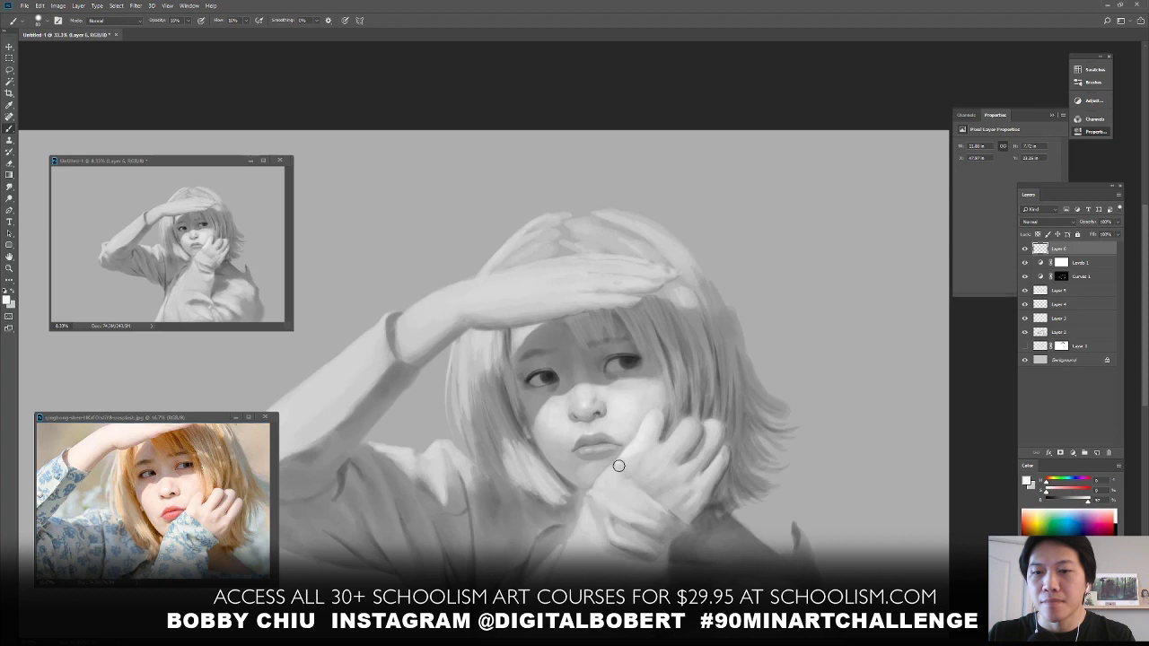
Paint faint strokes over the hand and fingers against the cheek, then sample a darker grey
drag(618, 466, 622, 458)
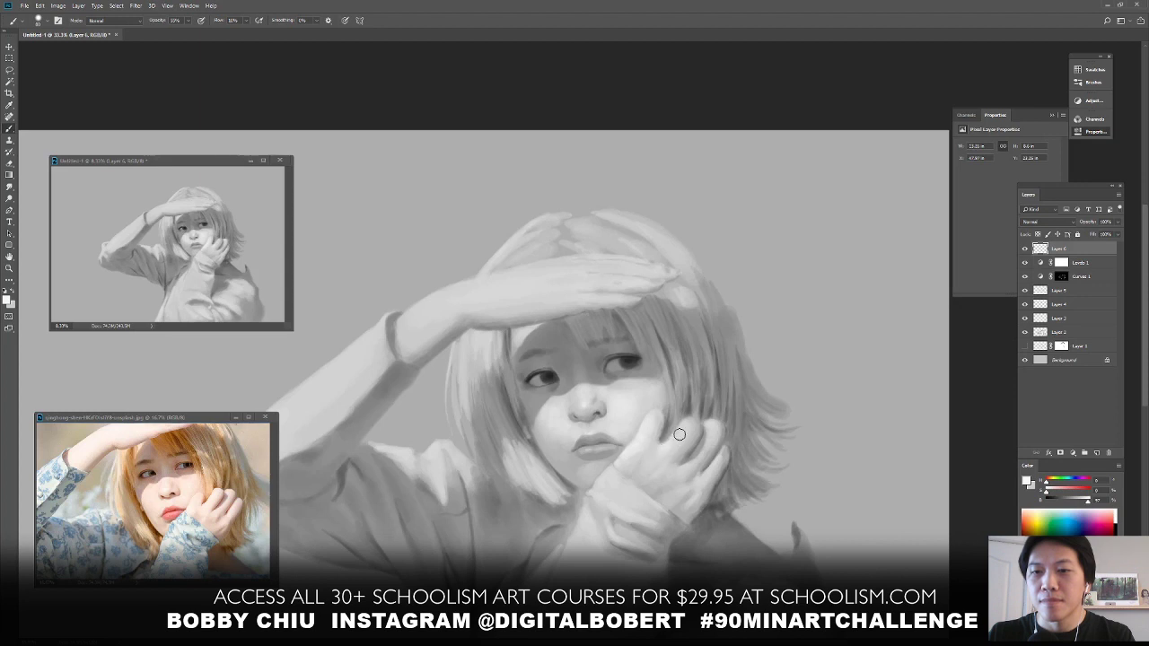
drag(663, 454, 722, 399)
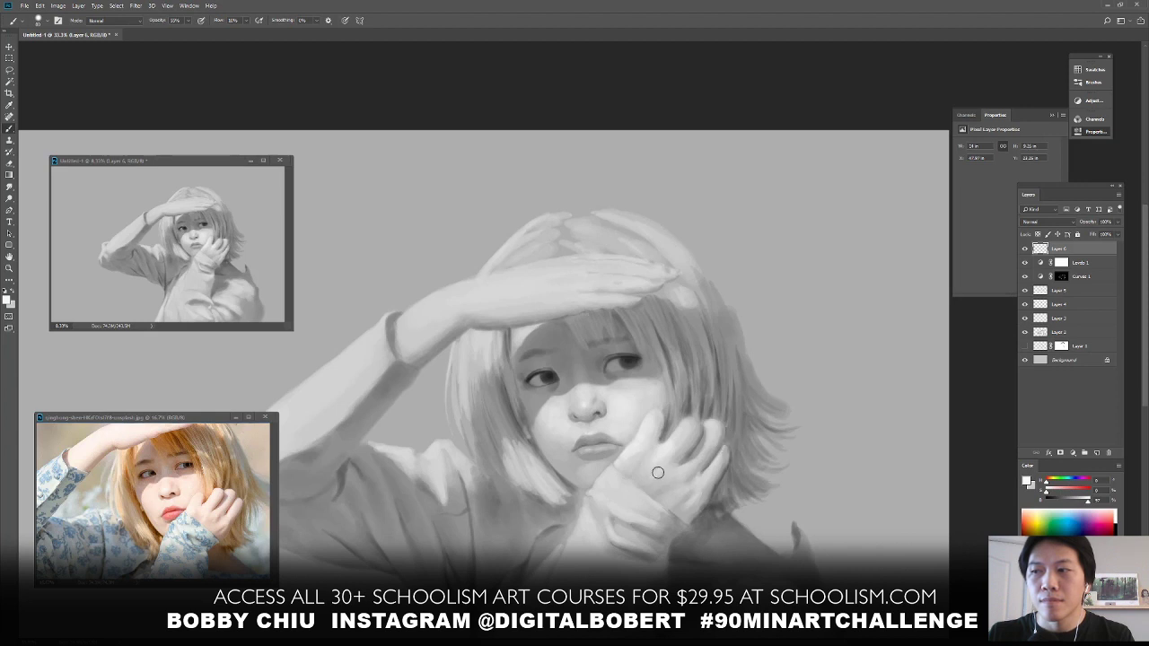
drag(658, 473, 653, 477)
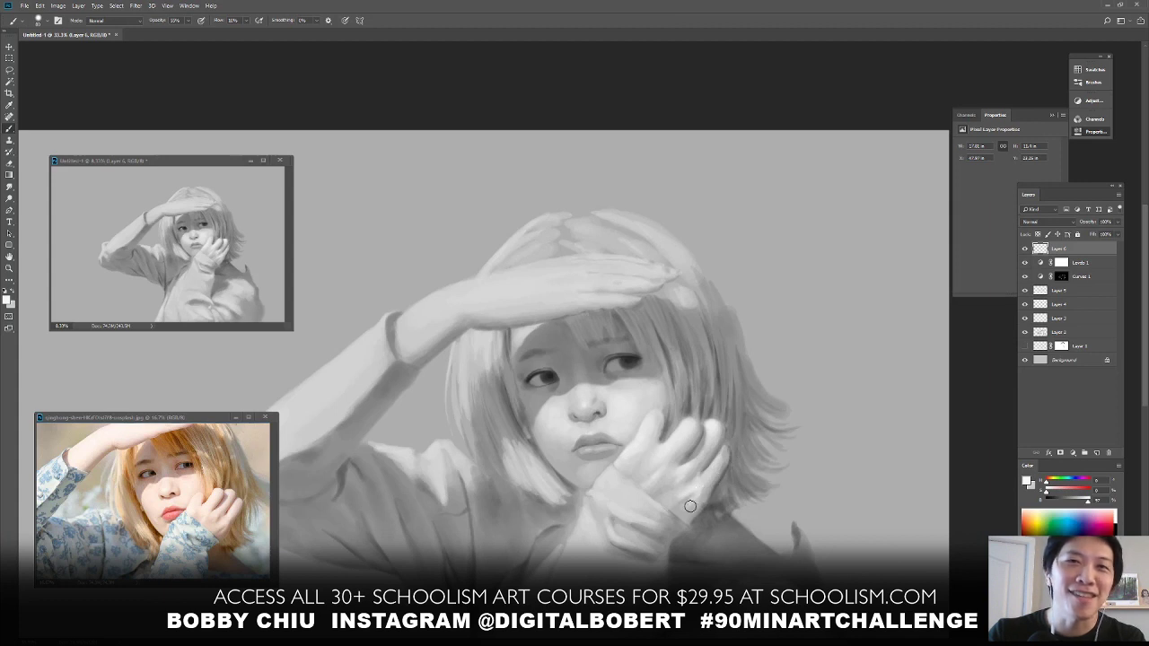
mouse_move(690, 506)
mouse_down()
mouse_move(680, 477)
mouse_move(659, 495)
mouse_up()
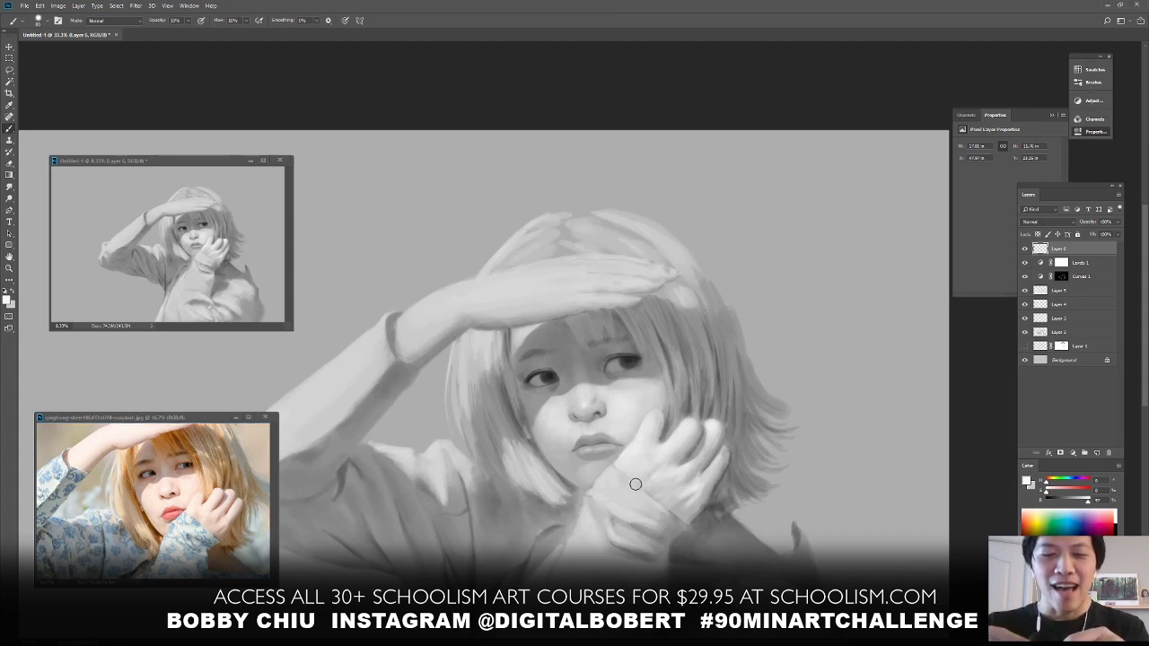
alt+click(715, 502)
alt+click(710, 497)
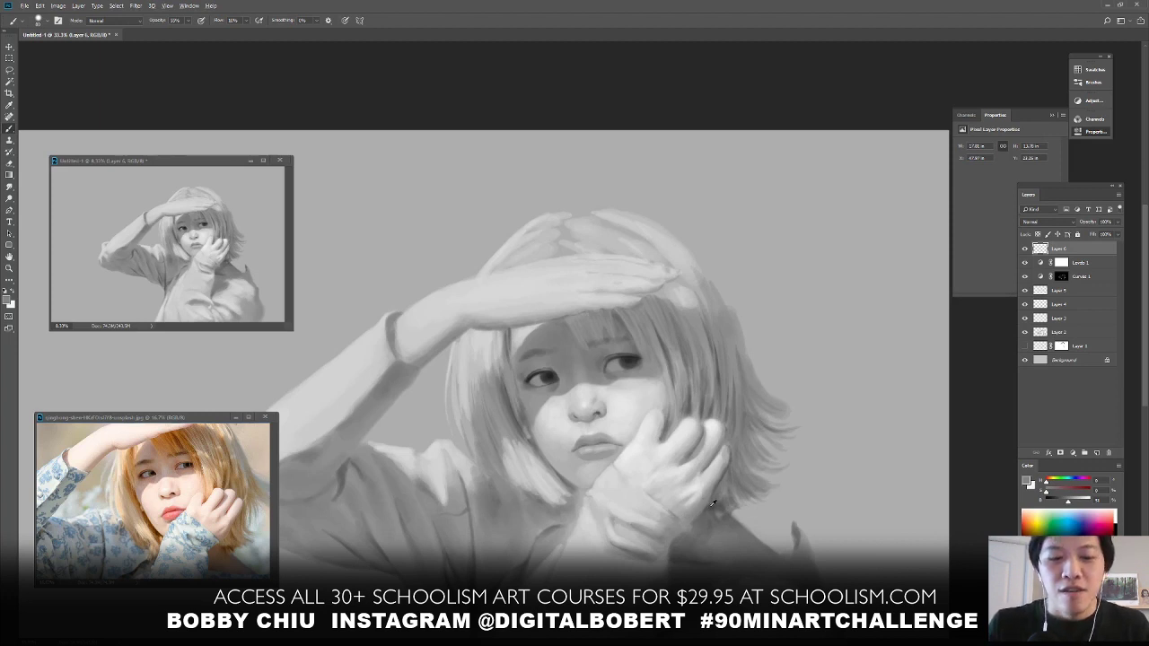
Sample greys near the eye, nose and lips, swapping to near-white for light touches
alt+click(710, 505)
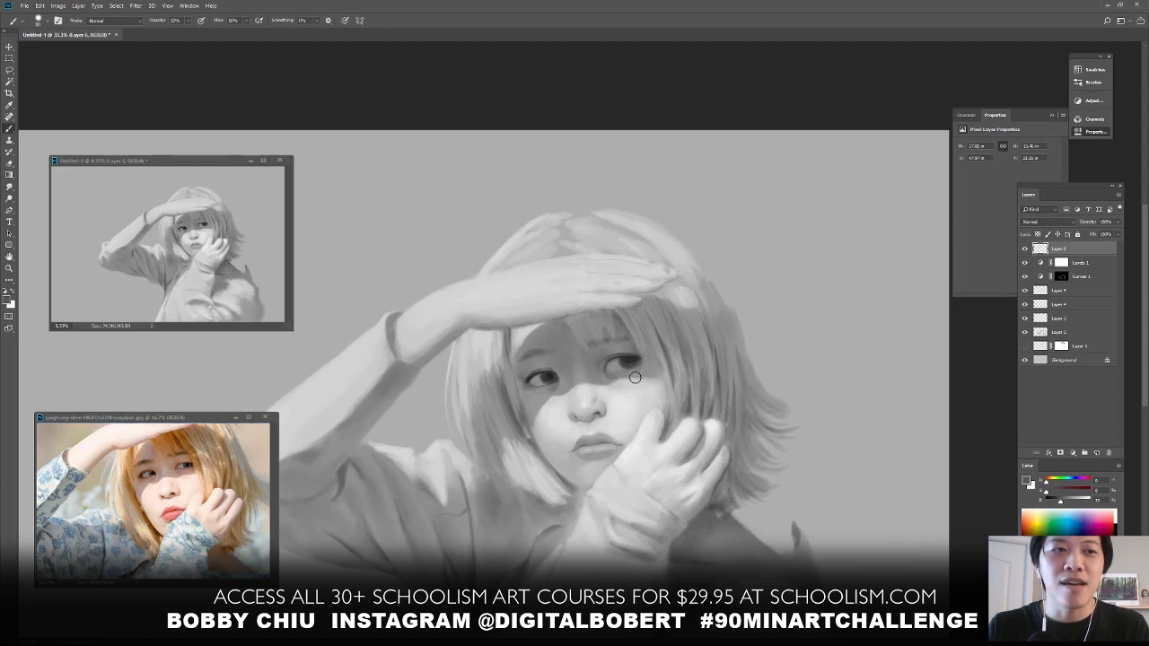
key(x)
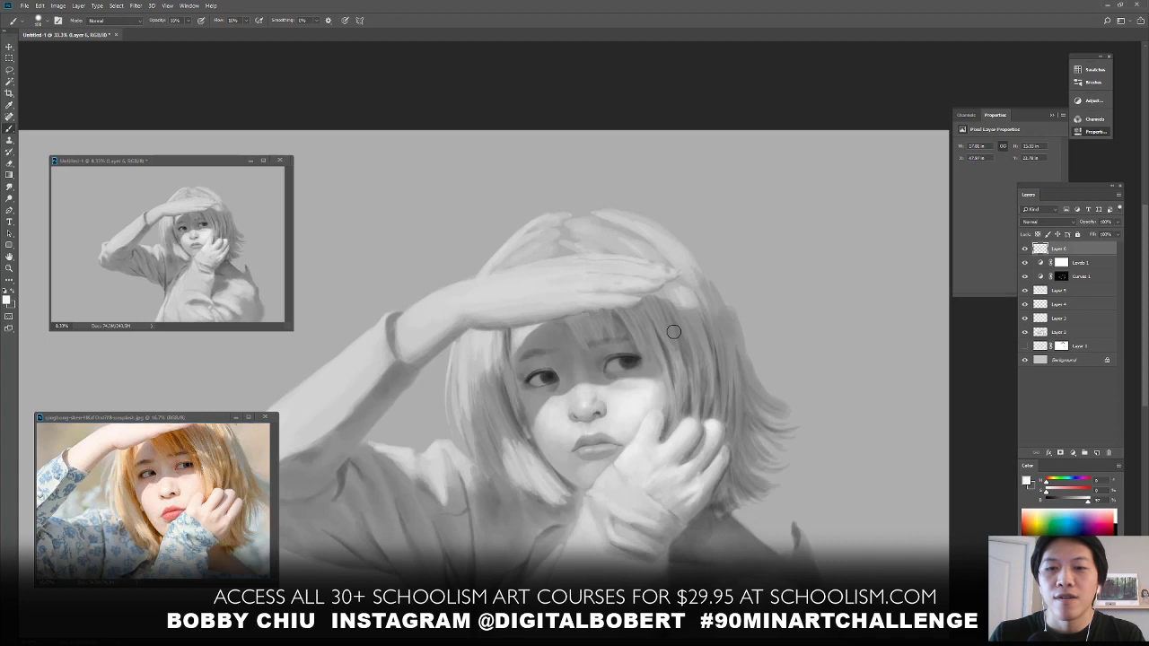
alt+click(607, 380)
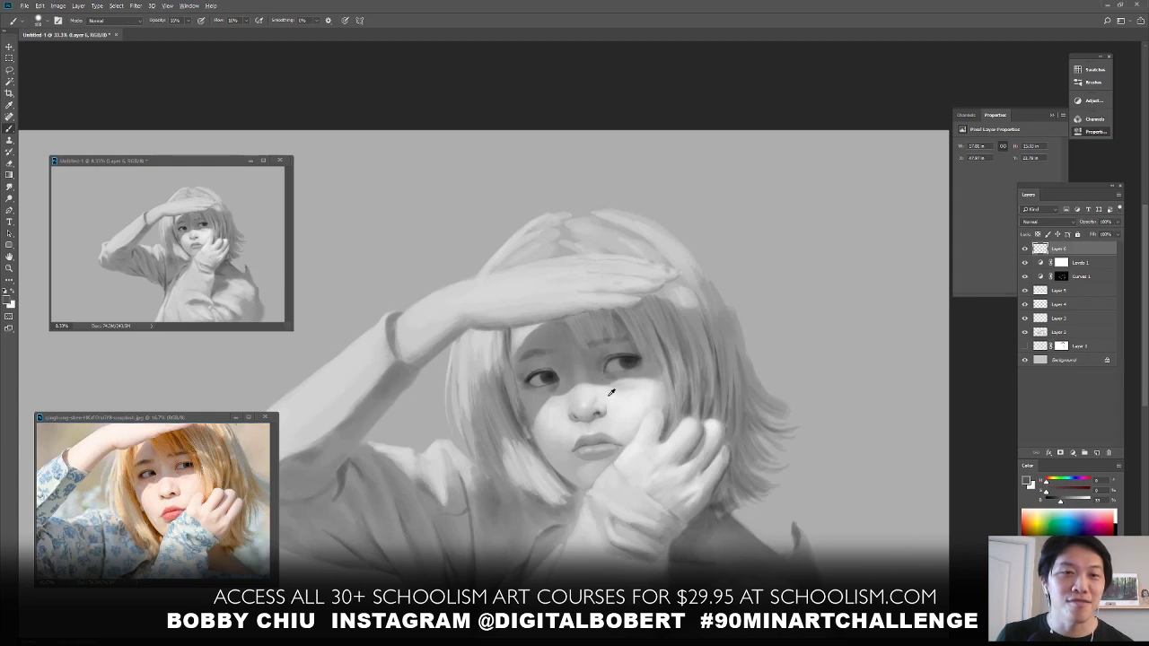
alt+click(610, 392)
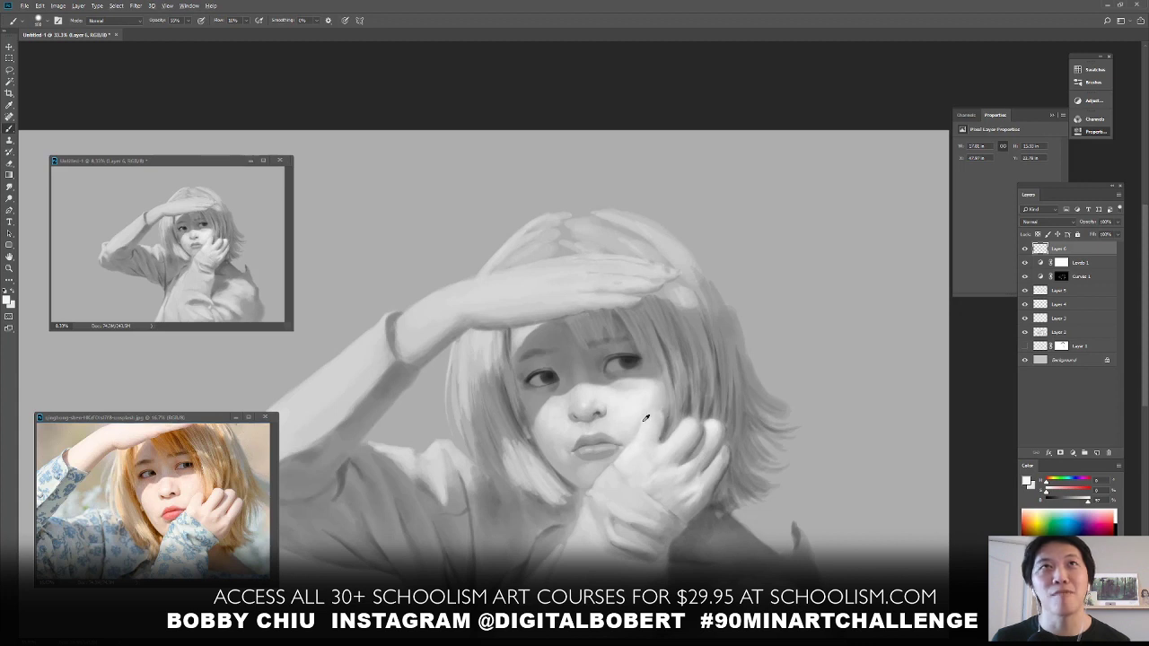
alt+click(618, 454)
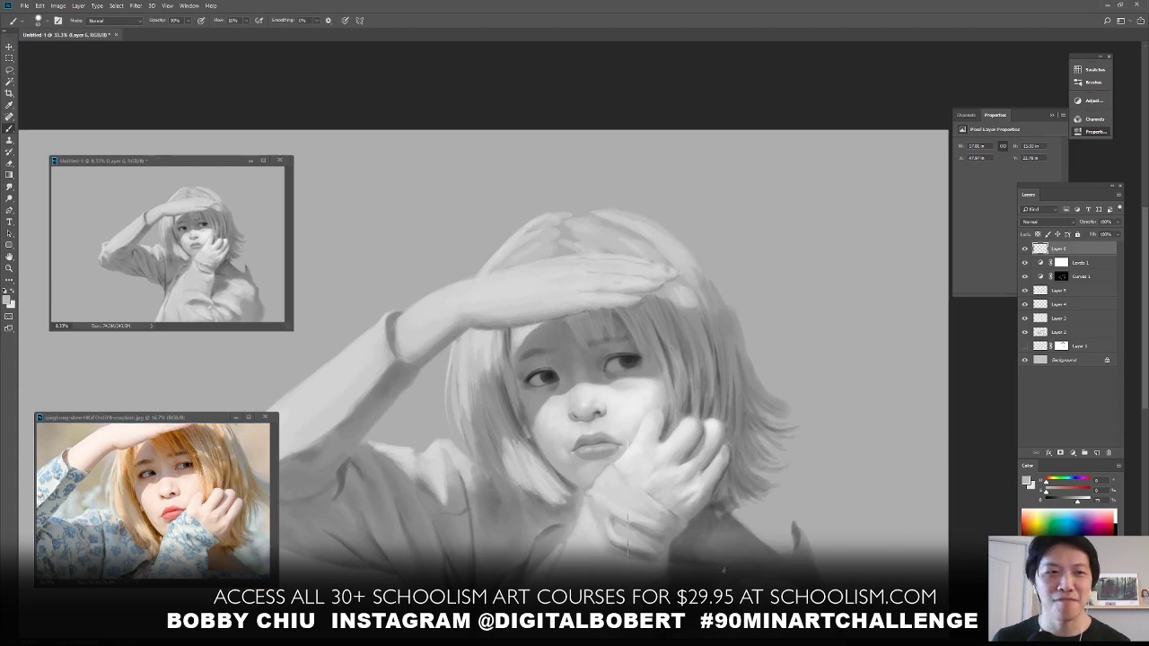
On a new Layer 7, paint light grey strokes along the cheek, jaw and hair edges
drag(724, 581, 689, 505)
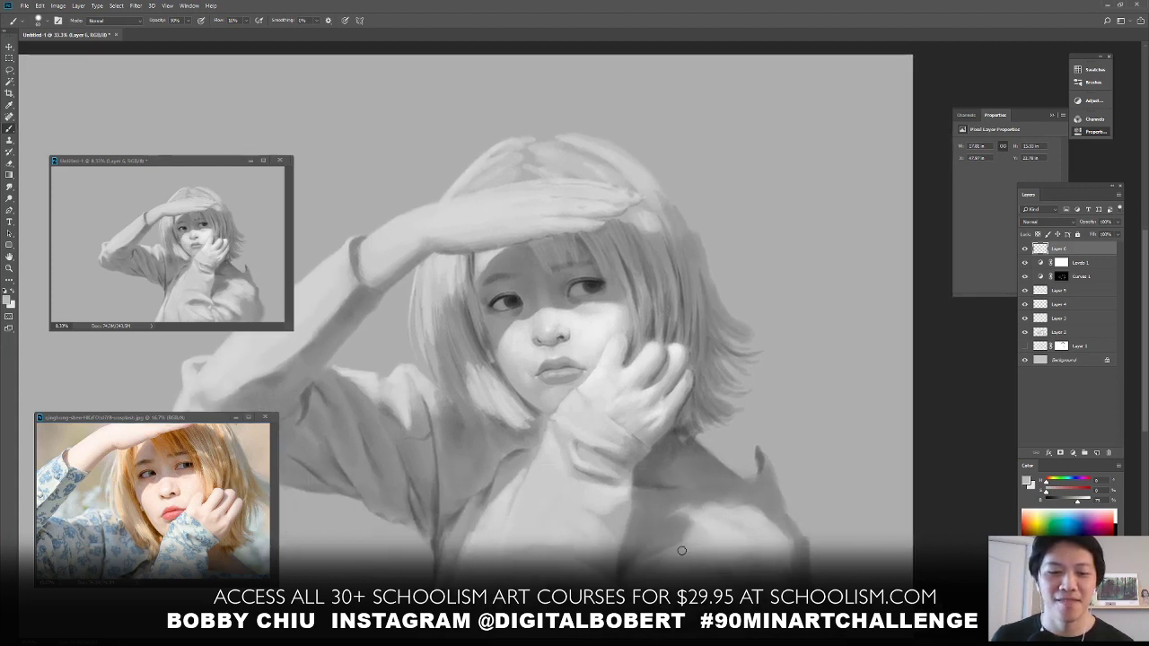
drag(585, 387, 586, 486)
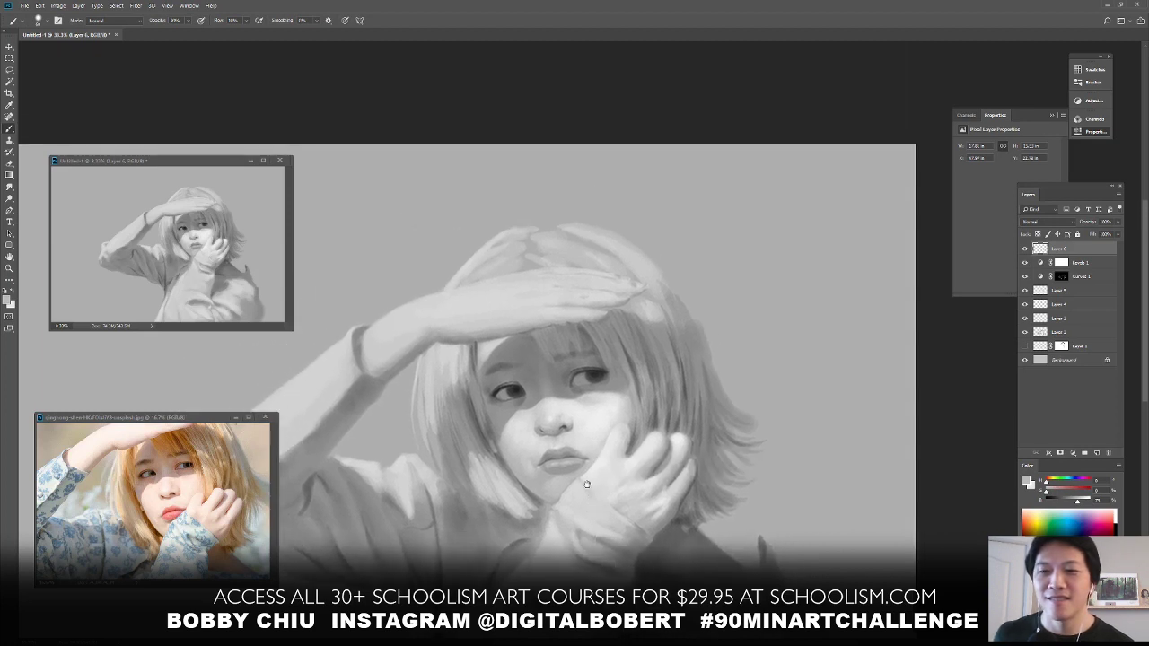
alt+click(539, 503)
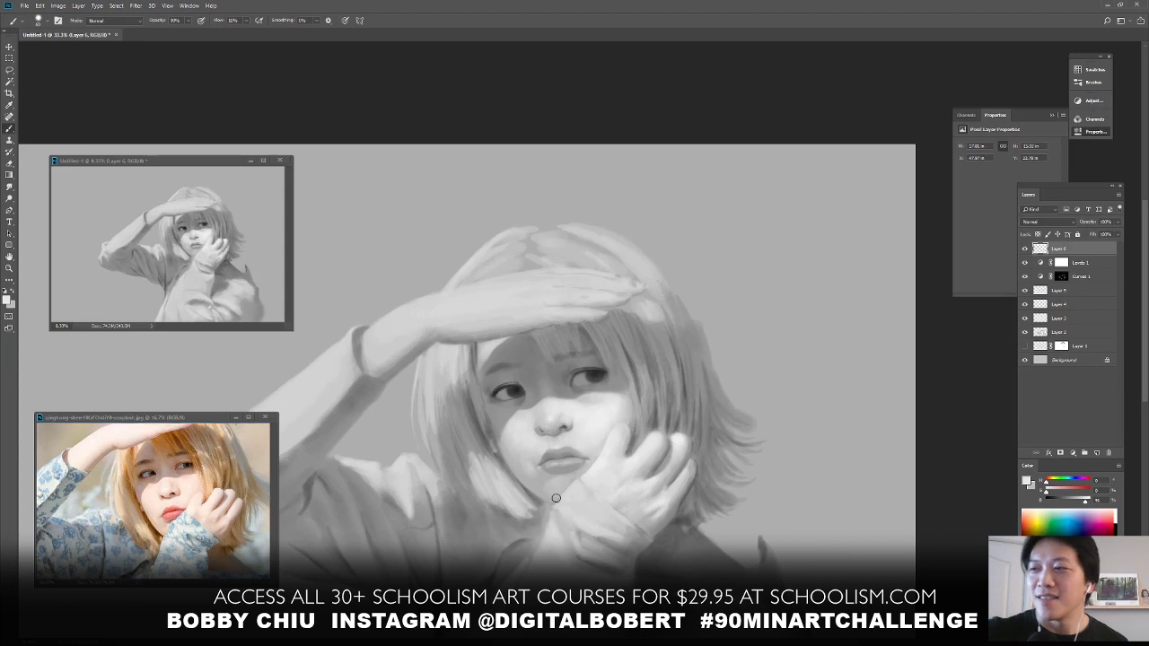
click(1097, 453)
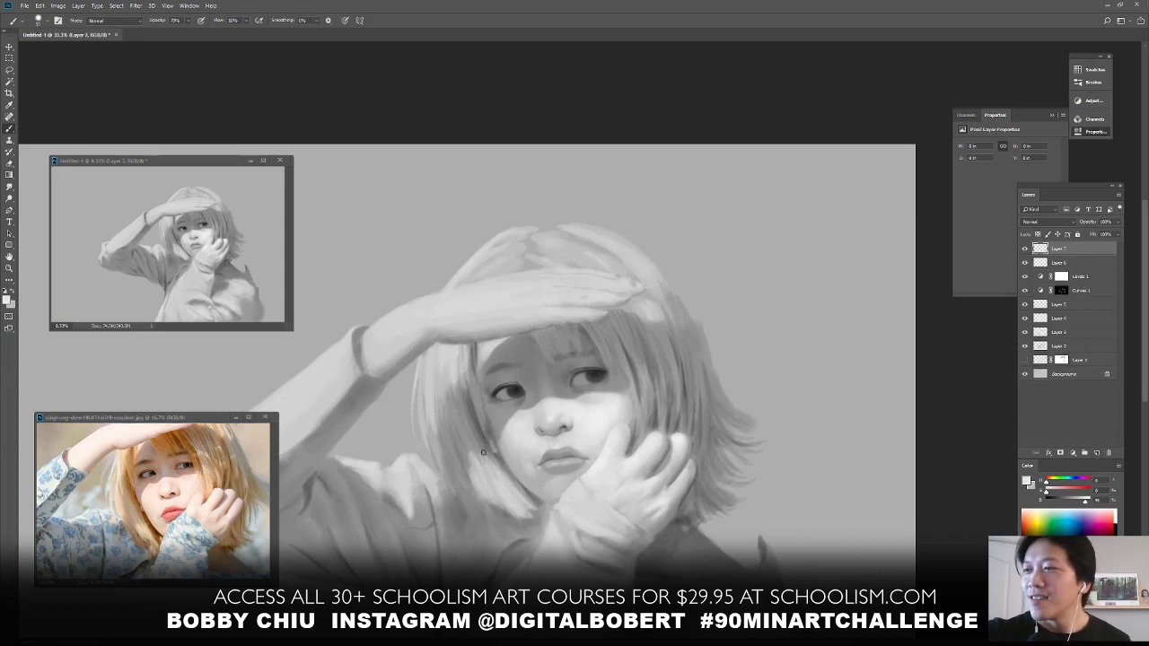
drag(483, 452, 523, 485)
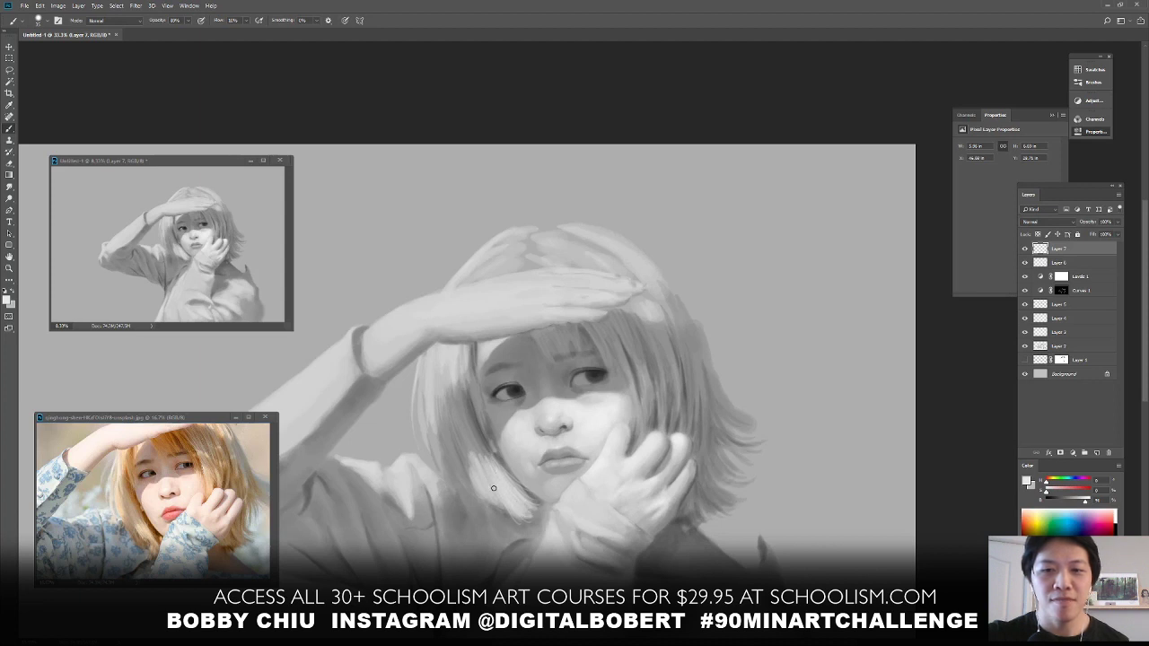
drag(482, 483, 469, 459)
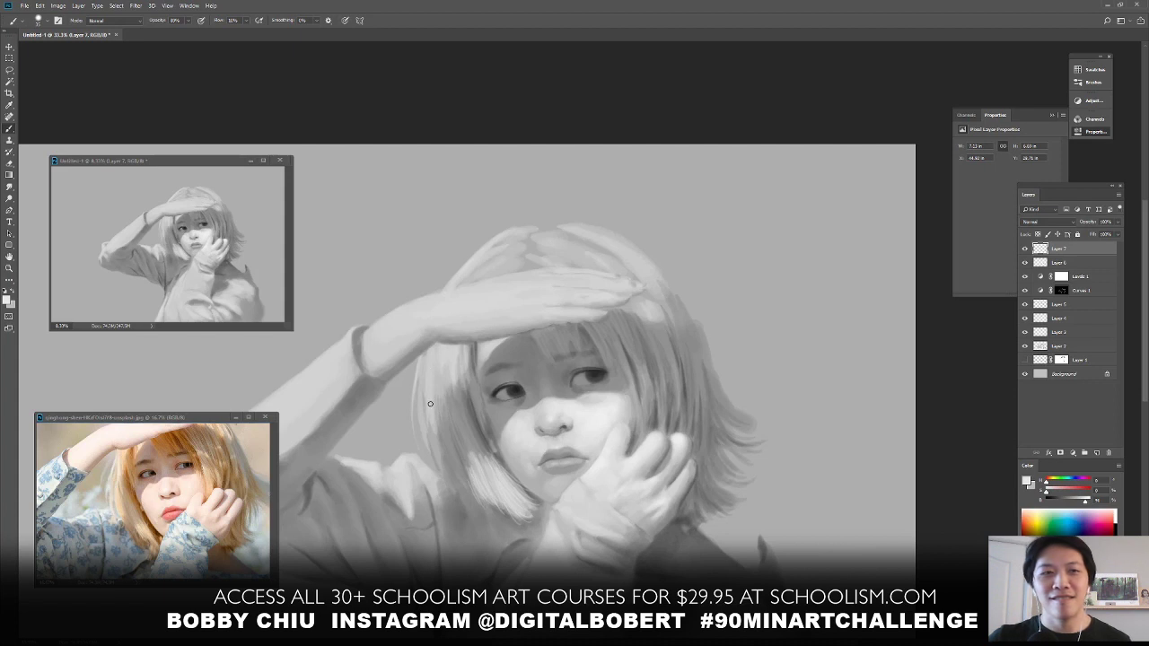
drag(440, 424, 425, 367)
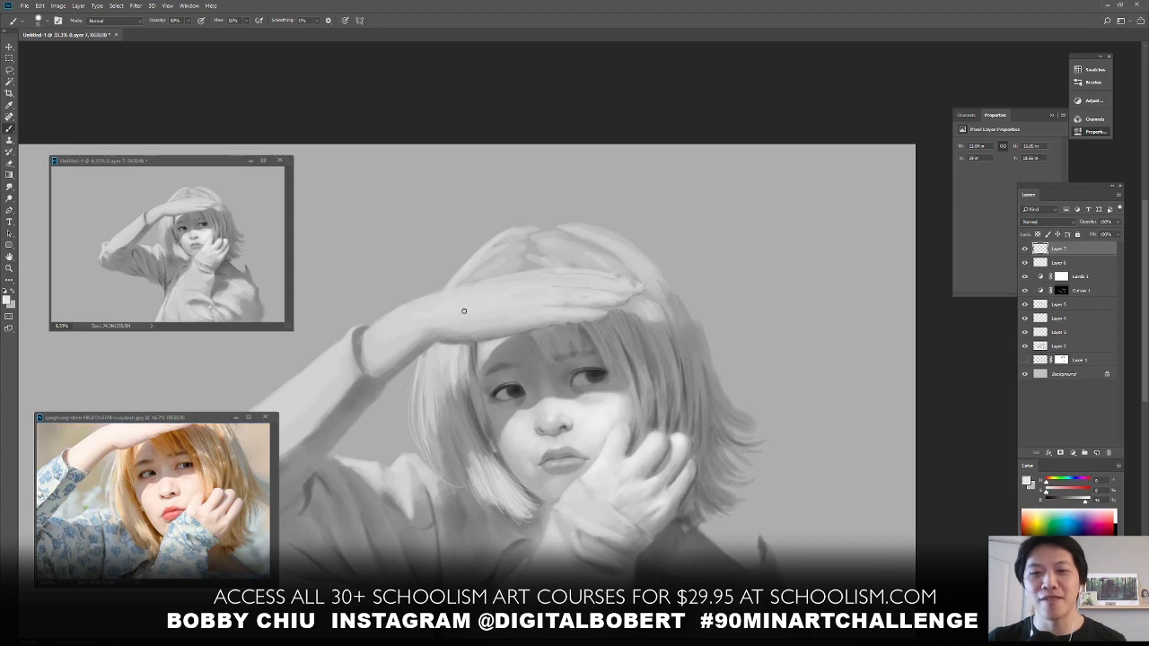
key(e)
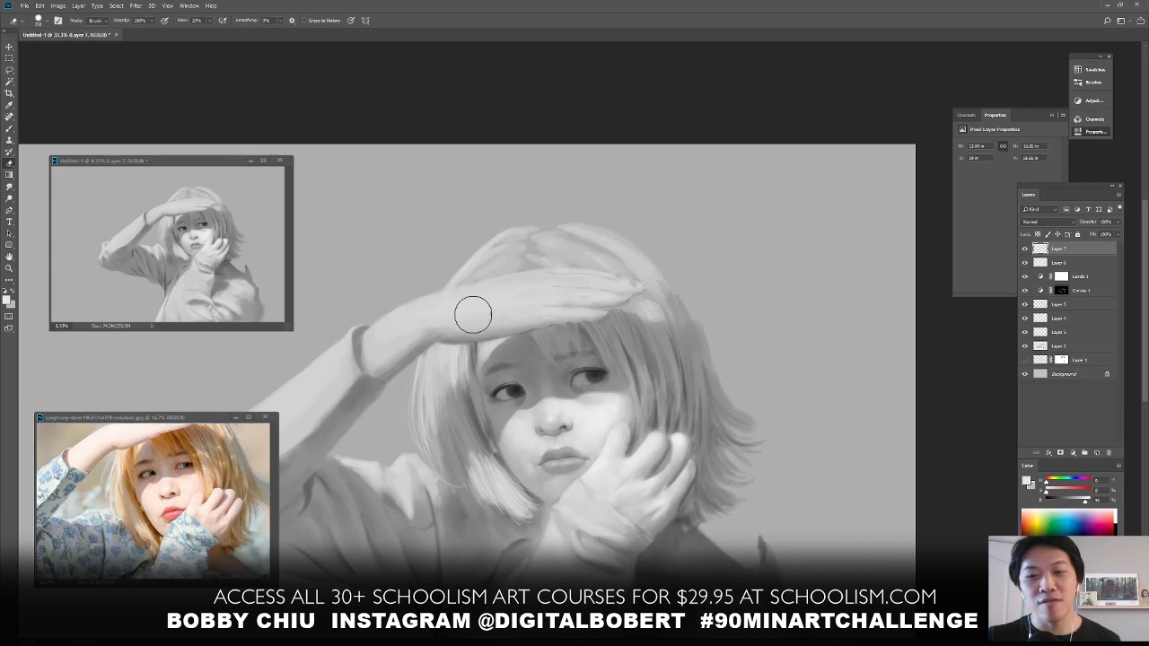
key(b)
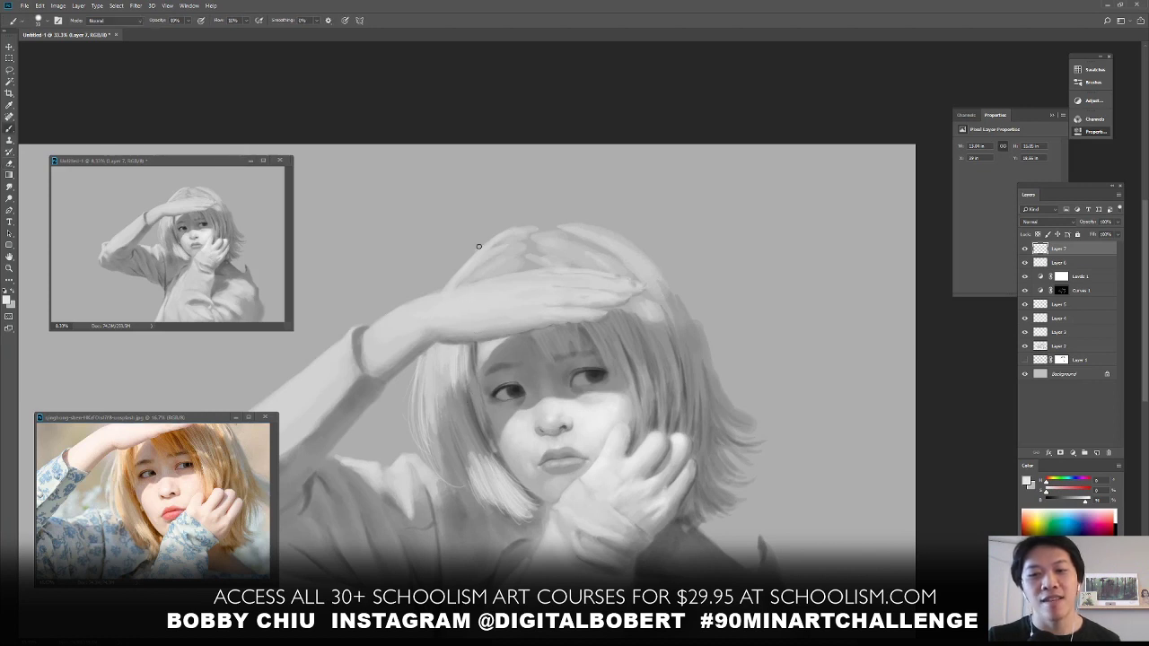
mouse_move(519, 231)
mouse_down()
mouse_move(509, 235)
mouse_move(534, 230)
mouse_up()
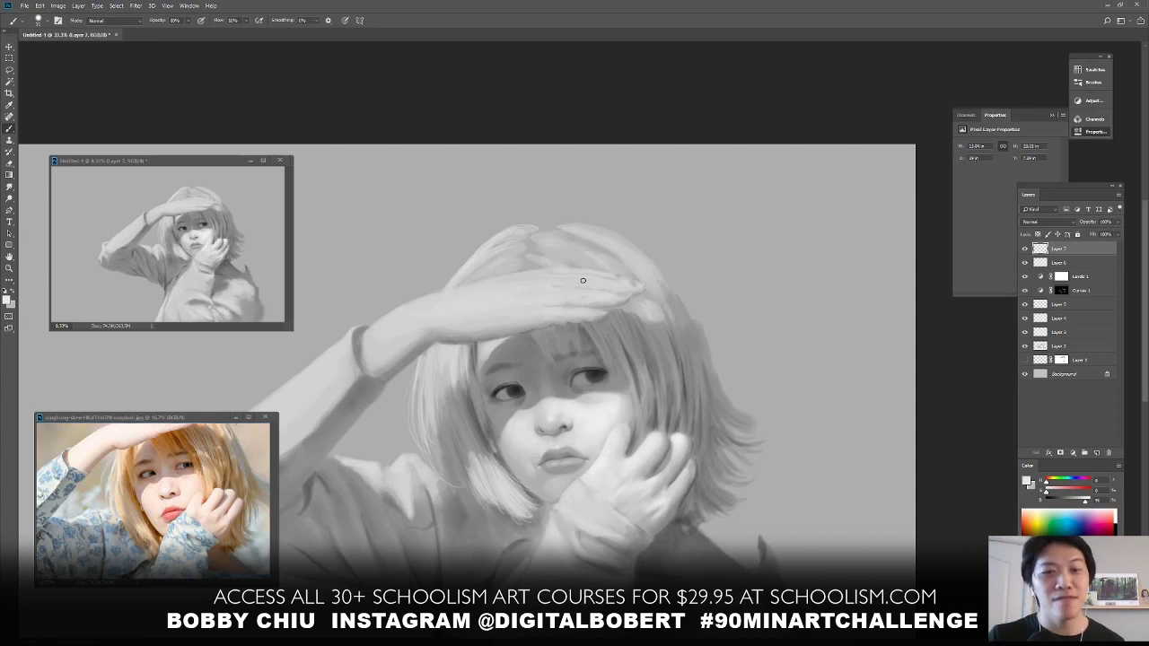
Show the wider reference photo of the girl among flowering bushes, then return to the painting
click(181, 415)
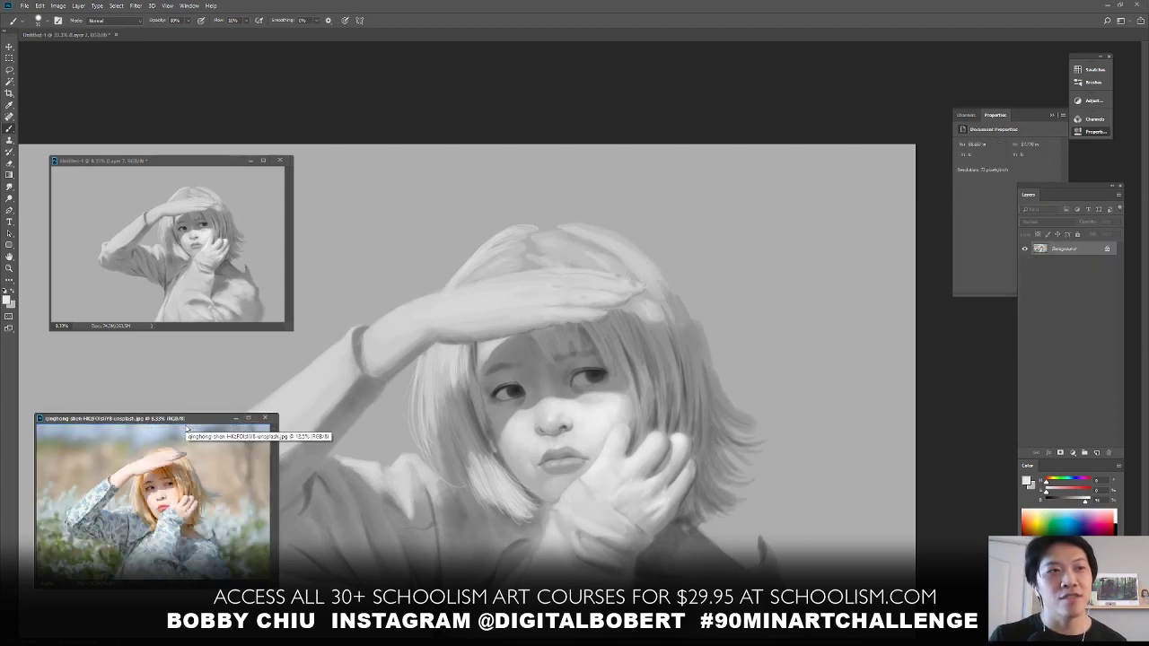
click(584, 225)
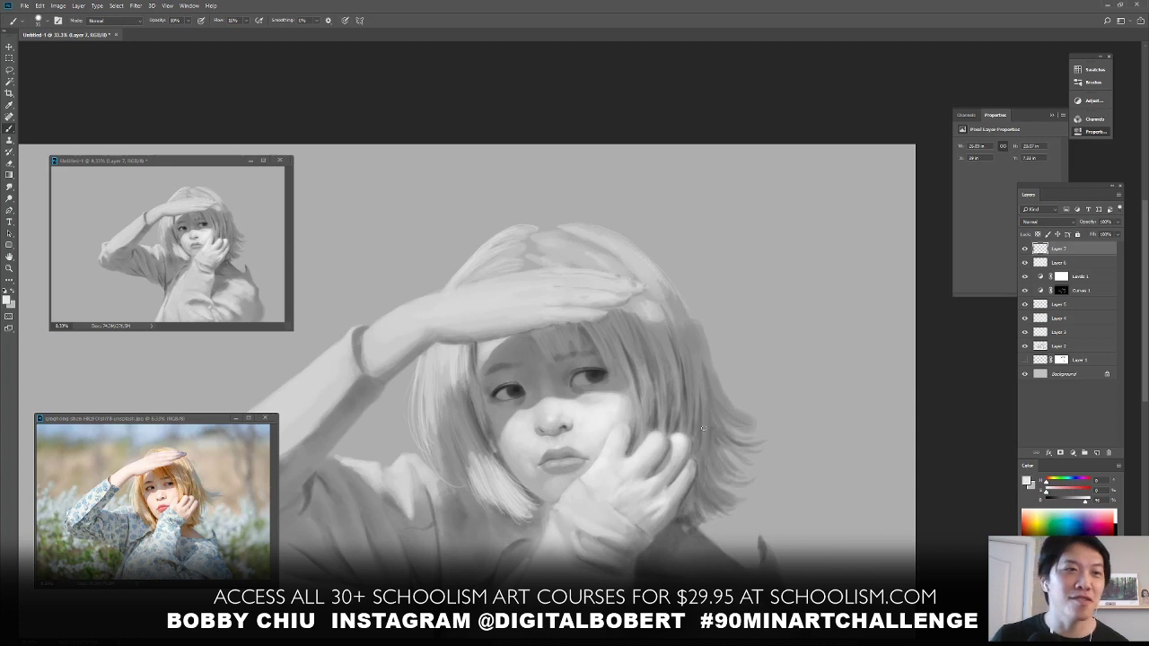
Sample greys from the hair edge, then zoom out from 33.3% to 25%
alt+click(704, 305)
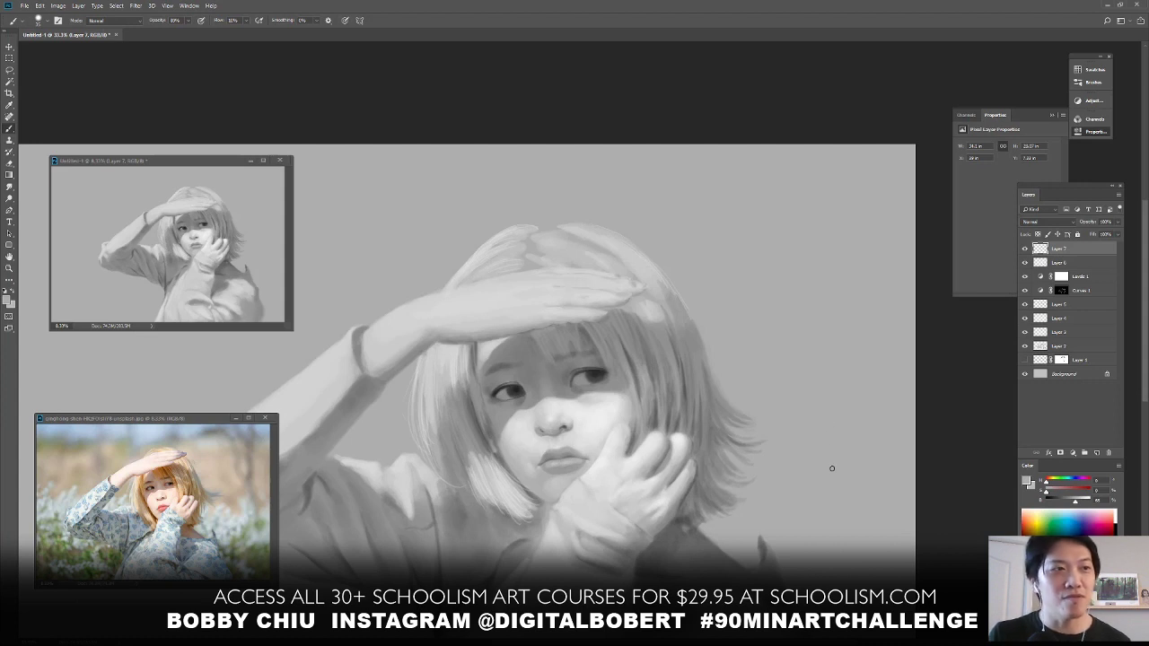
alt+click(434, 348)
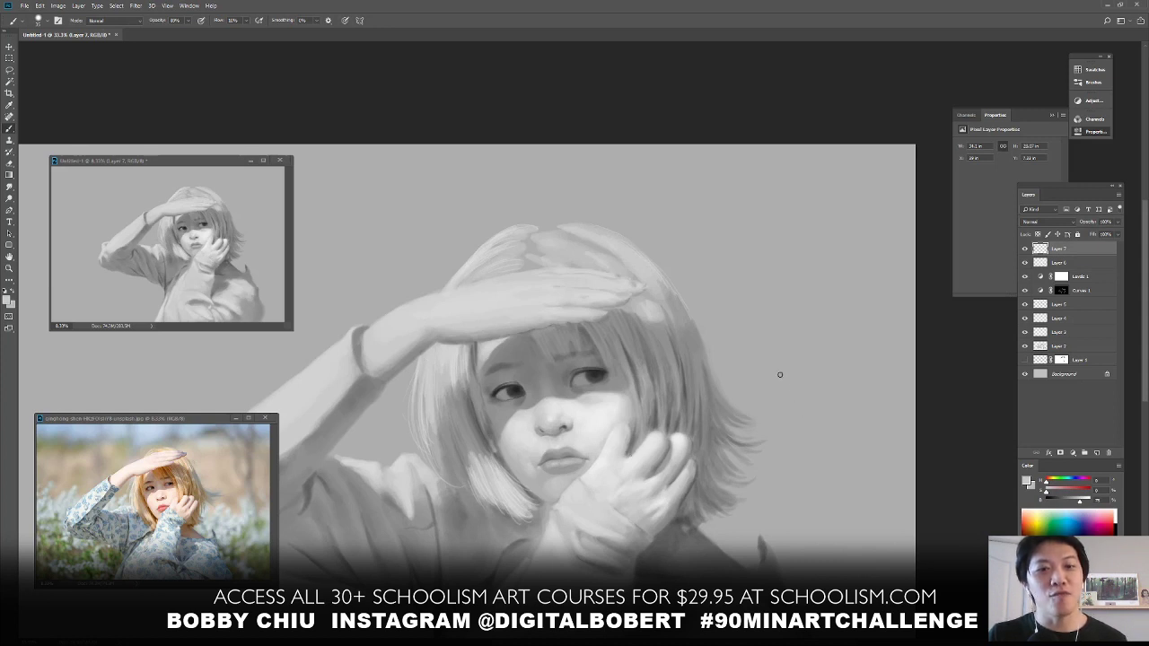
alt+click(724, 399)
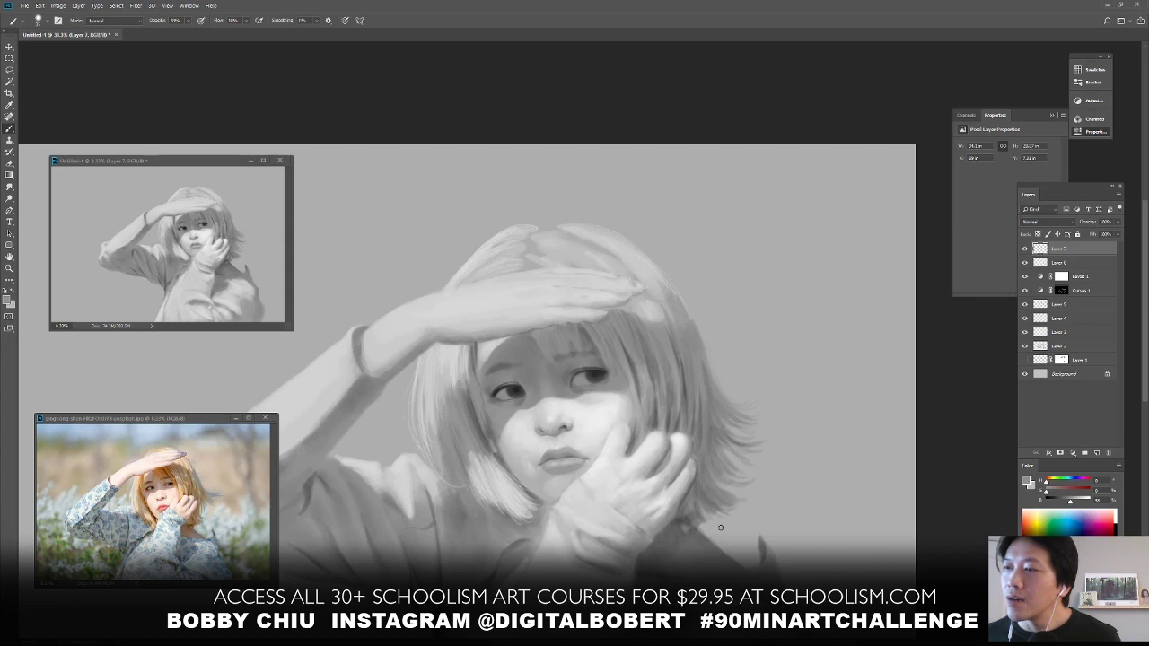
key(ctrl+minus)
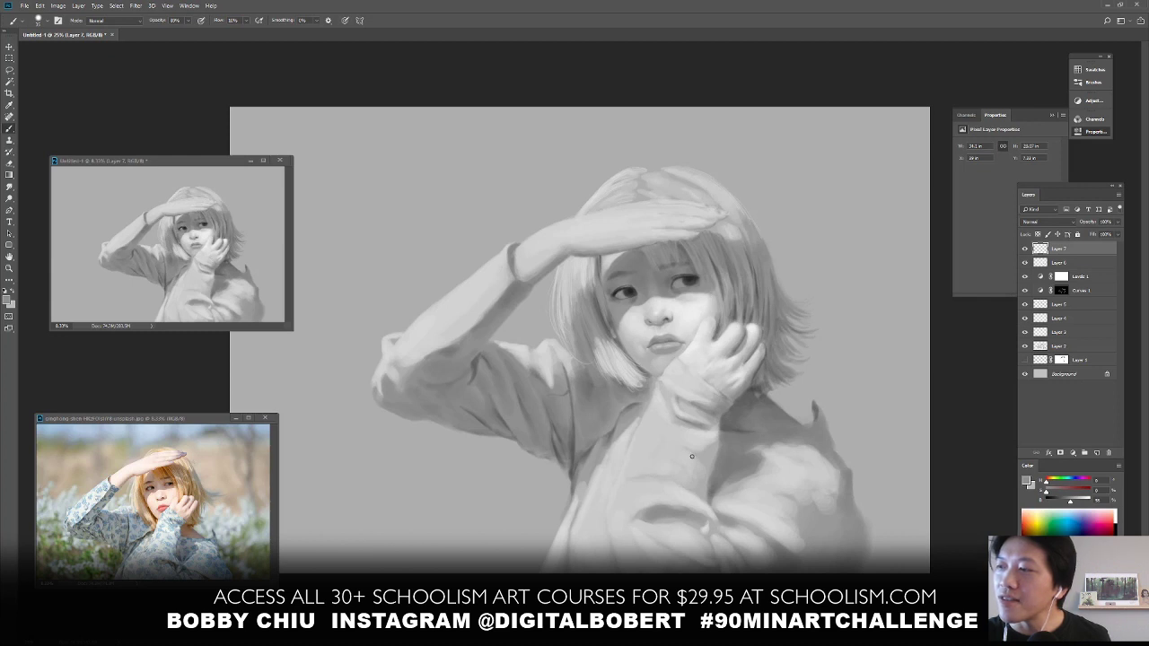
Paint a lighter grey stroke down the jacket and sample nearby greys to refine its folds
alt+click(626, 458)
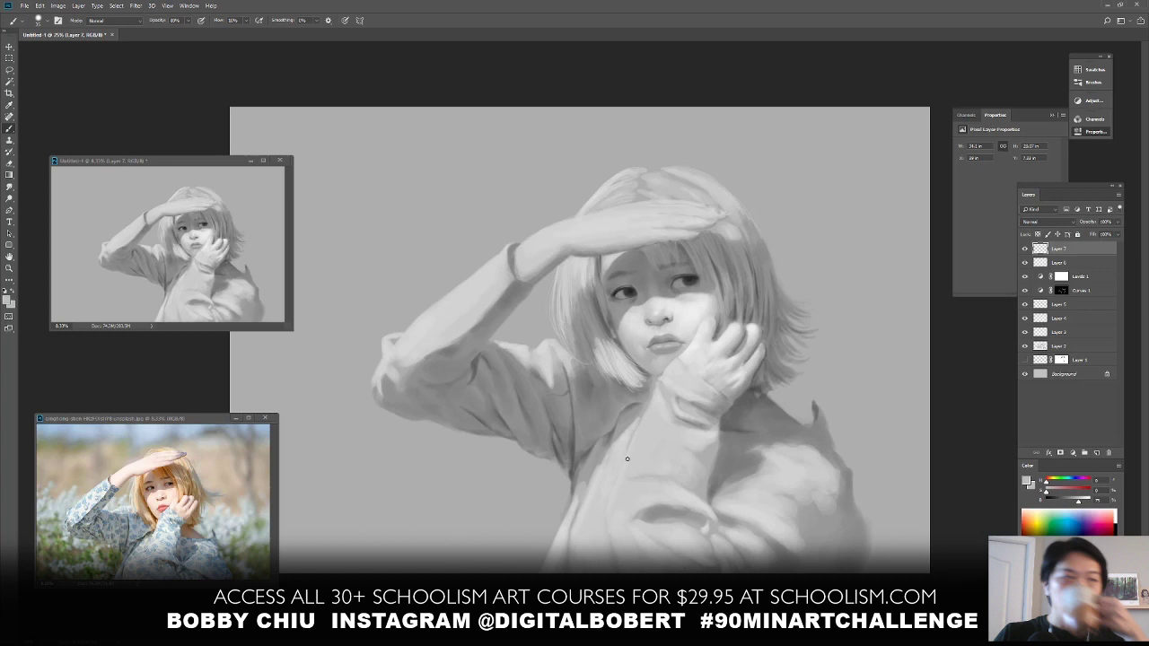
alt+click(629, 463)
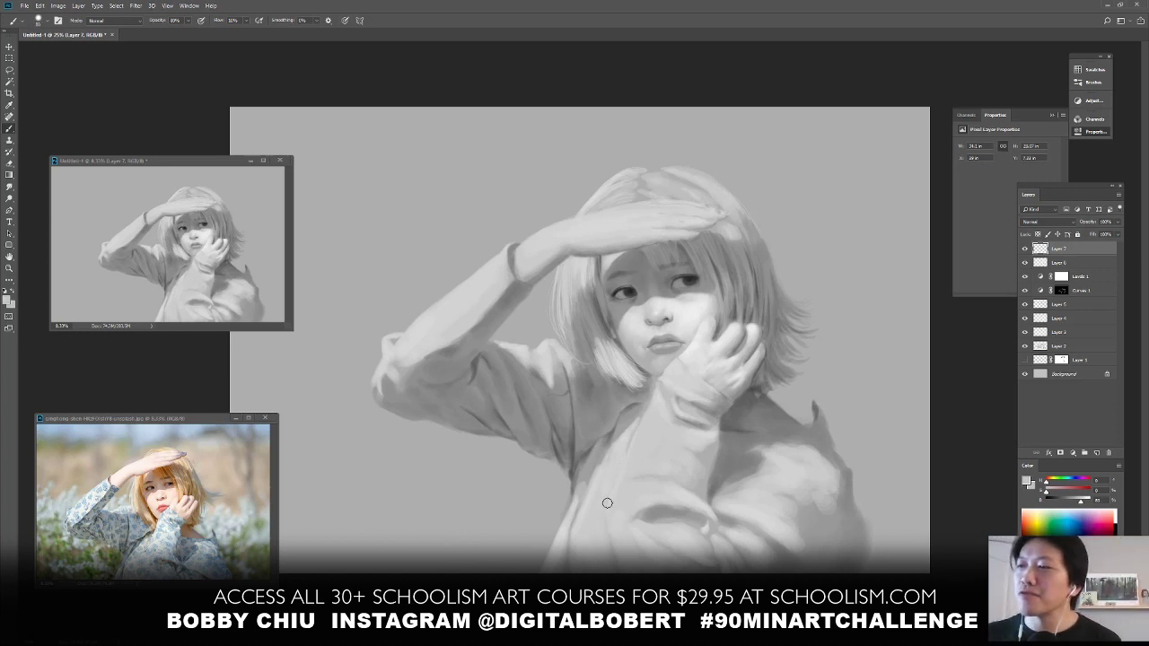
mouse_move(613, 482)
mouse_down()
mouse_move(605, 542)
mouse_move(612, 496)
mouse_up()
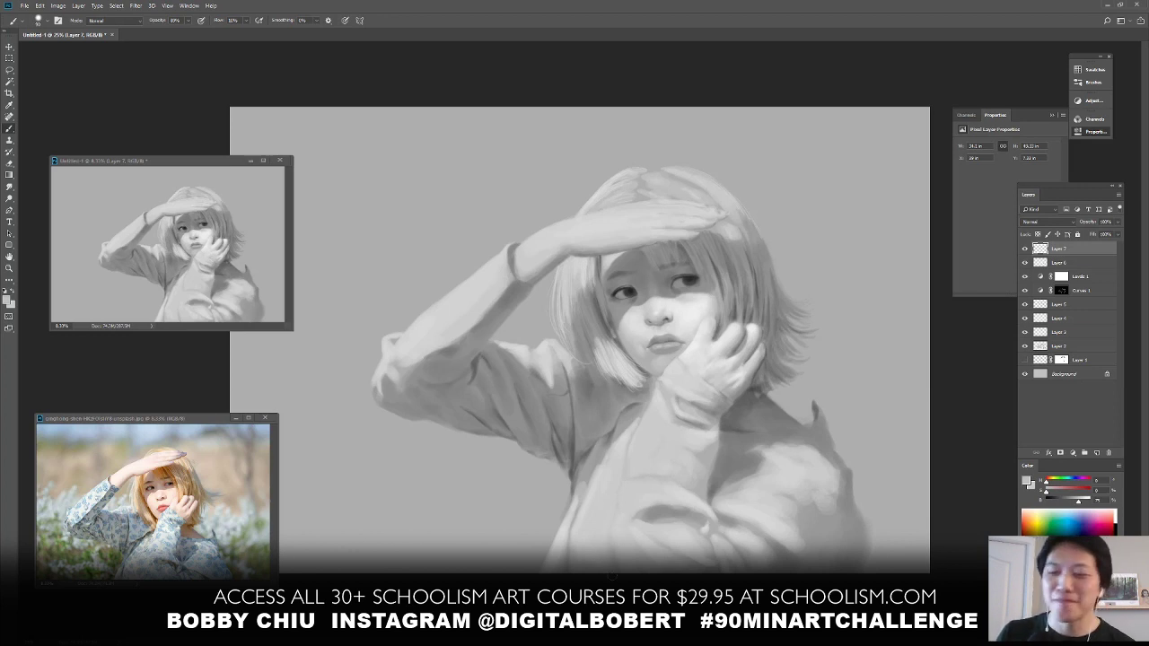
alt+click(592, 508)
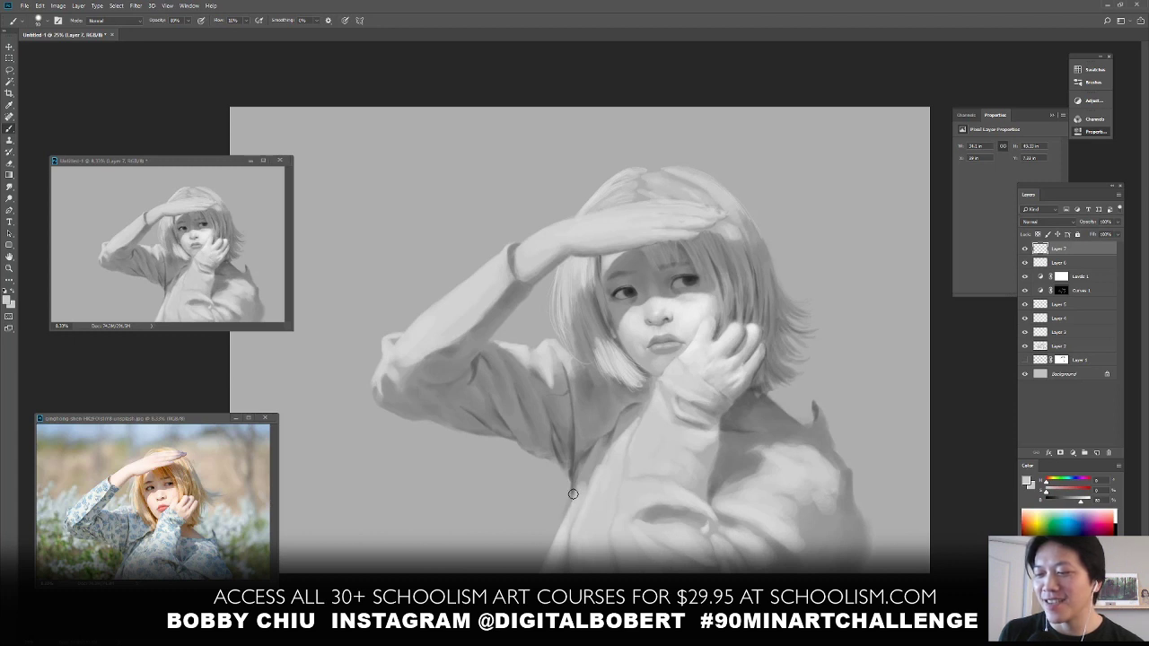
alt+click(568, 491)
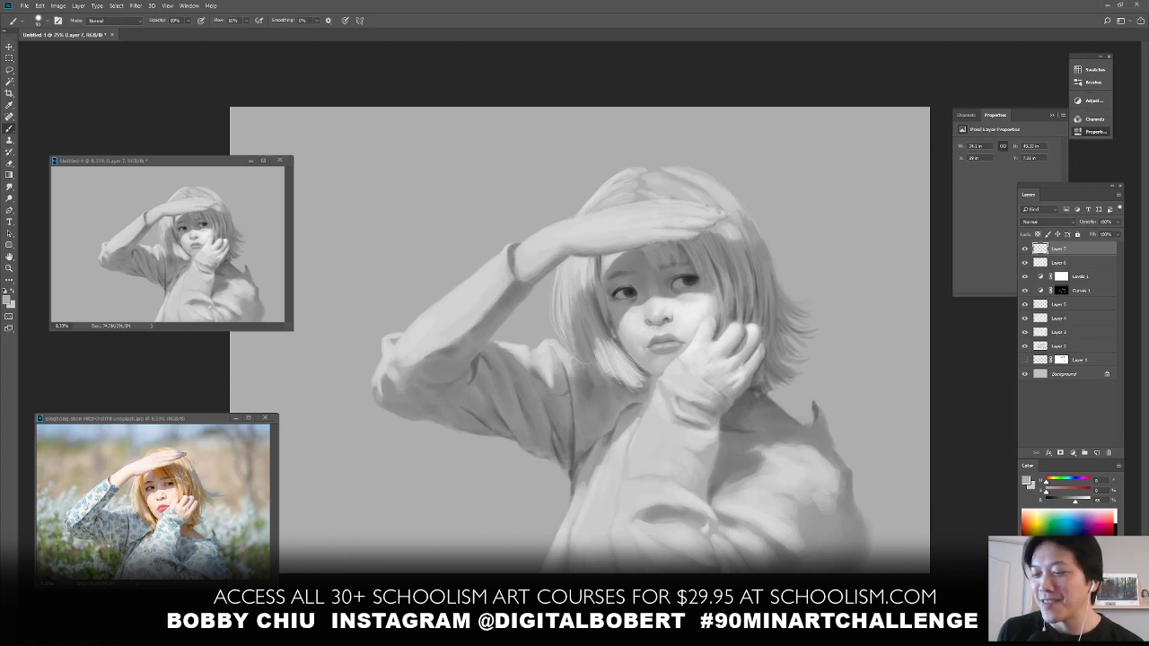
key(ctrl+minus)
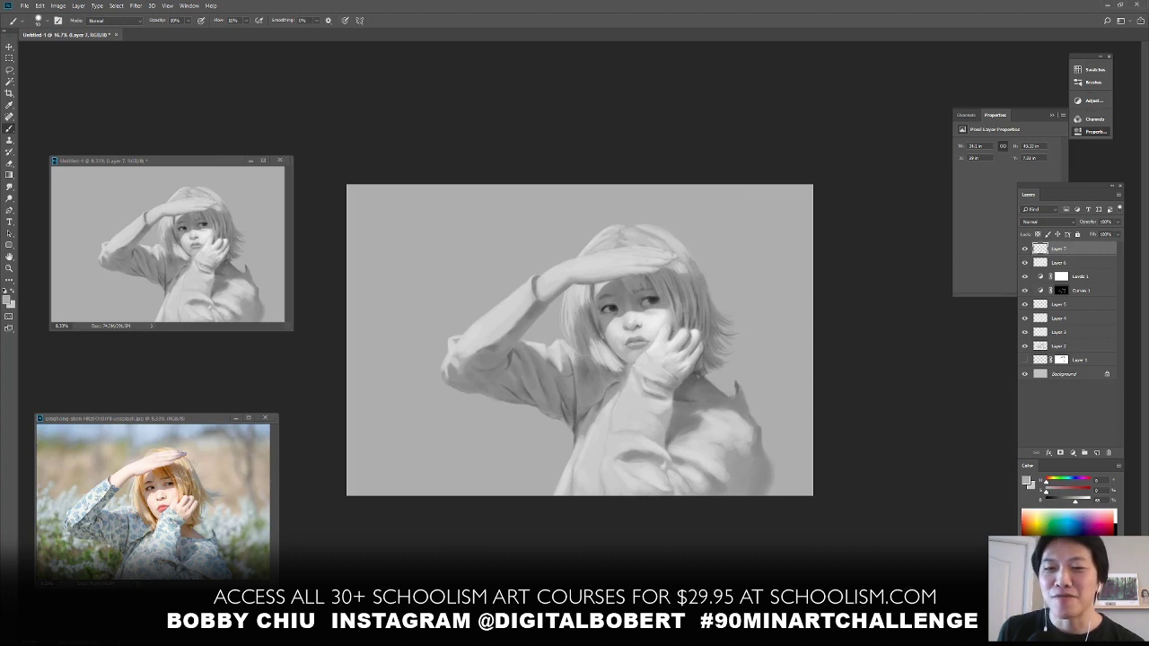
Paste a merged copy of the whole painting as a new layer and boost its contrast
key(ctrl+a)
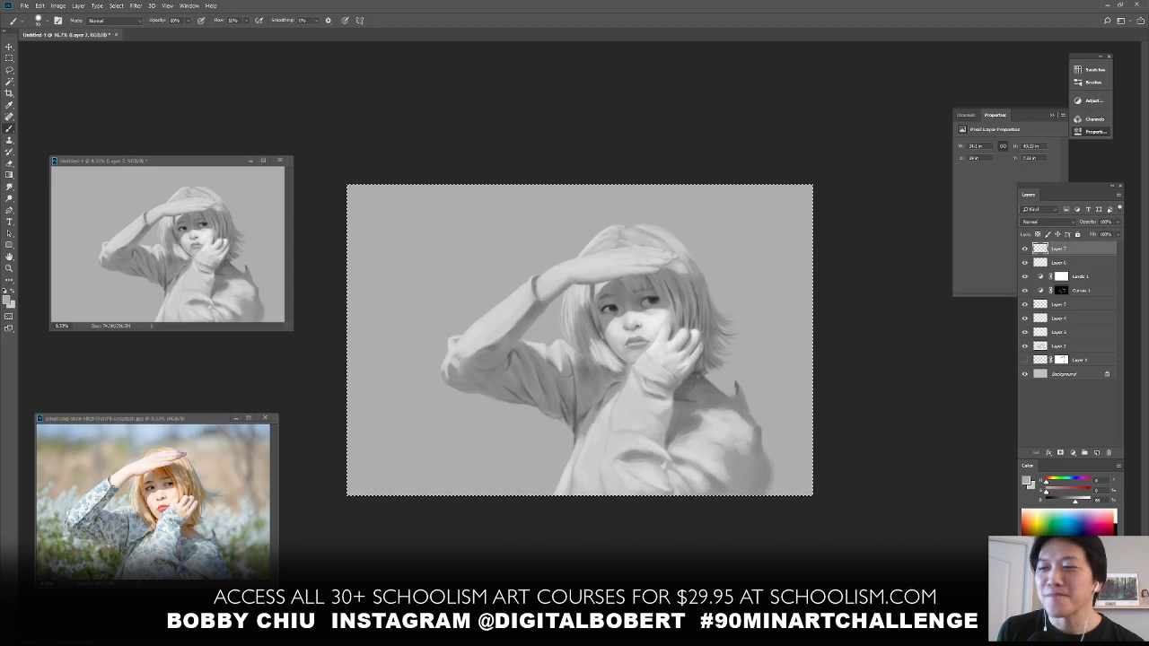
key(ctrl+shift+c)
key(ctrl+v)
key(shift+ctrl+l)
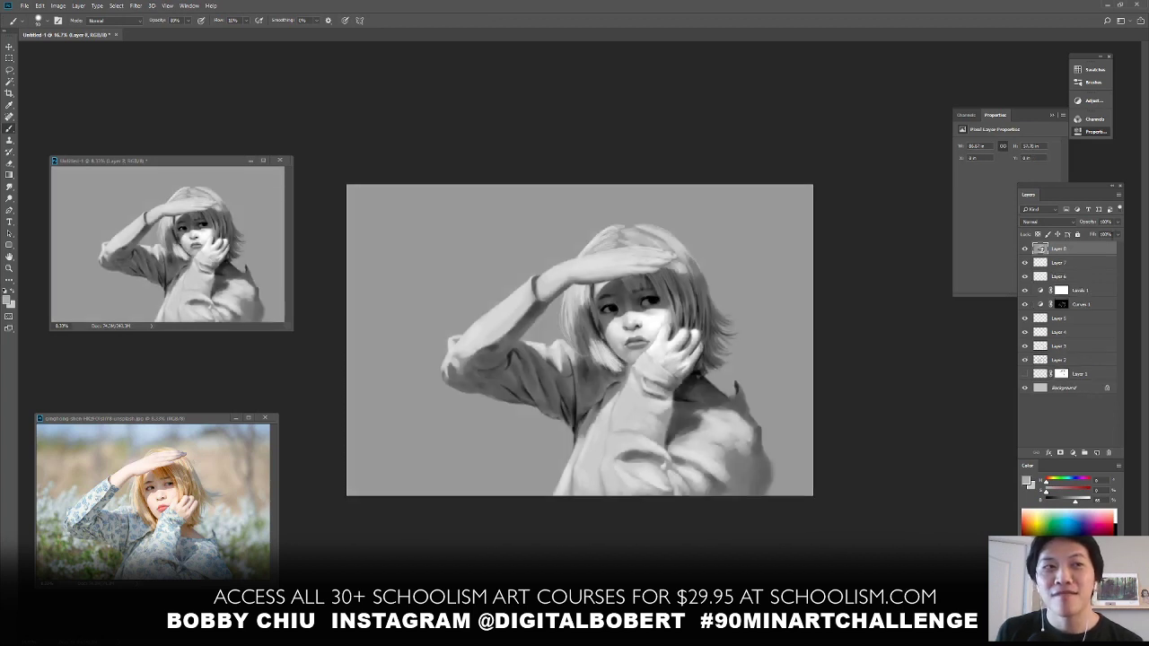
Fade the new layer to about 40% opacity and toggle its visibility to compare
click(1117, 222)
drag(1118, 233, 1097, 235)
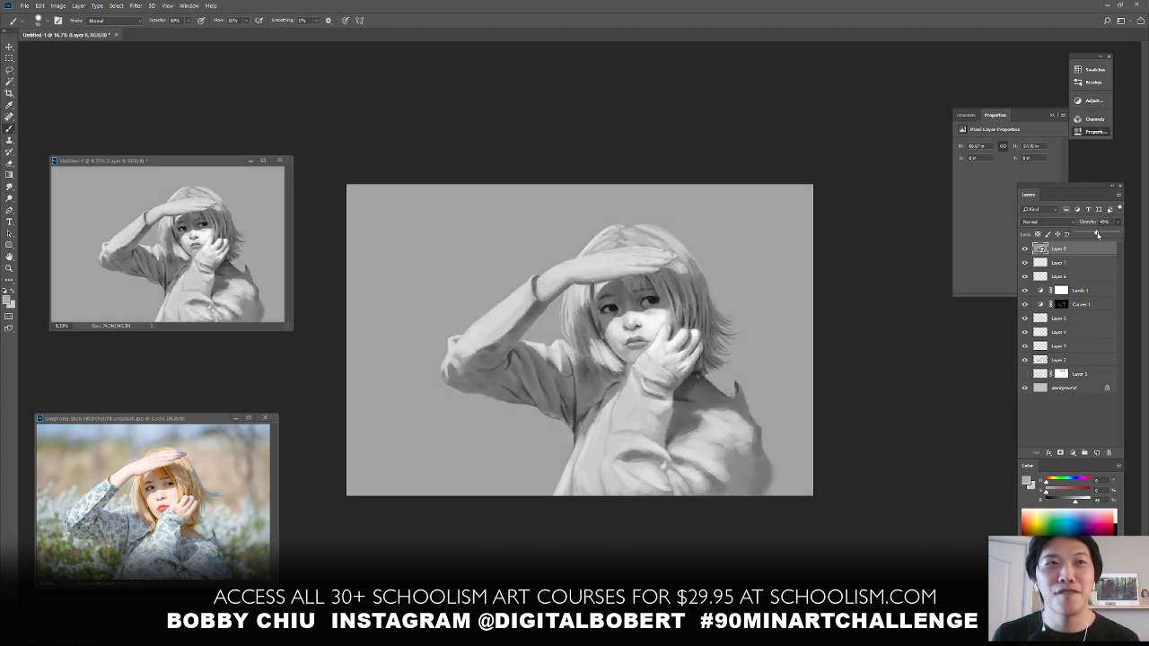
click(1025, 249)
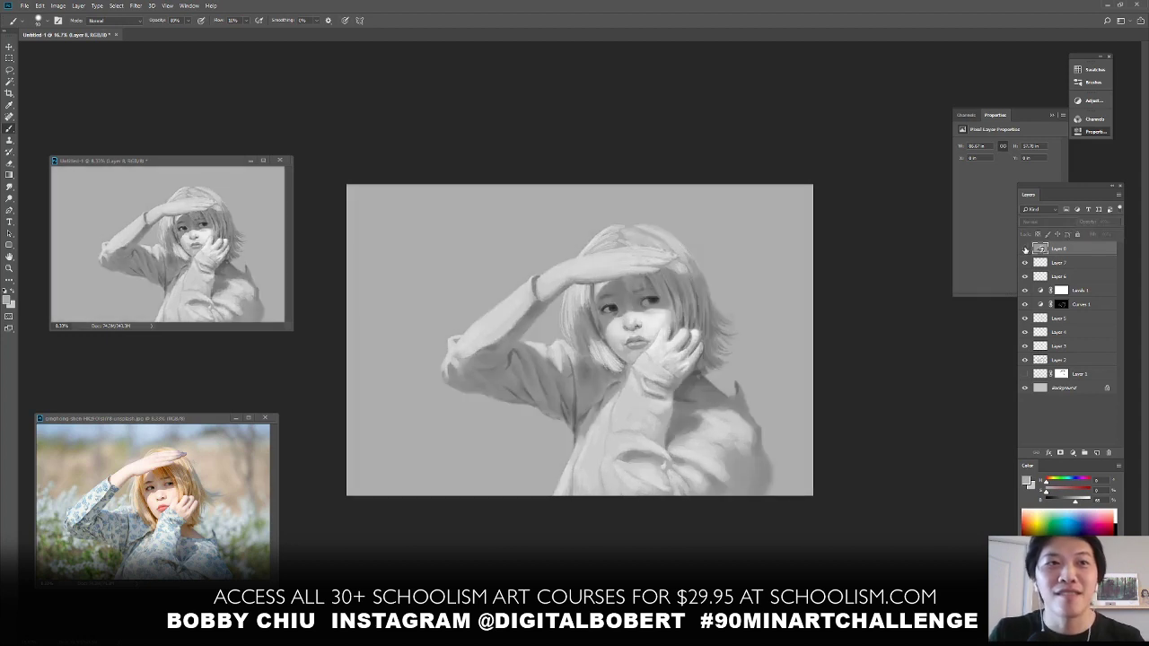
click(1024, 249)
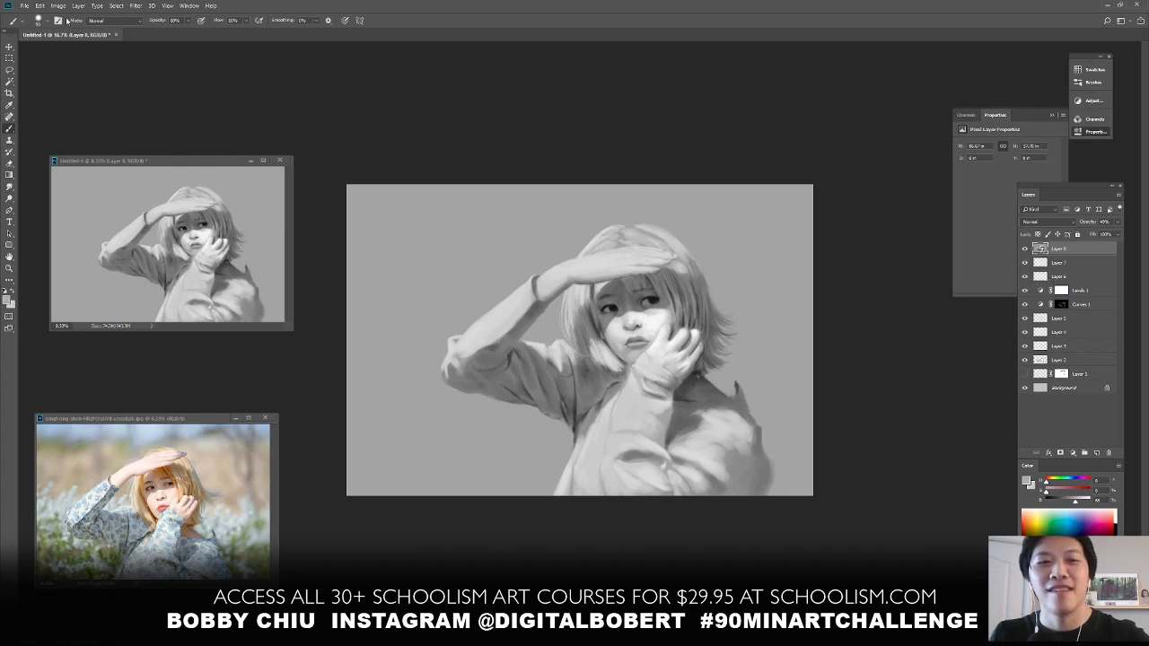
click(39, 21)
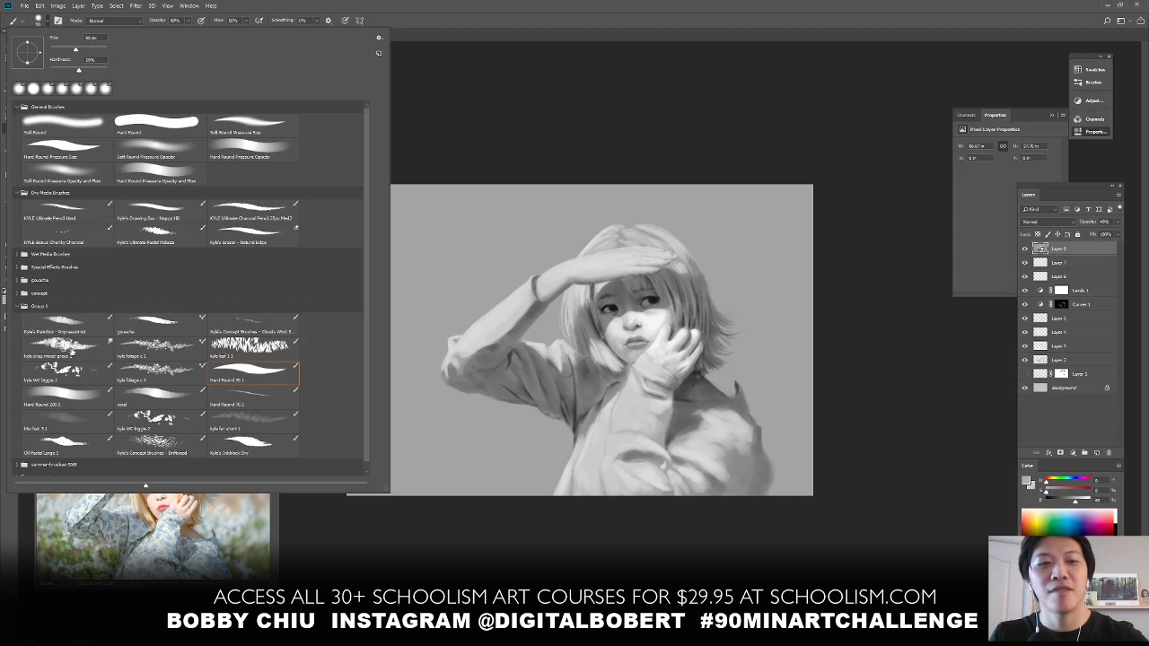
Smudge the right shoulder edge and the left sleeve to soften them into the background
key(r)
click(635, 145)
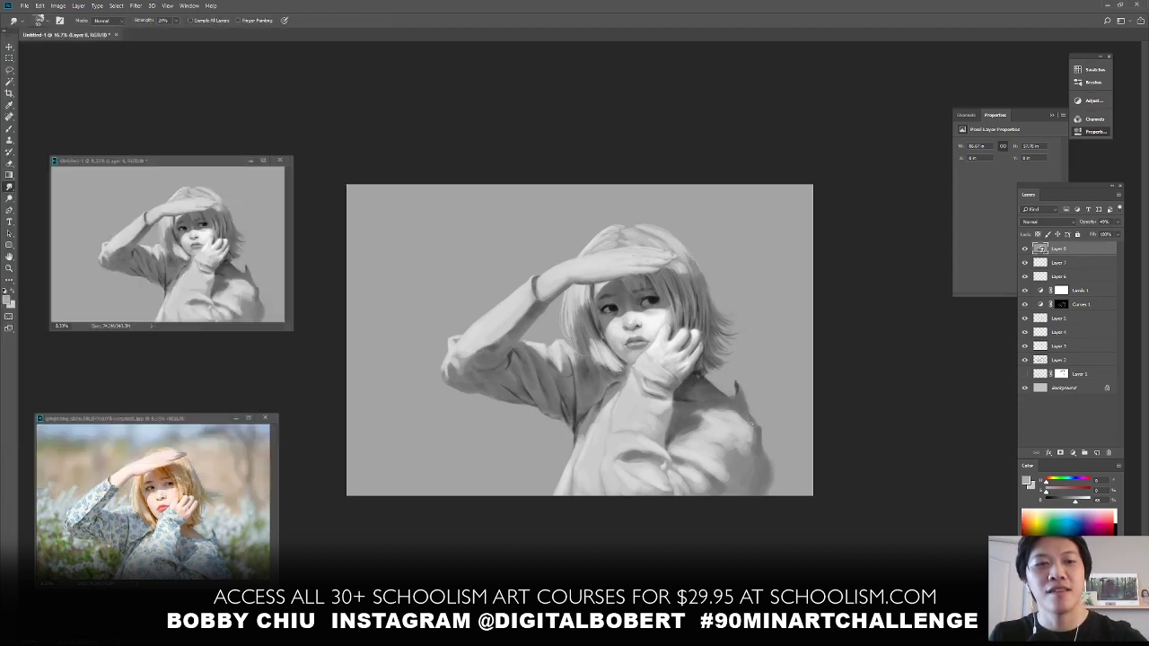
drag(759, 437, 772, 485)
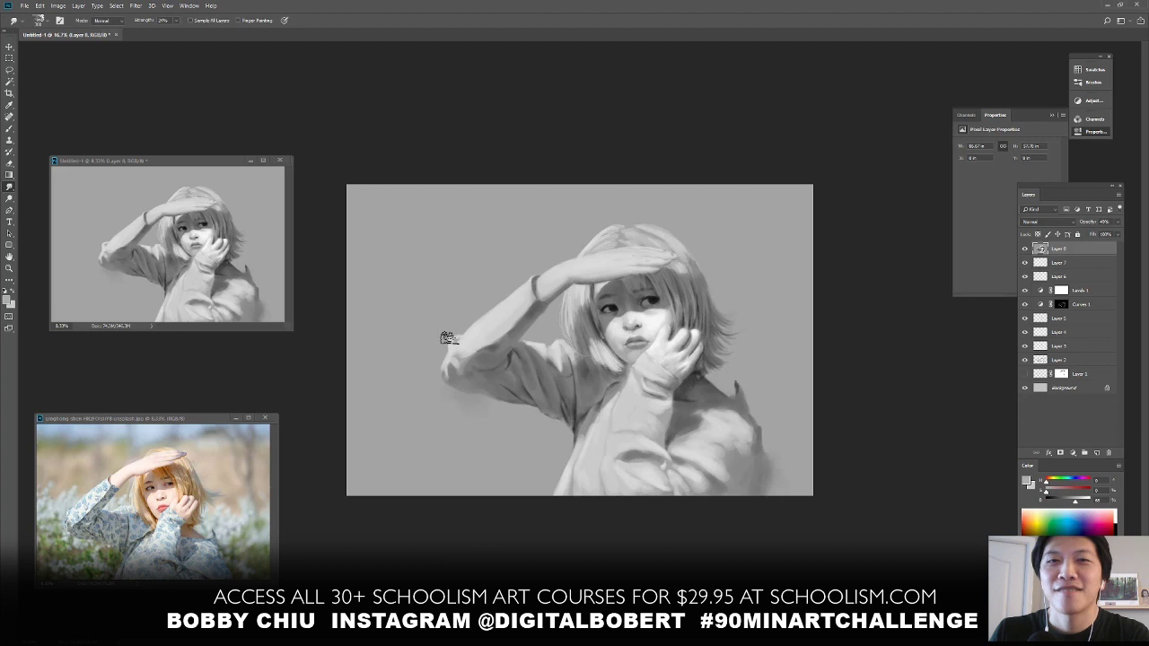
drag(441, 333, 449, 333)
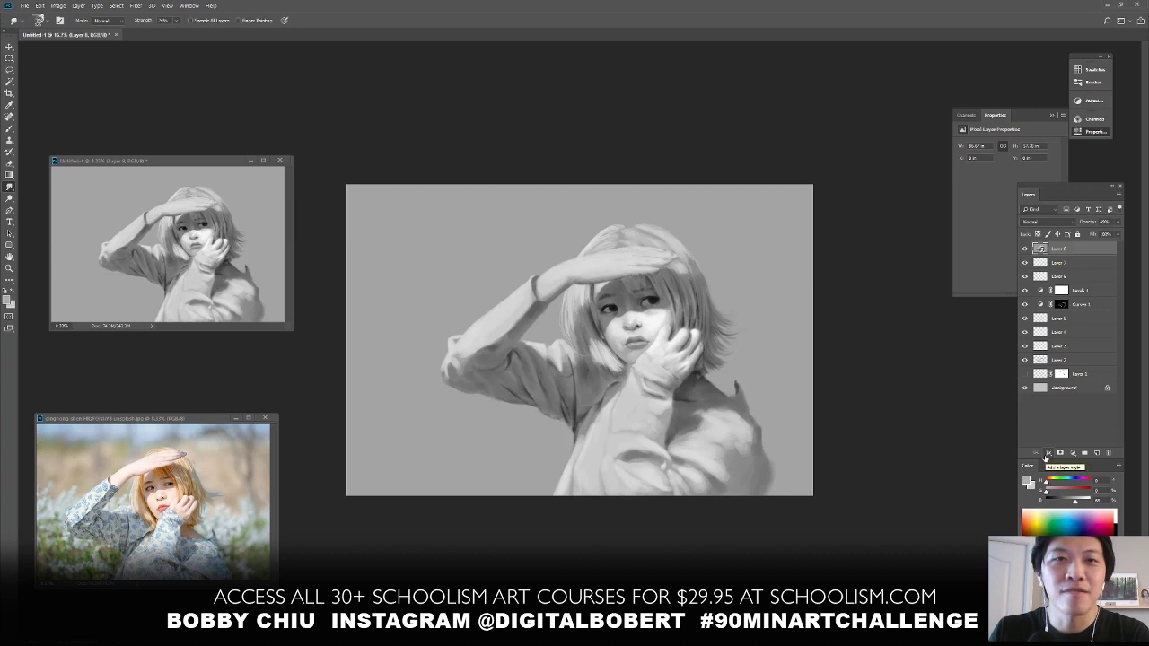
Stamp a merged copy of the visible layers onto a new layer and smudge the left elbow into feathery strokes
key(ctrl+a)
click(1025, 251)
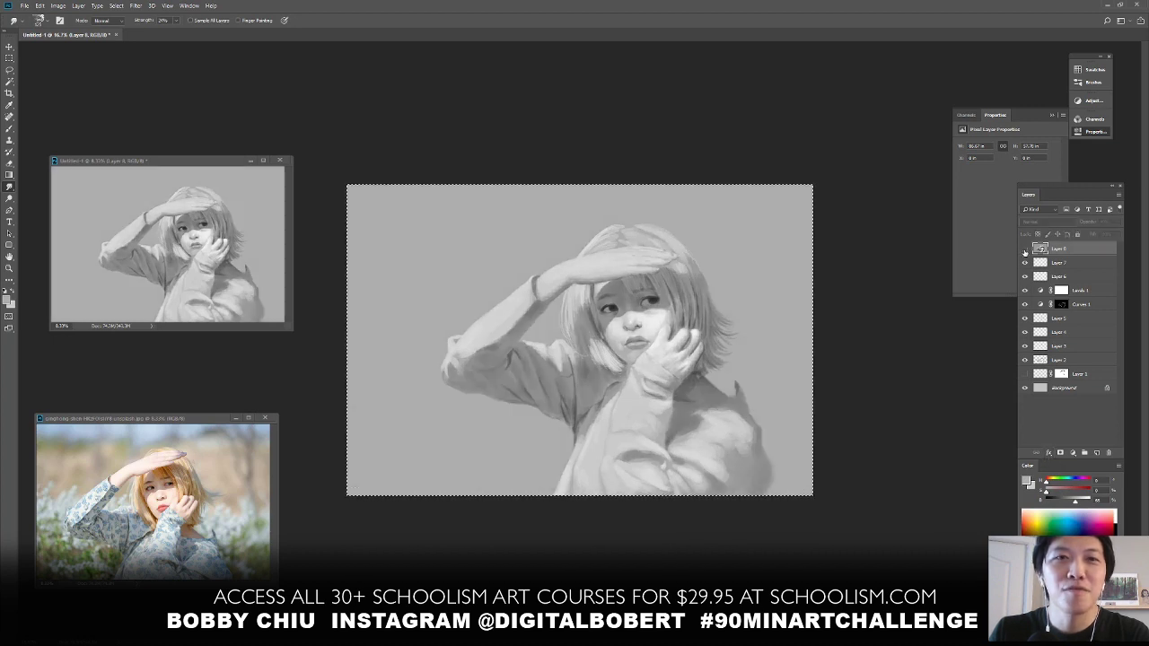
click(1025, 251)
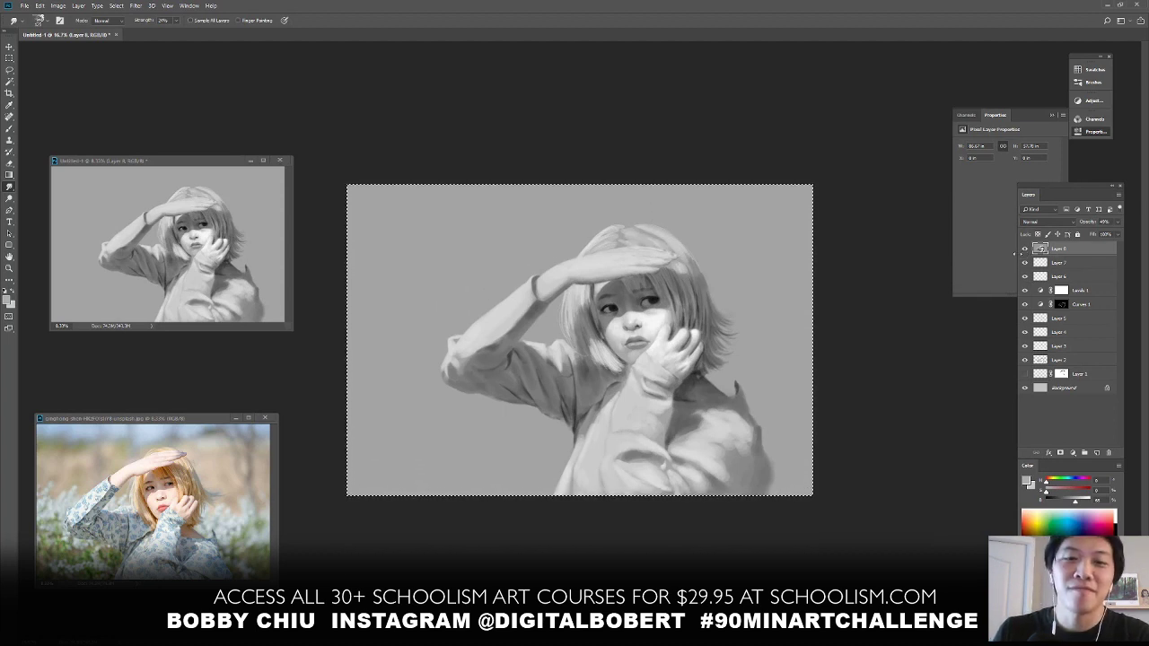
key(ctrl+shift+alt+e)
key(ctrl+d)
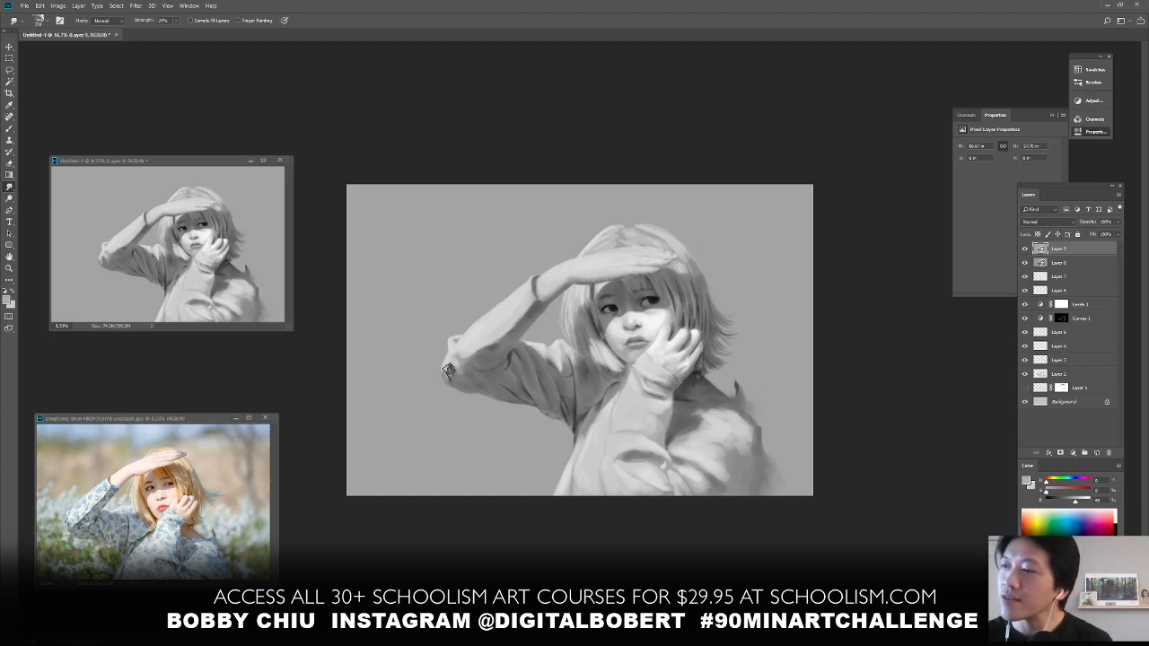
drag(448, 372, 437, 377)
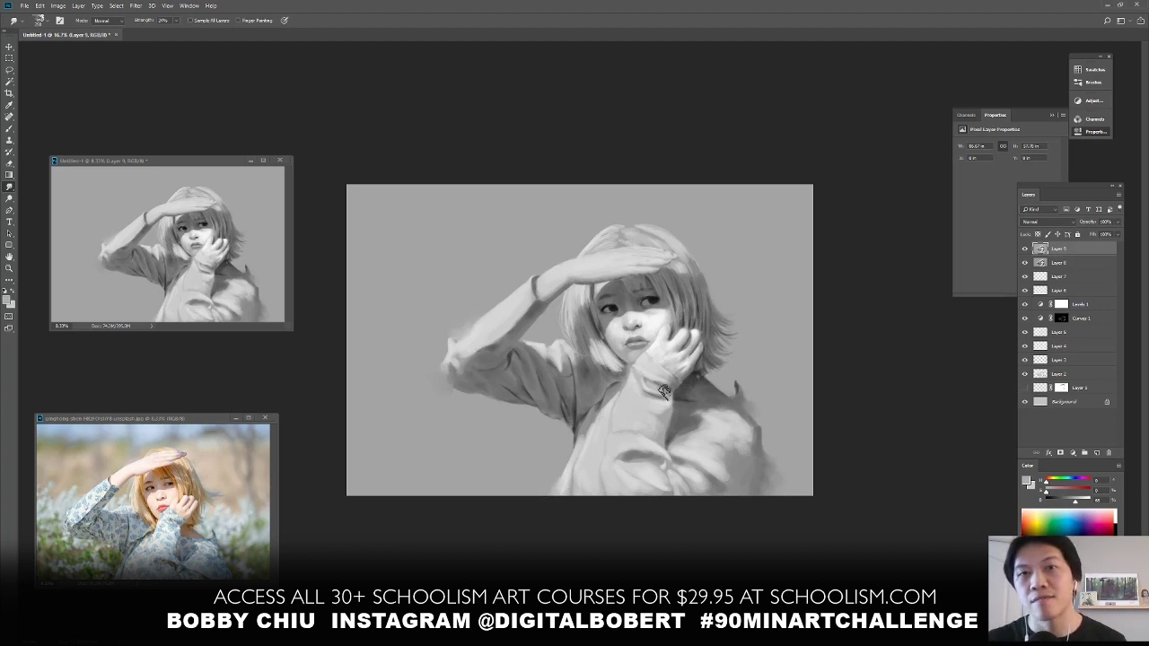
Add a new layer and switch to the Brush tool with a textured paintbox preset
click(1096, 453)
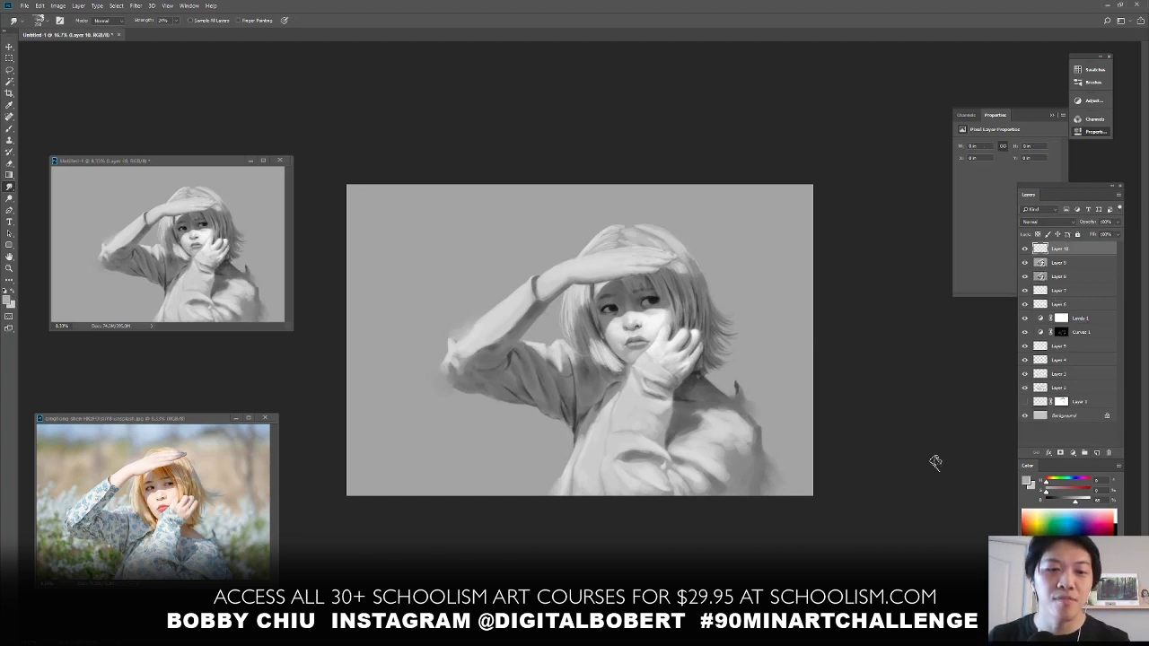
click(9, 129)
click(40, 21)
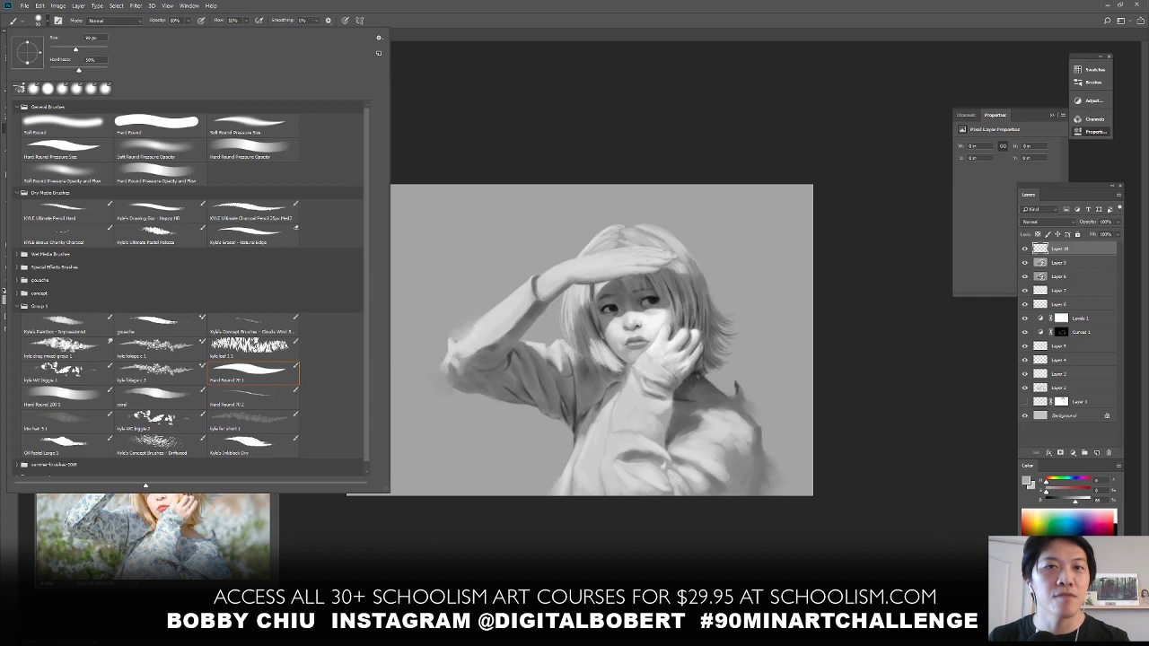
click(84, 320)
click(543, 115)
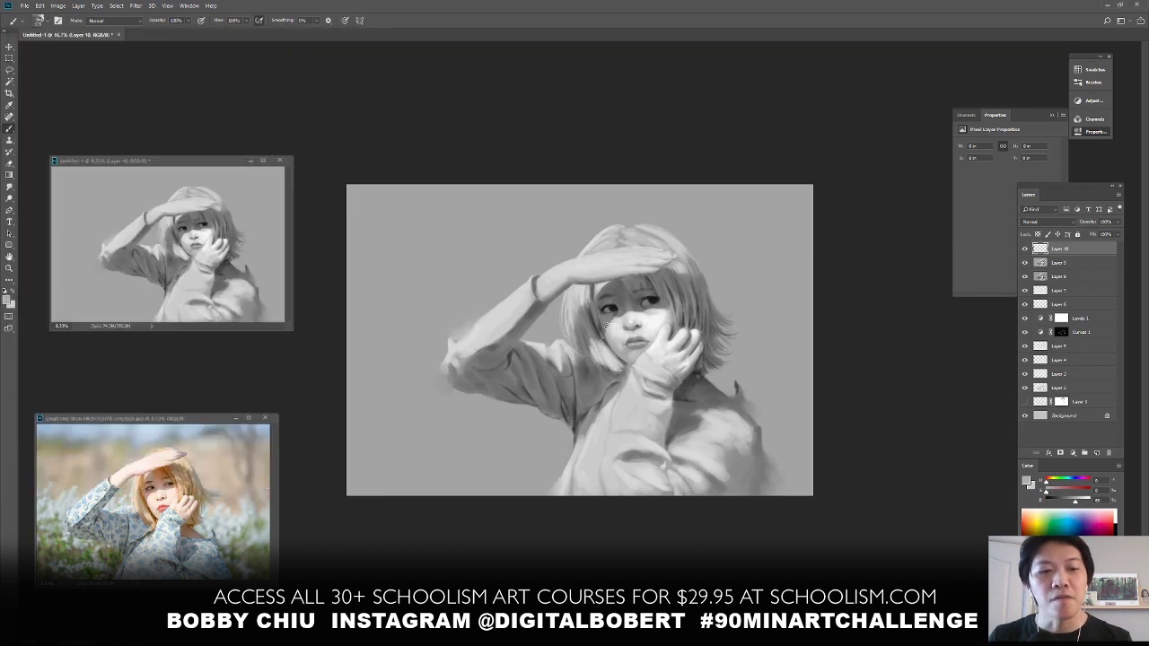
Paint dark grey foliage strokes below the arm, extending them leftward
alt+click(582, 406)
drag(558, 445, 559, 447)
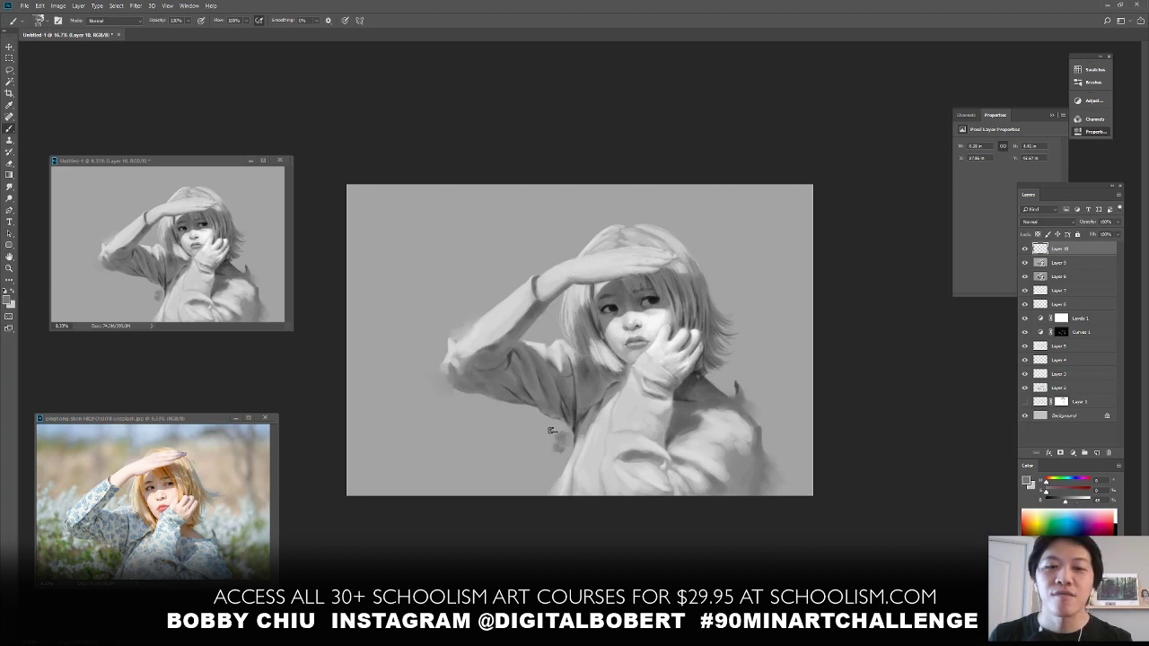
mouse_move(547, 443)
mouse_down()
mouse_move(551, 460)
mouse_move(561, 455)
mouse_up()
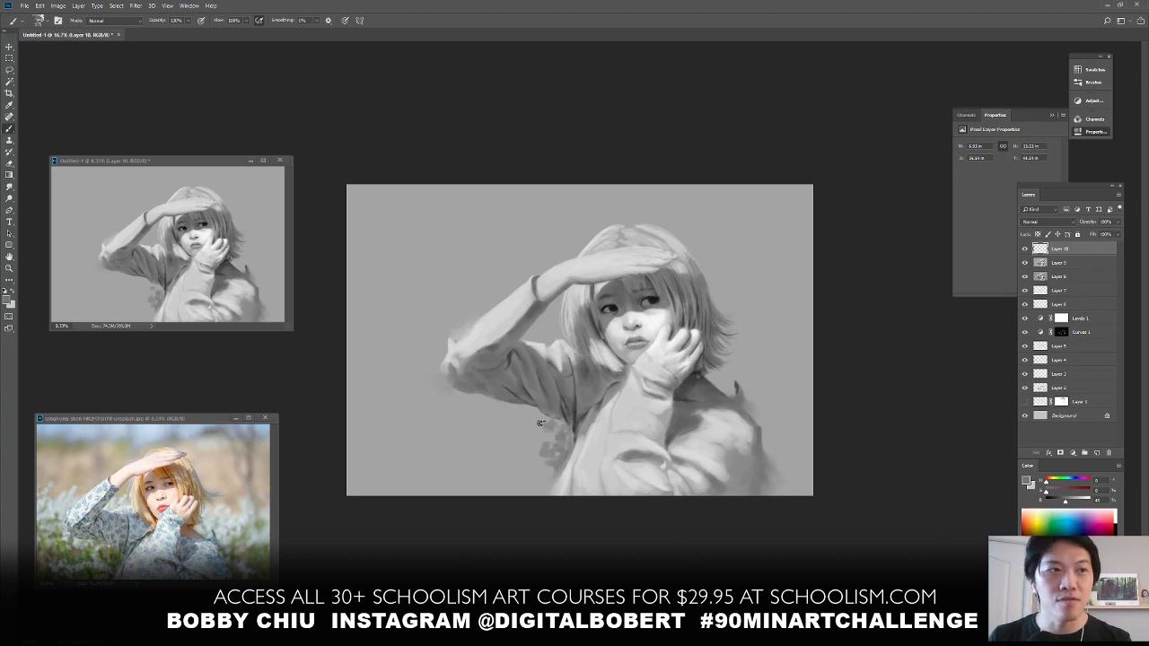
mouse_move(528, 432)
mouse_down()
mouse_move(565, 428)
mouse_move(536, 418)
mouse_move(558, 426)
mouse_move(536, 438)
mouse_move(546, 444)
mouse_move(528, 406)
mouse_move(528, 426)
mouse_move(540, 416)
mouse_move(505, 413)
mouse_move(531, 453)
mouse_up()
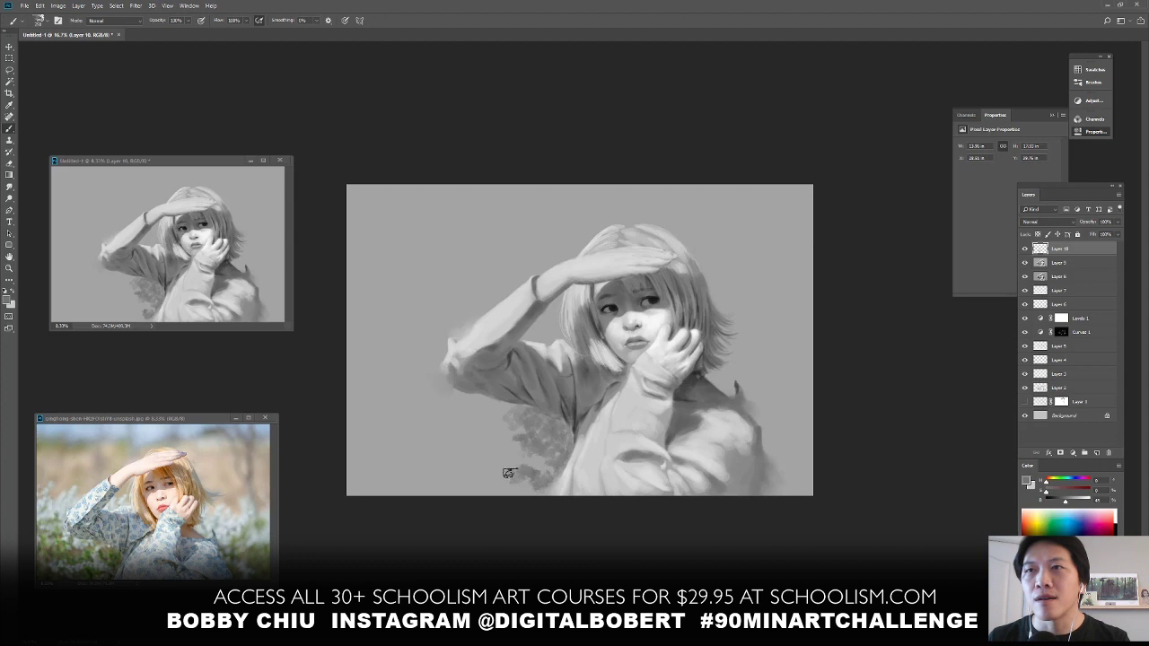
drag(509, 473, 460, 485)
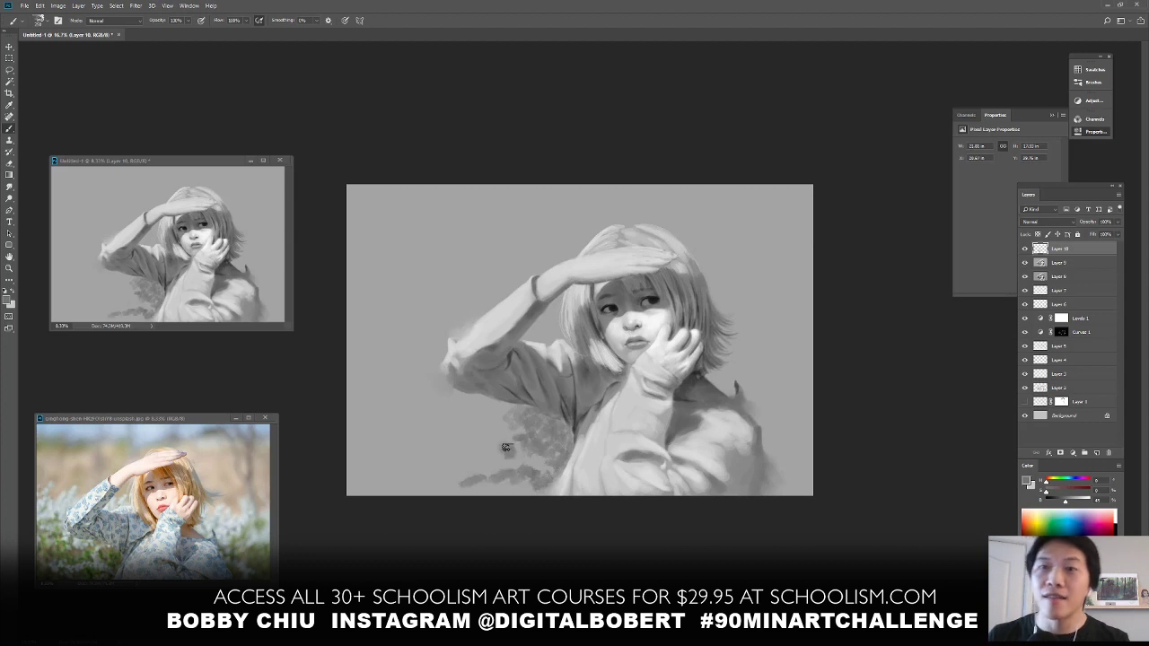
mouse_move(505, 447)
mouse_down()
mouse_move(450, 472)
mouse_move(489, 437)
mouse_move(497, 446)
mouse_move(476, 425)
mouse_move(457, 445)
mouse_up()
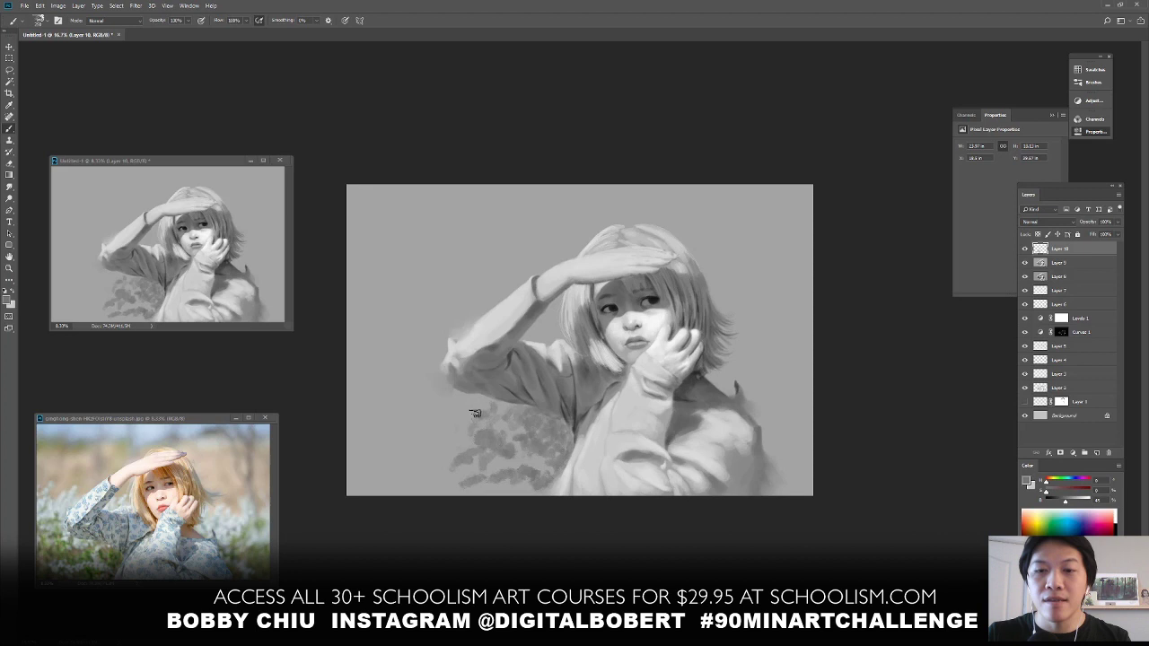
Add soft light strokes to the left foliage, the forearm and the right shoulder
mouse_move(448, 405)
mouse_down()
mouse_move(445, 433)
mouse_move(463, 432)
mouse_move(450, 444)
mouse_move(435, 435)
mouse_move(447, 429)
mouse_move(436, 416)
mouse_move(425, 441)
mouse_move(412, 410)
mouse_up()
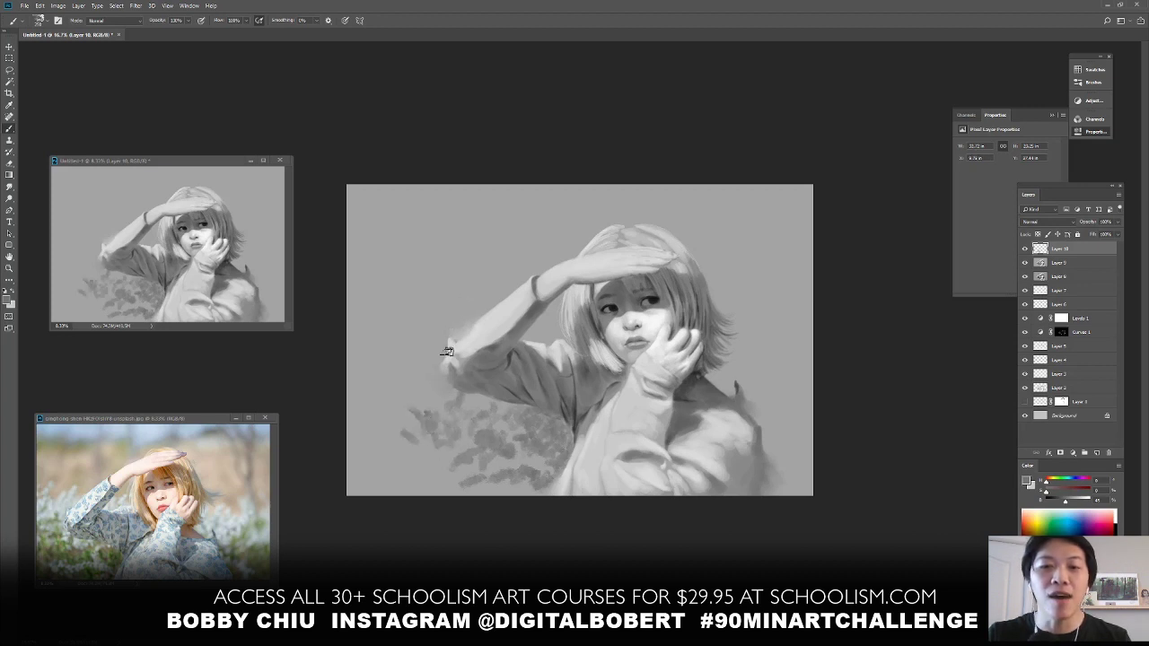
mouse_move(448, 369)
mouse_down()
mouse_move(426, 344)
mouse_move(440, 375)
mouse_move(418, 395)
mouse_move(400, 385)
mouse_move(403, 356)
mouse_up()
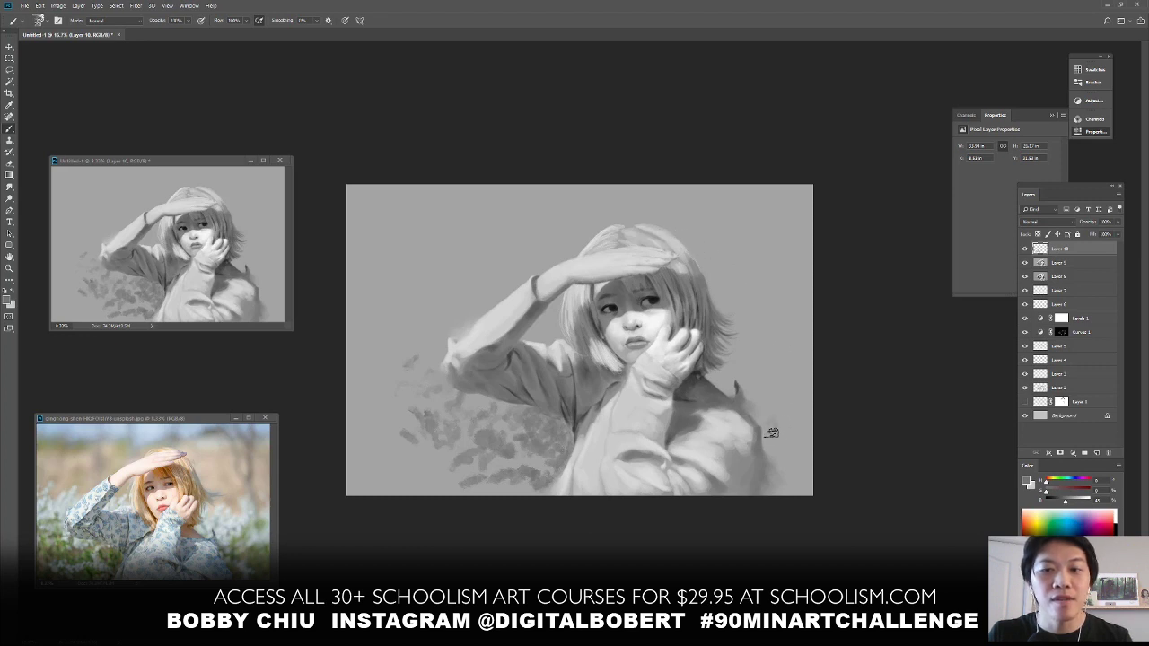
mouse_move(768, 436)
mouse_down()
mouse_move(760, 431)
mouse_move(772, 437)
mouse_move(791, 388)
mouse_up()
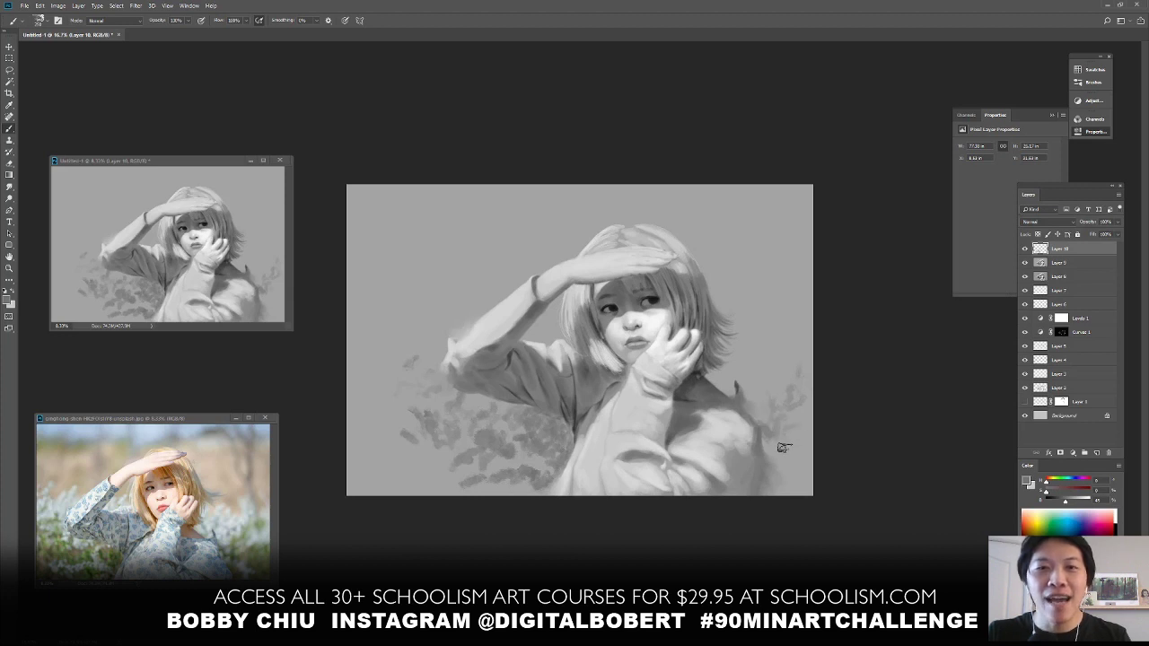
mouse_move(792, 454)
mouse_down()
mouse_move(805, 485)
mouse_move(792, 481)
mouse_move(814, 484)
mouse_move(782, 492)
mouse_up()
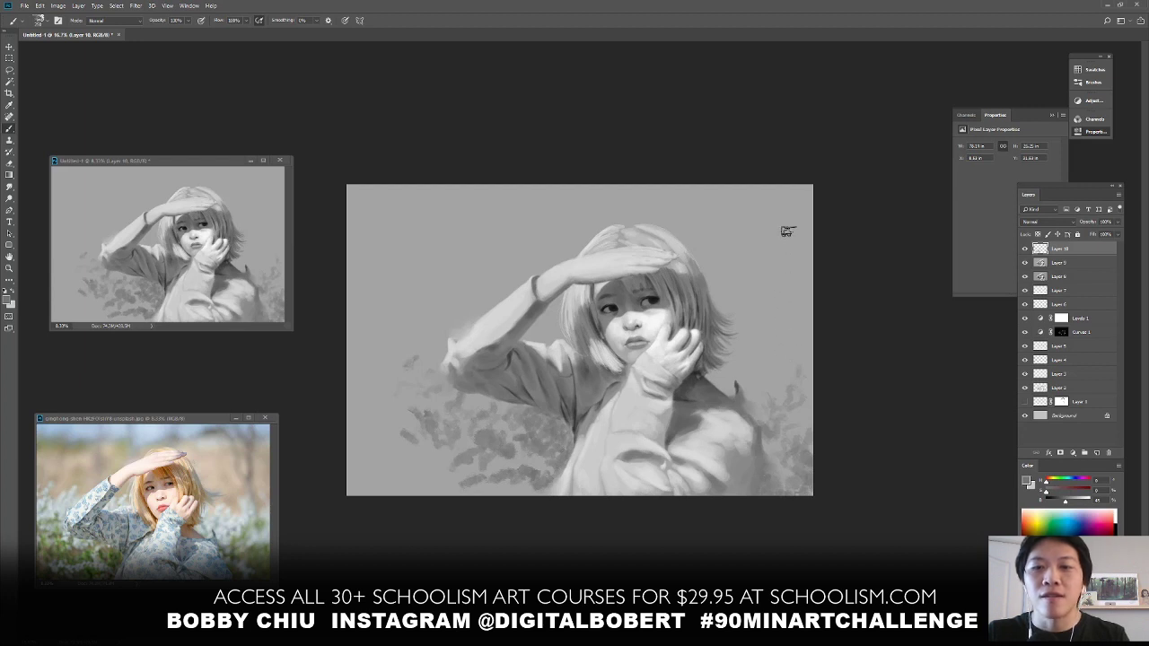
Paint two dark curving branches descending from the top-right edge of the canvas
drag(786, 185, 779, 256)
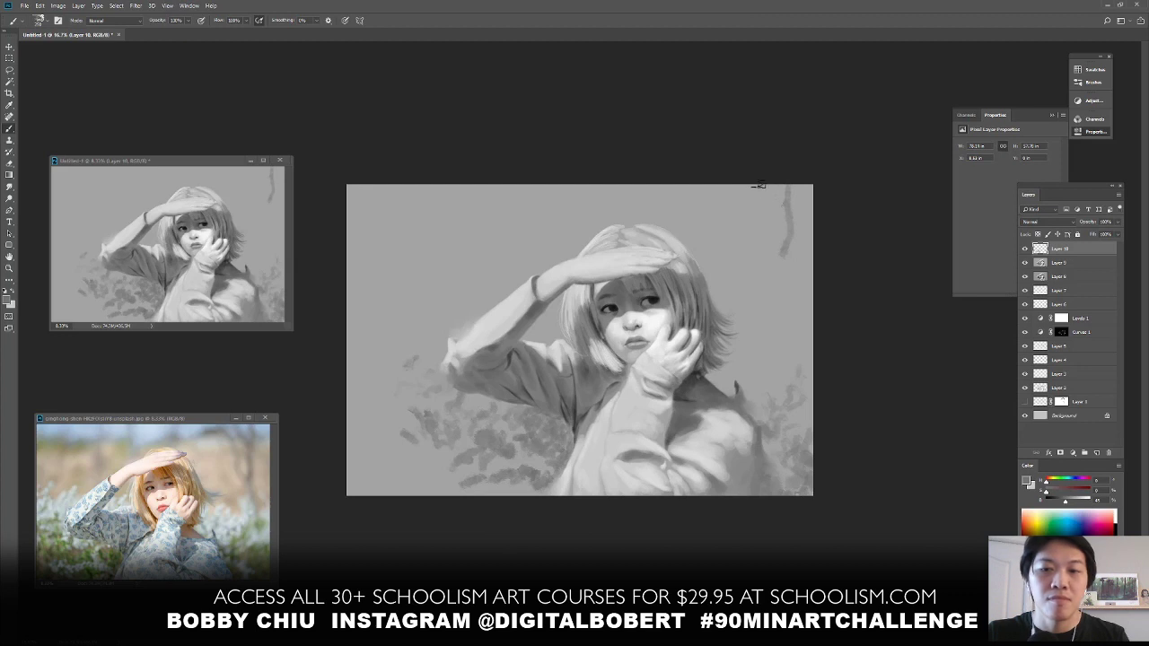
mouse_move(758, 185)
mouse_down()
mouse_move(784, 265)
mouse_move(782, 329)
mouse_up()
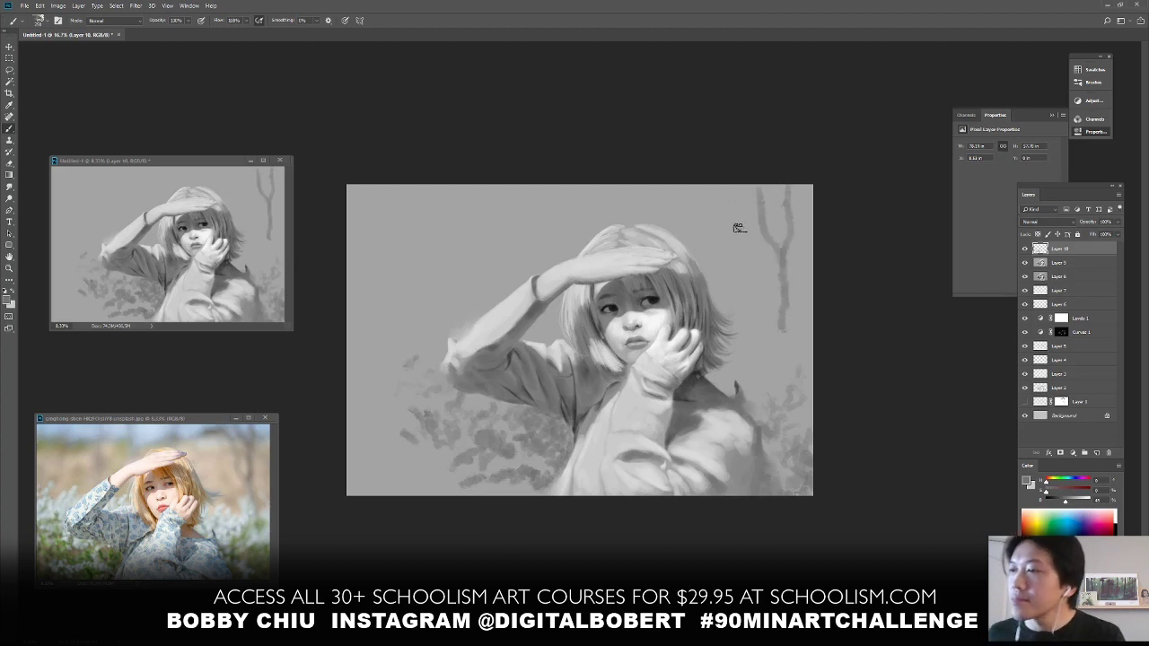
drag(731, 192, 784, 375)
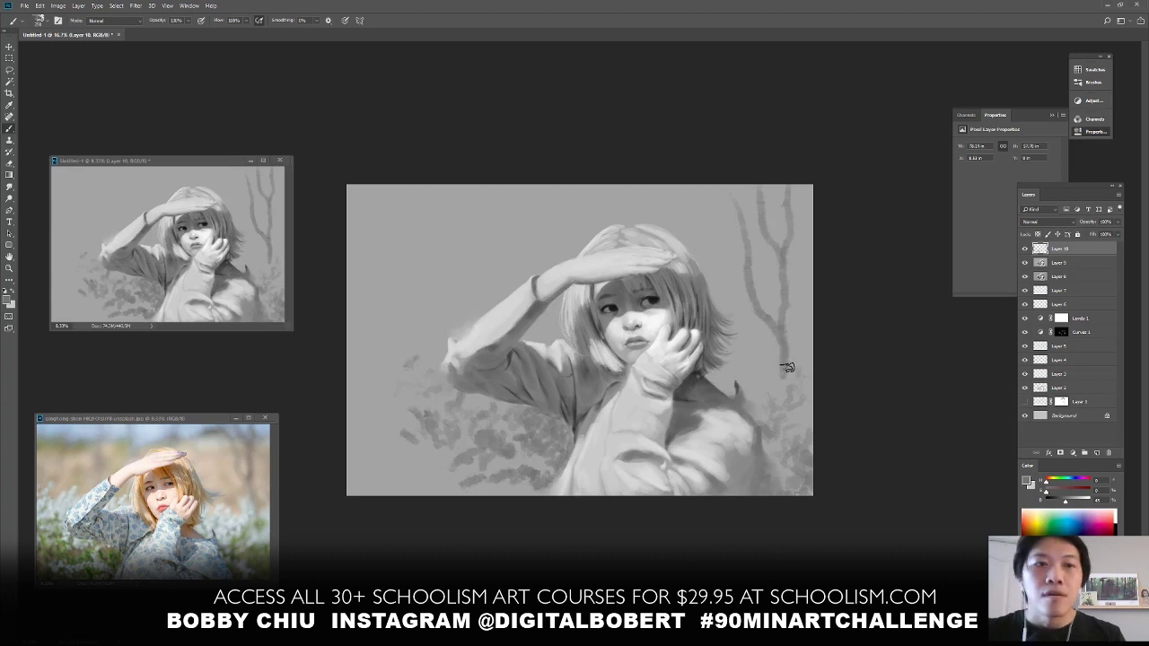
alt+click(723, 420)
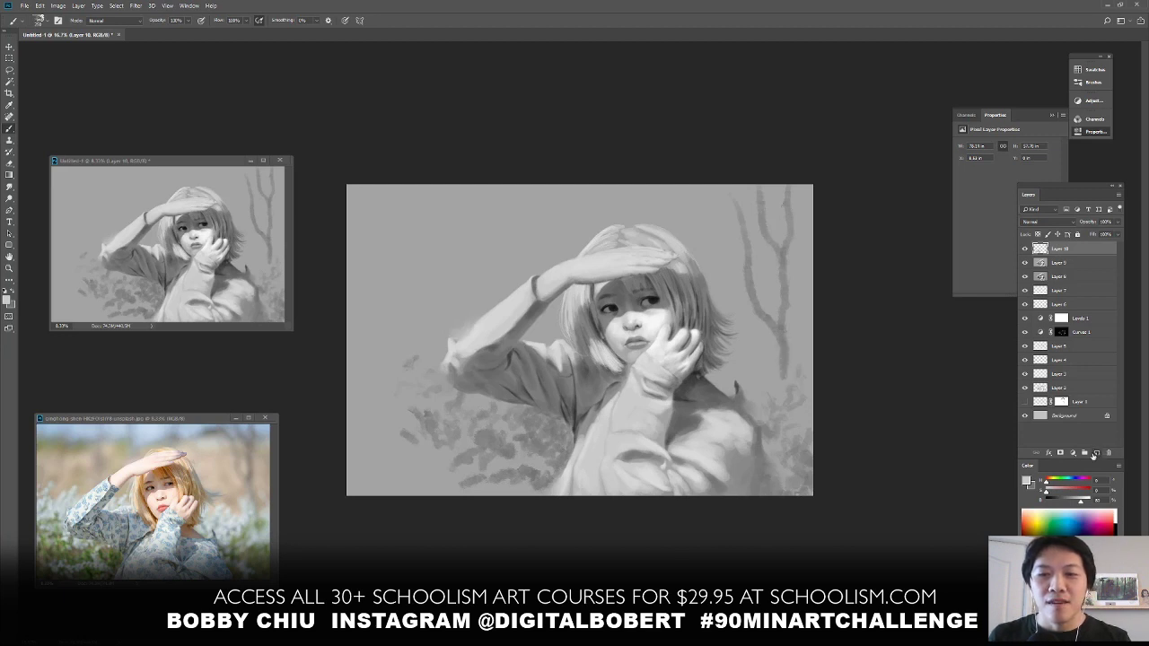
On a new layer, dab pale blossoms along the hair edge and over the lower-right bushes
click(1095, 453)
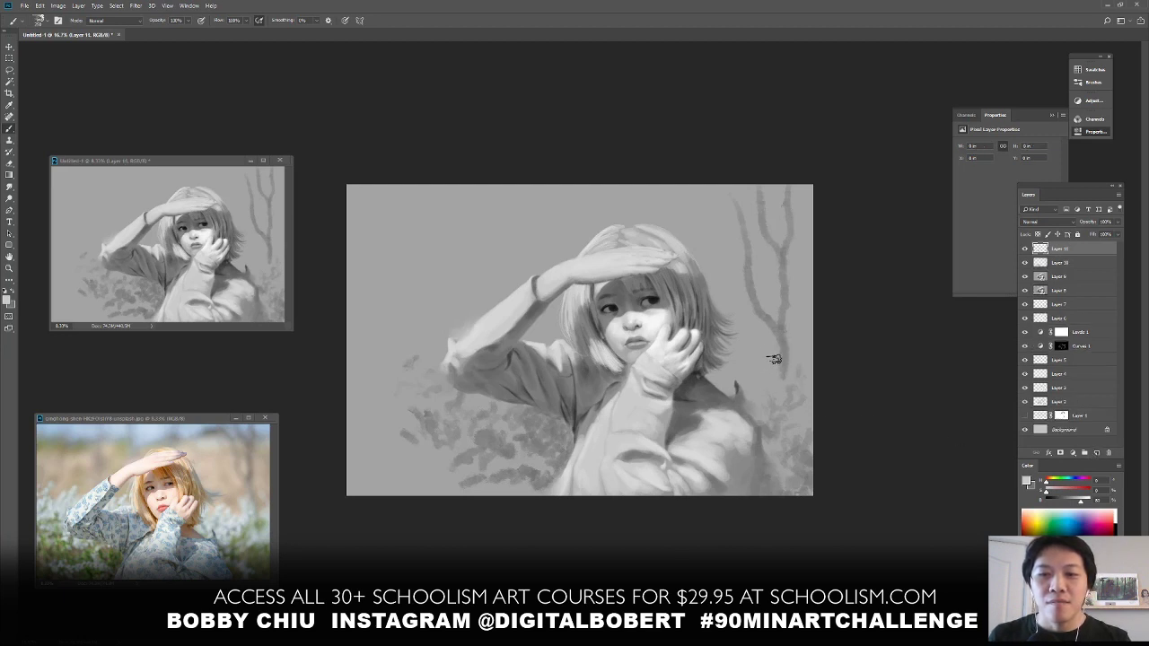
mouse_move(761, 360)
mouse_down()
mouse_move(780, 398)
mouse_move(764, 396)
mouse_move(761, 409)
mouse_move(775, 402)
mouse_move(754, 401)
mouse_move(766, 402)
mouse_move(733, 375)
mouse_move(748, 365)
mouse_move(742, 349)
mouse_move(746, 359)
mouse_move(755, 350)
mouse_move(743, 356)
mouse_move(736, 343)
mouse_move(750, 344)
mouse_move(732, 371)
mouse_move(725, 359)
mouse_move(742, 378)
mouse_move(749, 355)
mouse_move(719, 388)
mouse_up()
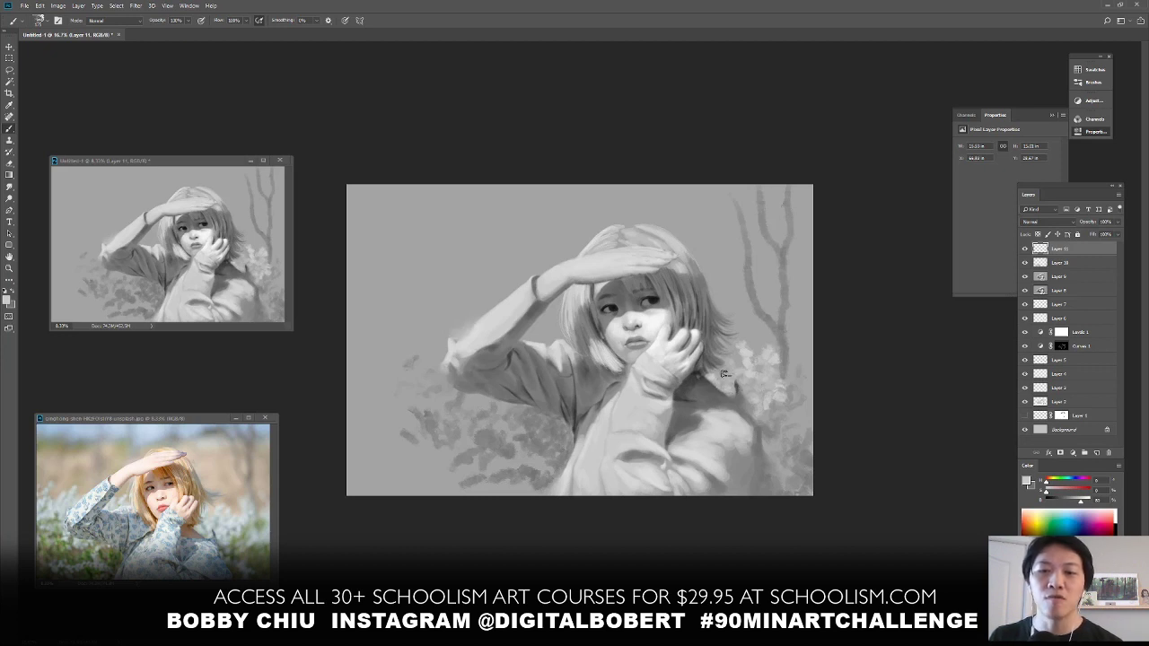
drag(716, 383, 725, 391)
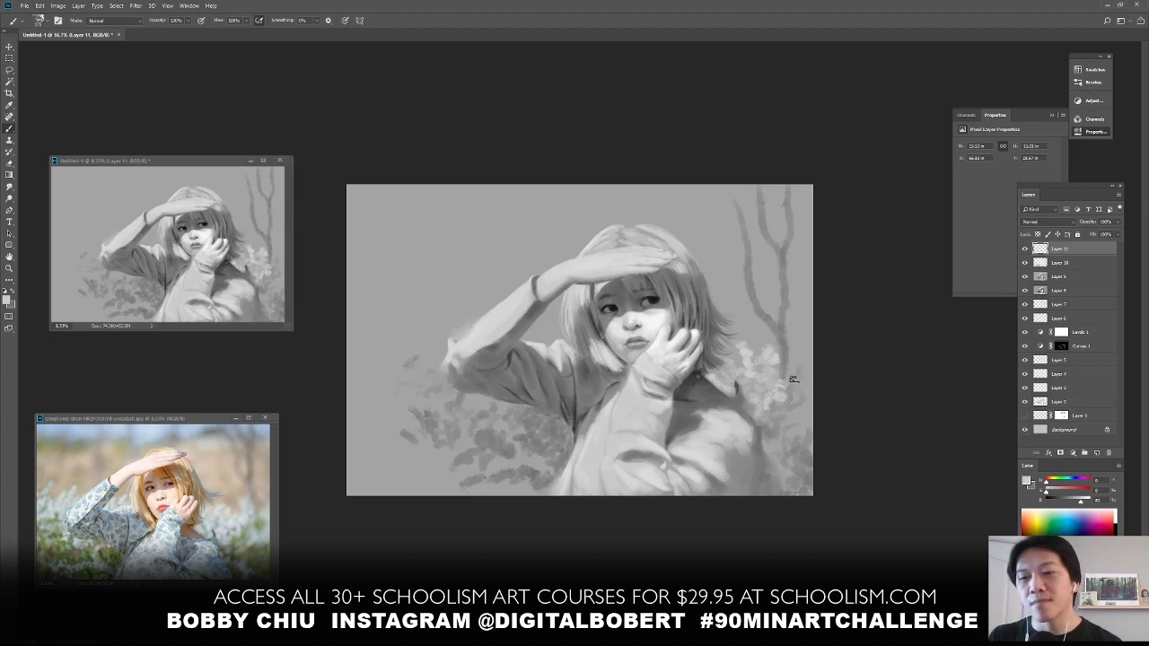
mouse_move(793, 379)
mouse_down()
mouse_move(797, 363)
mouse_move(825, 355)
mouse_up()
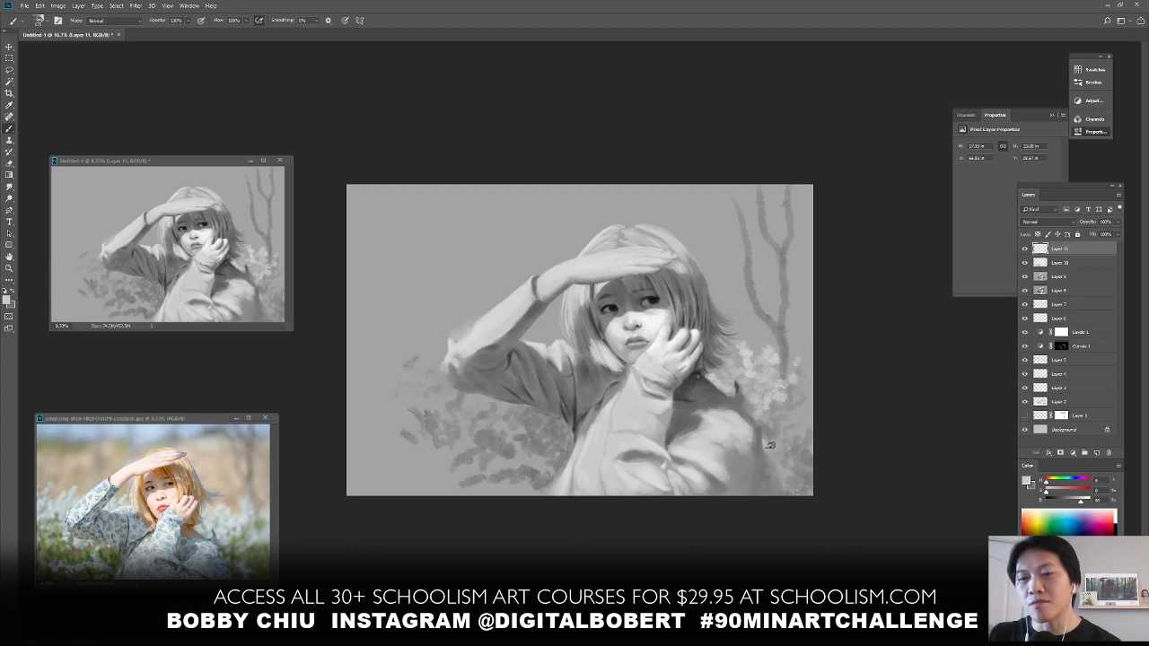
drag(772, 447, 775, 450)
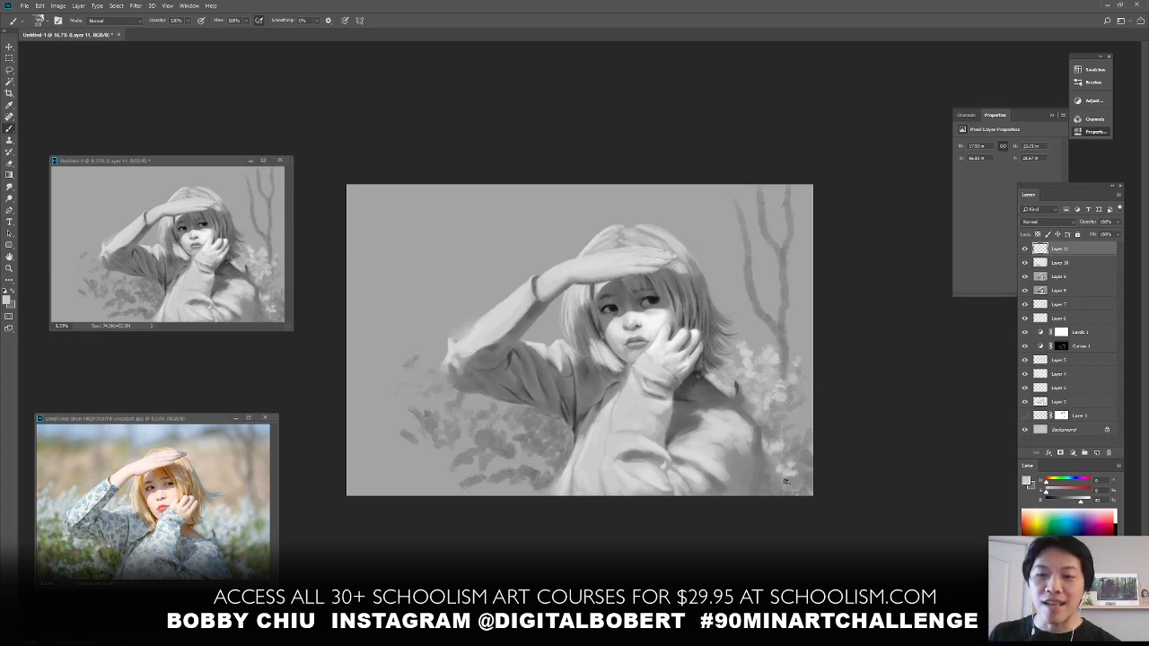
drag(785, 481, 811, 493)
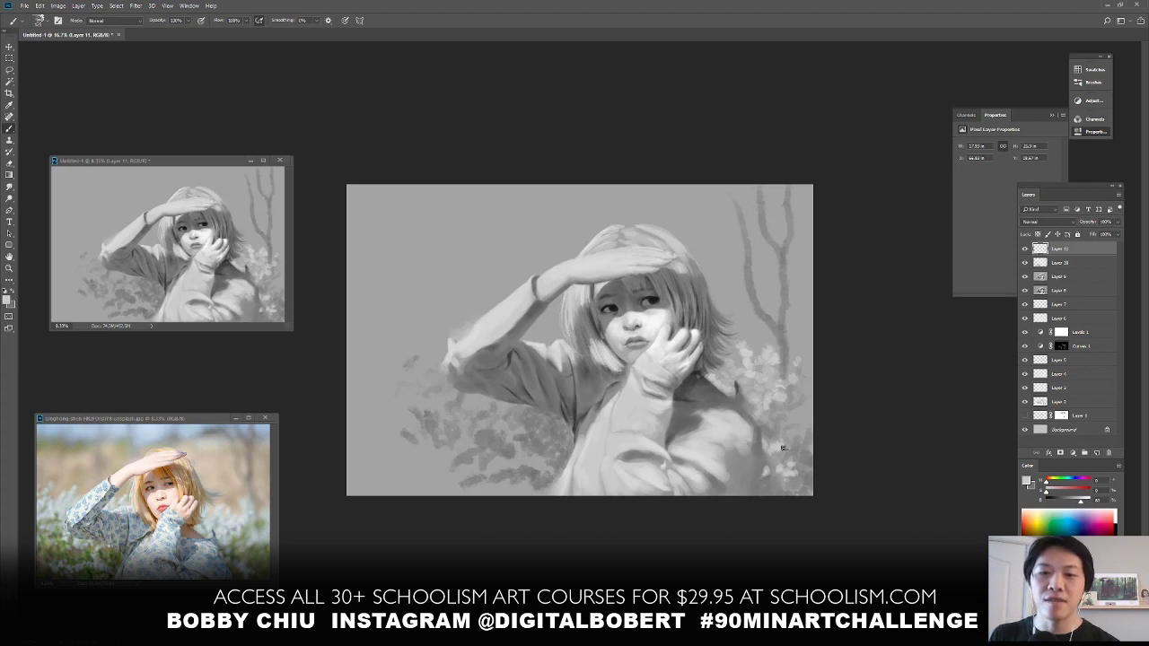
drag(783, 453, 777, 476)
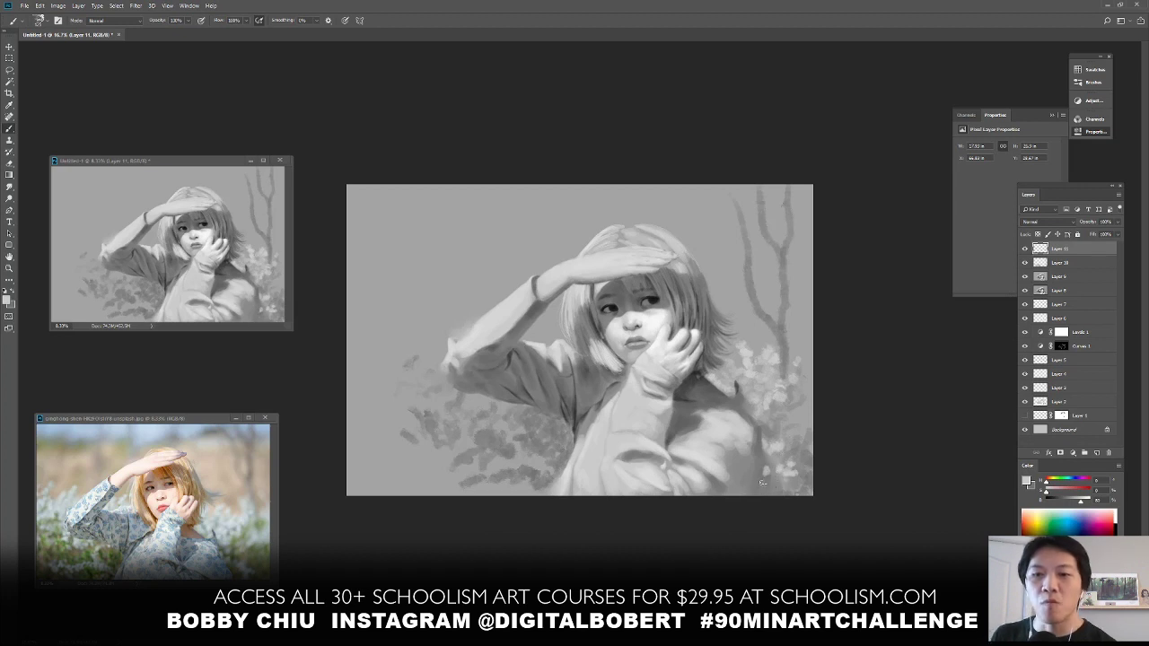
drag(766, 492, 763, 487)
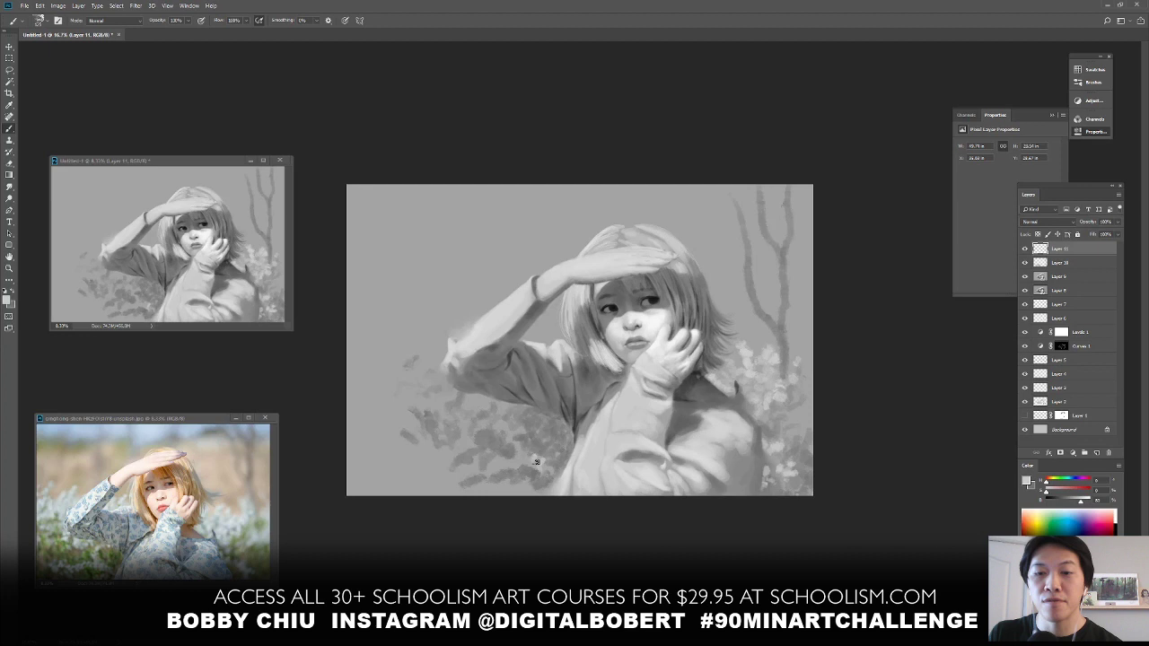
Dab light blossoms over the lower and left foliage
drag(528, 461, 475, 464)
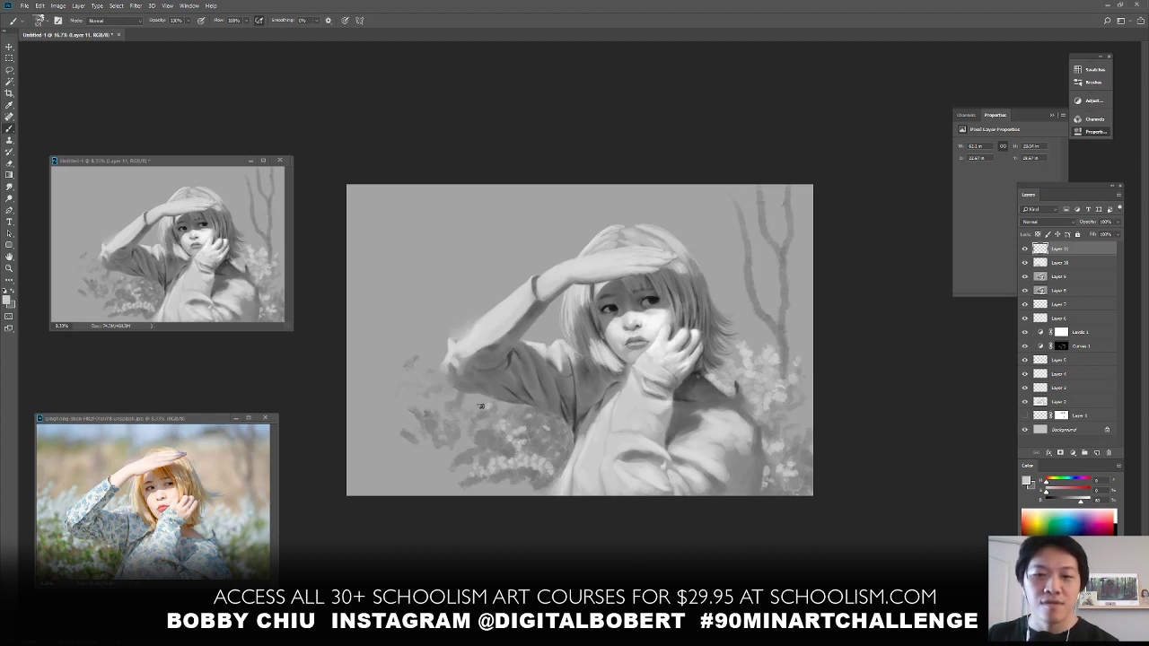
mouse_move(471, 408)
mouse_down()
mouse_move(477, 396)
mouse_move(501, 407)
mouse_up()
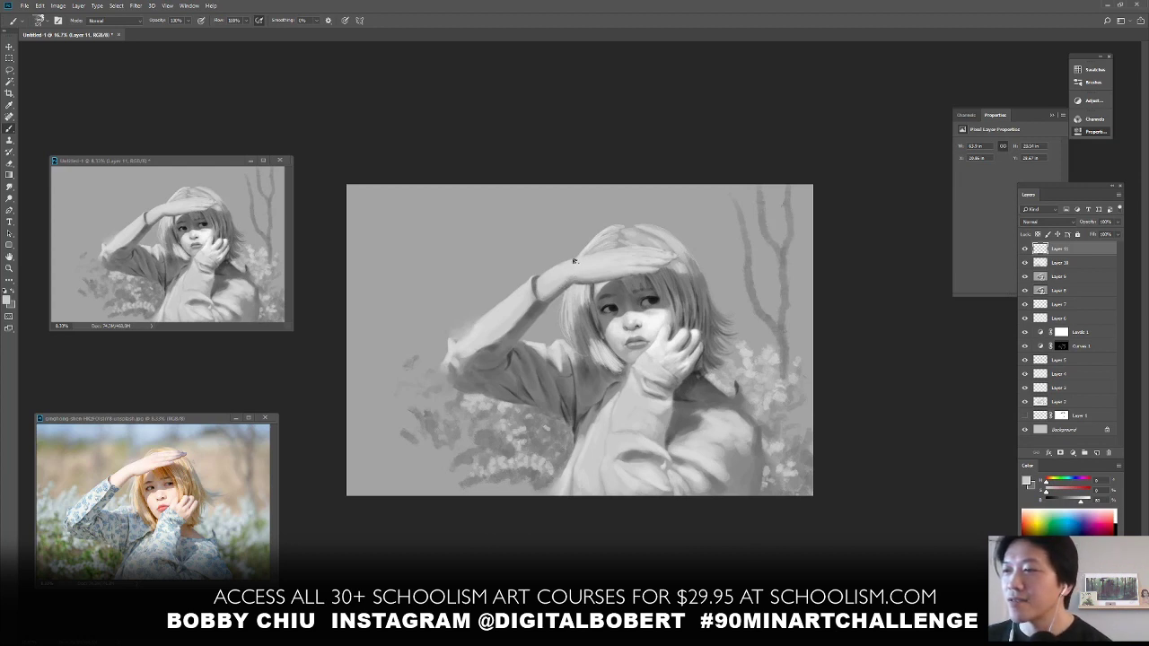
drag(554, 335, 555, 334)
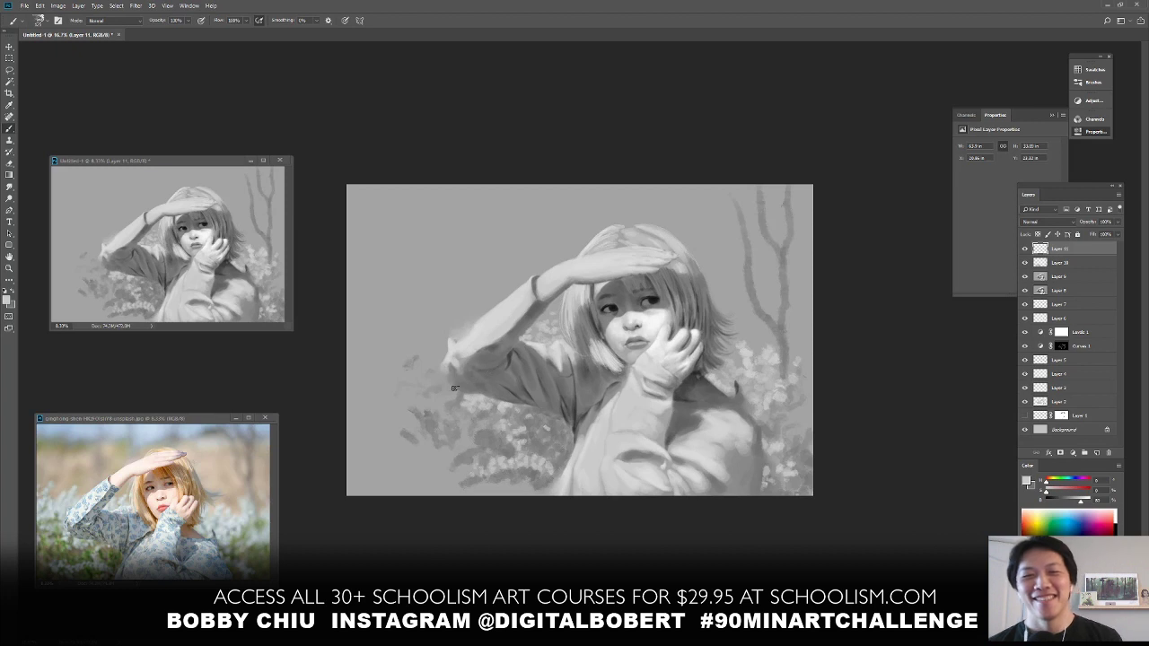
drag(448, 396, 425, 406)
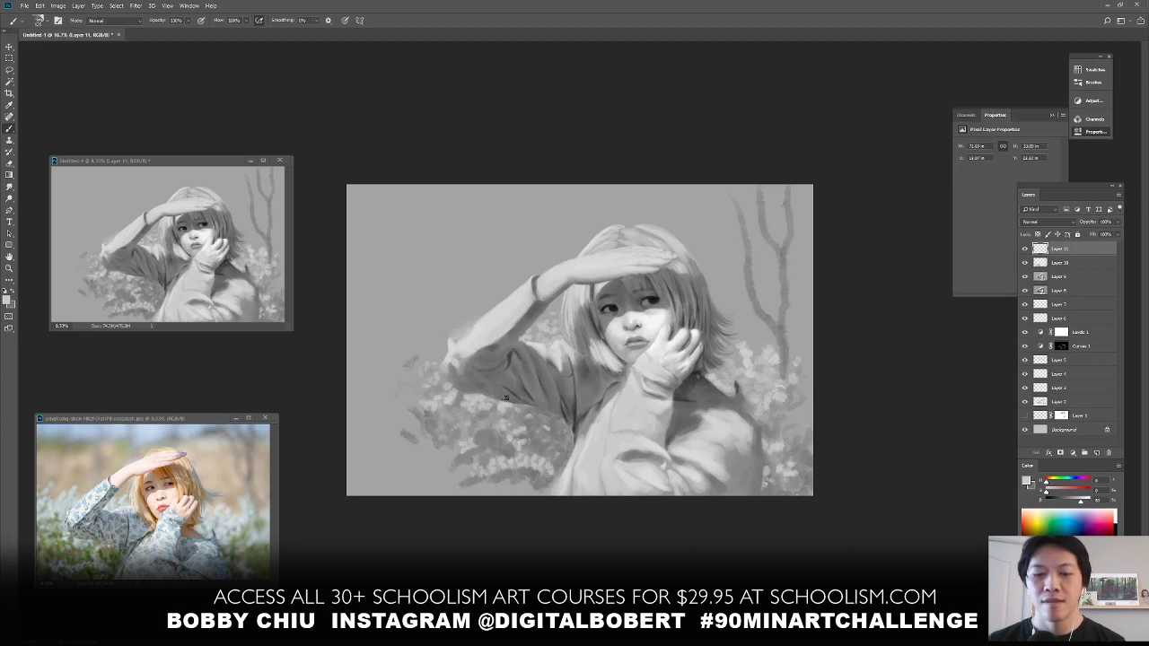
Adjust the foreground to a light grey and paint a pale cloud stroke along the top
alt+click(557, 476)
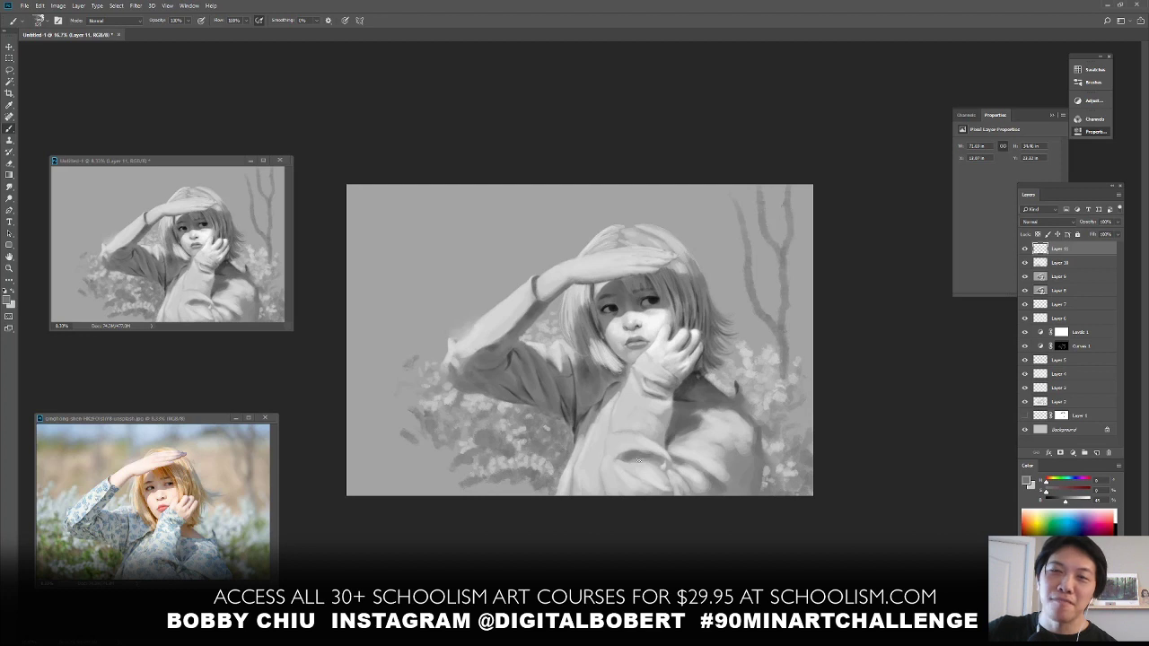
alt+click(639, 460)
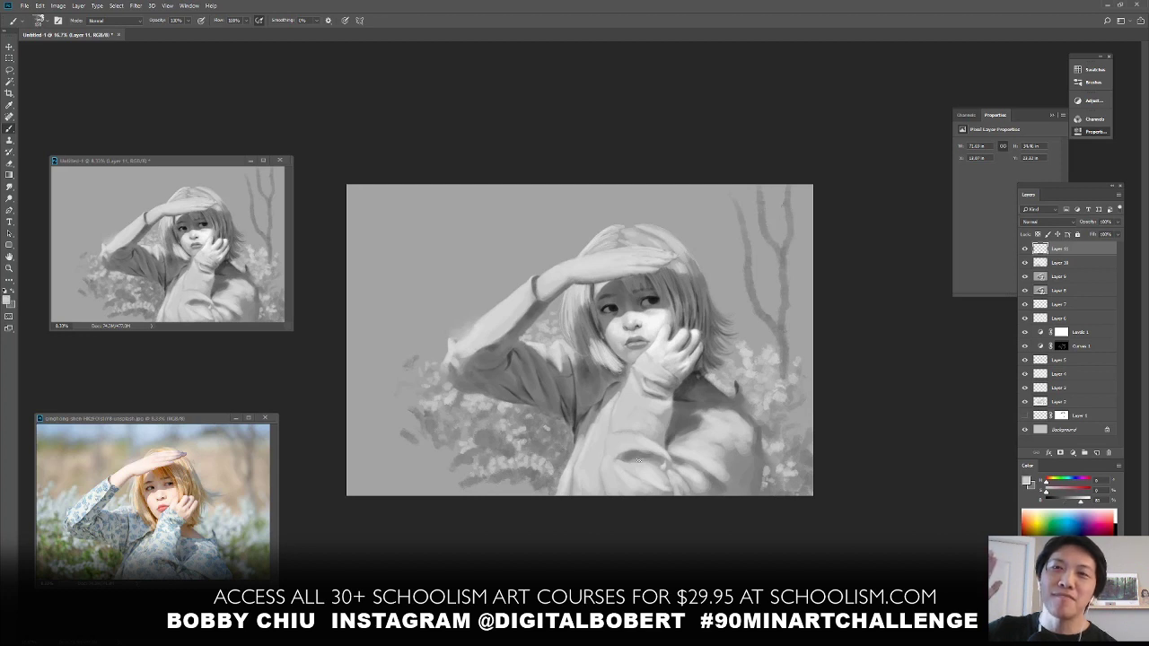
mouse_move(650, 195)
mouse_down()
mouse_move(699, 189)
mouse_move(747, 188)
mouse_move(752, 200)
mouse_move(751, 187)
mouse_move(735, 188)
mouse_move(776, 183)
mouse_move(770, 196)
mouse_move(802, 183)
mouse_move(816, 195)
mouse_move(572, 189)
mouse_move(618, 185)
mouse_move(606, 186)
mouse_move(665, 185)
mouse_move(518, 200)
mouse_up()
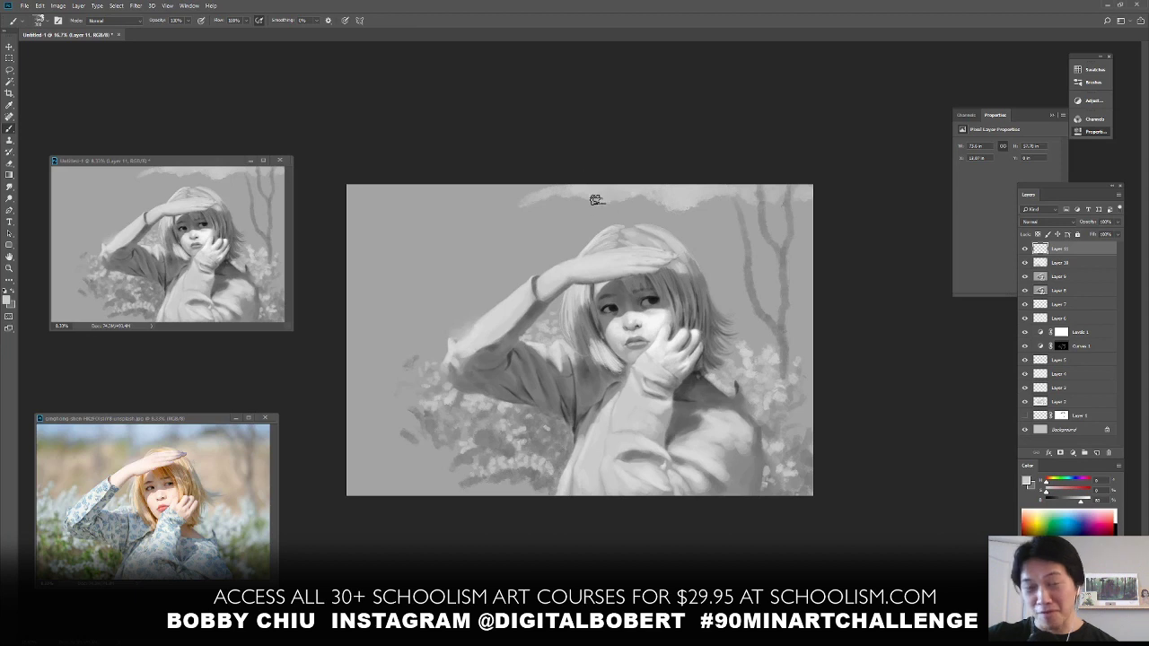
Extend the pale cloud band, then undo the cloud strokes to restore the plain grey sky
mouse_move(595, 199)
mouse_down()
mouse_move(488, 196)
mouse_move(508, 205)
mouse_move(449, 211)
mouse_move(329, 196)
mouse_move(364, 180)
mouse_move(443, 186)
mouse_move(452, 199)
mouse_move(485, 187)
mouse_move(427, 194)
mouse_move(535, 170)
mouse_move(494, 191)
mouse_move(527, 199)
mouse_move(587, 186)
mouse_move(516, 197)
mouse_move(350, 183)
mouse_move(519, 207)
mouse_up()
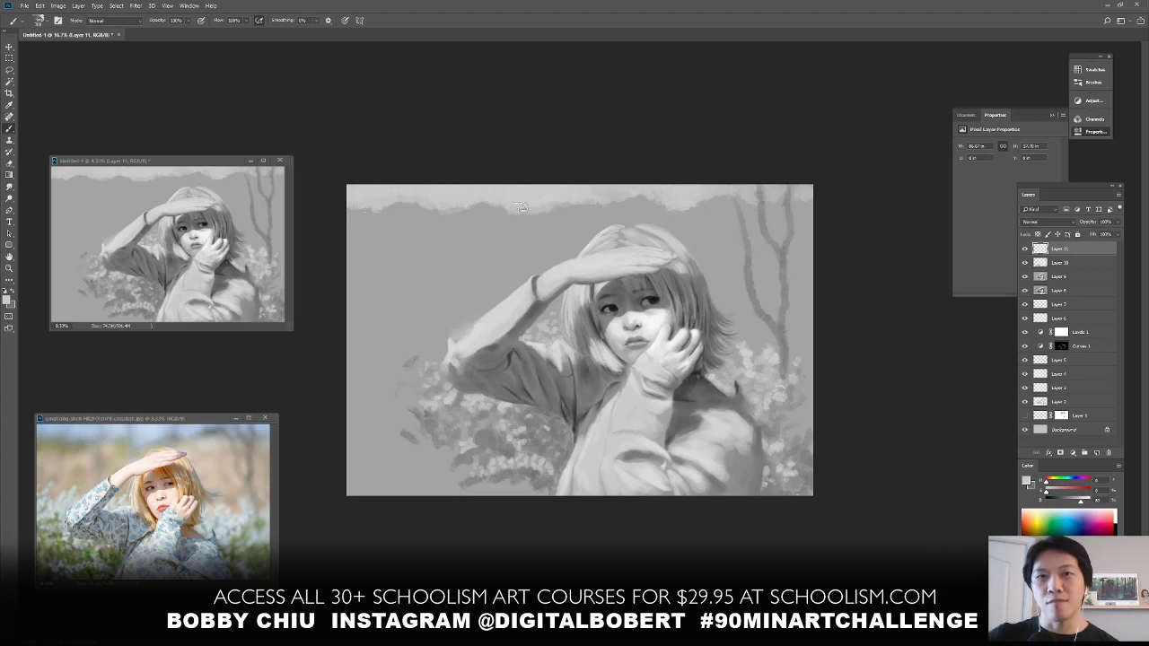
key(ctrl+z)
key(ctrl+z)
key(ctrl+z)
key(ctrl+z)
key(ctrl+z)
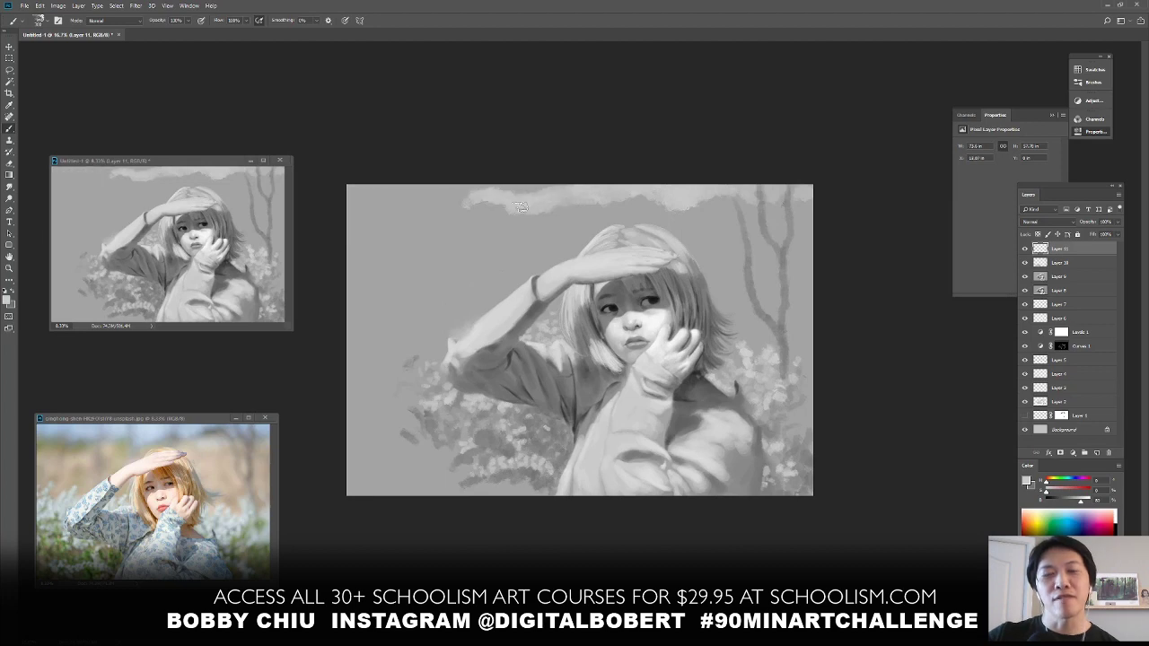
key(ctrl+z)
key(ctrl+z)
key(ctrl+z)
key(ctrl+z)
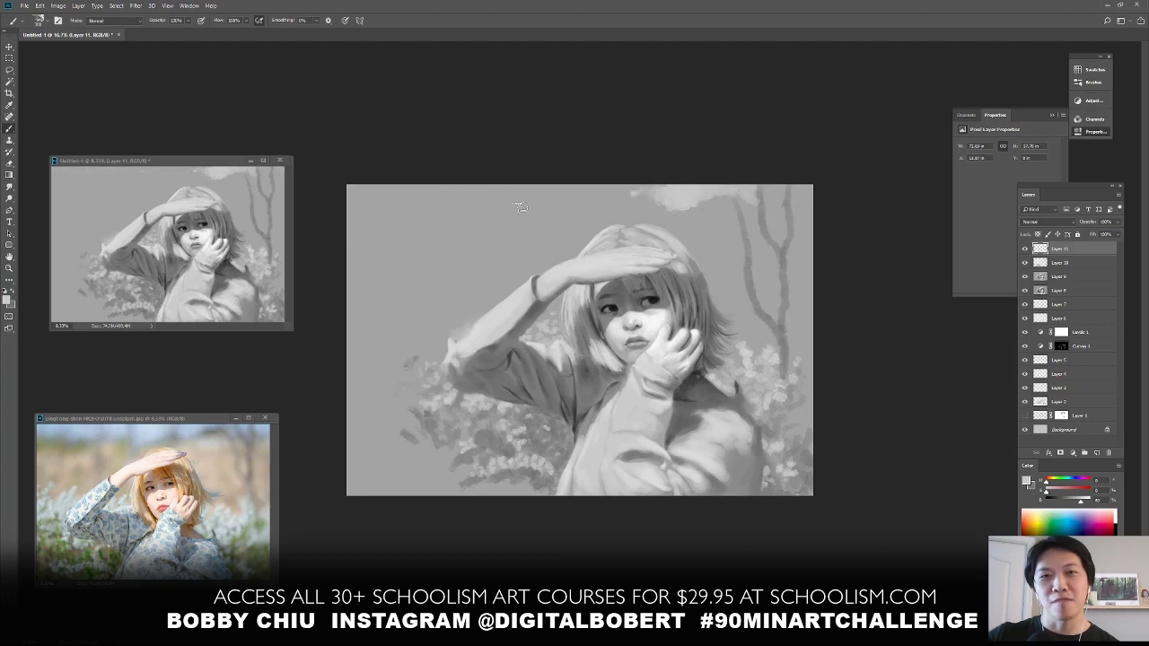